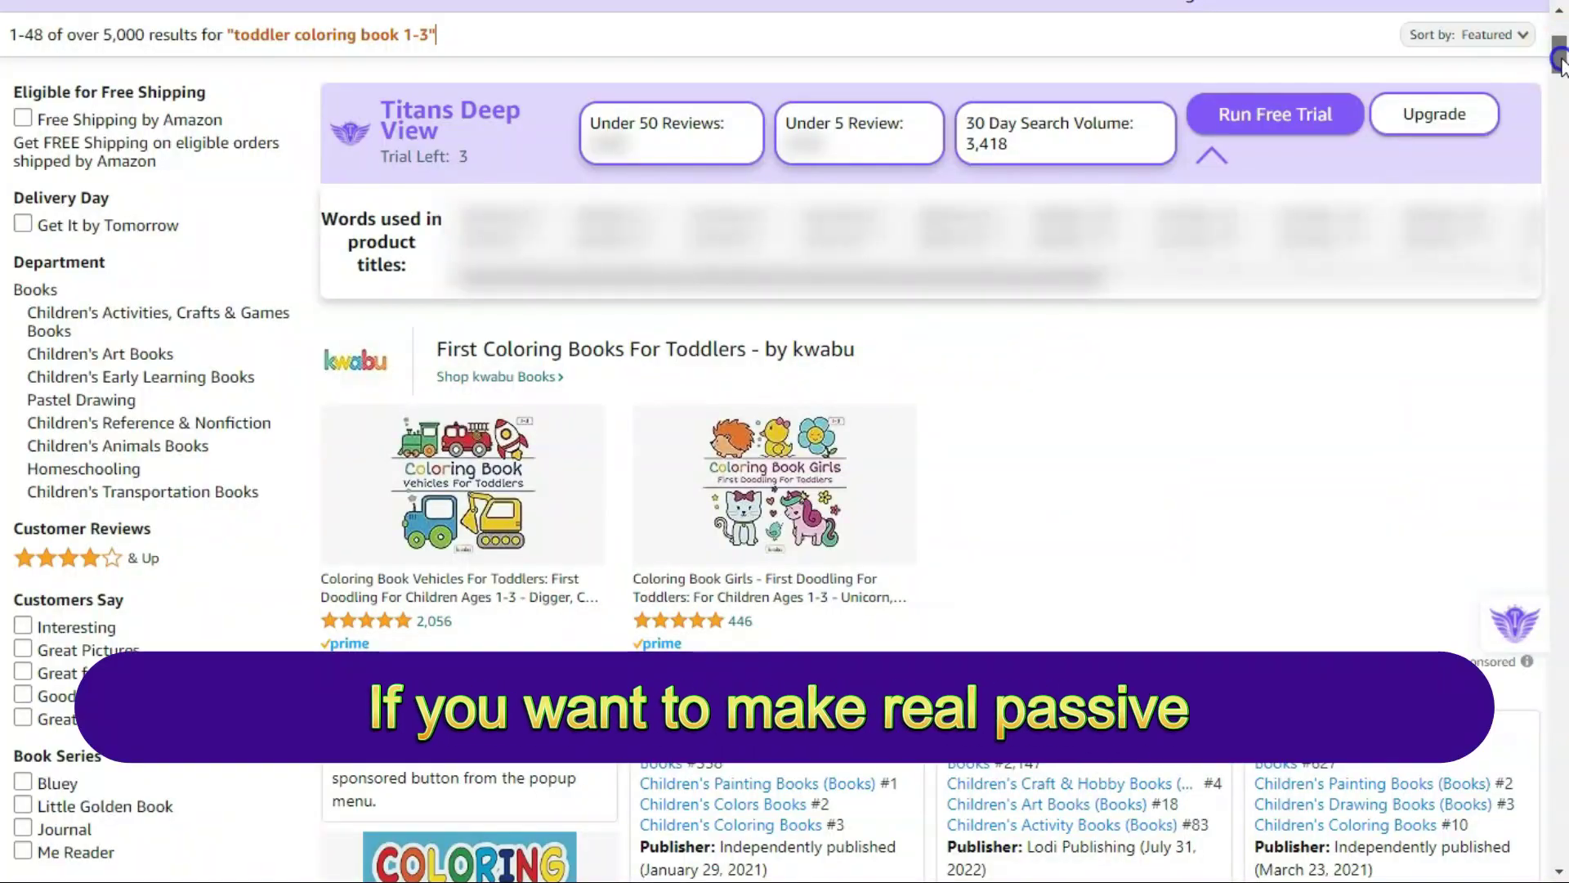
Review the APPLE, BALL and DONUT artboards and pick the Cloud shape for the donut icing
{"action": "scroll", "coordinate": [784, 442], "scroll_direction": "down", "scroll_amount": 7}
{"action": "mouse_move", "coordinate": [1563, 82]}
{"action": "left_mouse_down"}
{"action": "mouse_move", "coordinate": [1563, 44]}
{"action": "mouse_move", "coordinate": [1563, 71]}
{"action": "left_mouse_up"}
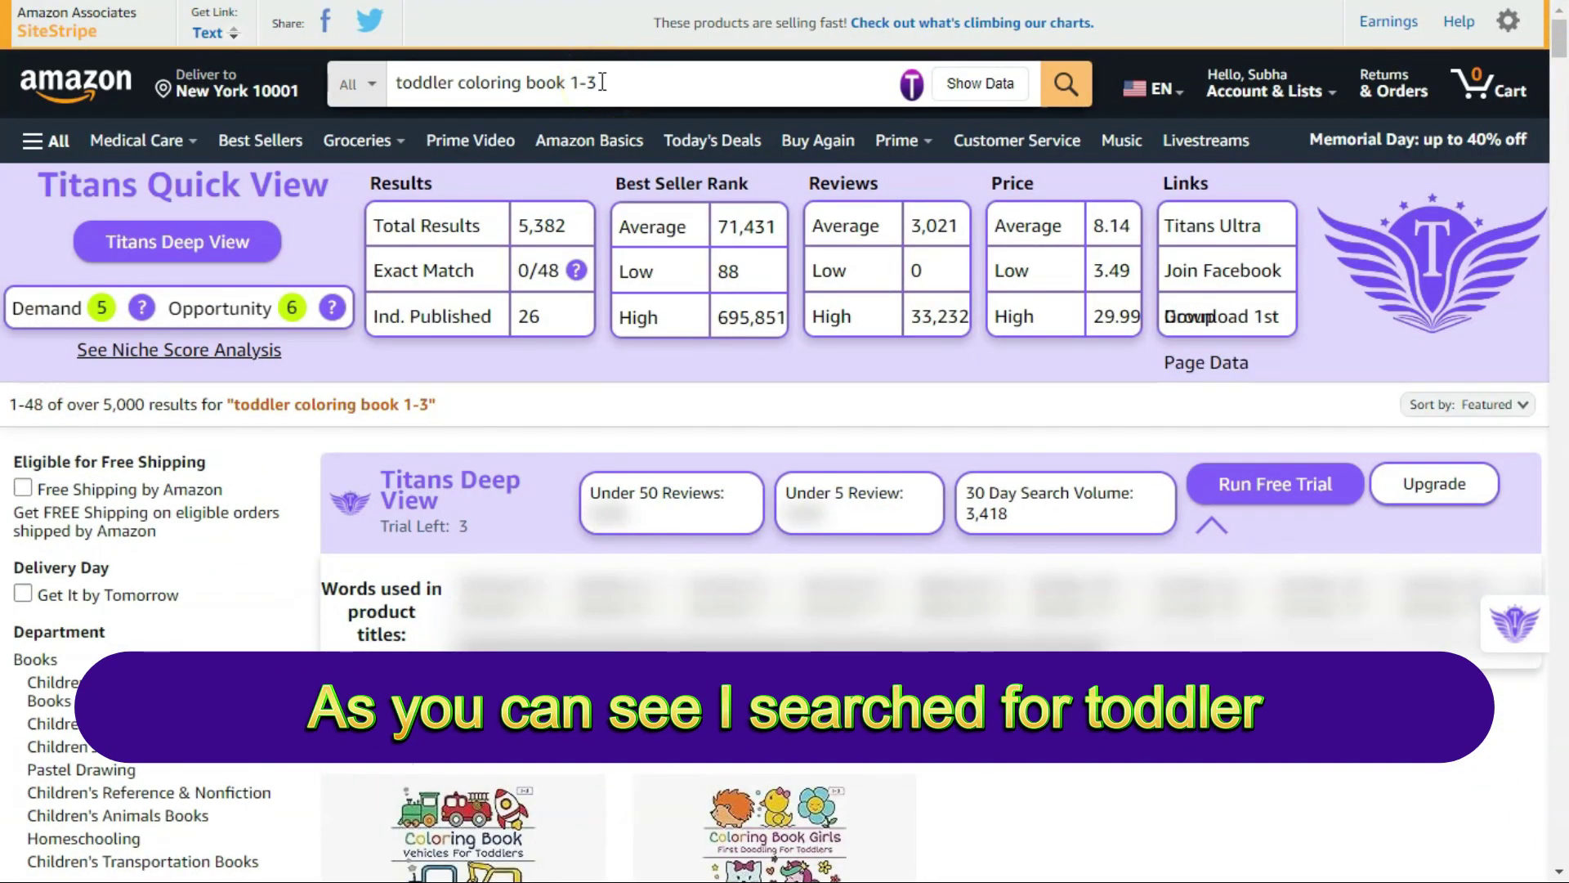
{"action": "left_click", "coordinate": [662, 69]}
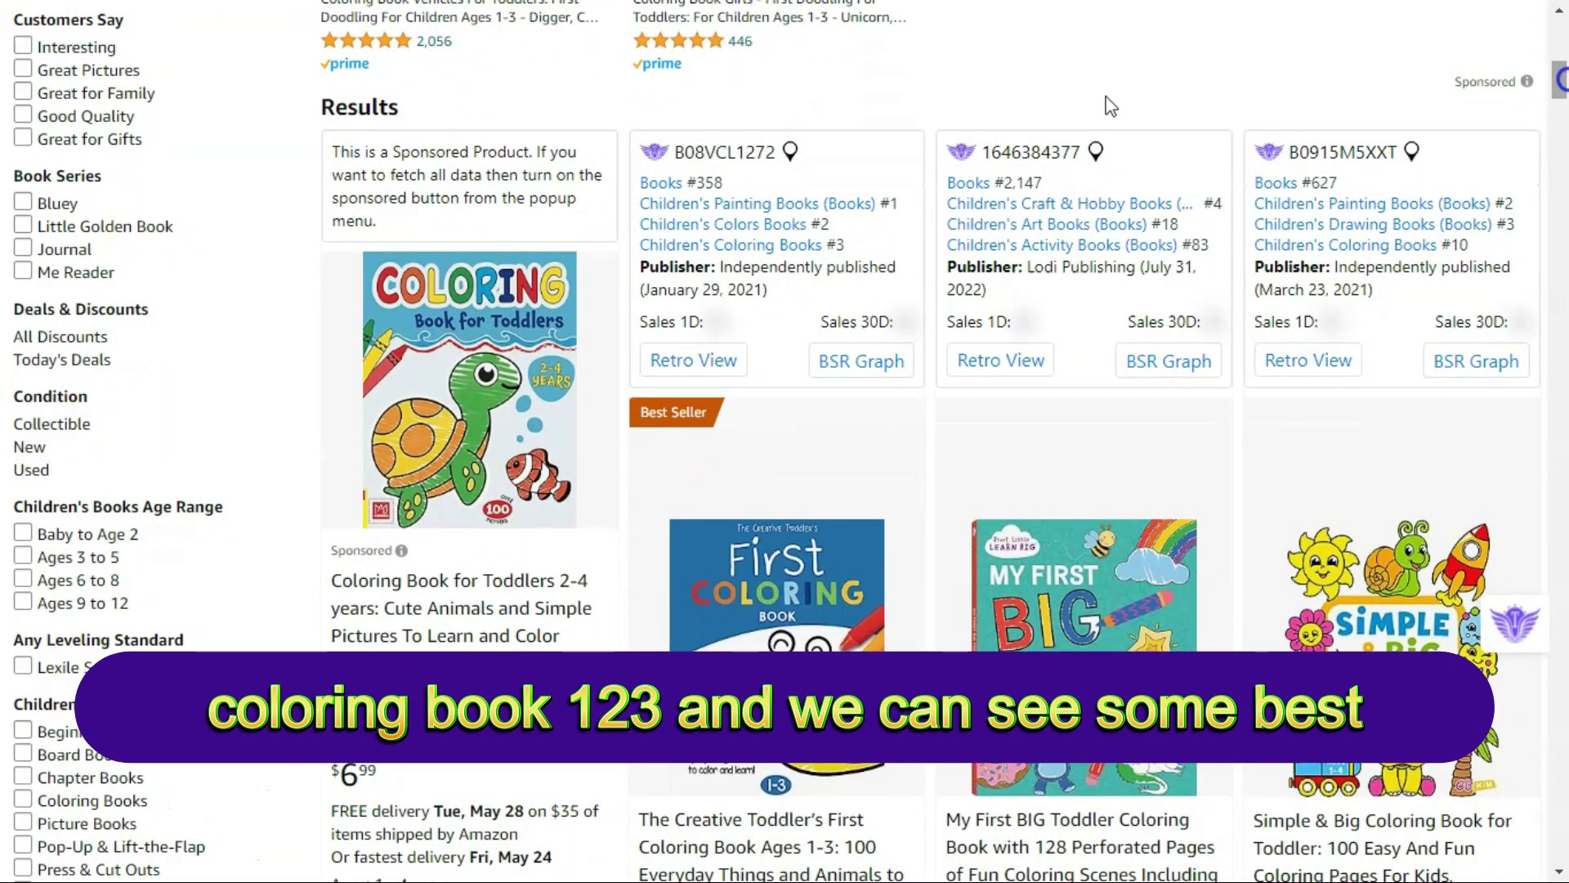
{"action": "left_click", "coordinate": [909, 126]}
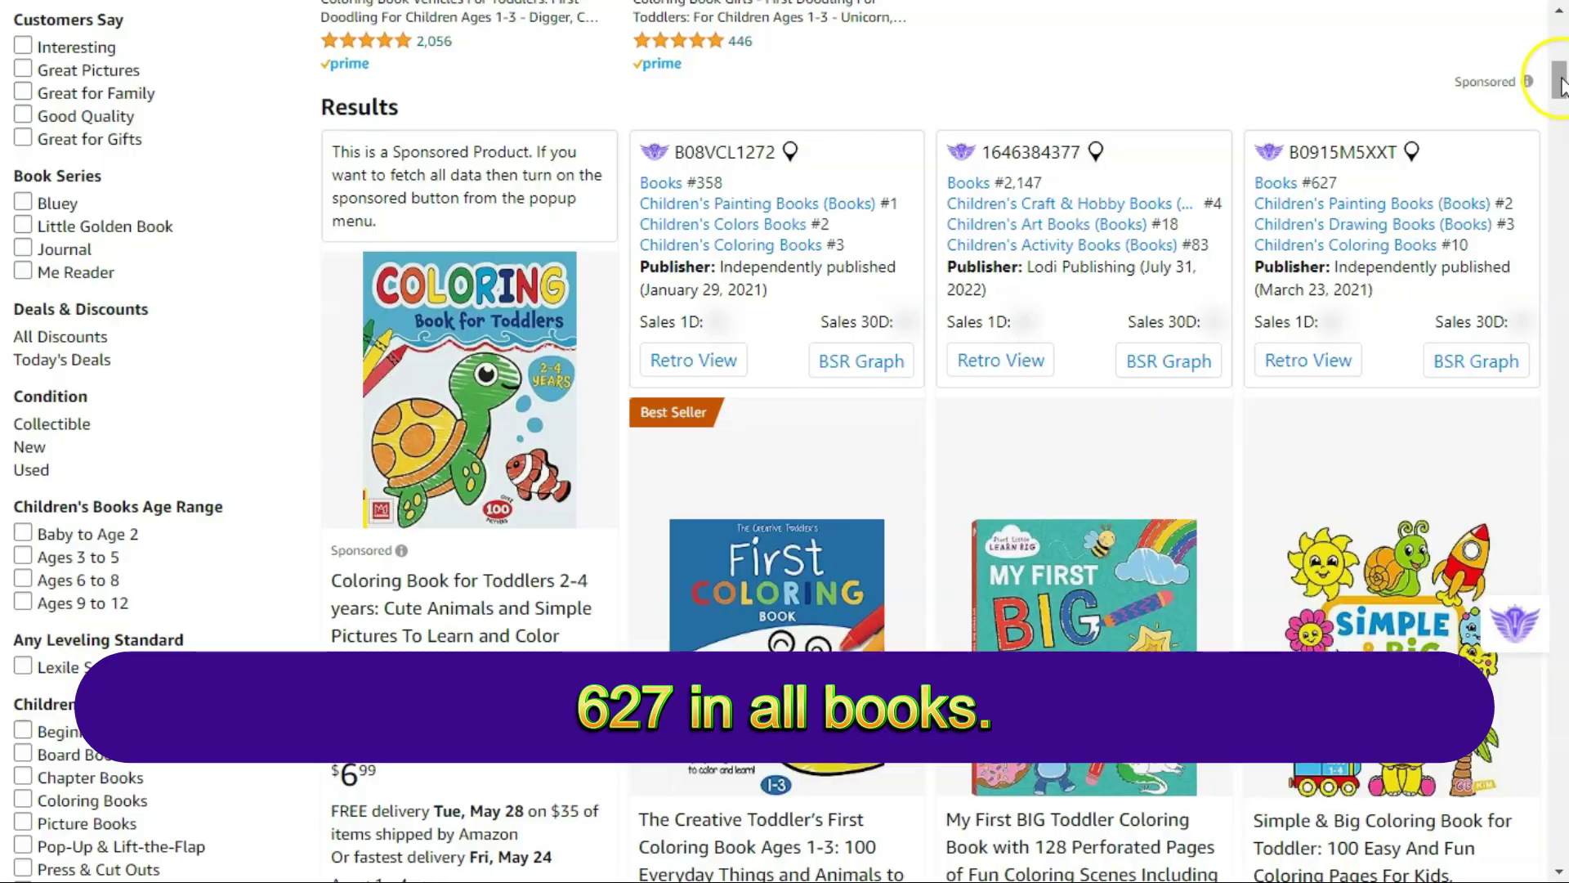
{"action": "scroll", "coordinate": [1561, 86], "scroll_direction": "down", "scroll_amount": 2}
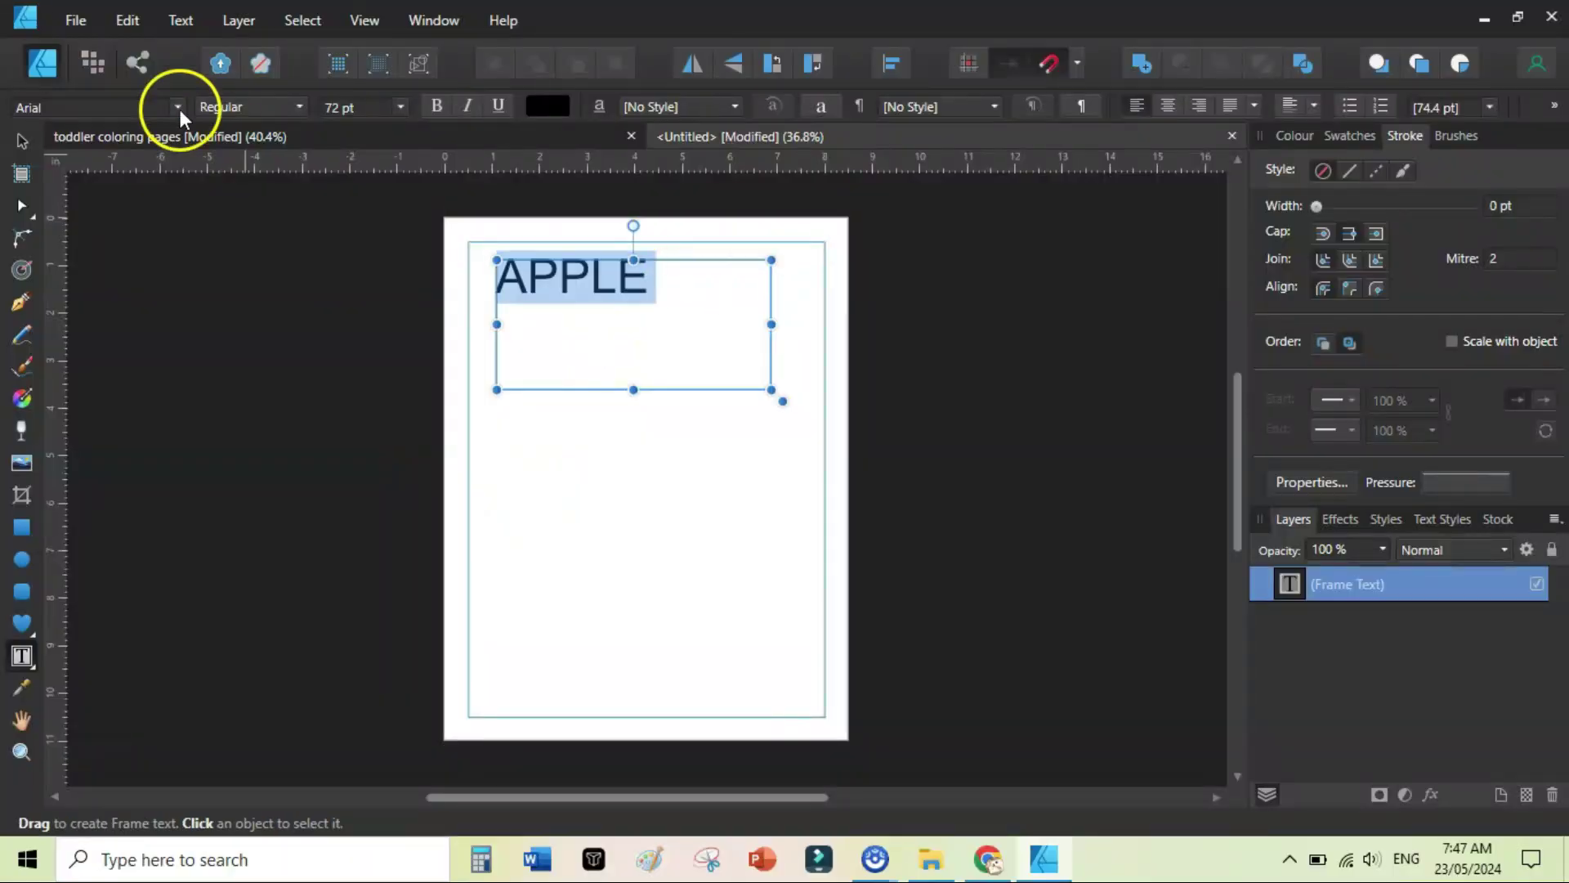
{"action": "left_click", "coordinate": [176, 106]}
{"action": "left_click", "coordinate": [820, 107]}
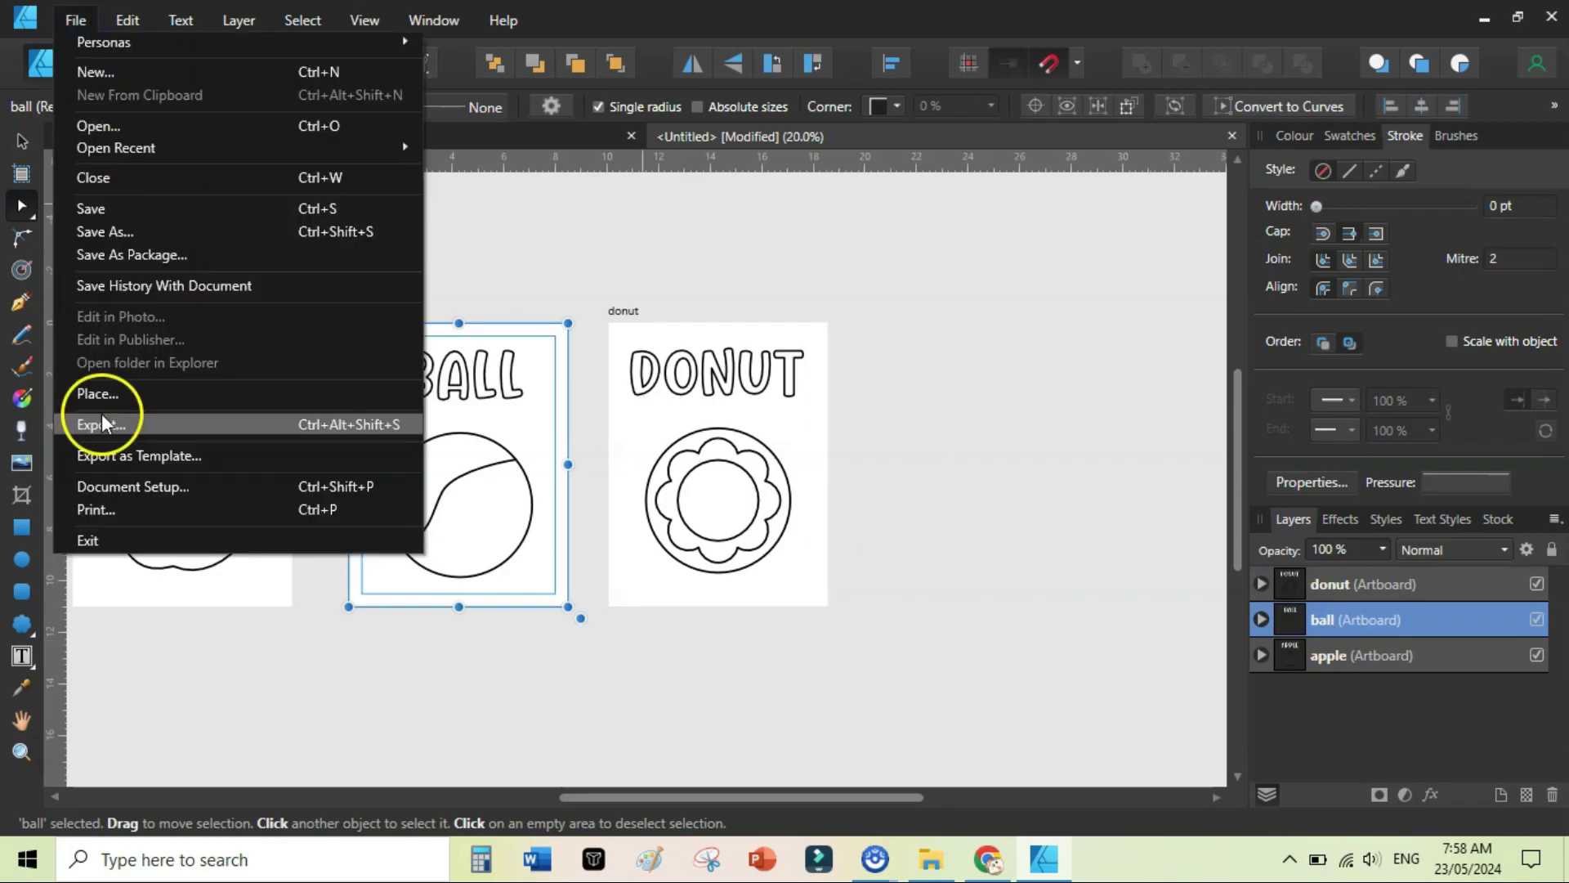
{"action": "left_click", "coordinate": [70, 393]}
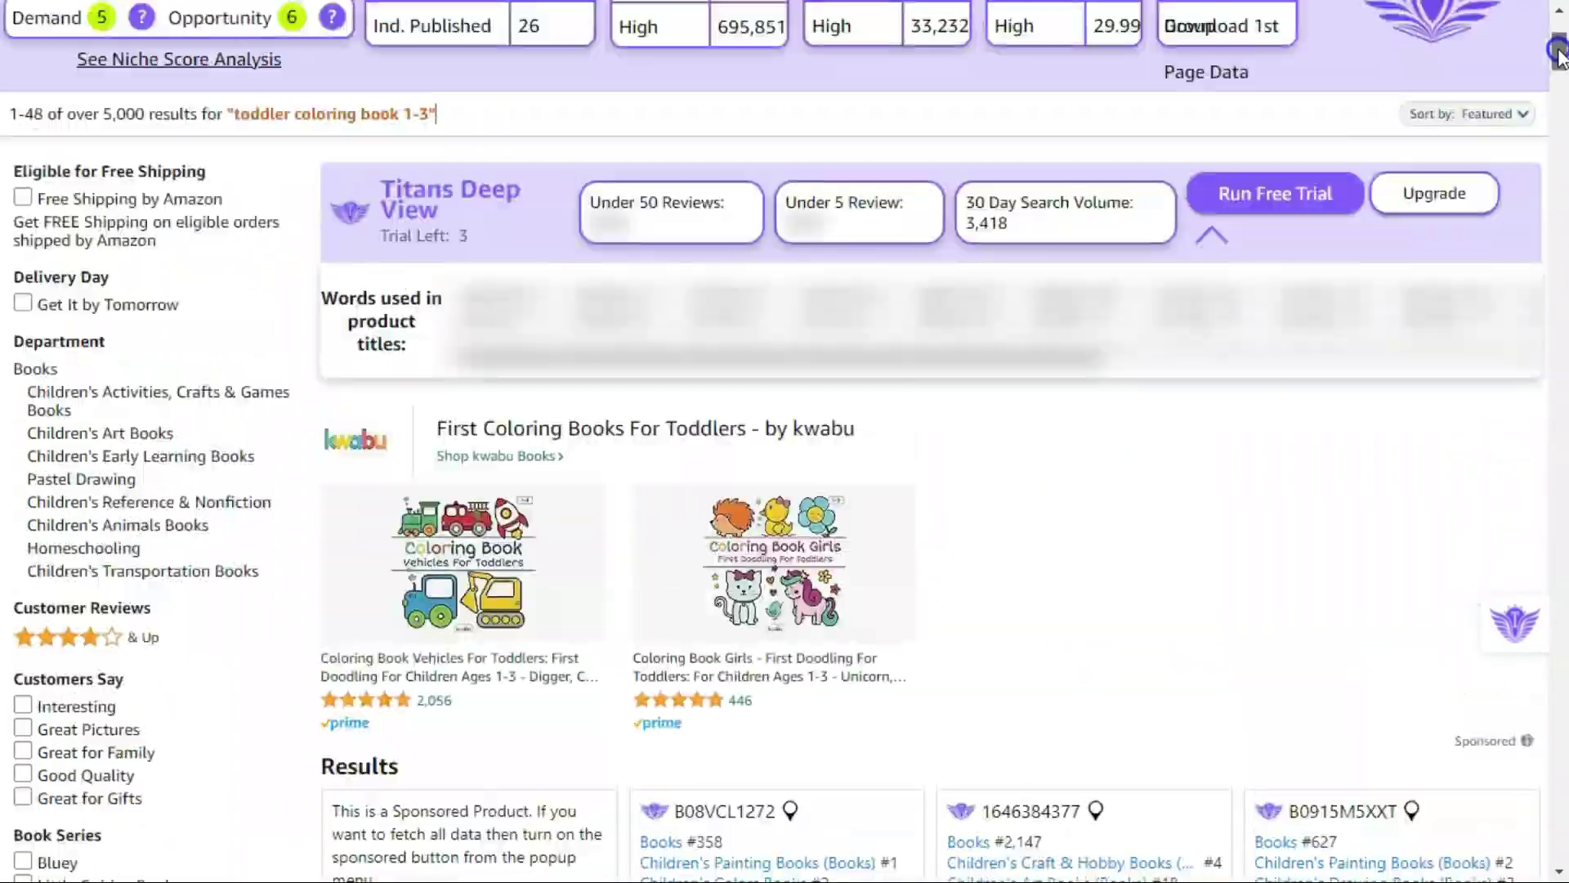
{"action": "scroll", "coordinate": [1555, 41], "scroll_direction": "up", "scroll_amount": 4}
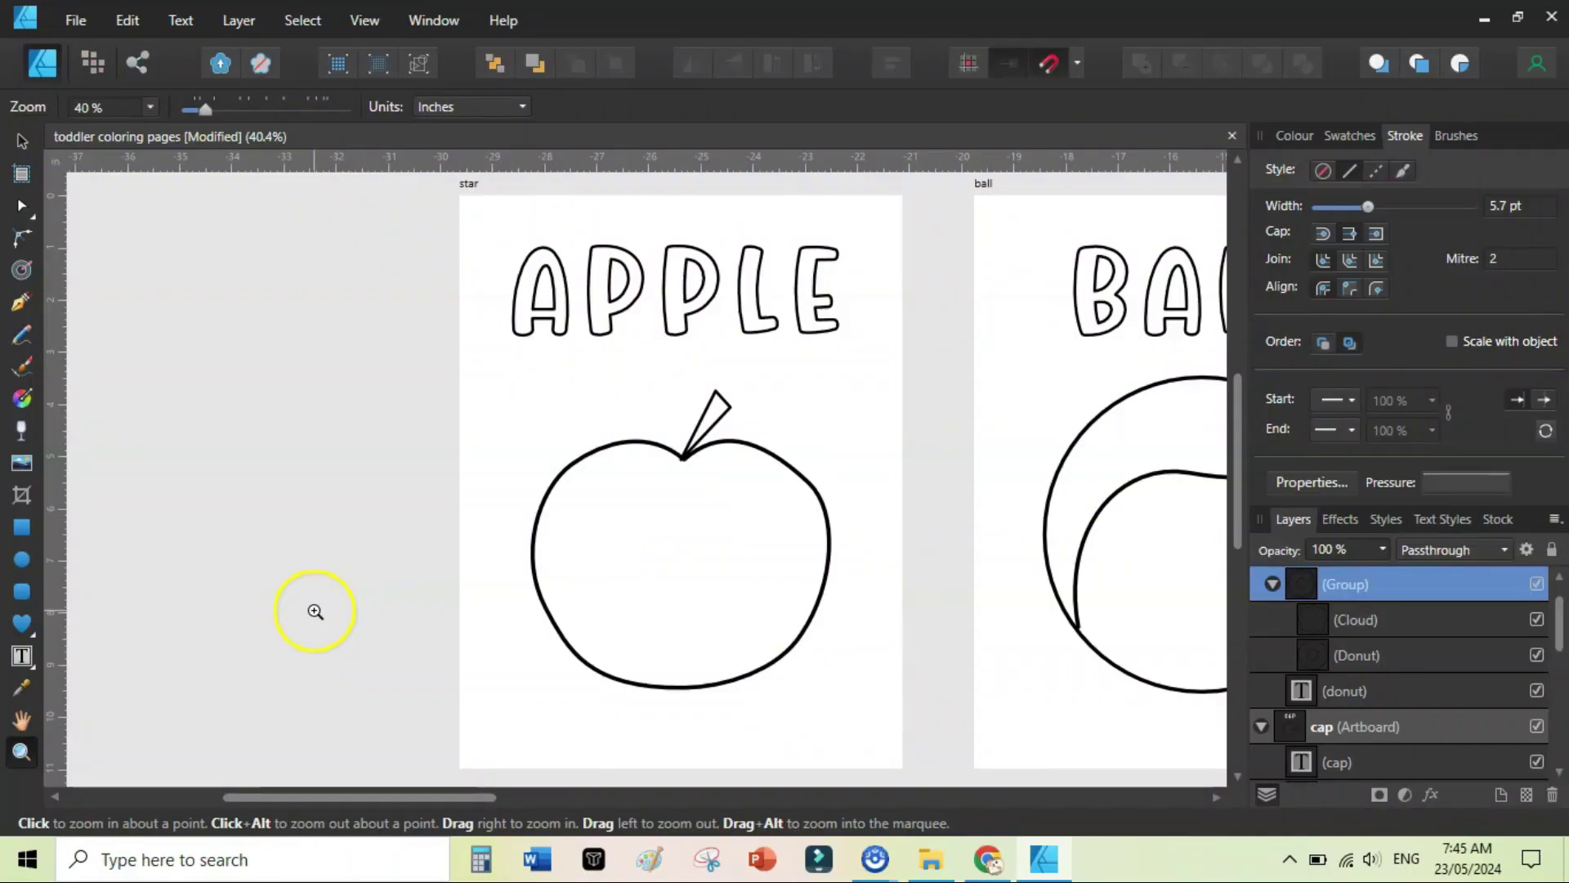
{"action": "left_click_drag", "start_coordinate": [423, 805], "coordinate": [472, 799]}
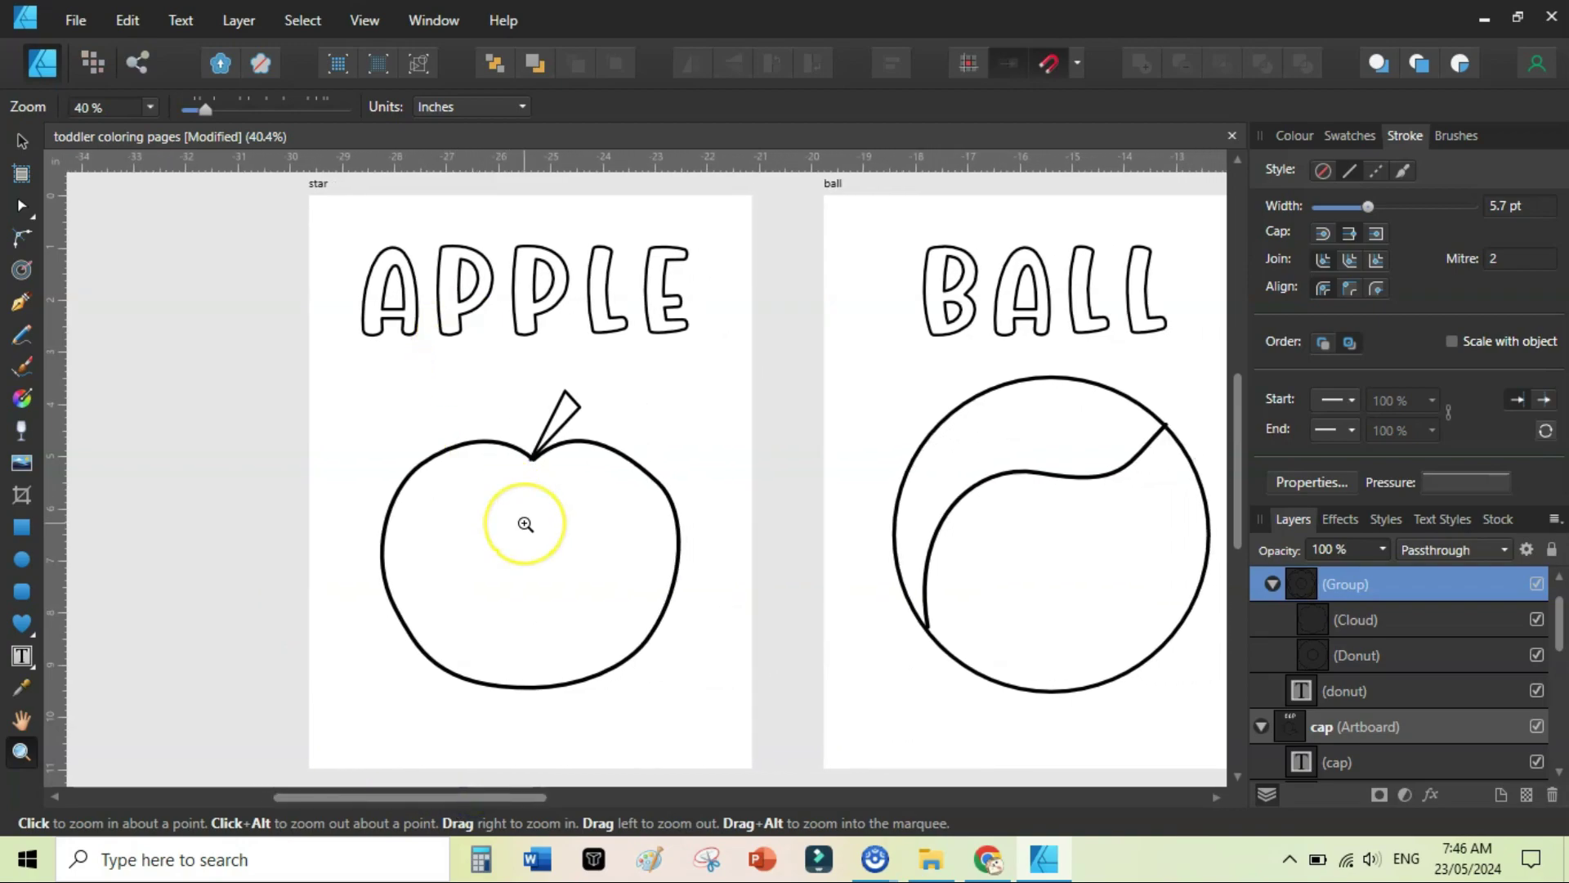
{"action": "left_click_drag", "start_coordinate": [497, 798], "coordinate": [534, 800]}
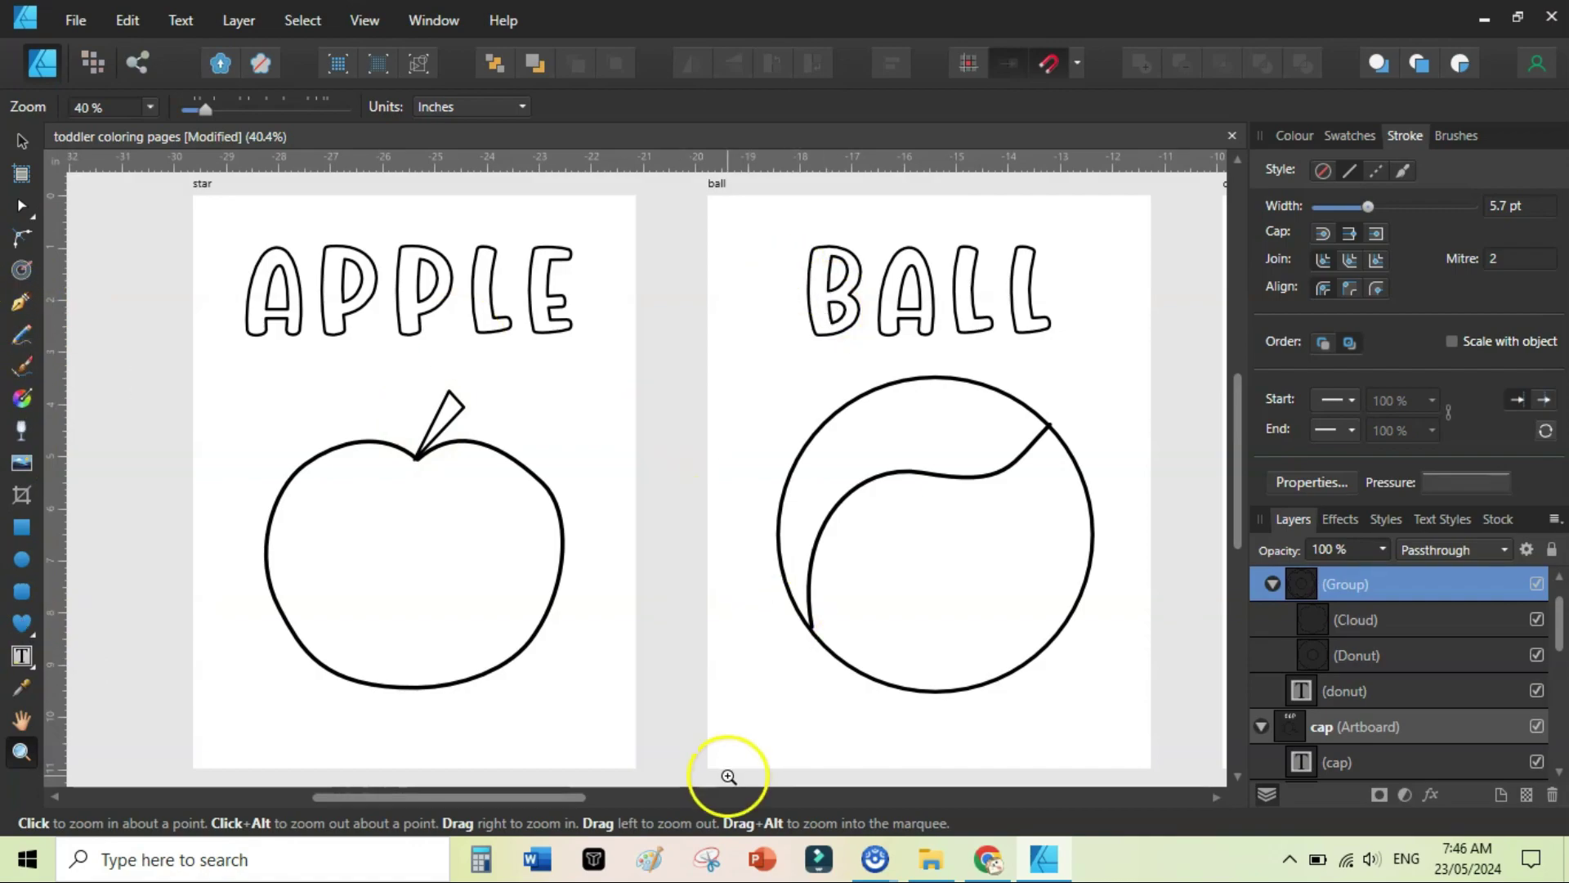
{"action": "left_click_drag", "start_coordinate": [564, 798], "coordinate": [661, 799]}
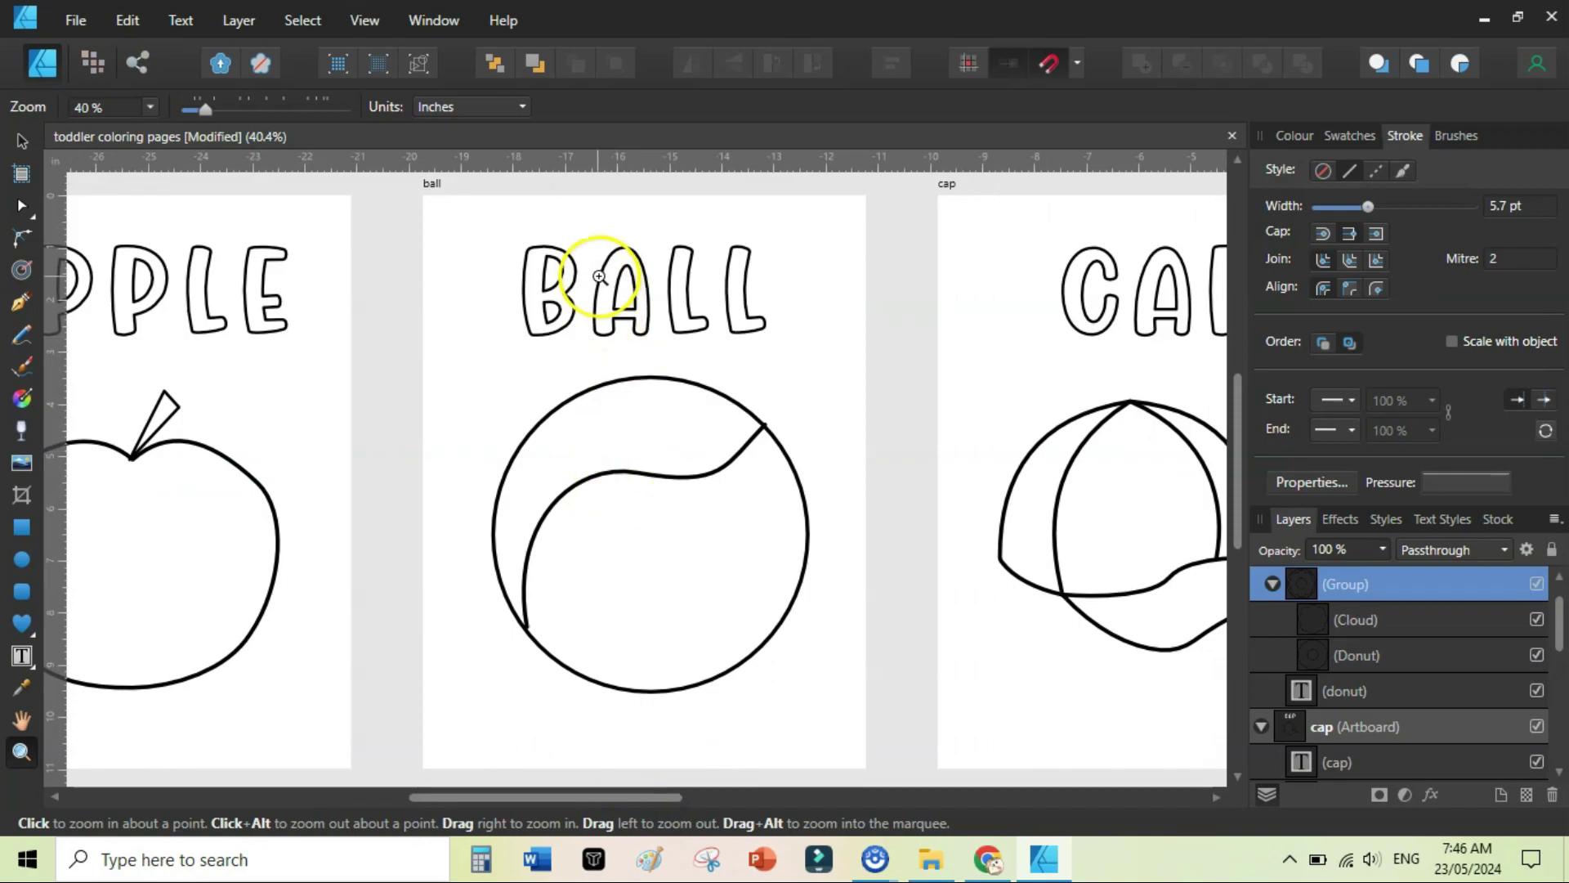
{"action": "left_click_drag", "start_coordinate": [630, 803], "coordinate": [769, 800]}
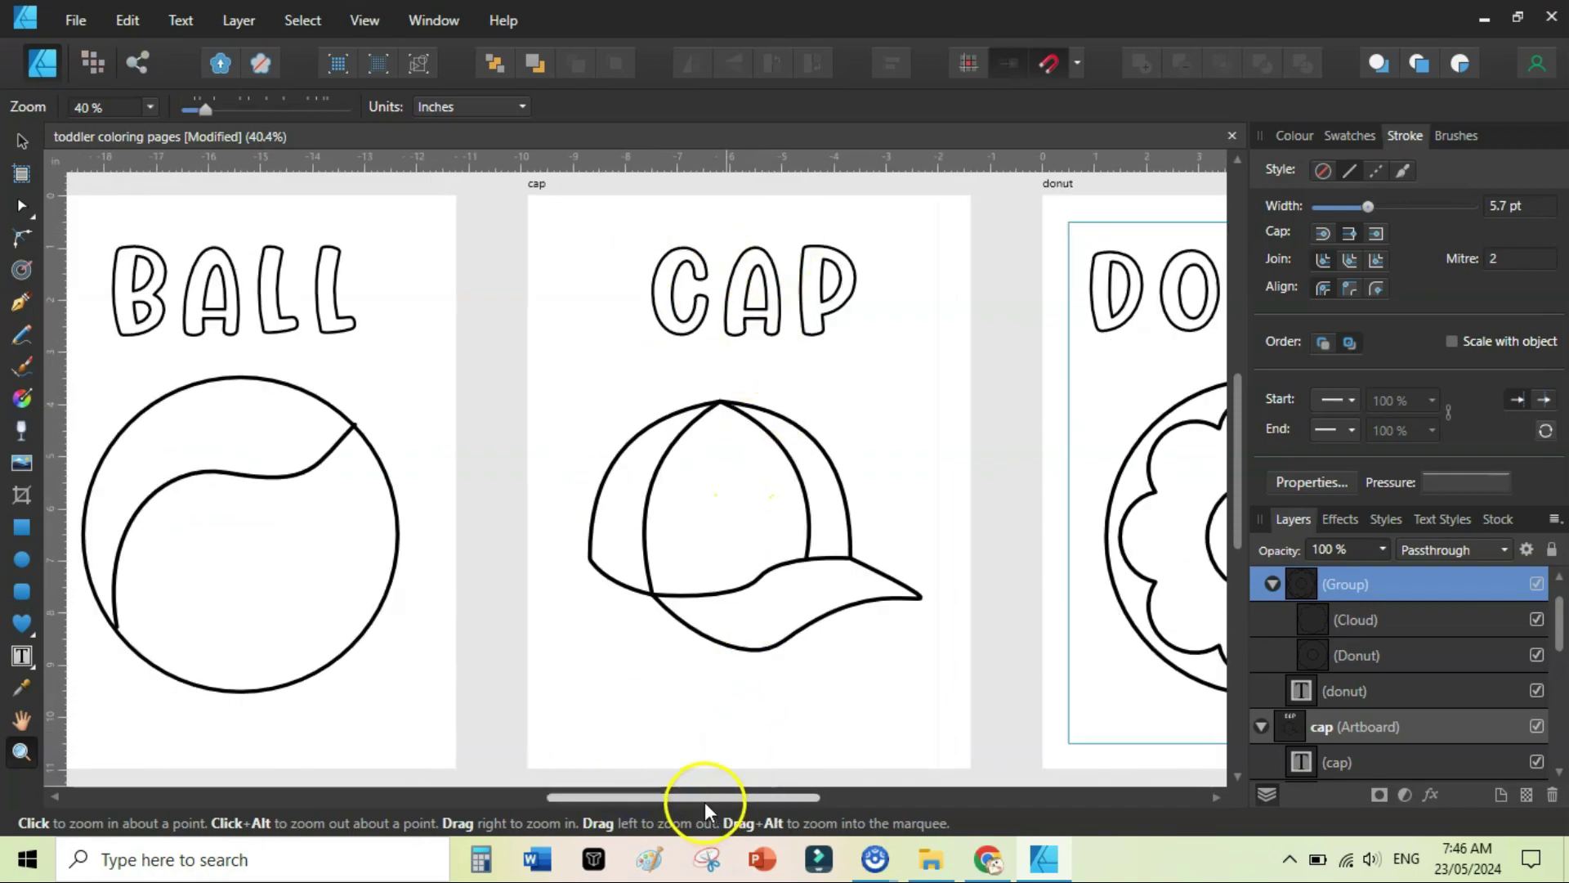
{"action": "left_click_drag", "start_coordinate": [705, 802], "coordinate": [964, 808]}
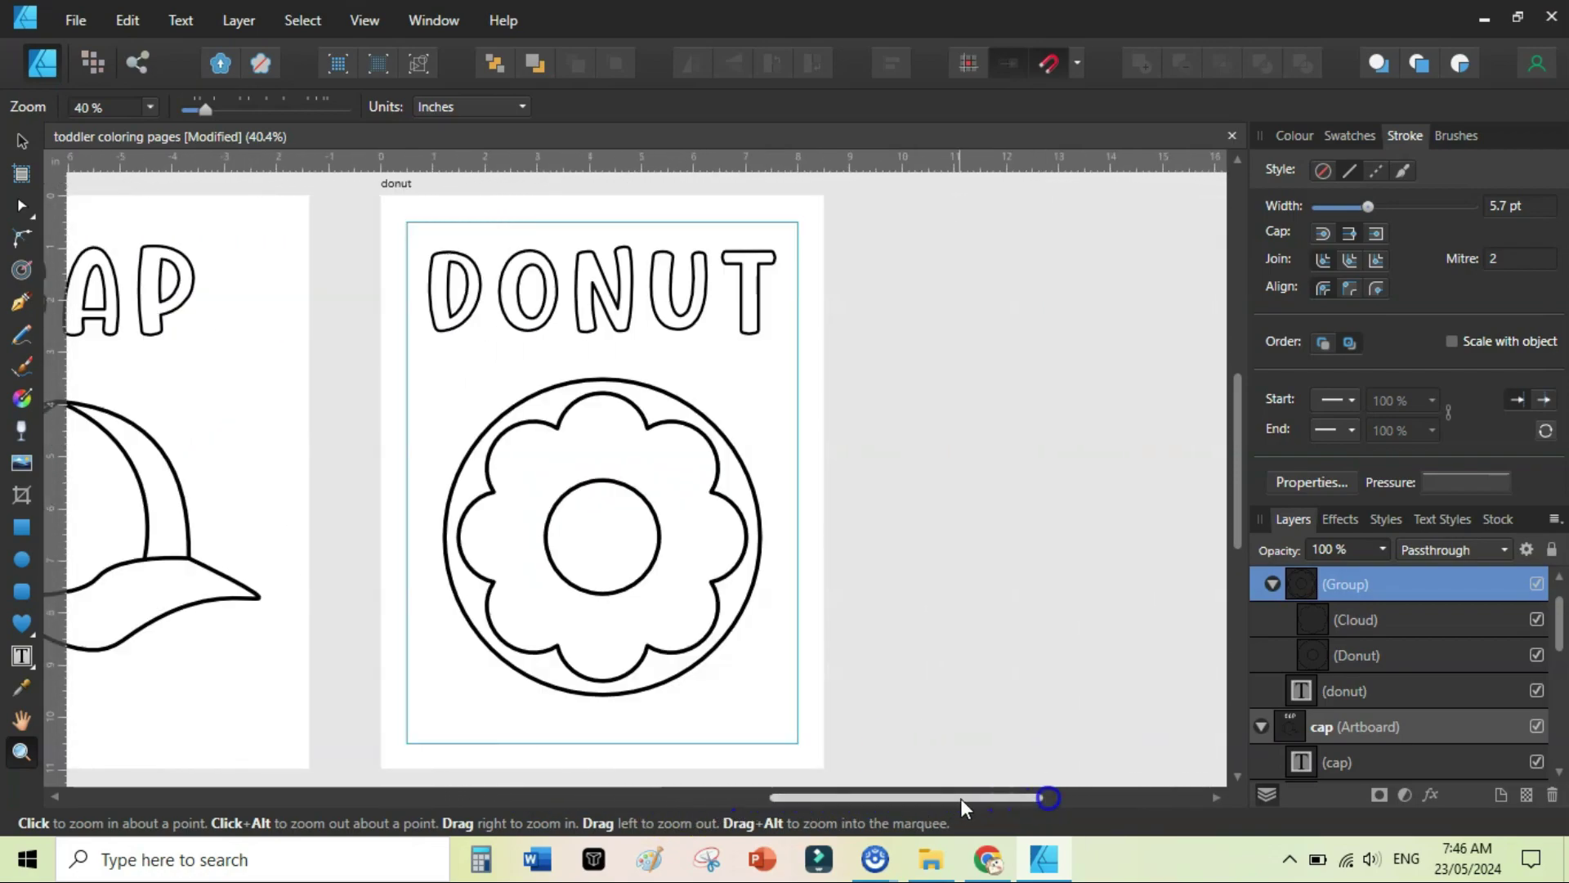
{"action": "left_click", "coordinate": [74, 20]}
Create a new 8.5x11 Inches document at 300 DPI with 0.5 in margins on all sides
{"action": "left_click", "coordinate": [164, 71]}
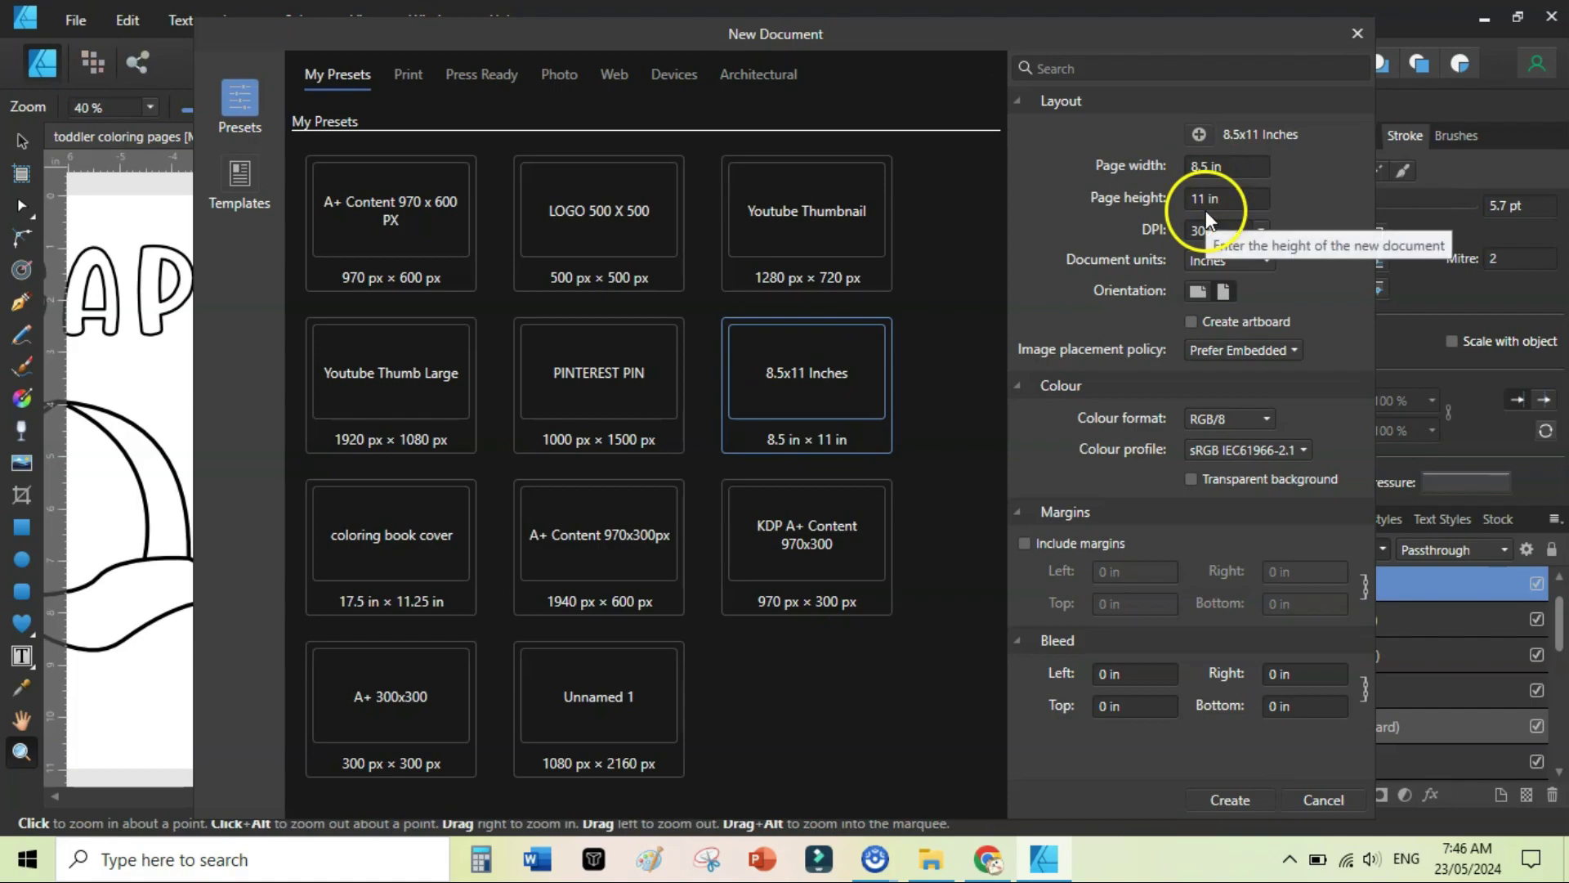
{"action": "left_click", "coordinate": [1263, 230]}
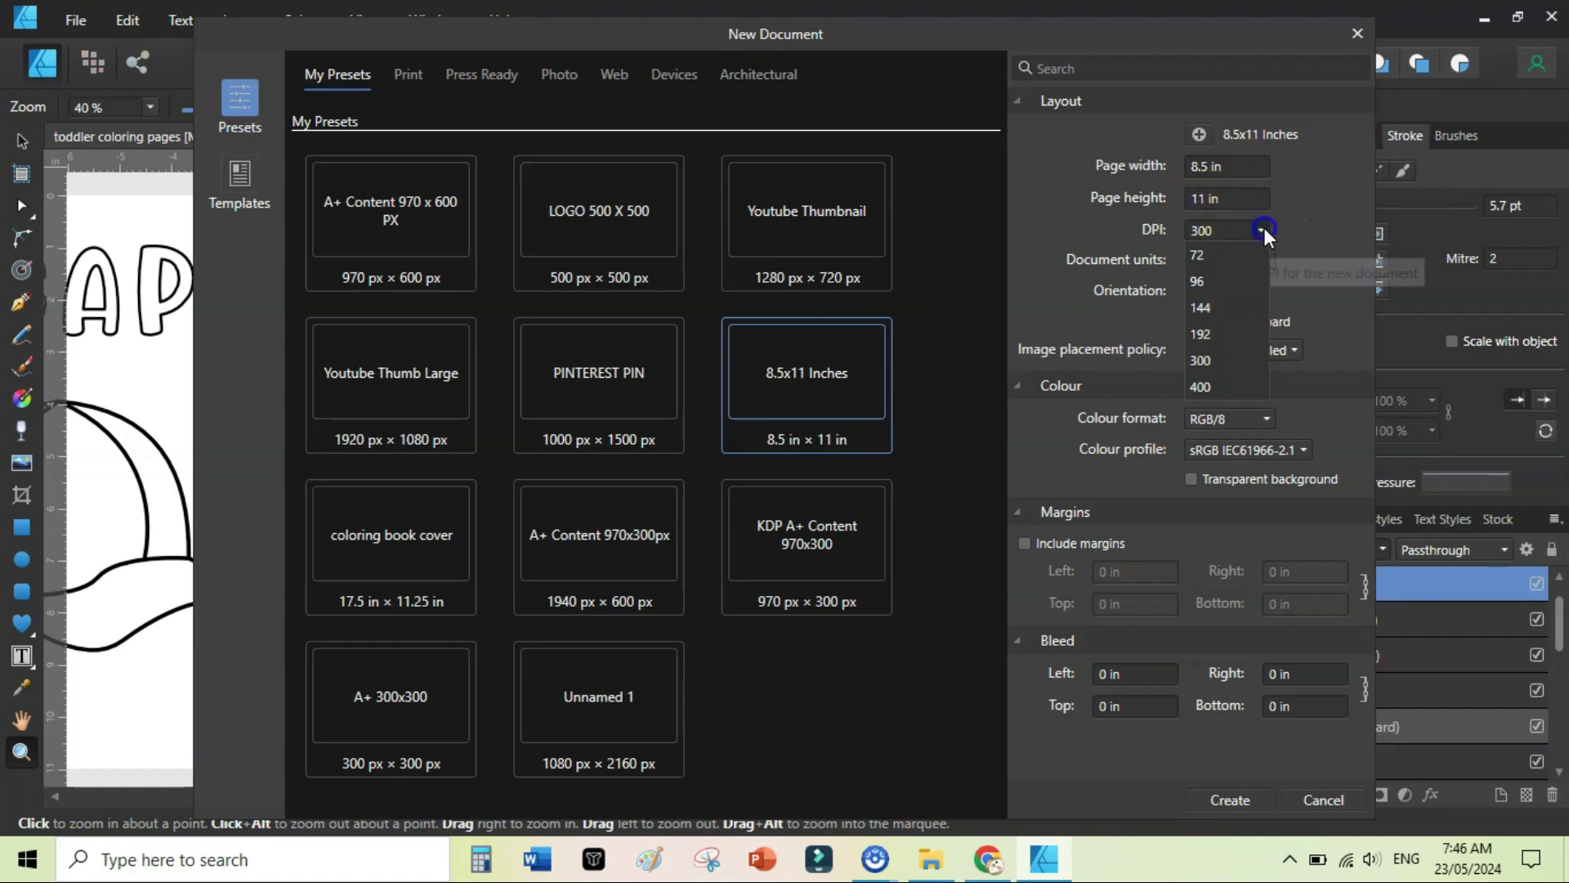
{"action": "left_click", "coordinate": [1219, 361]}
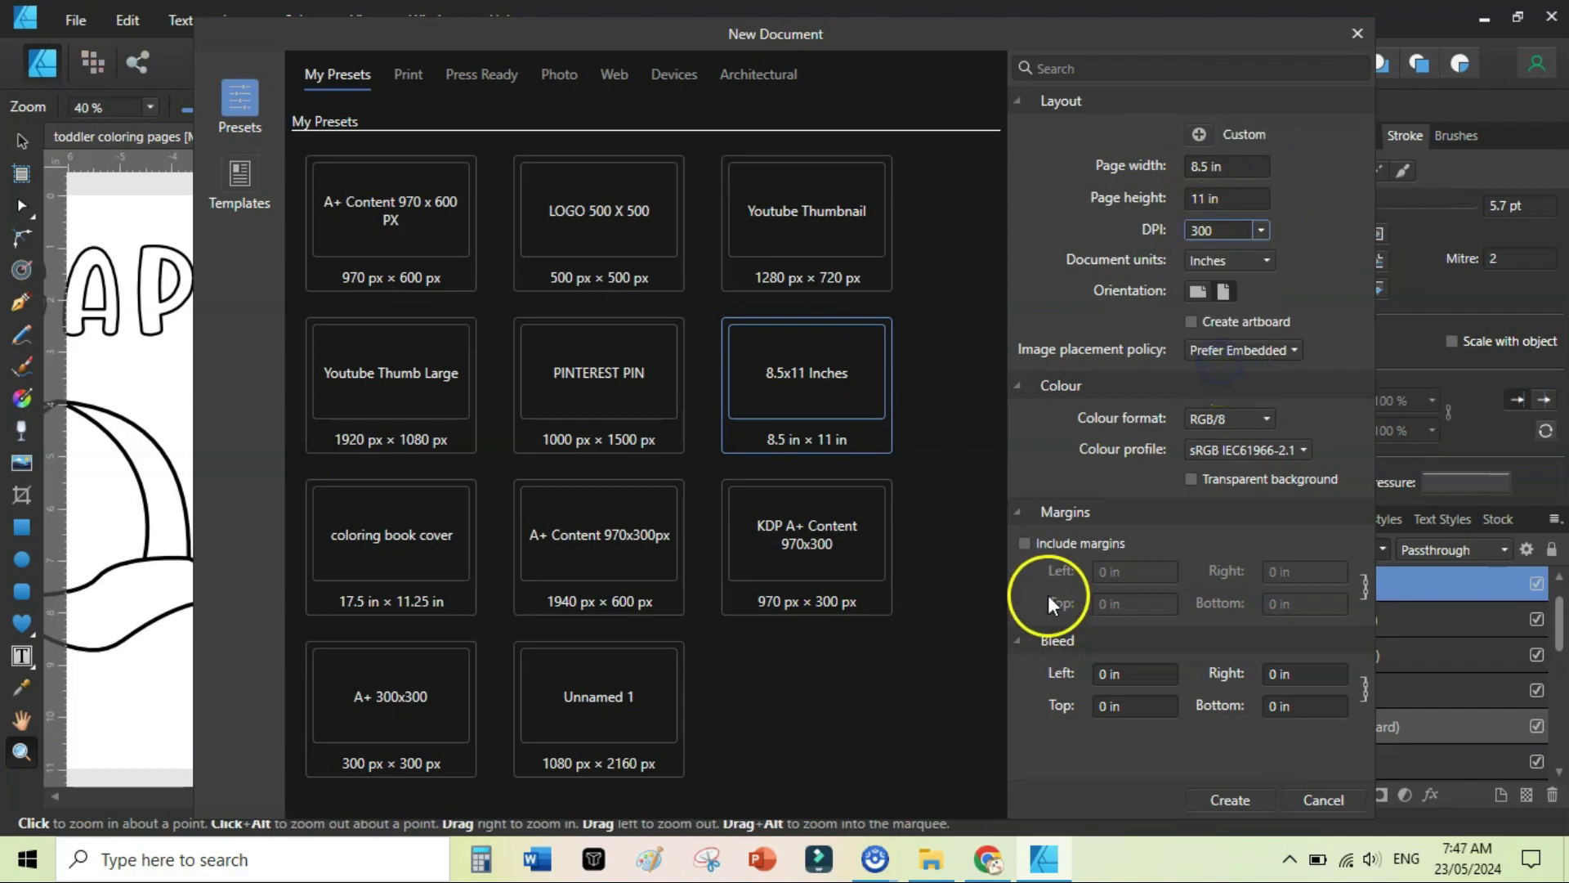
{"action": "left_click", "coordinate": [1025, 544]}
{"action": "left_click", "coordinate": [1136, 571]}
{"action": "type", "text": "0.5"}
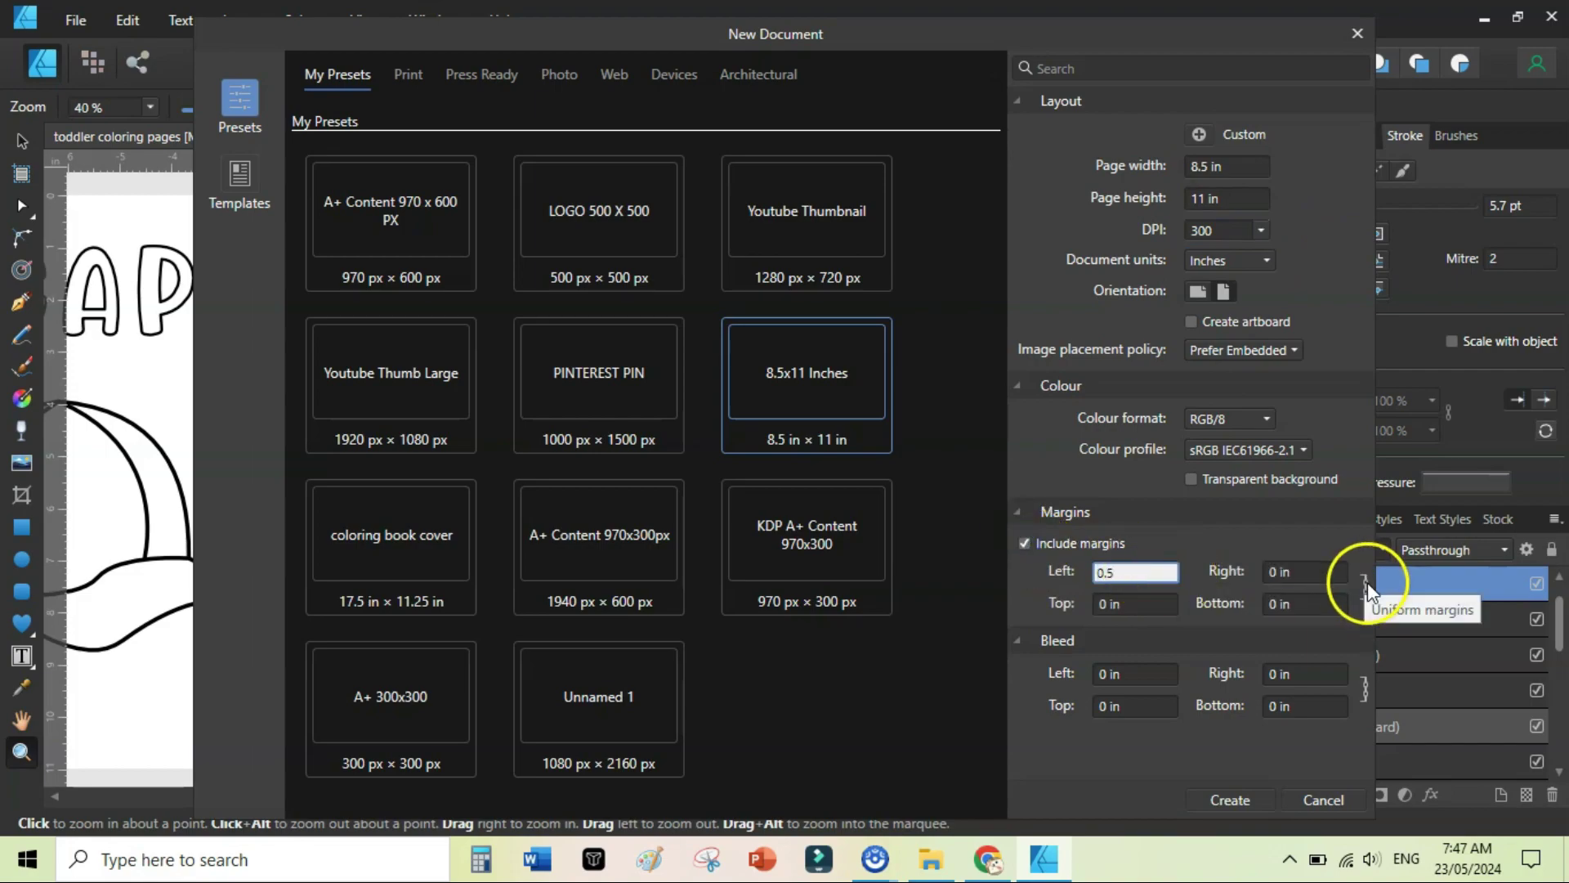
{"action": "key", "text": "Tab"}
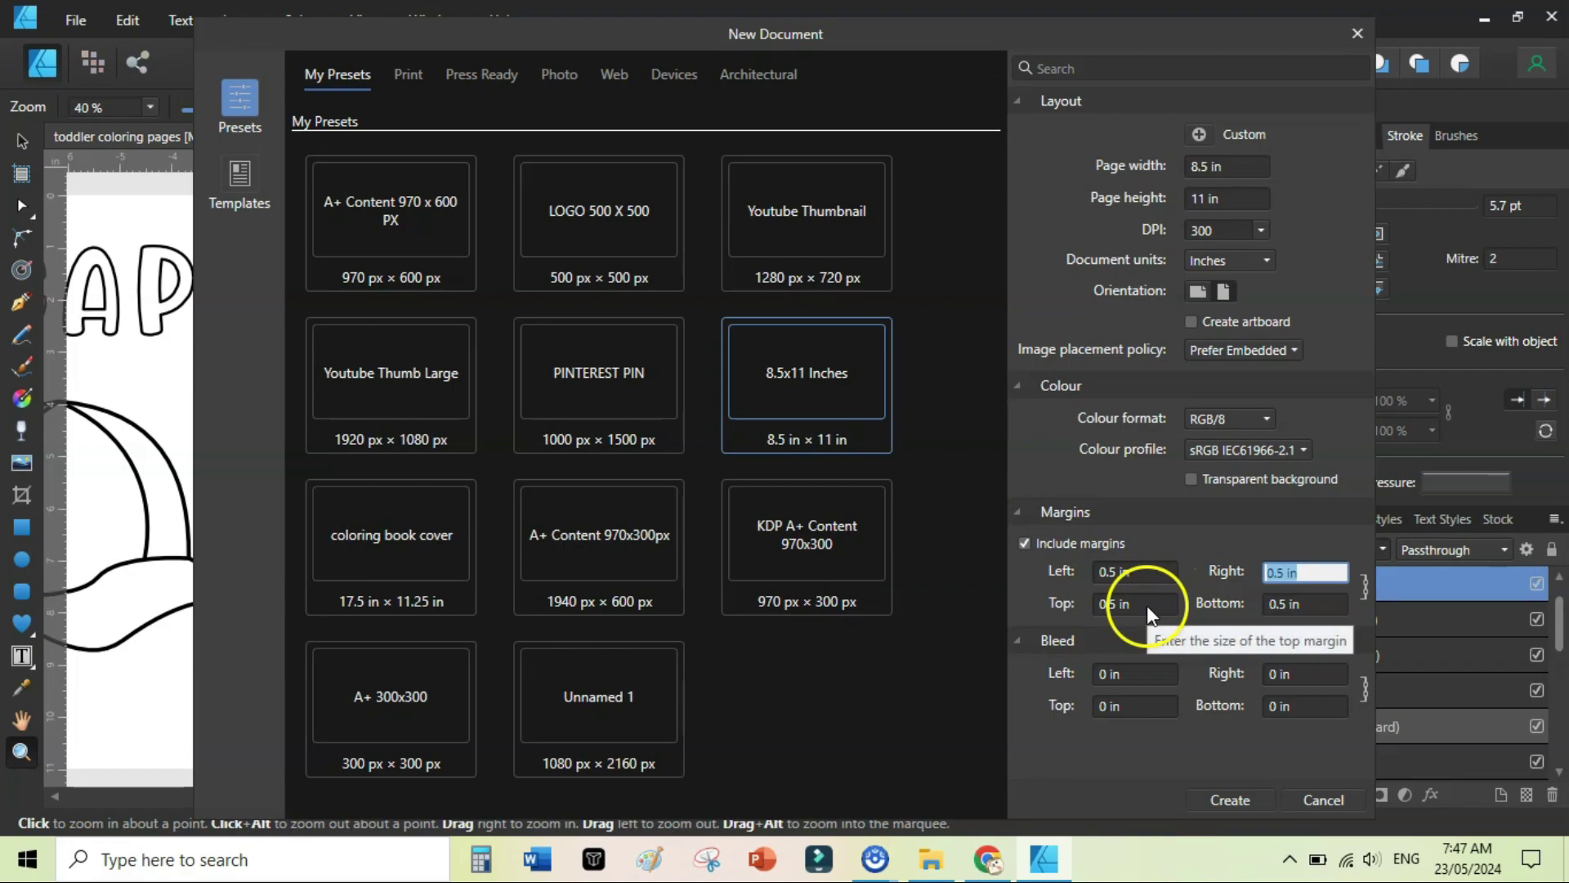
{"action": "left_click", "coordinate": [1226, 799]}
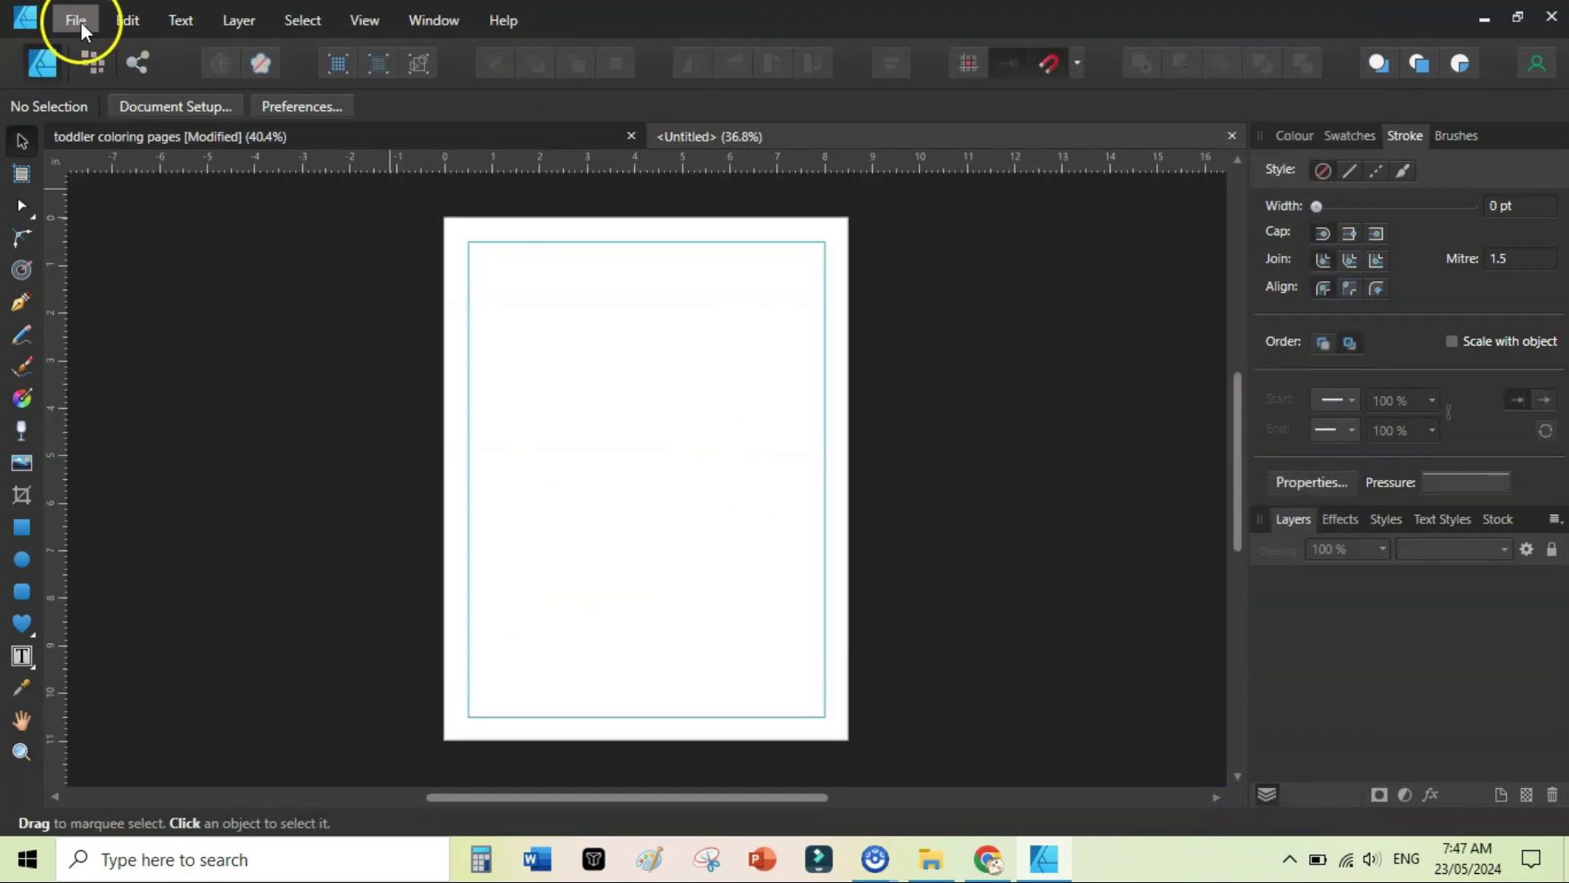
Draw a text frame near the page top and type APPLE at 72 pt
{"action": "left_click", "coordinate": [81, 22]}
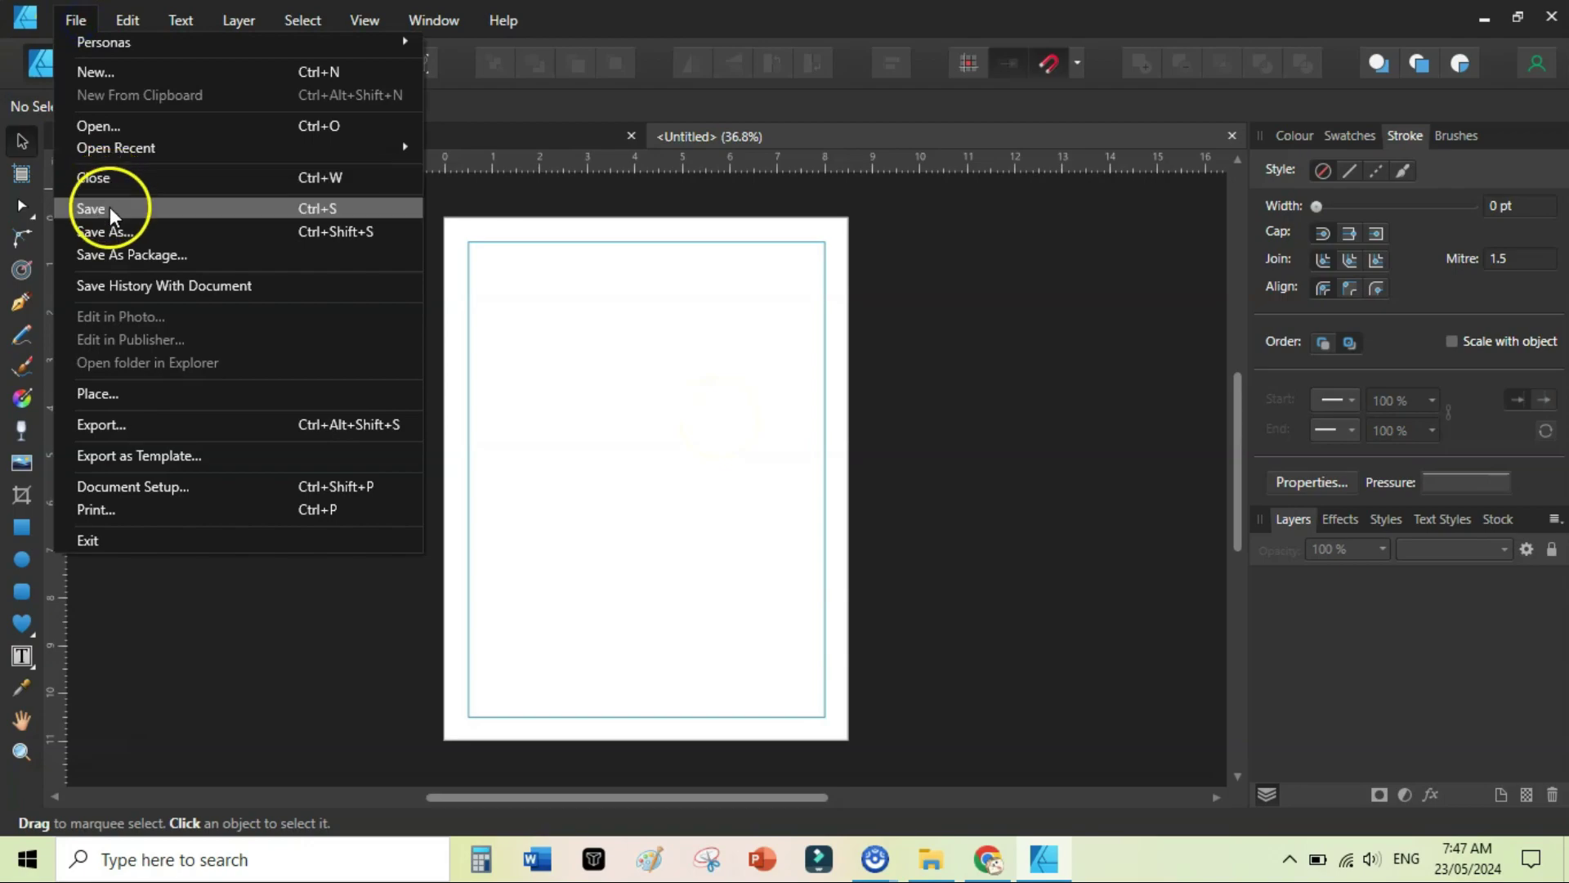
{"action": "left_click", "coordinate": [1014, 365]}
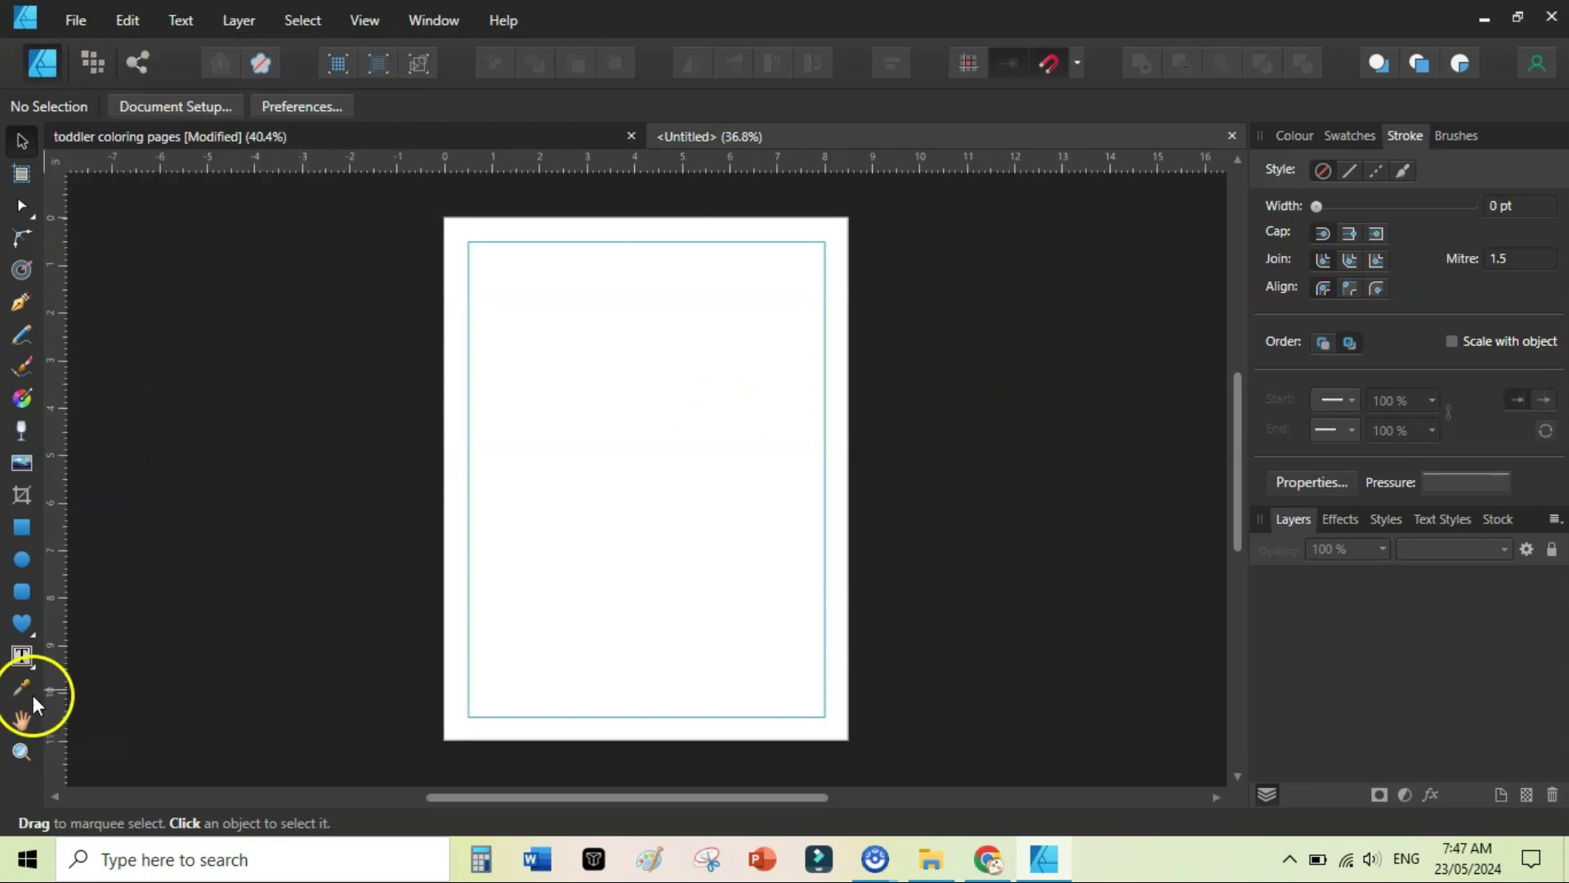
{"action": "left_click", "coordinate": [22, 656]}
{"action": "left_click_drag", "start_coordinate": [497, 260], "coordinate": [771, 390]}
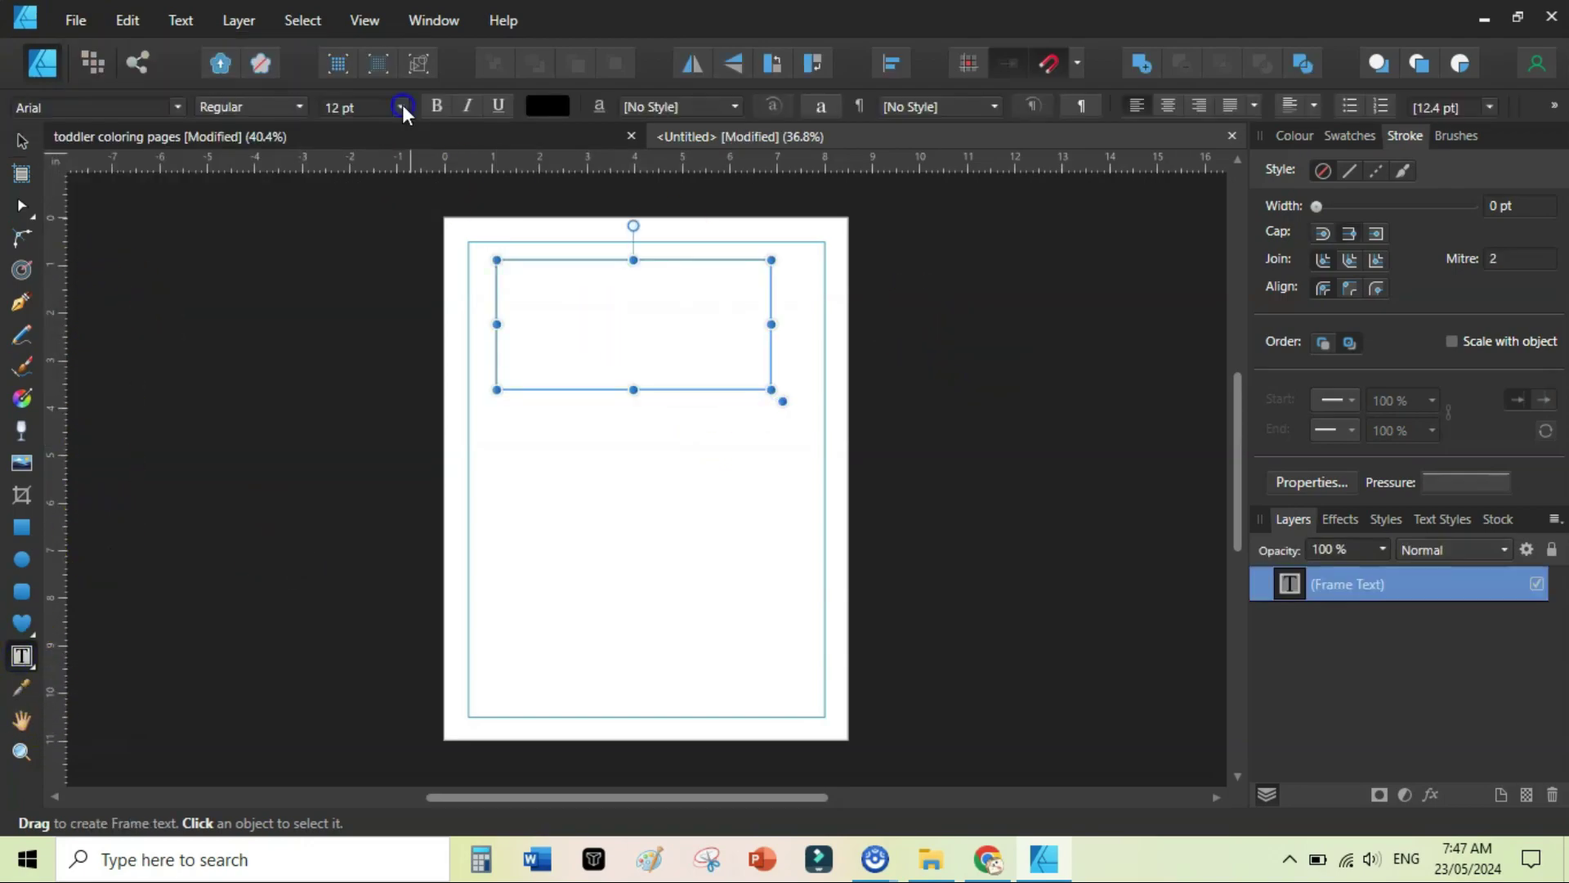
{"action": "left_click", "coordinate": [402, 105]}
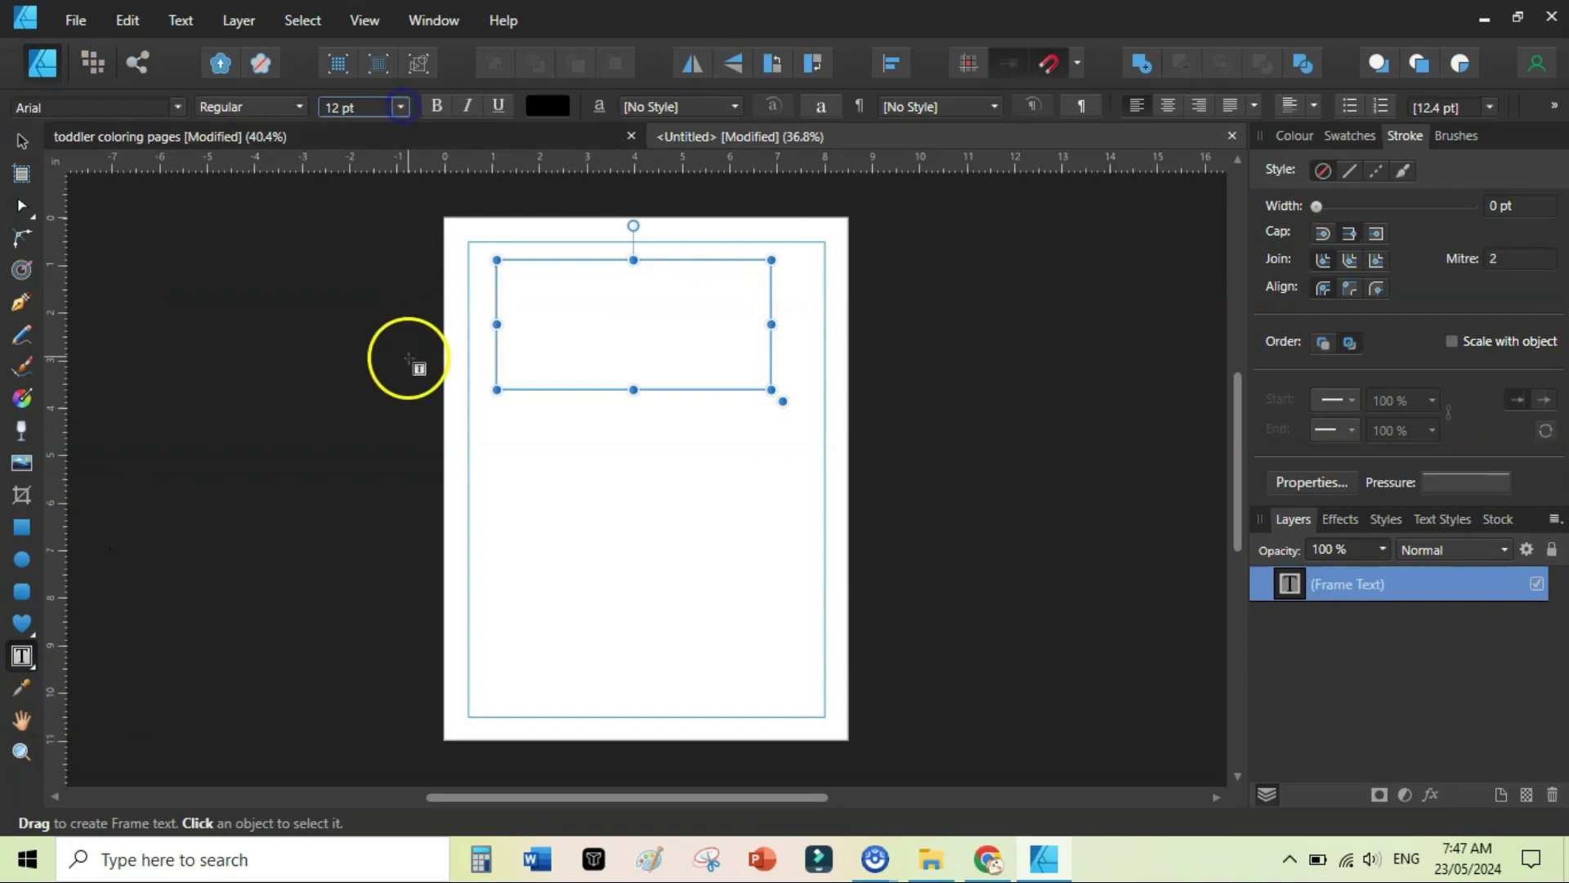
{"action": "left_click", "coordinate": [402, 105]}
{"action": "left_click", "coordinate": [357, 439]}
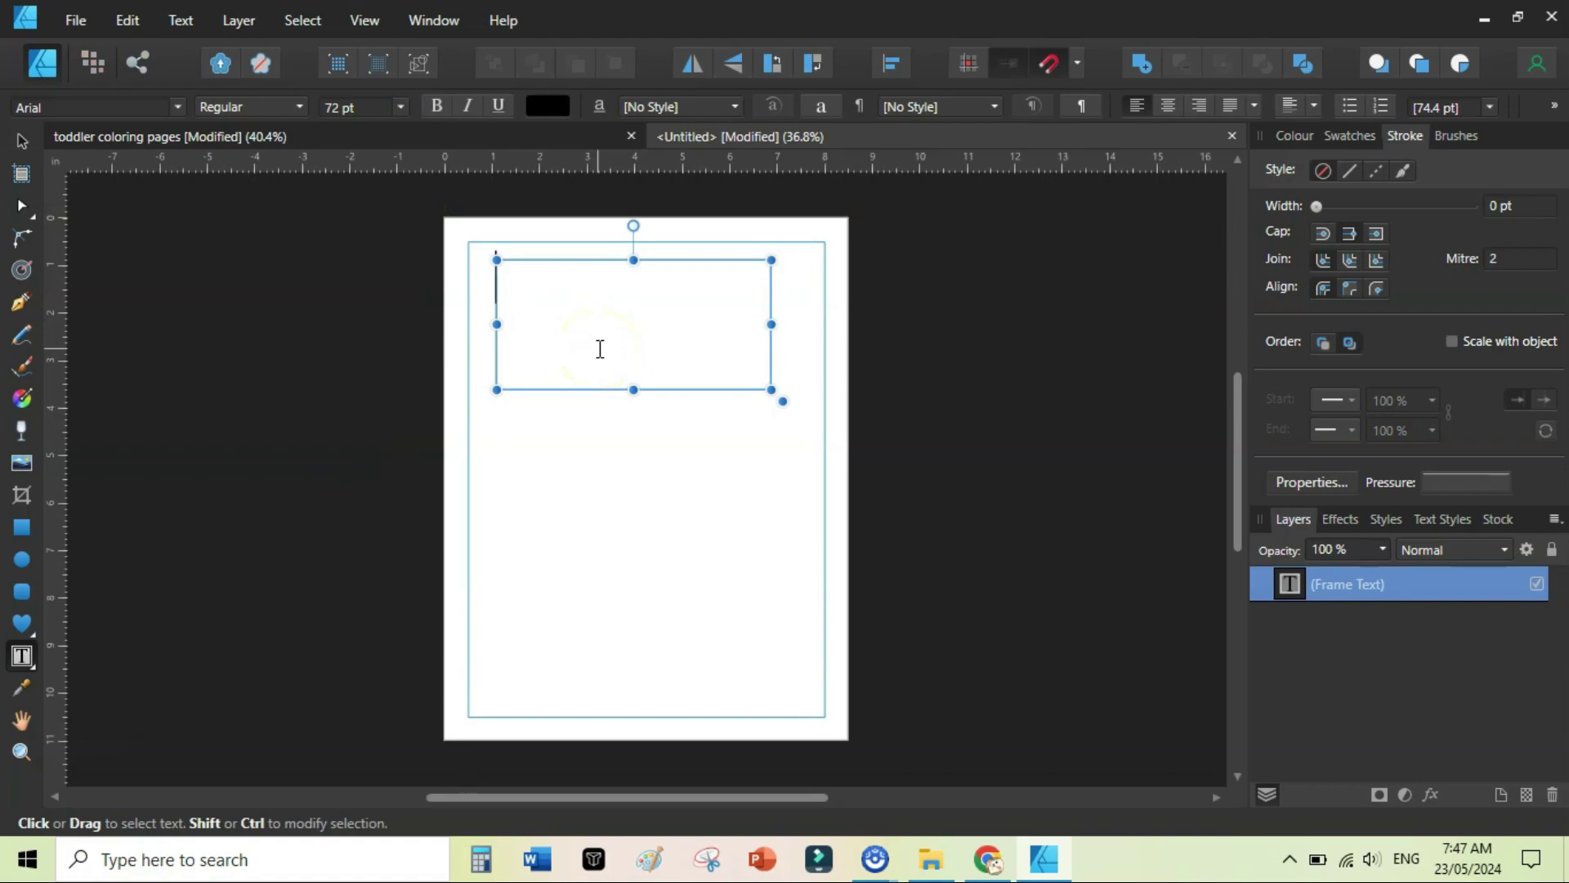
{"action": "type", "text": "APPLE"}
{"action": "key", "text": "ctrl+a"}
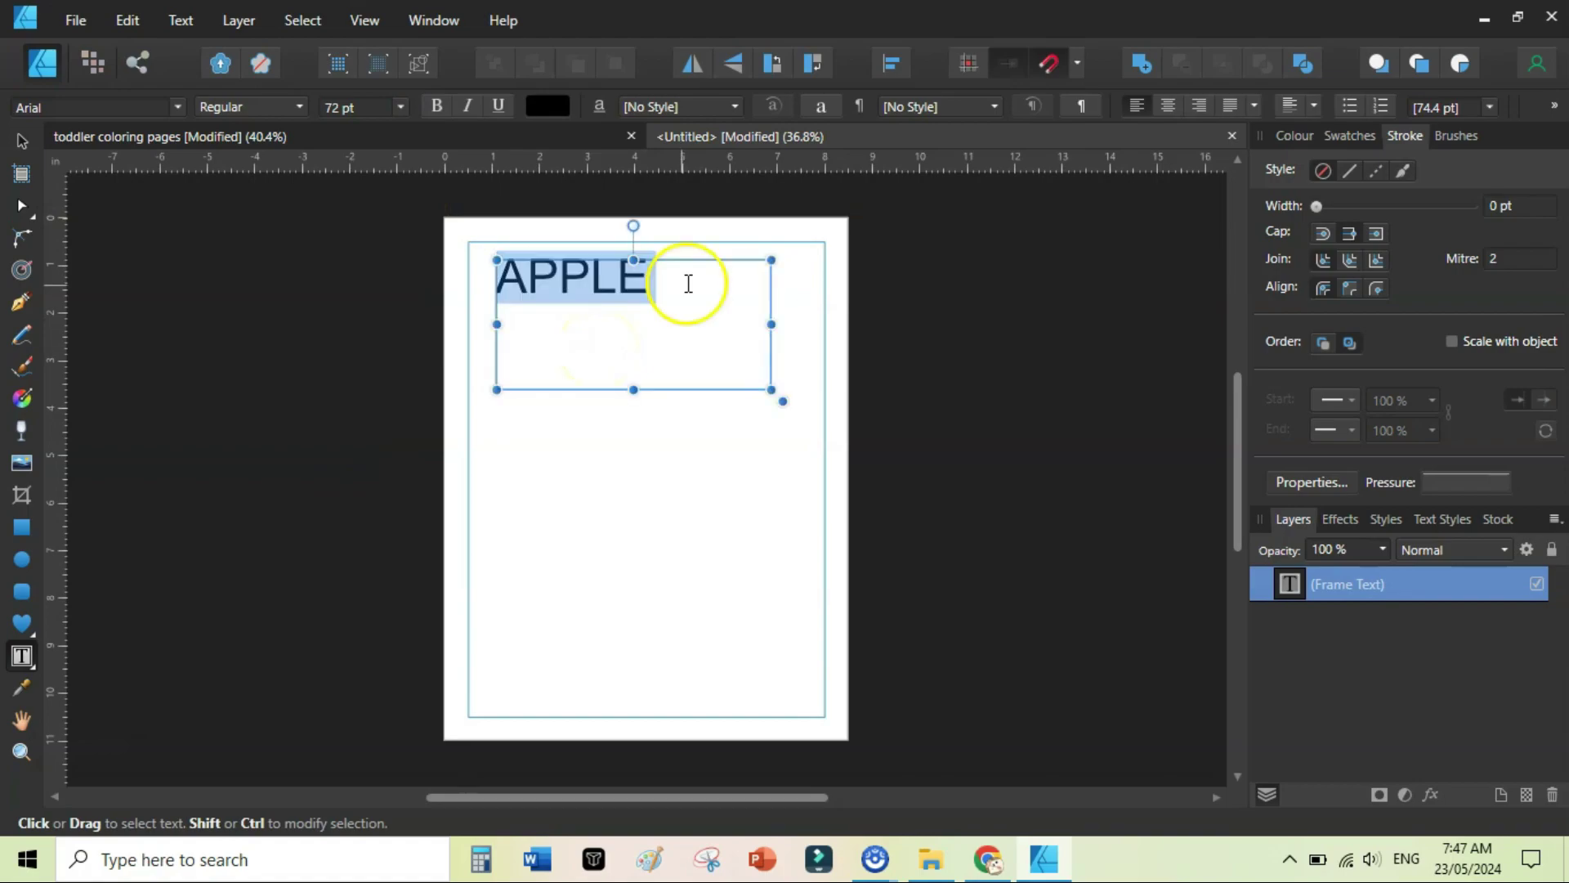
Apply the Jumping Unicorn font from the favourites to APPLE
{"action": "left_click", "coordinate": [178, 107]}
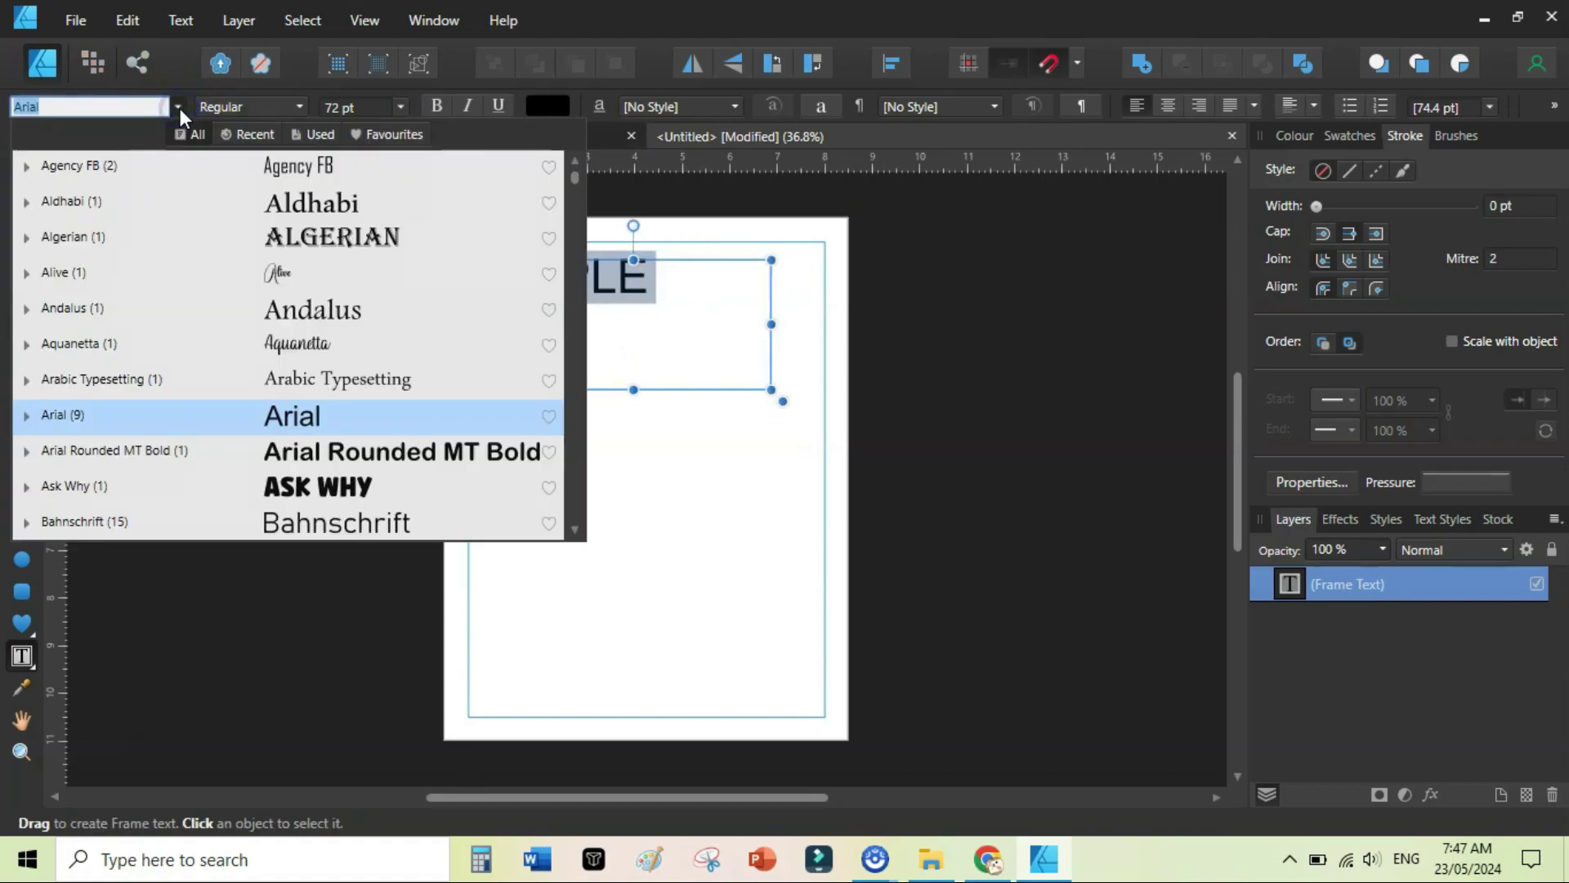
{"action": "left_click", "coordinate": [398, 138]}
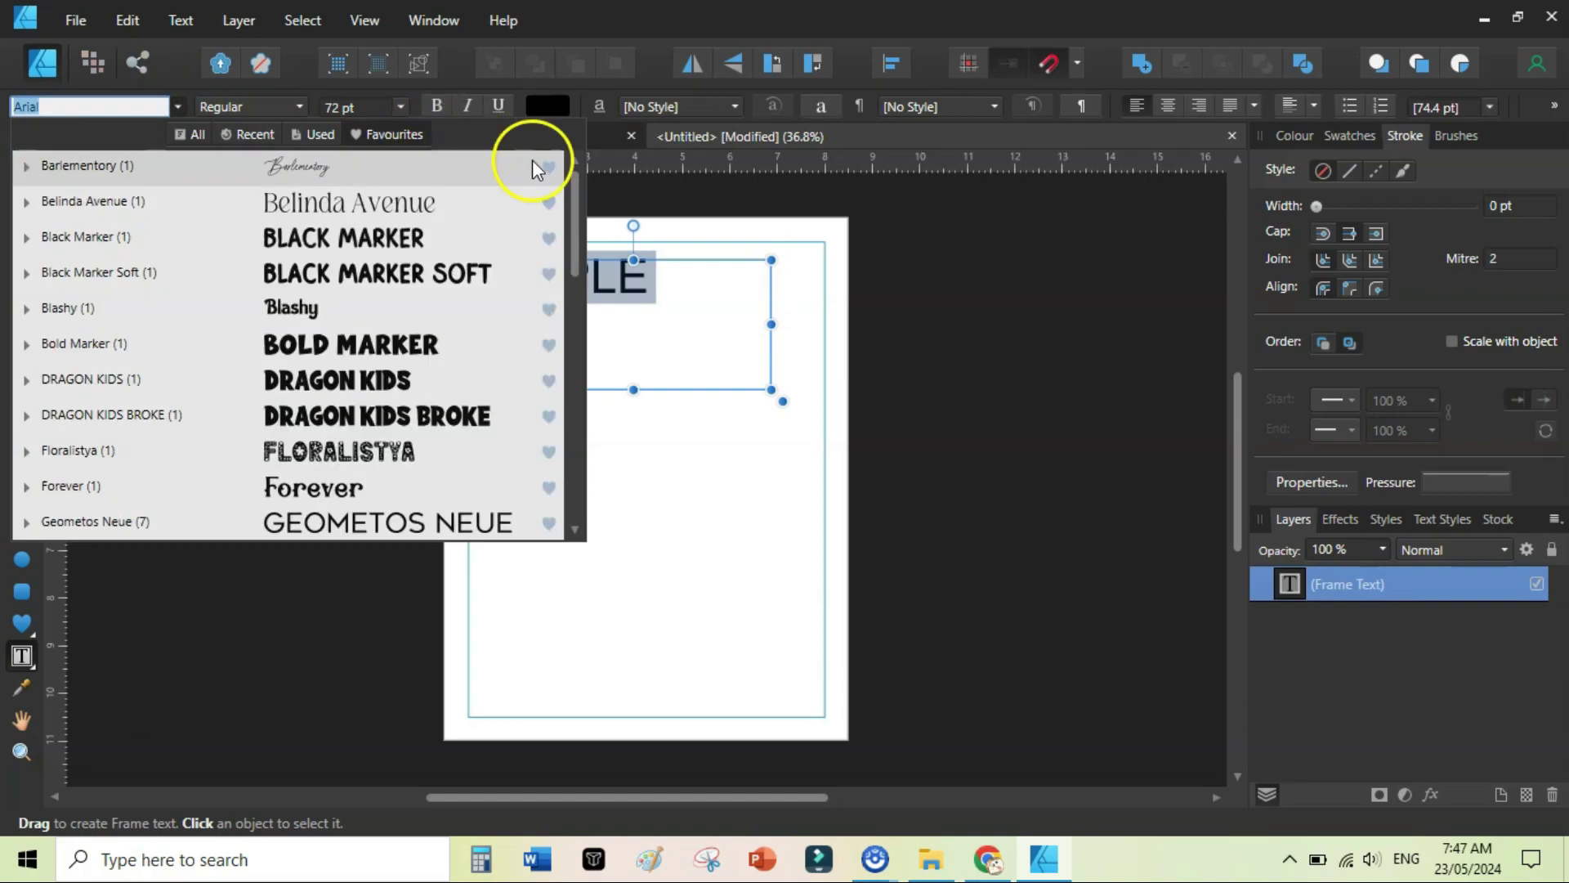
{"action": "left_click_drag", "start_coordinate": [575, 222], "coordinate": [574, 320]}
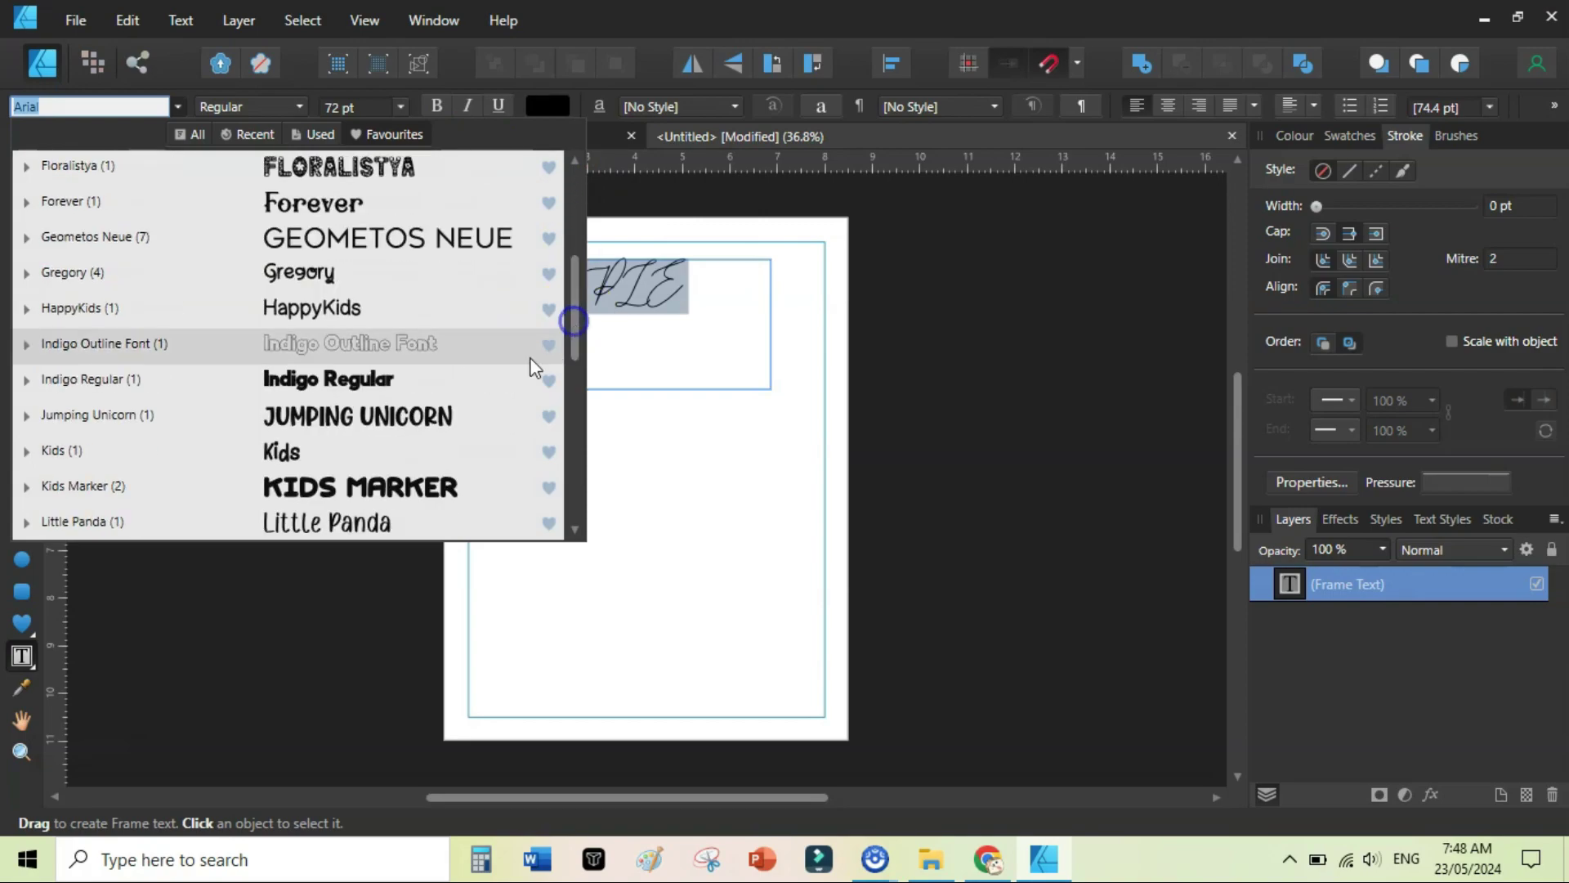
{"action": "left_click", "coordinate": [355, 421]}
Widen APPLE's tracking to 45‰, enlarge it to 174.1 pt and nudge it down
{"action": "left_click", "coordinate": [821, 106]}
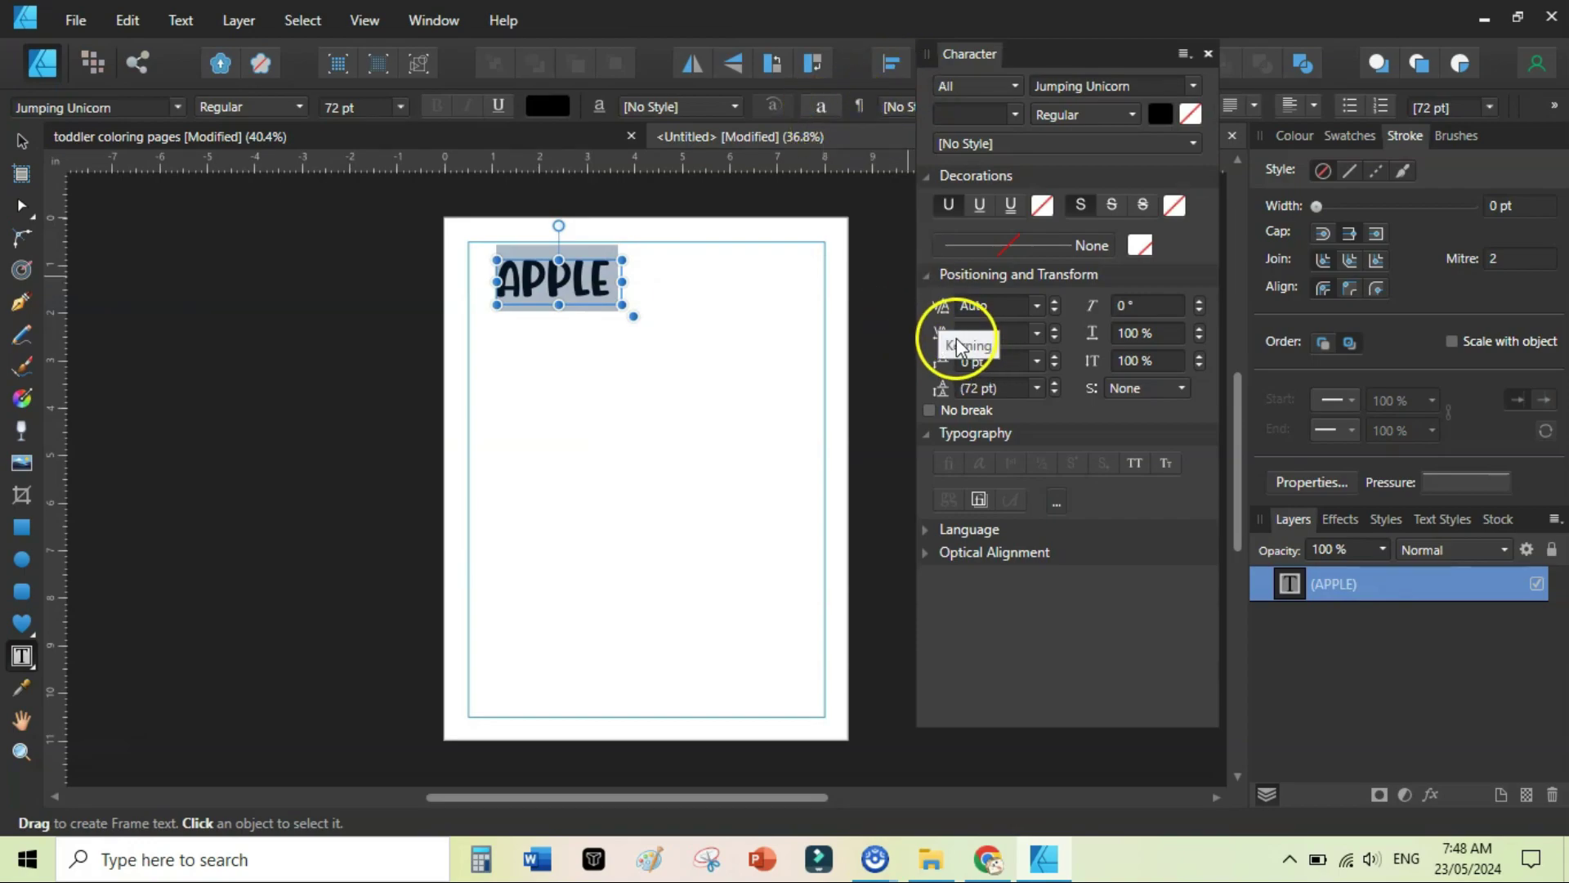
{"action": "left_click_drag", "start_coordinate": [945, 335], "coordinate": [1034, 339]}
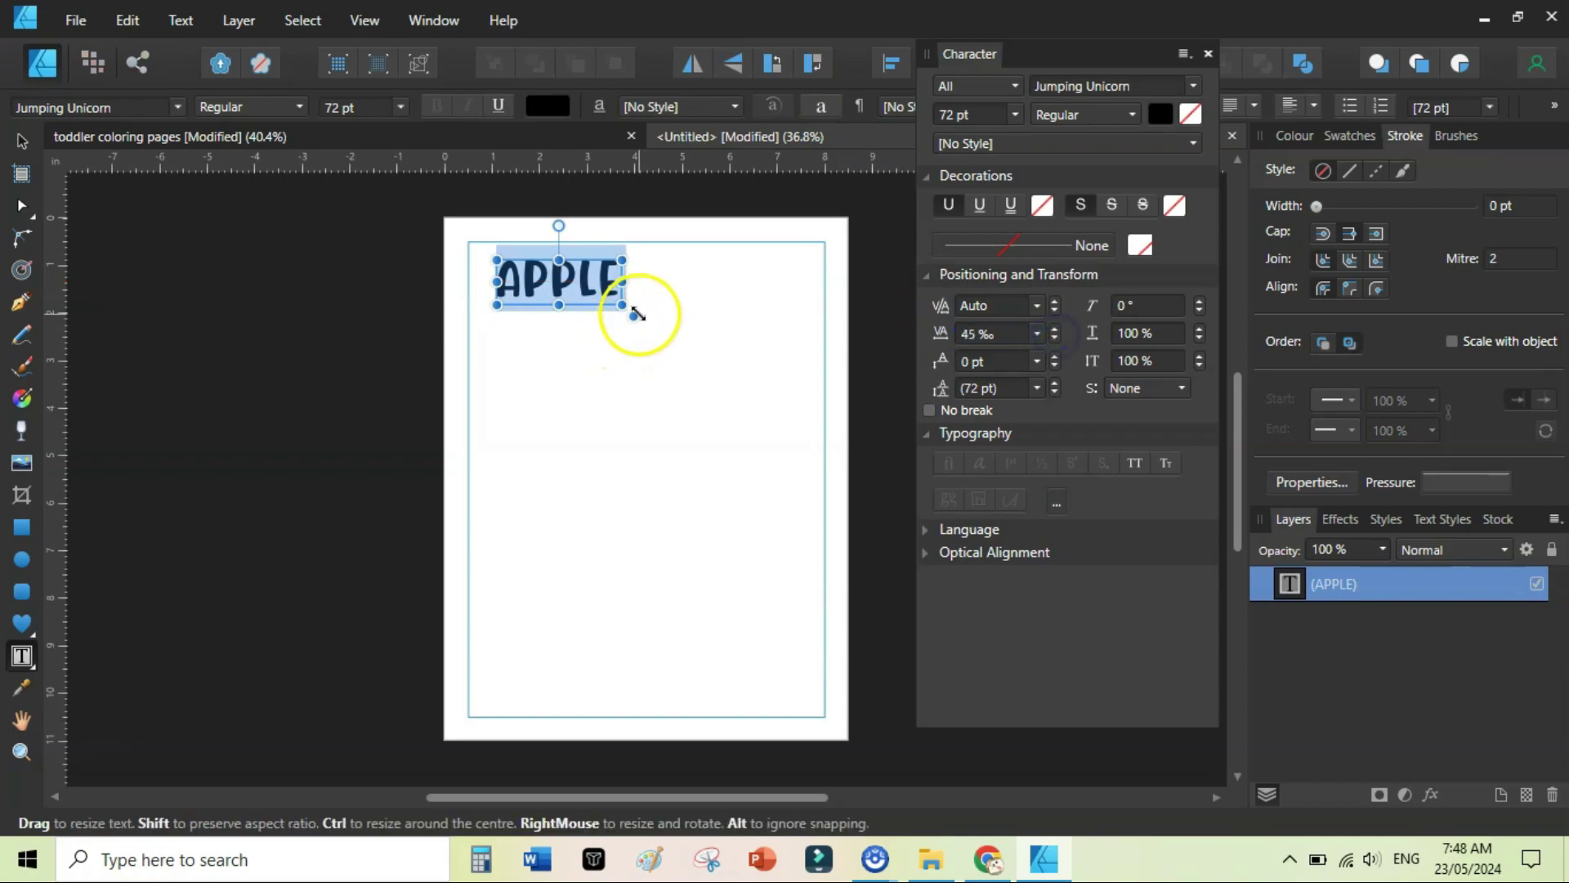
{"action": "left_click_drag", "start_coordinate": [636, 317], "coordinate": [805, 414]}
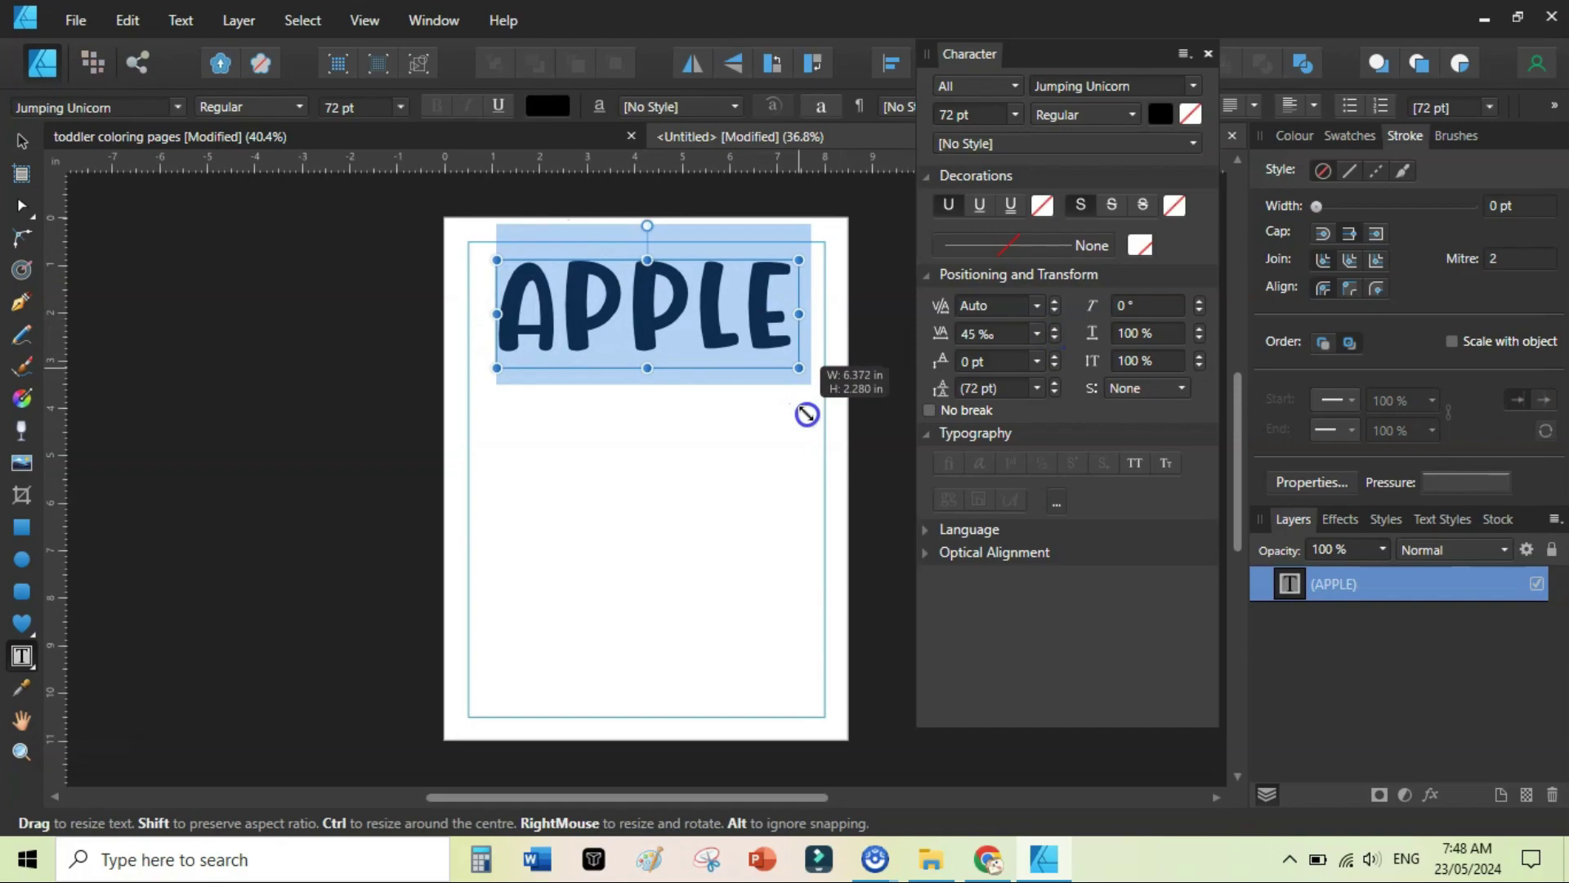
{"action": "key", "text": "Escape"}
{"action": "left_click", "coordinate": [1208, 53]}
{"action": "left_click_drag", "start_coordinate": [640, 298], "coordinate": [639, 302]}
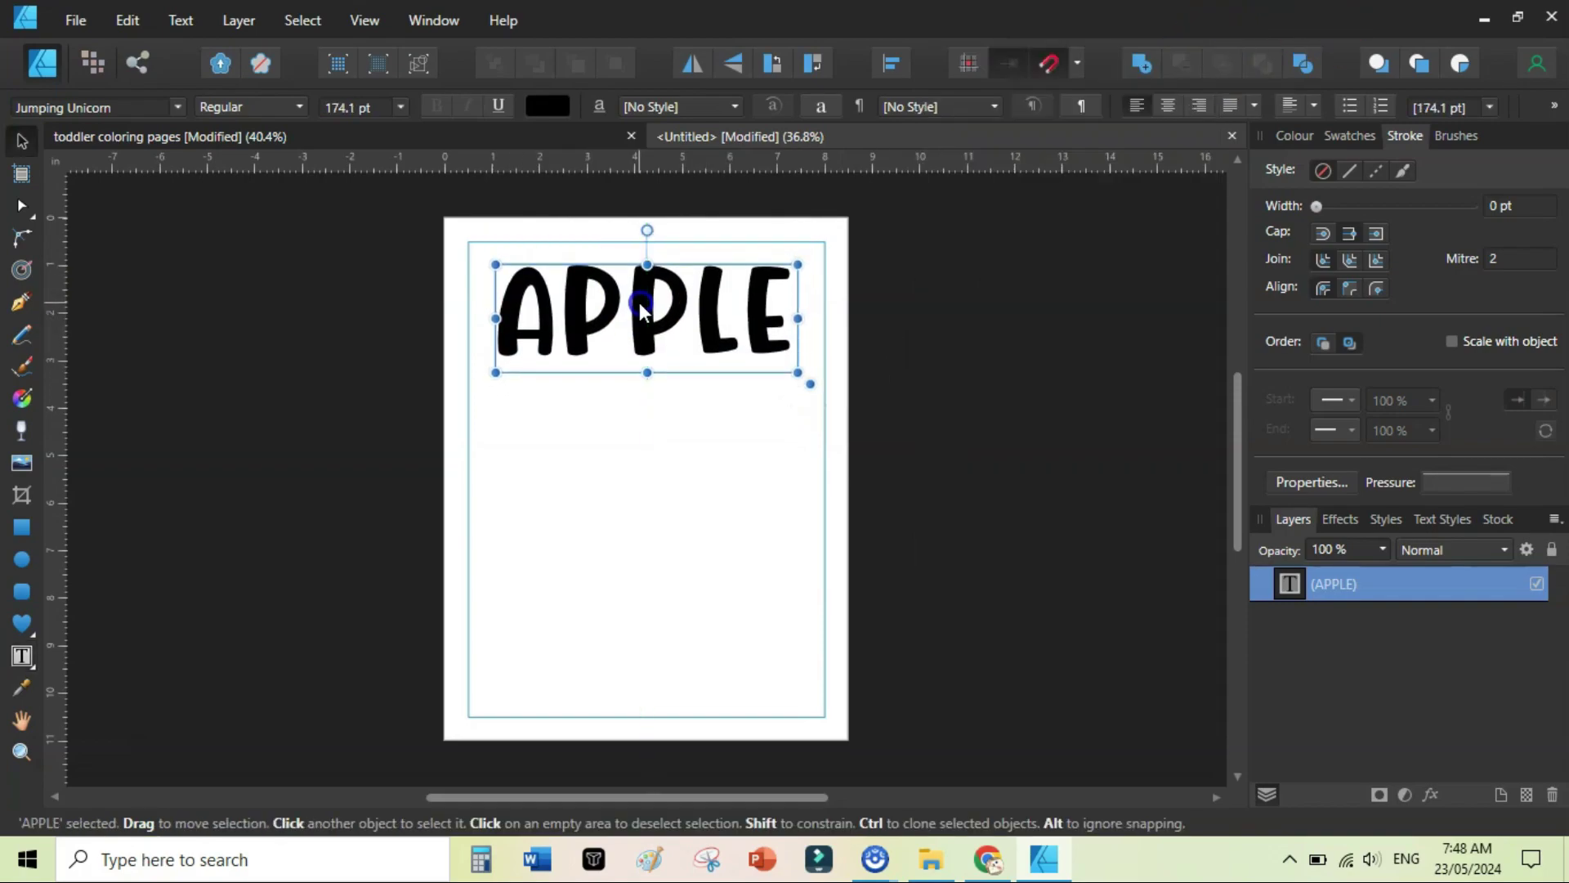
Fill the APPLE letters with white and give them a 5.7 pt black stroke
{"action": "left_click", "coordinate": [1360, 139]}
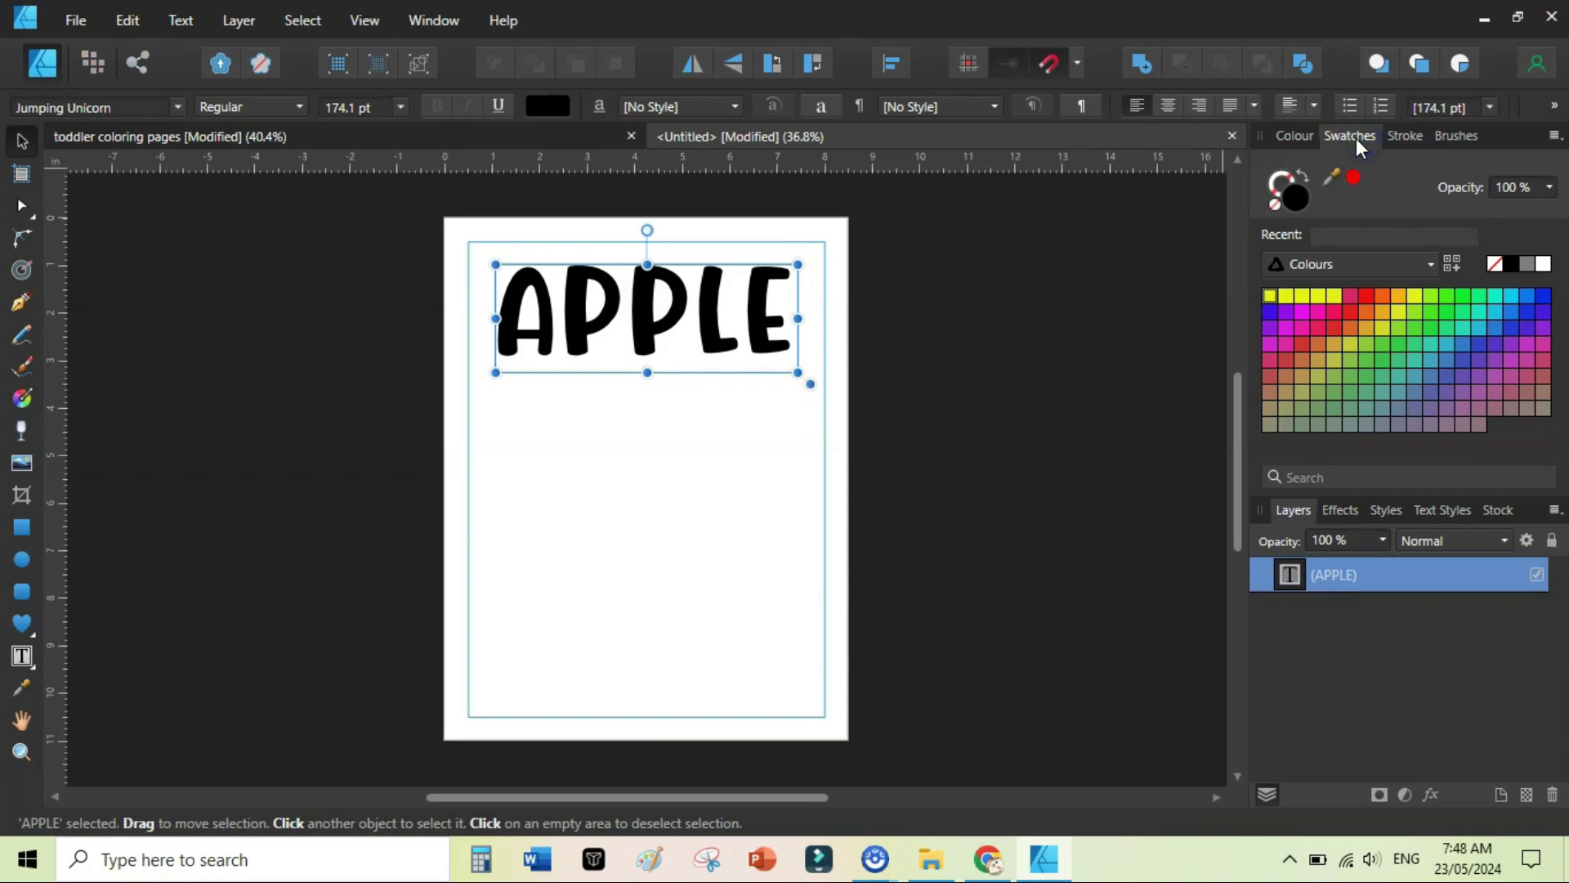
{"action": "left_click", "coordinate": [350, 23]}
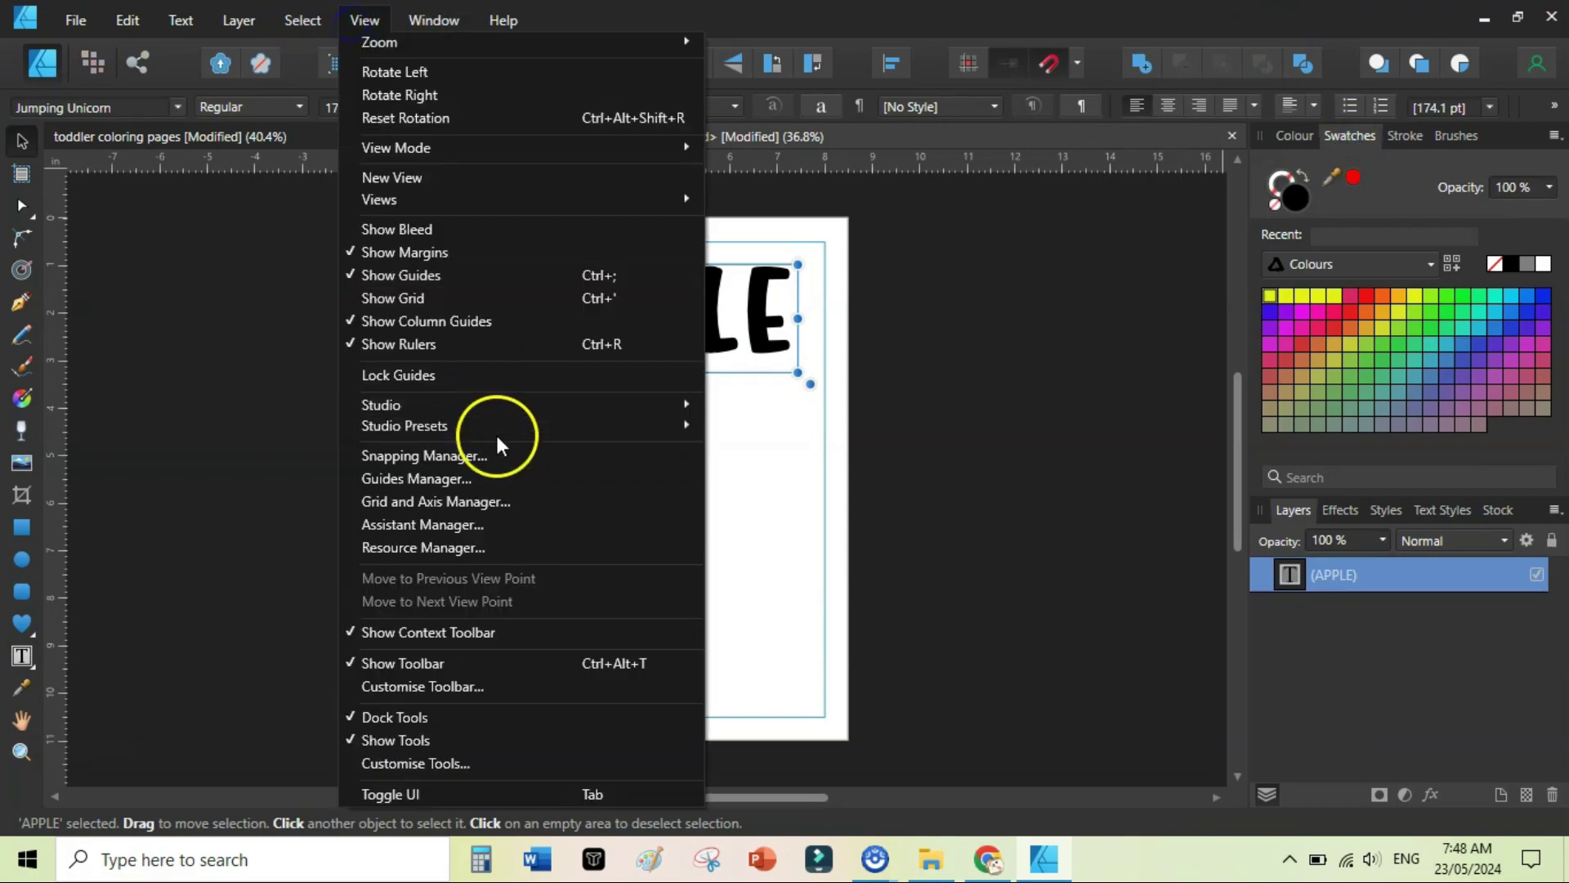
{"action": "mouse_move", "coordinate": [493, 403]}
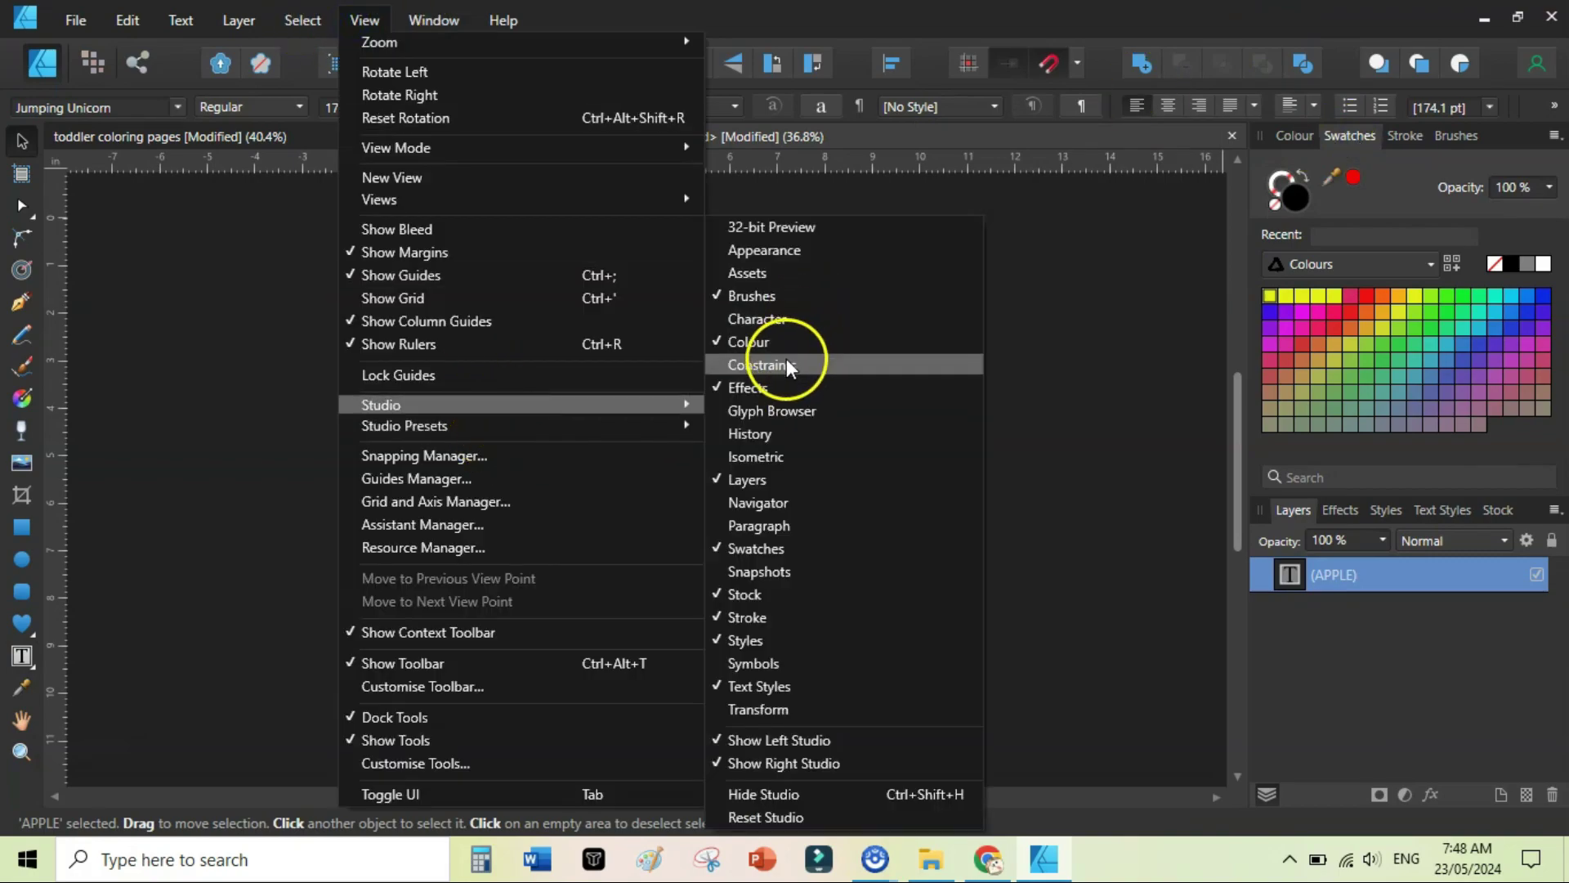
{"action": "left_click", "coordinate": [772, 548]}
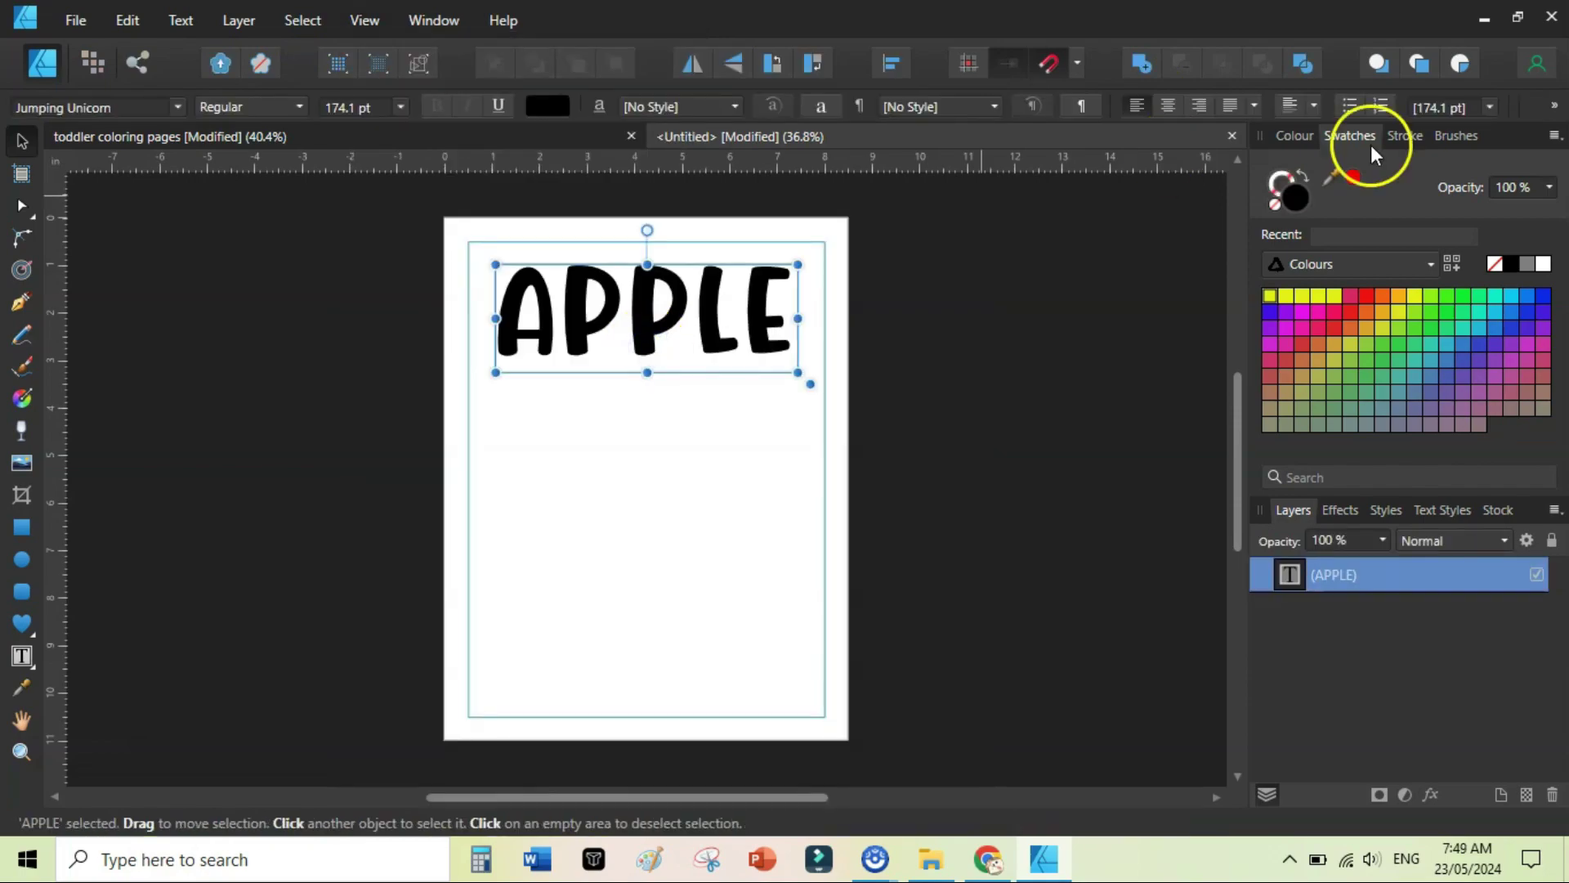
{"action": "left_click", "coordinate": [1543, 263]}
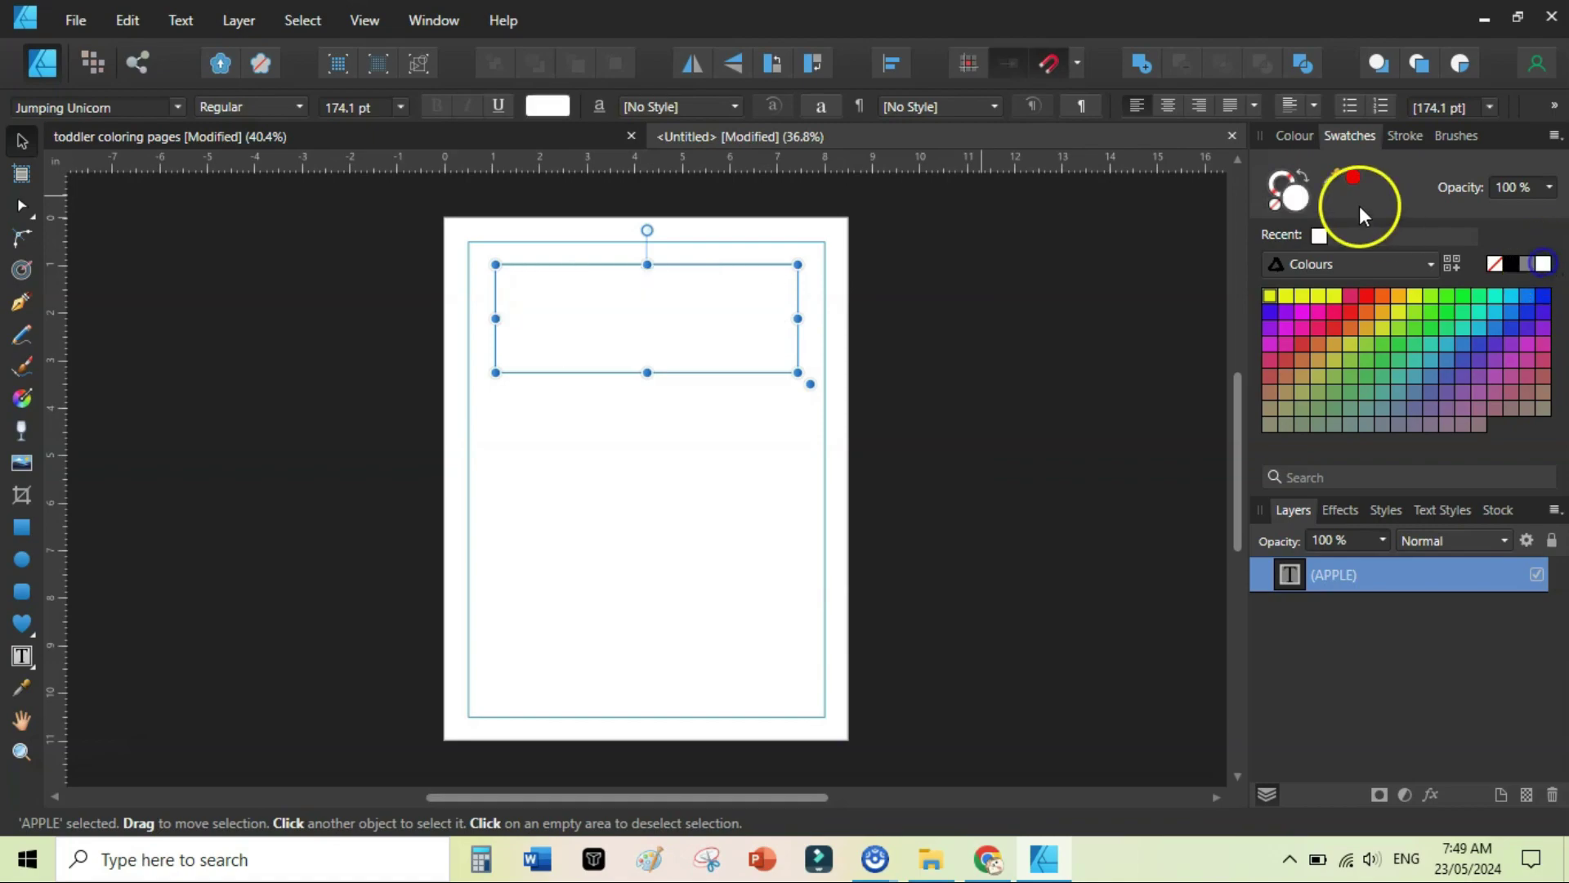
{"action": "left_click", "coordinate": [1405, 135]}
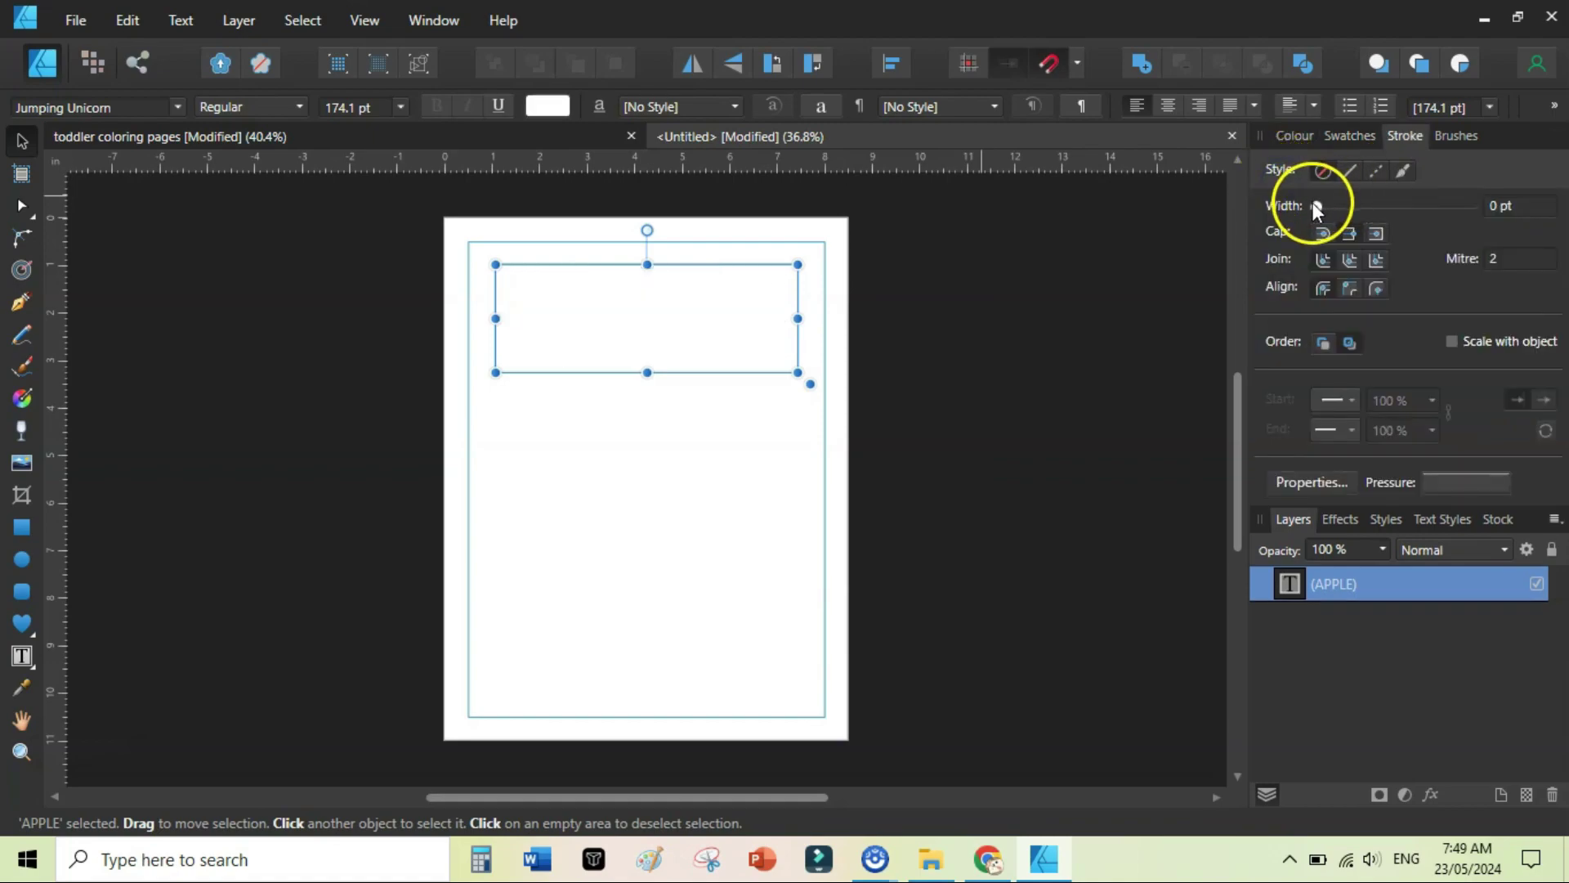
{"action": "left_click_drag", "start_coordinate": [1311, 205], "coordinate": [1369, 207]}
{"action": "left_click", "coordinate": [980, 361]}
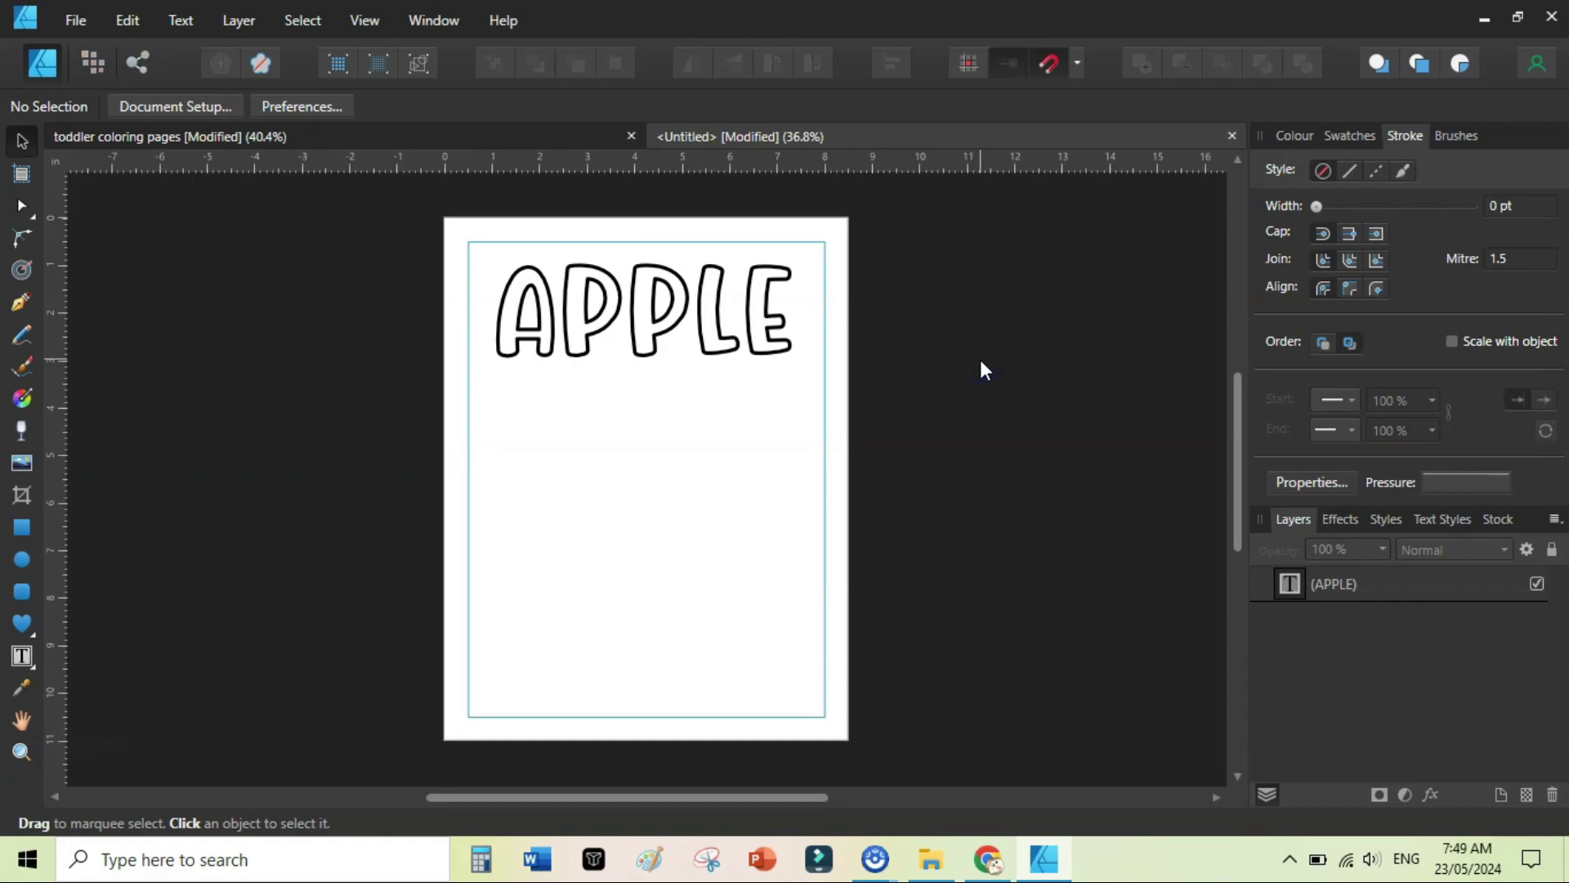
{"action": "left_click", "coordinate": [600, 296]}
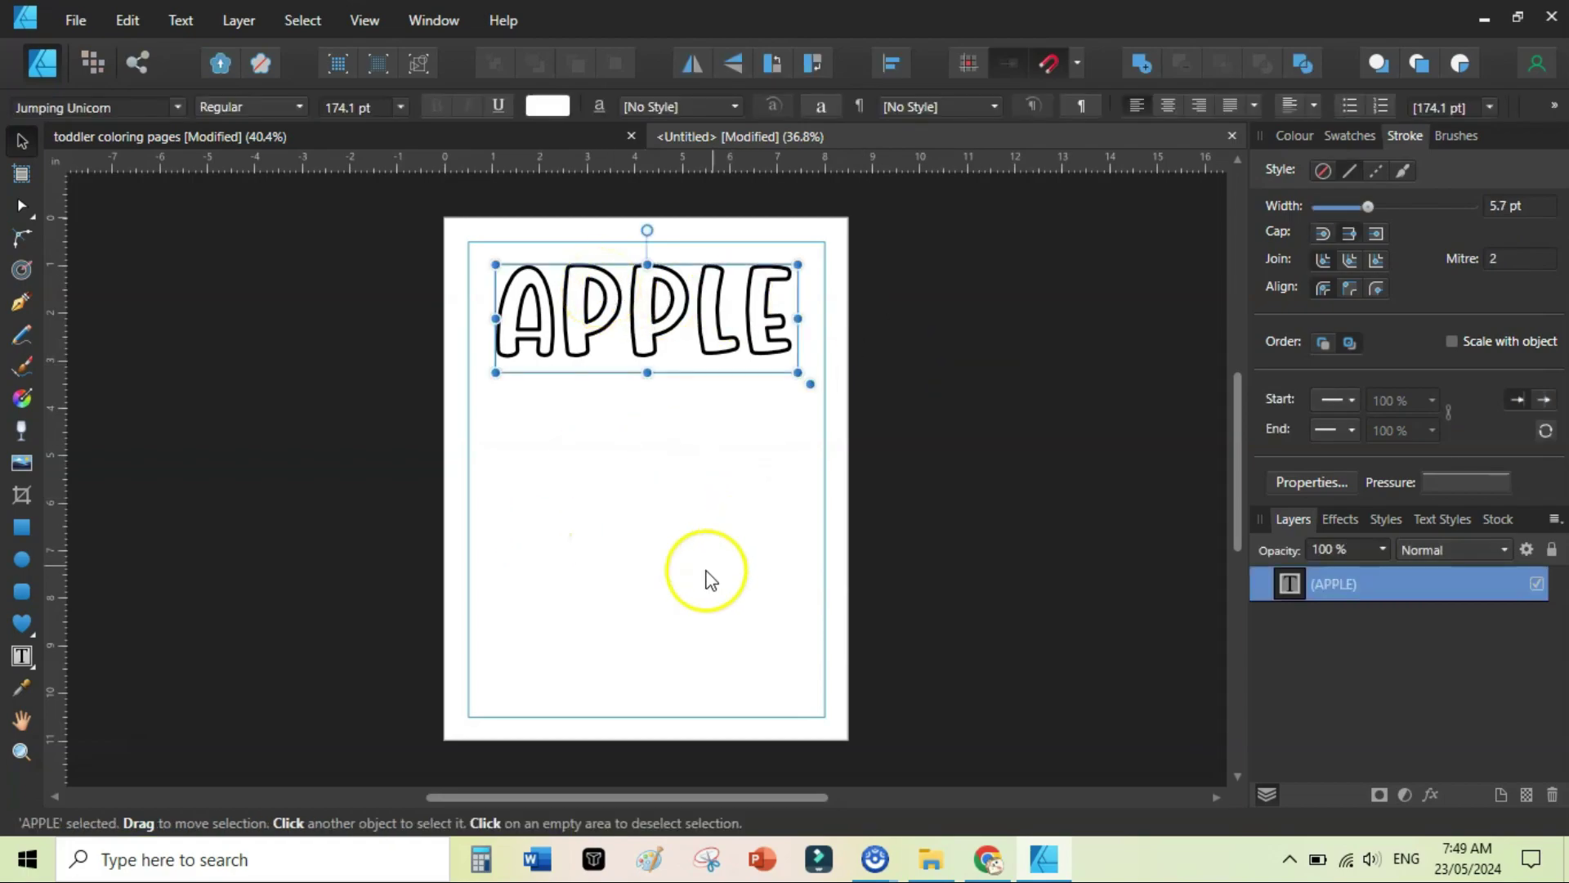
Draw a large heart below APPLE, reposition it and convert it to curves
{"action": "left_click", "coordinate": [22, 625]}
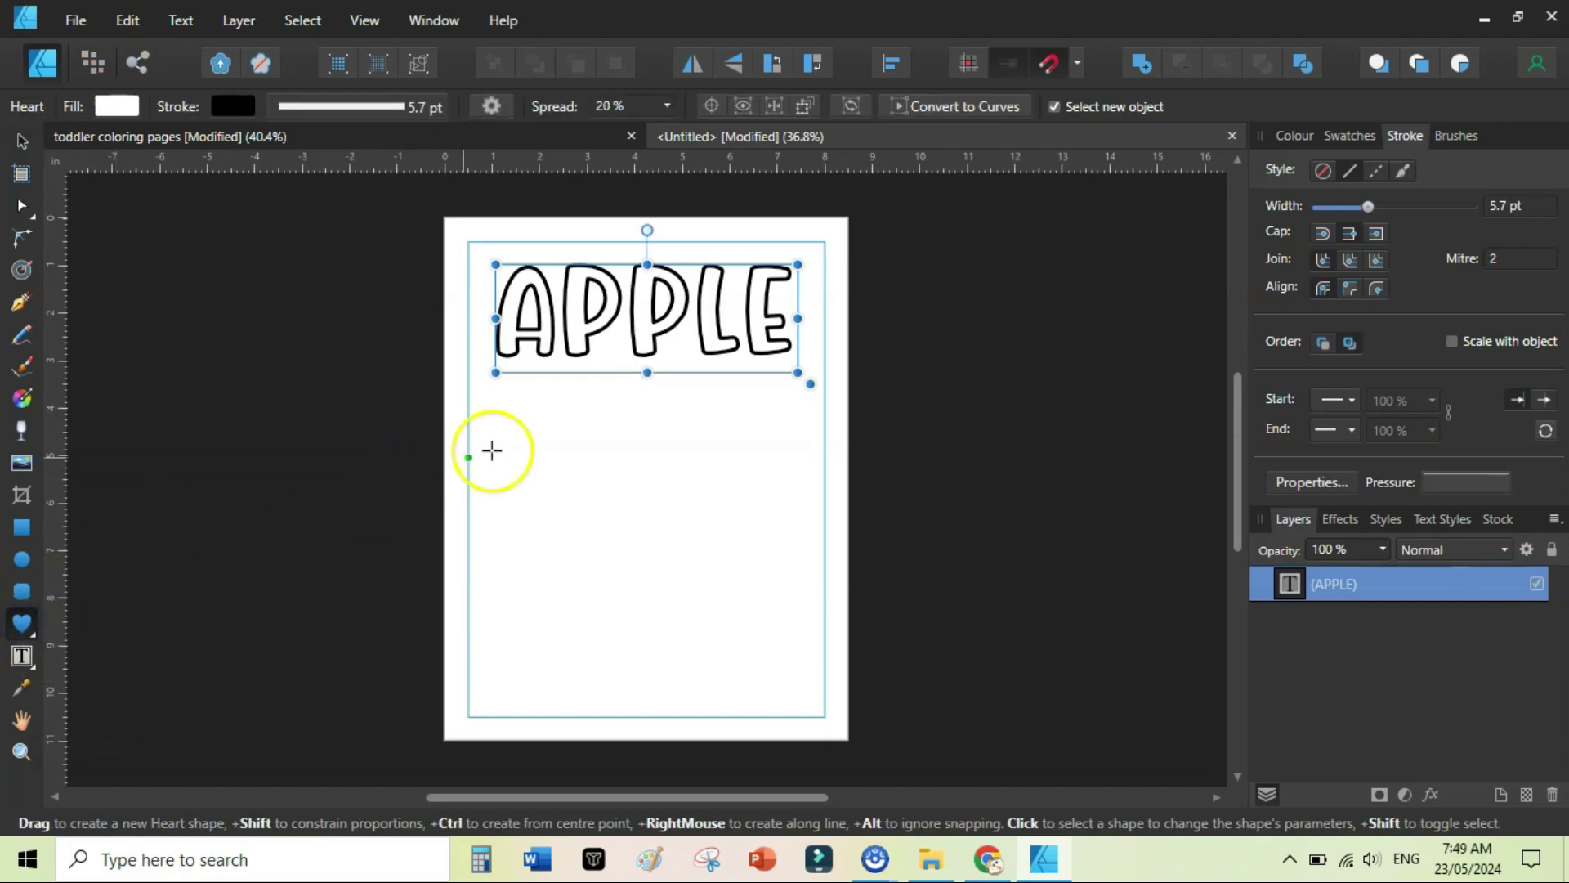
{"action": "left_click_drag", "start_coordinate": [518, 427], "coordinate": [807, 736]}
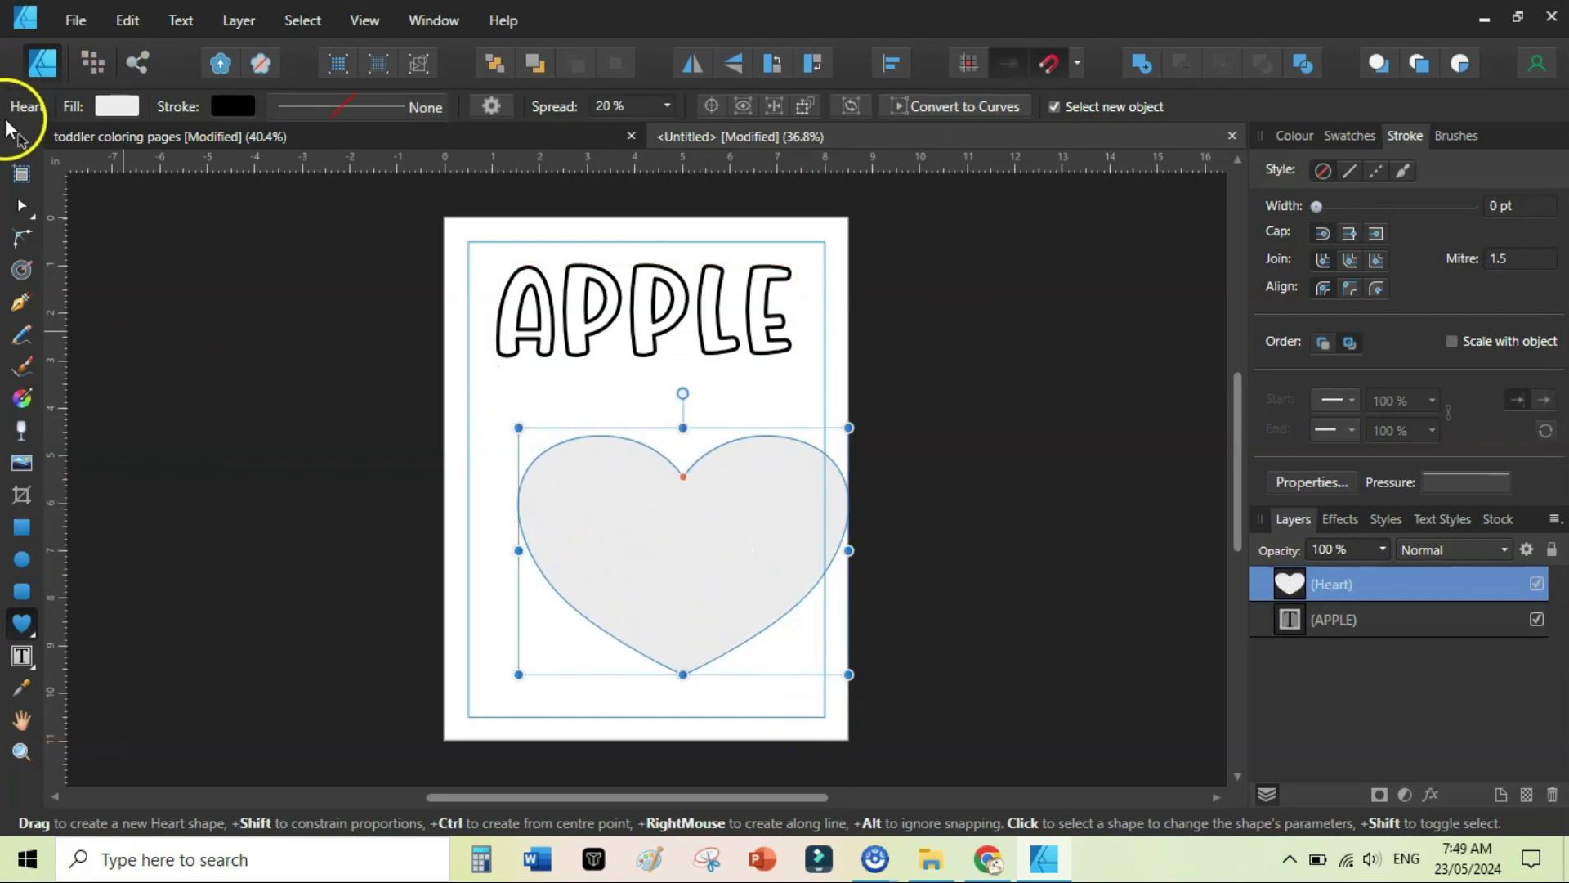
{"action": "left_click", "coordinate": [20, 143]}
{"action": "left_click_drag", "start_coordinate": [677, 520], "coordinate": [641, 511]}
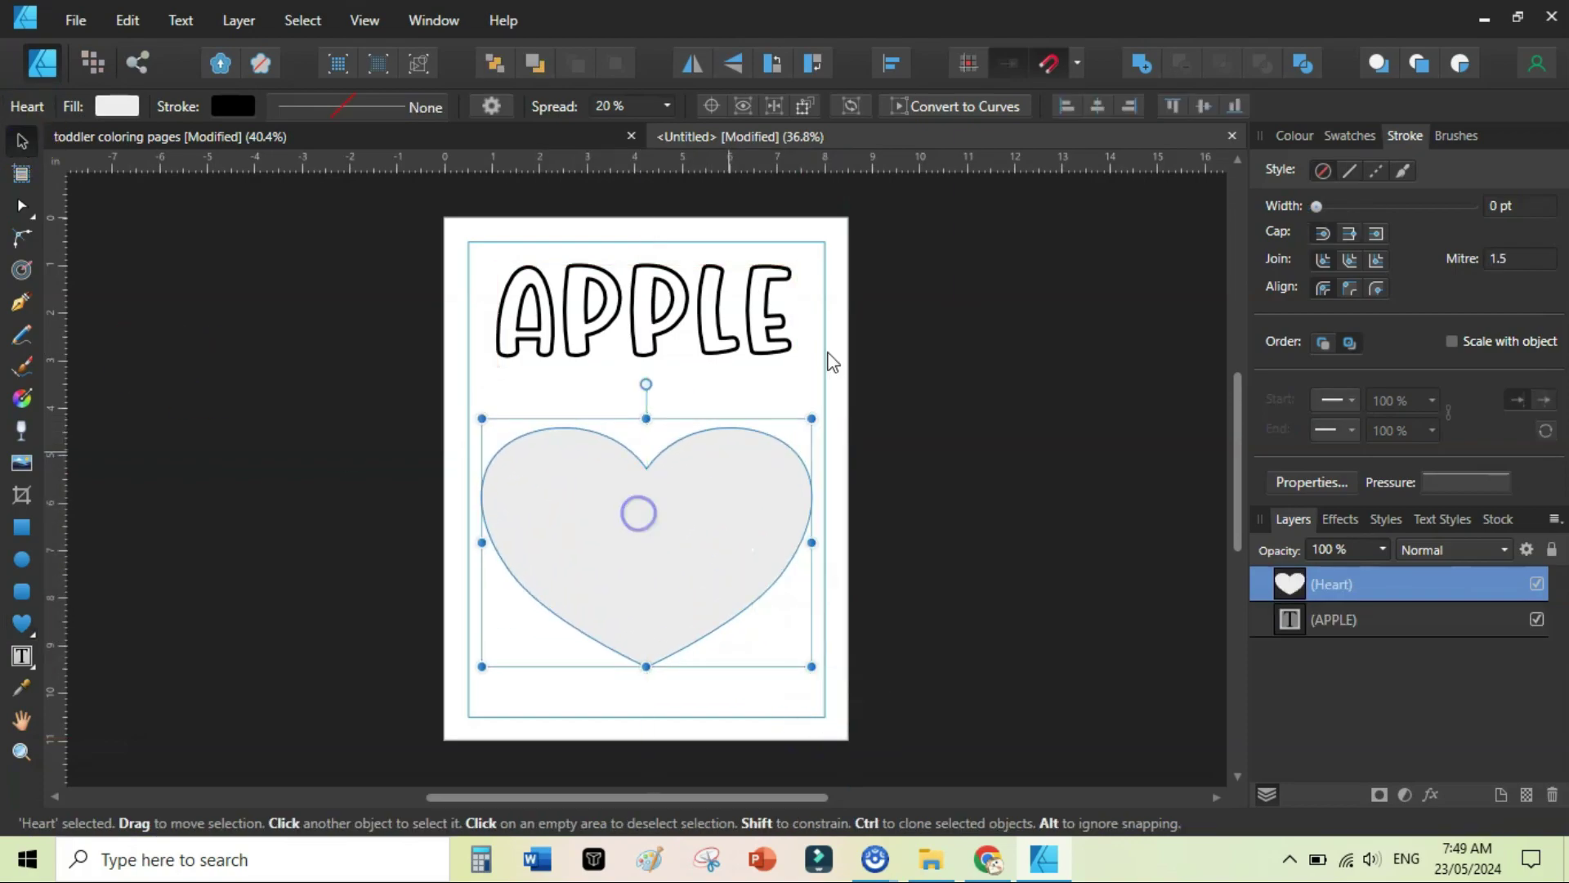
{"action": "left_click", "coordinate": [966, 106]}
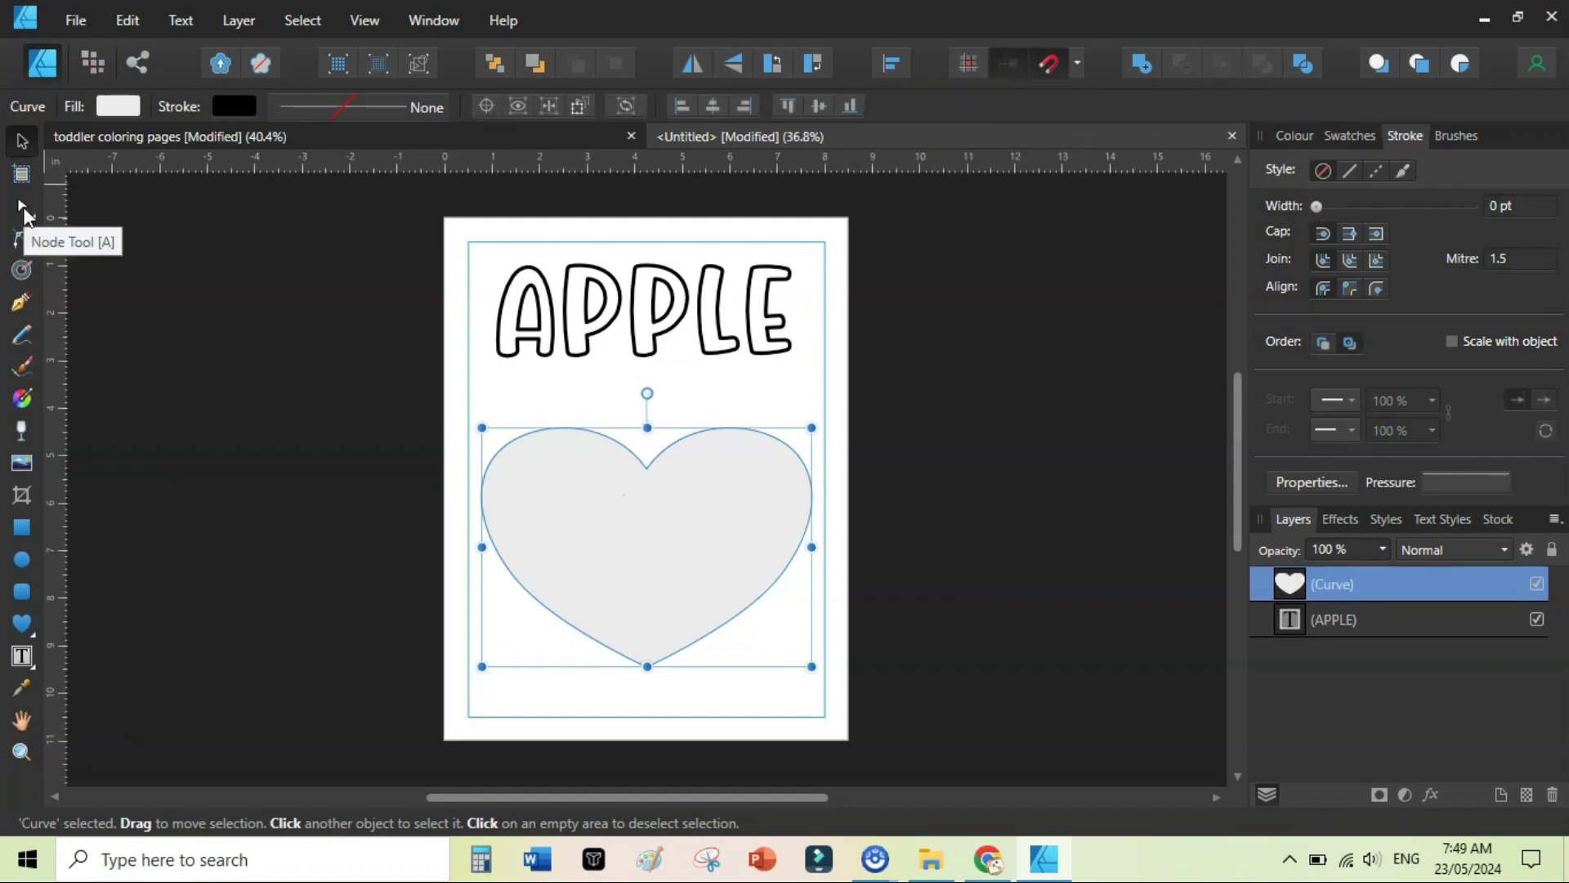
Reshape the heart's nodes into an apple body and give it a 5.7 pt outline
{"action": "left_click", "coordinate": [23, 208]}
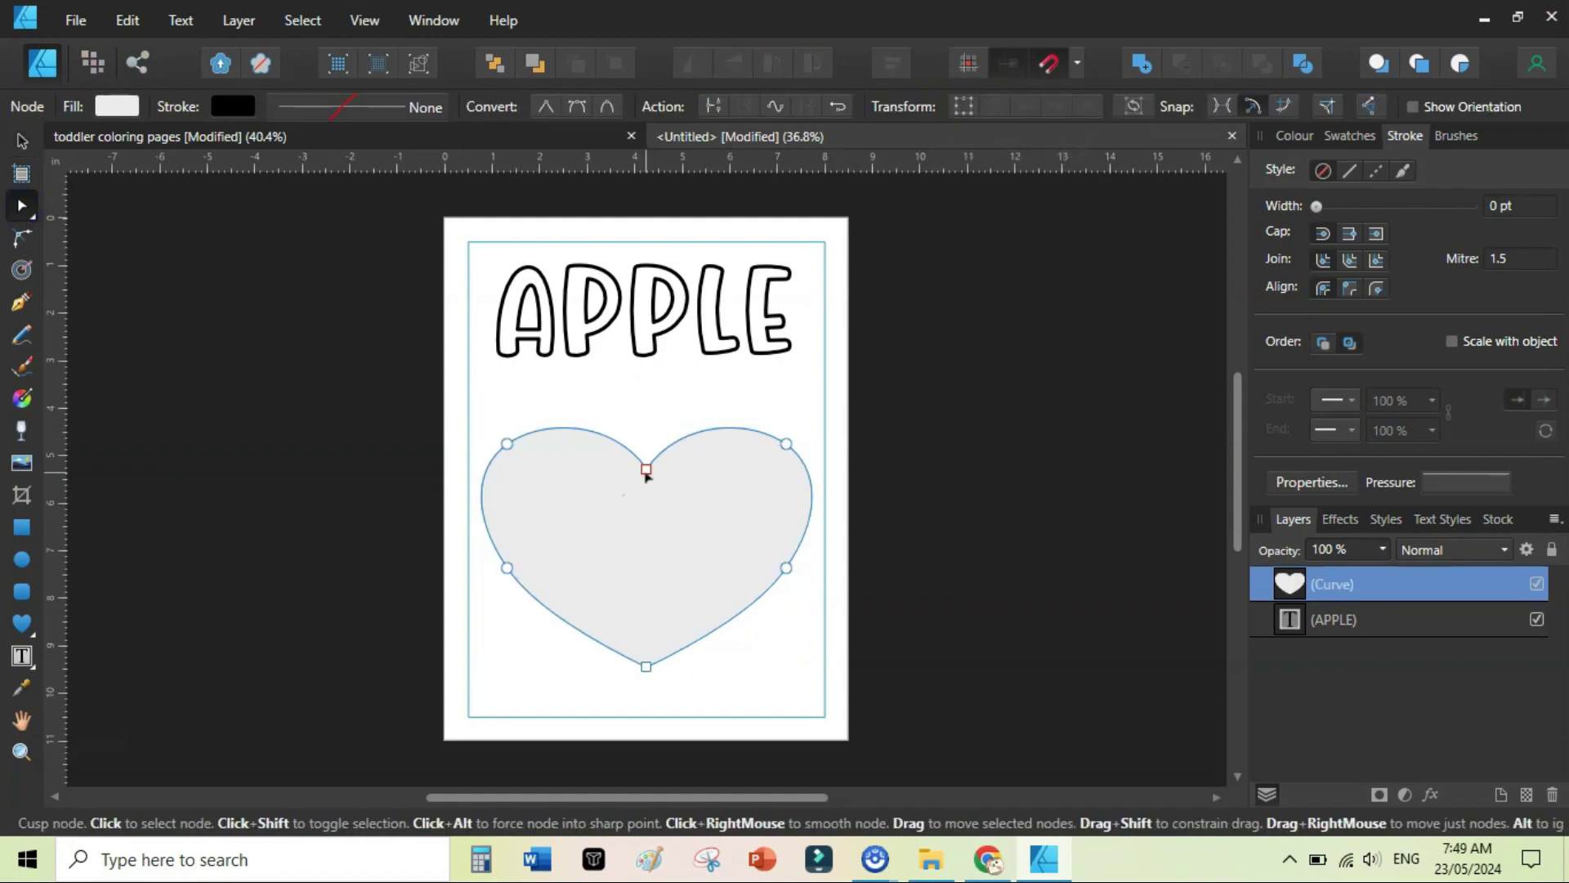
{"action": "left_click_drag", "start_coordinate": [645, 468], "coordinate": [646, 431]}
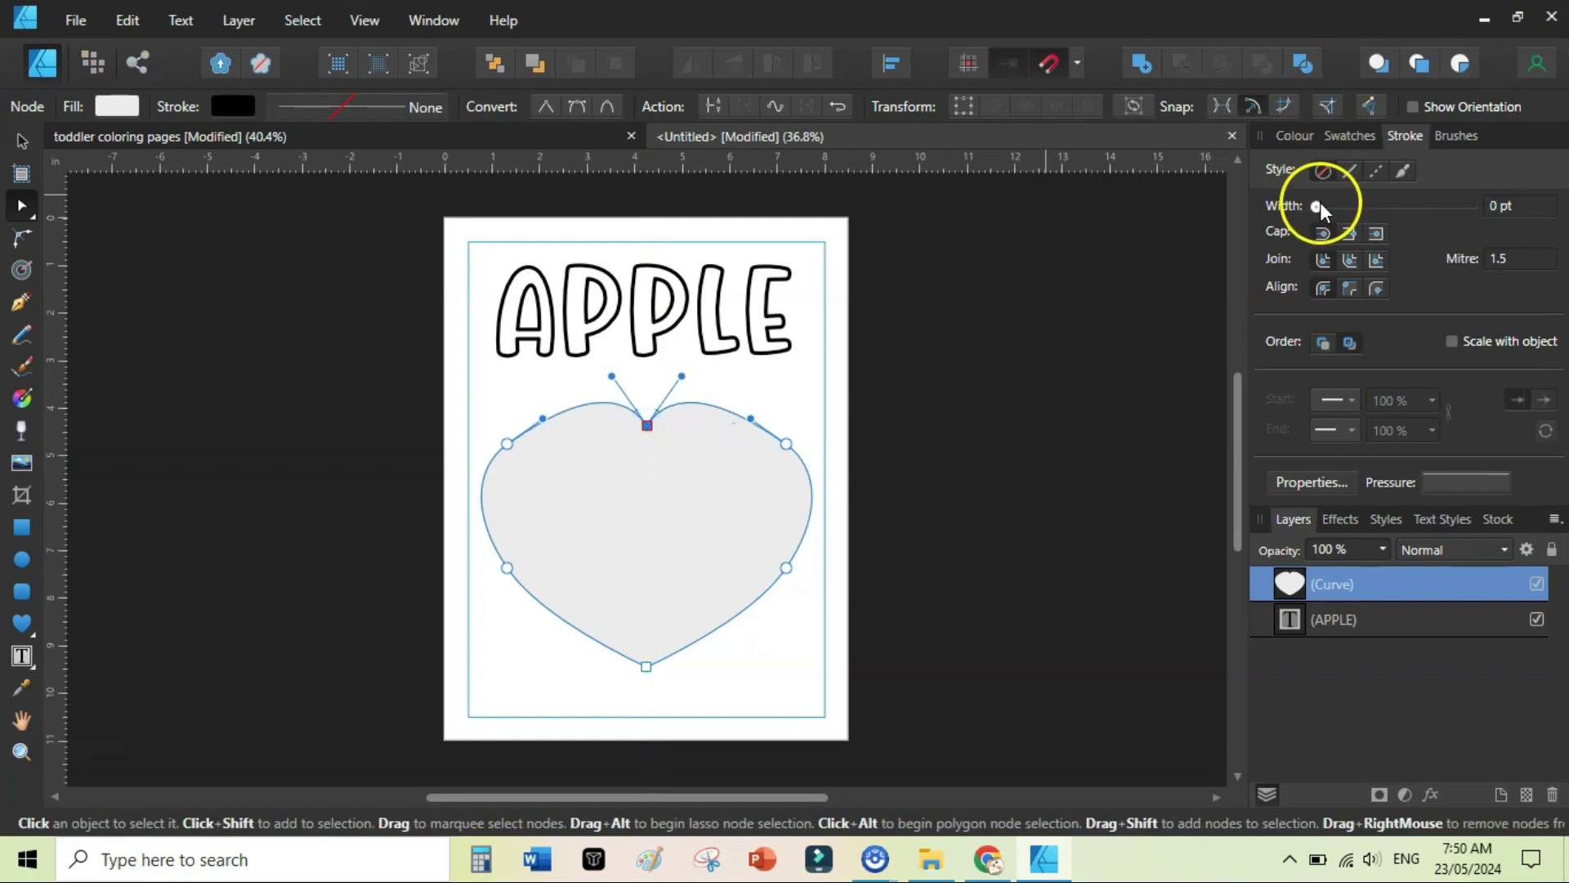
{"action": "left_click_drag", "start_coordinate": [1317, 206], "coordinate": [1368, 210]}
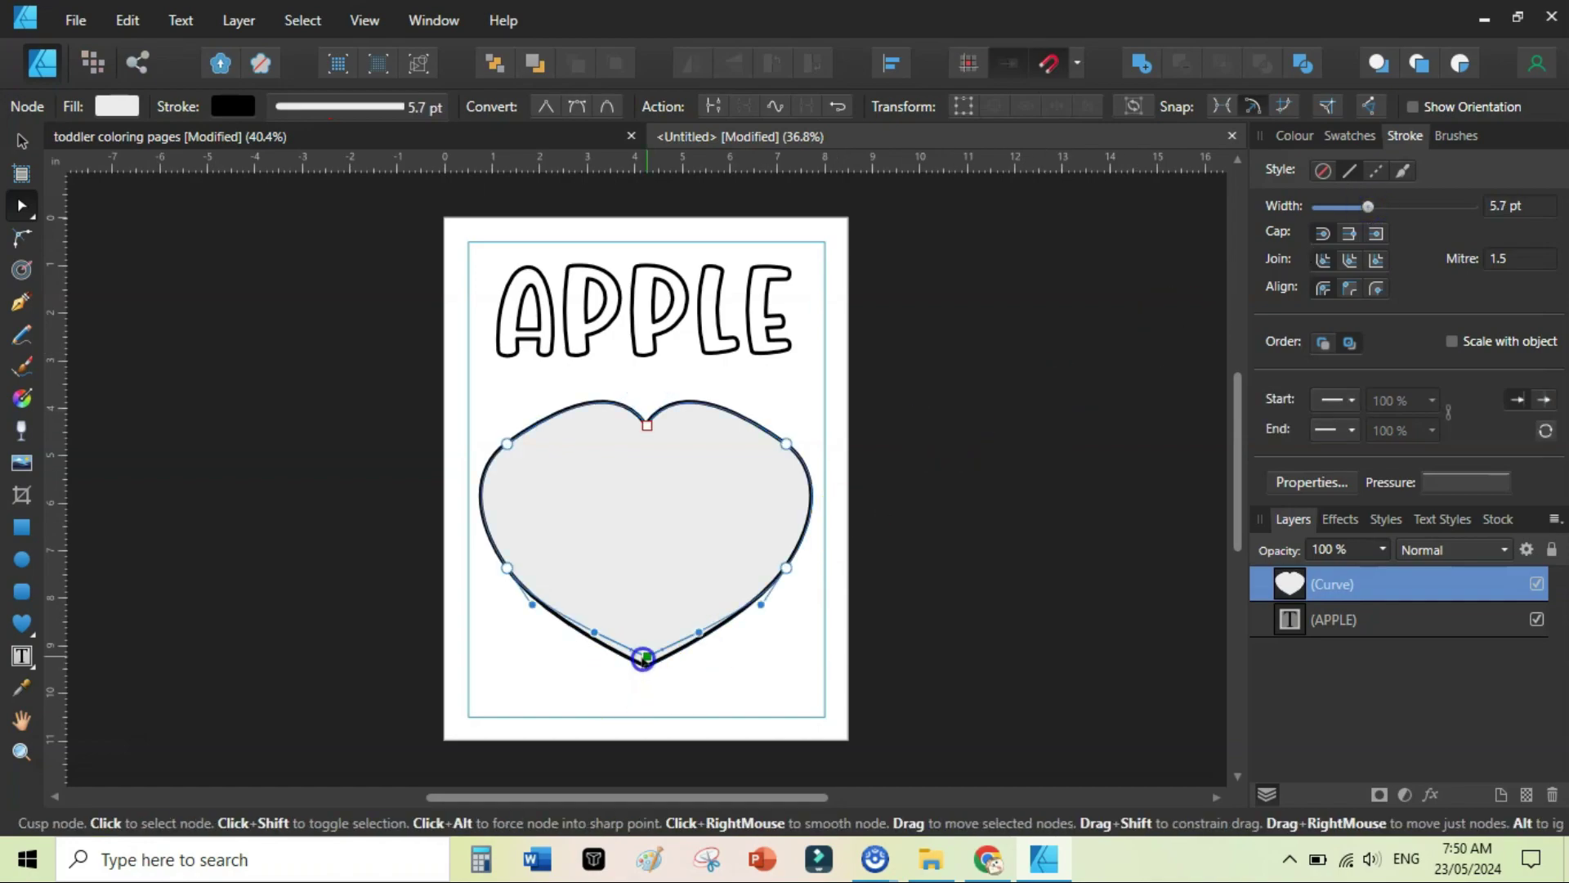
{"action": "left_click_drag", "start_coordinate": [643, 658], "coordinate": [637, 624]}
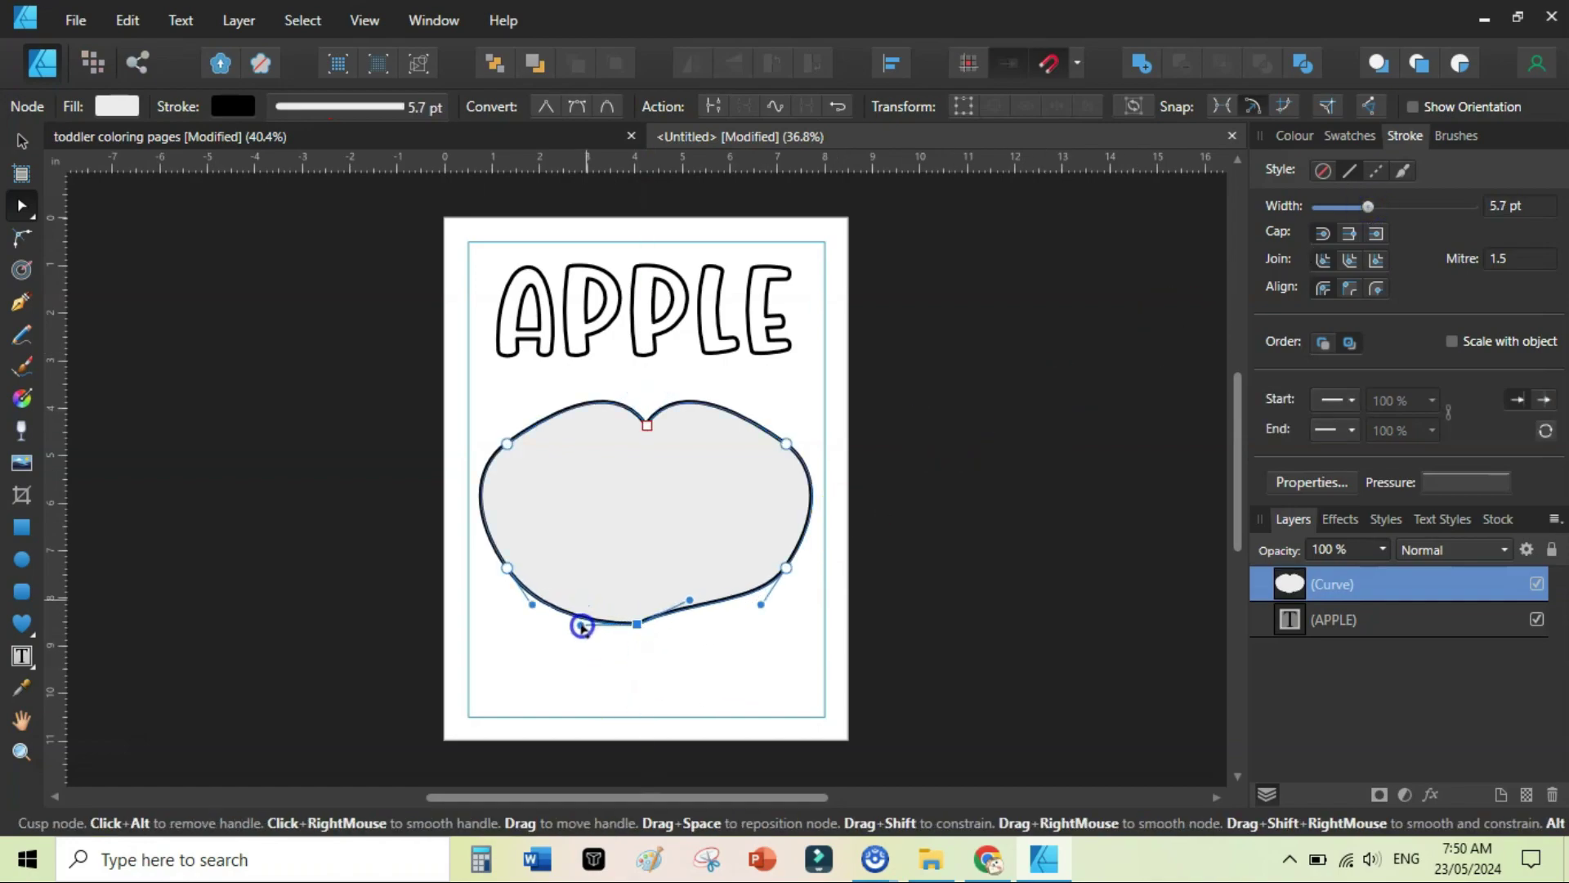
{"action": "right_click", "coordinate": [582, 627]}
{"action": "left_click_drag", "start_coordinate": [556, 565], "coordinate": [543, 569]}
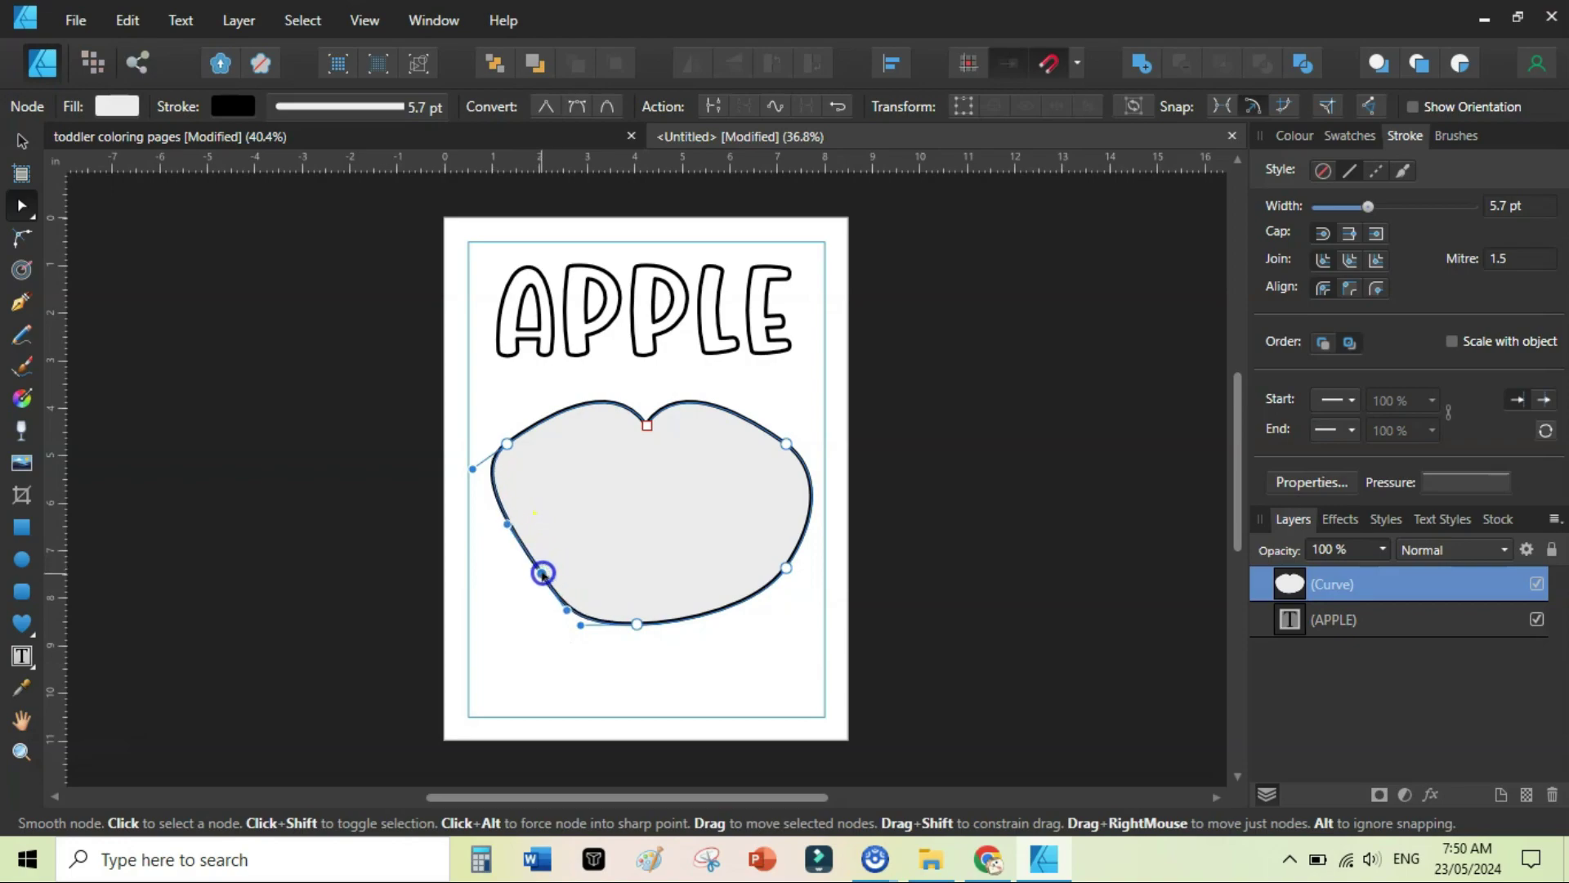
{"action": "left_click_drag", "start_coordinate": [509, 445], "coordinate": [536, 458]}
{"action": "left_click_drag", "start_coordinate": [789, 445], "coordinate": [811, 521]}
Refine the apple's base and side curves with node and handle adjustments
{"action": "left_click_drag", "start_coordinate": [584, 609], "coordinate": [571, 623]}
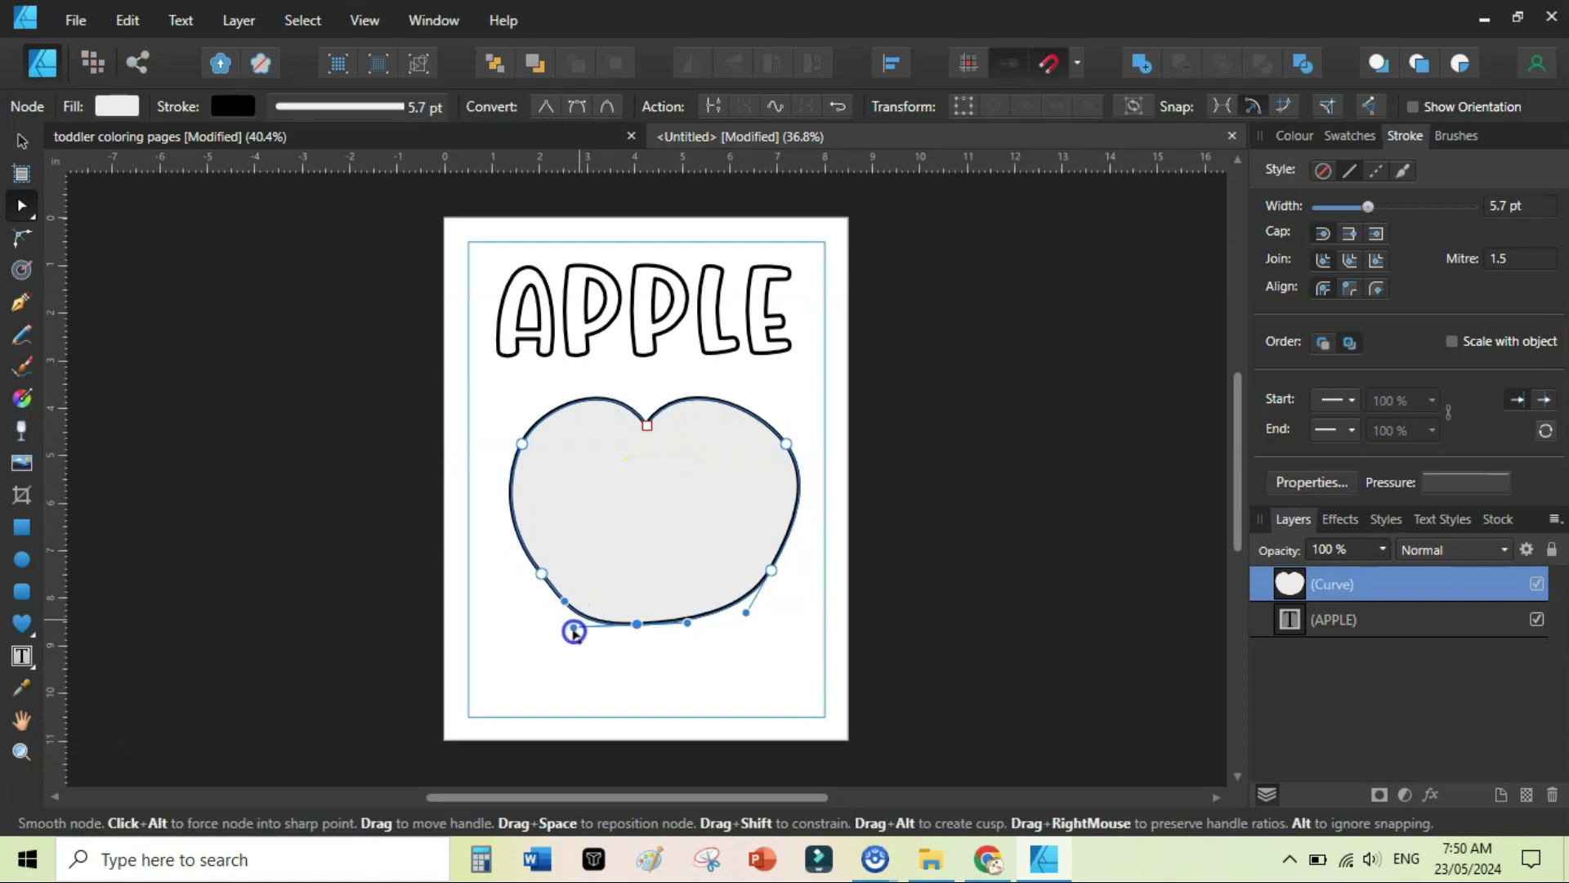
{"action": "left_click", "coordinate": [686, 623]}
{"action": "left_click_drag", "start_coordinate": [687, 624], "coordinate": [683, 641]}
{"action": "left_click_drag", "start_coordinate": [574, 626], "coordinate": [572, 641]}
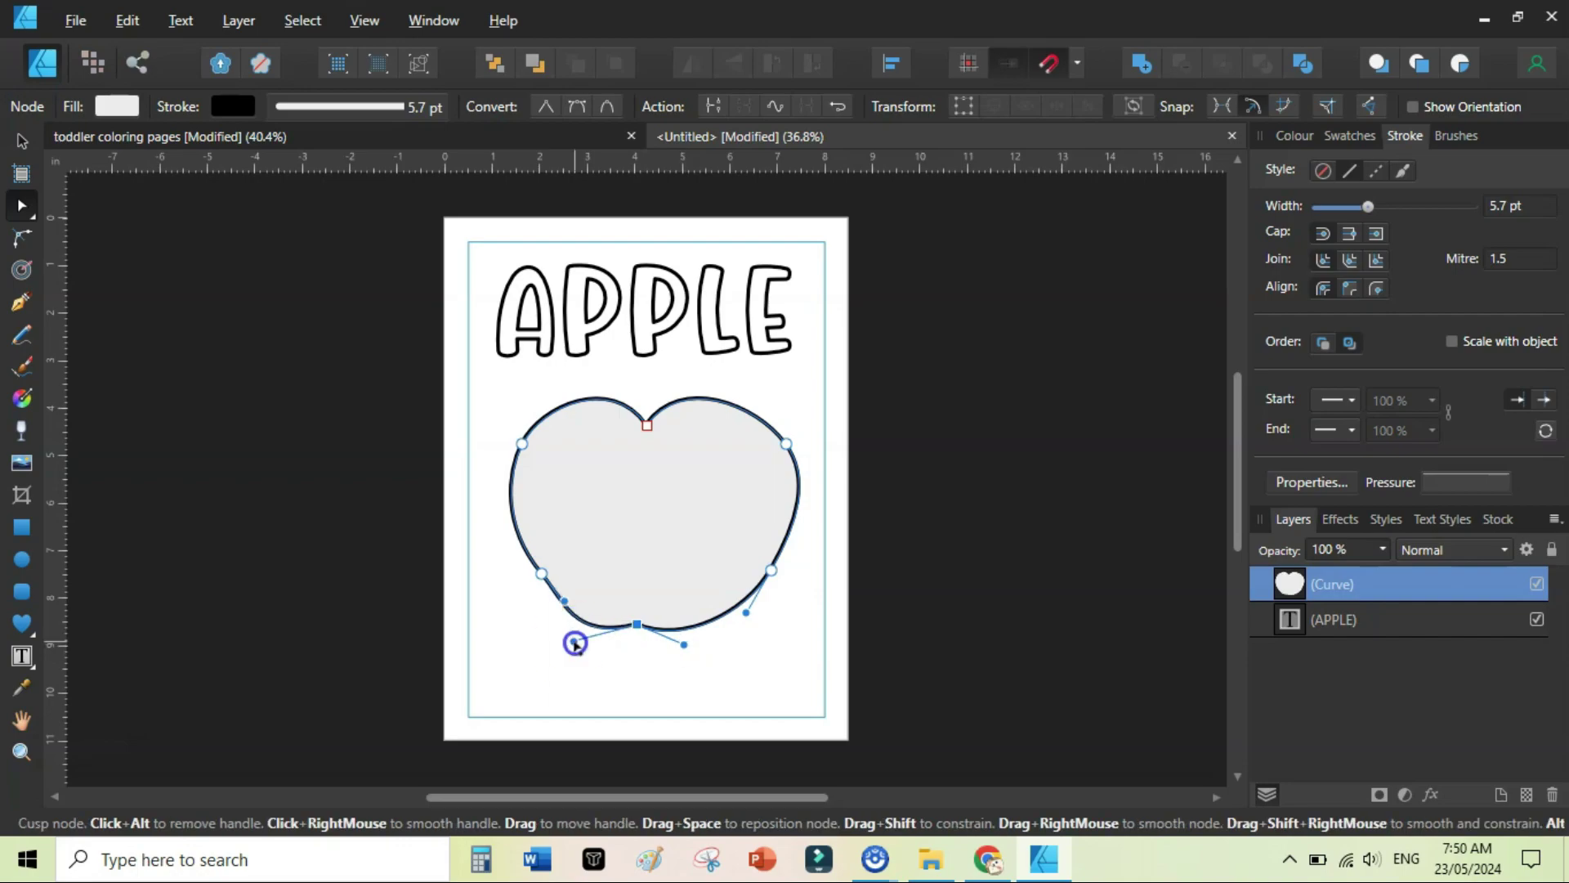
{"action": "left_click_drag", "start_coordinate": [543, 574], "coordinate": [536, 579]}
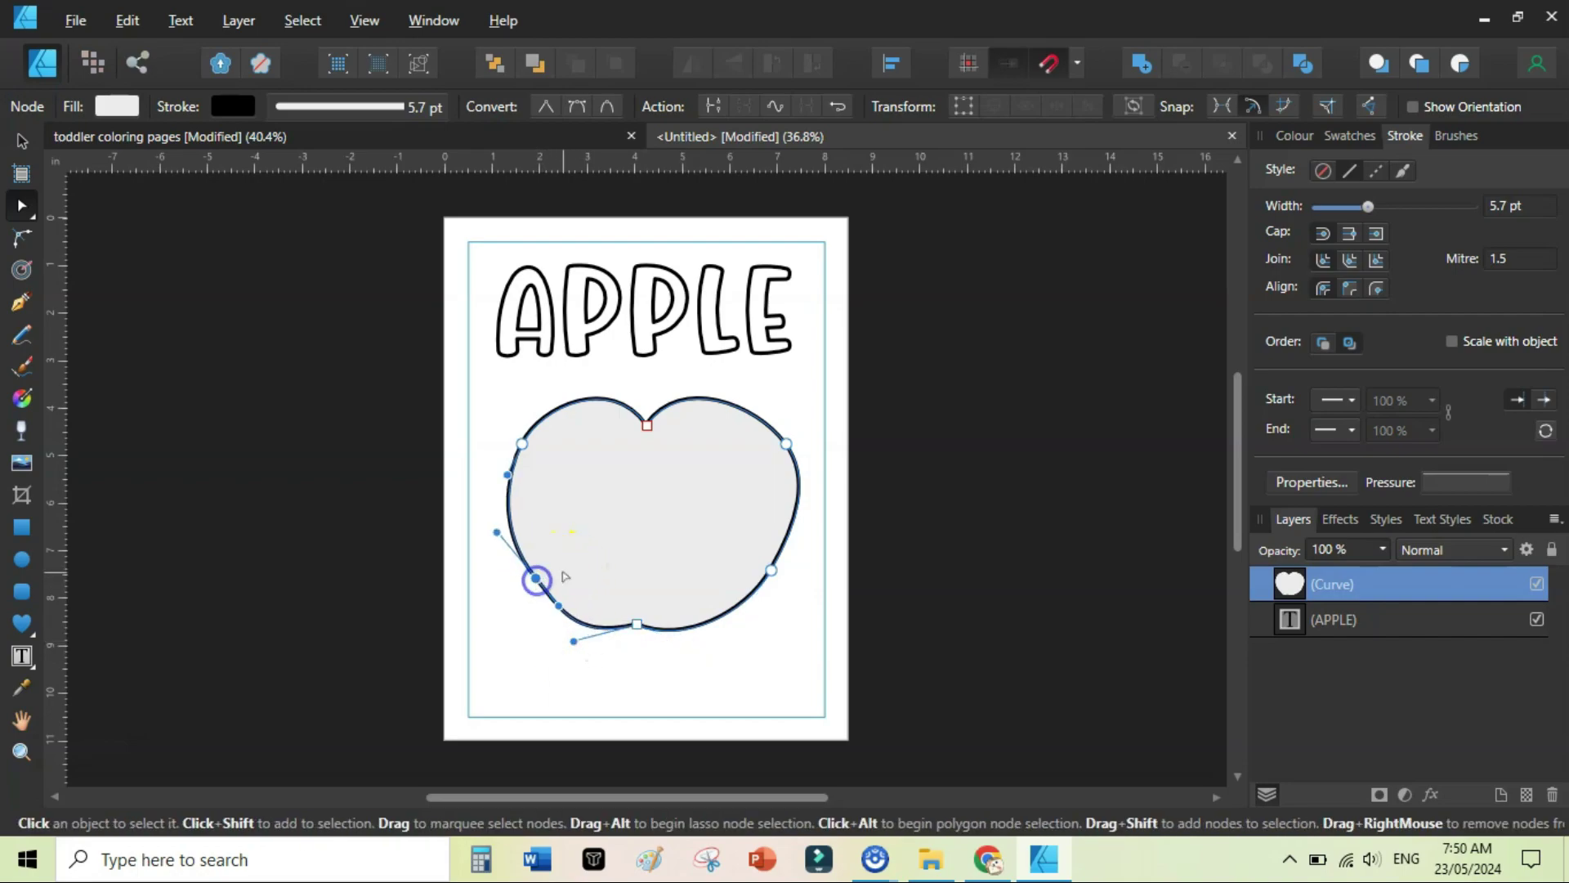
{"action": "mouse_move", "coordinate": [746, 612]}
{"action": "left_mouse_down"}
{"action": "mouse_move", "coordinate": [764, 623]}
{"action": "mouse_move", "coordinate": [732, 621]}
{"action": "mouse_move", "coordinate": [762, 628]}
{"action": "mouse_move", "coordinate": [742, 621]}
{"action": "left_mouse_up"}
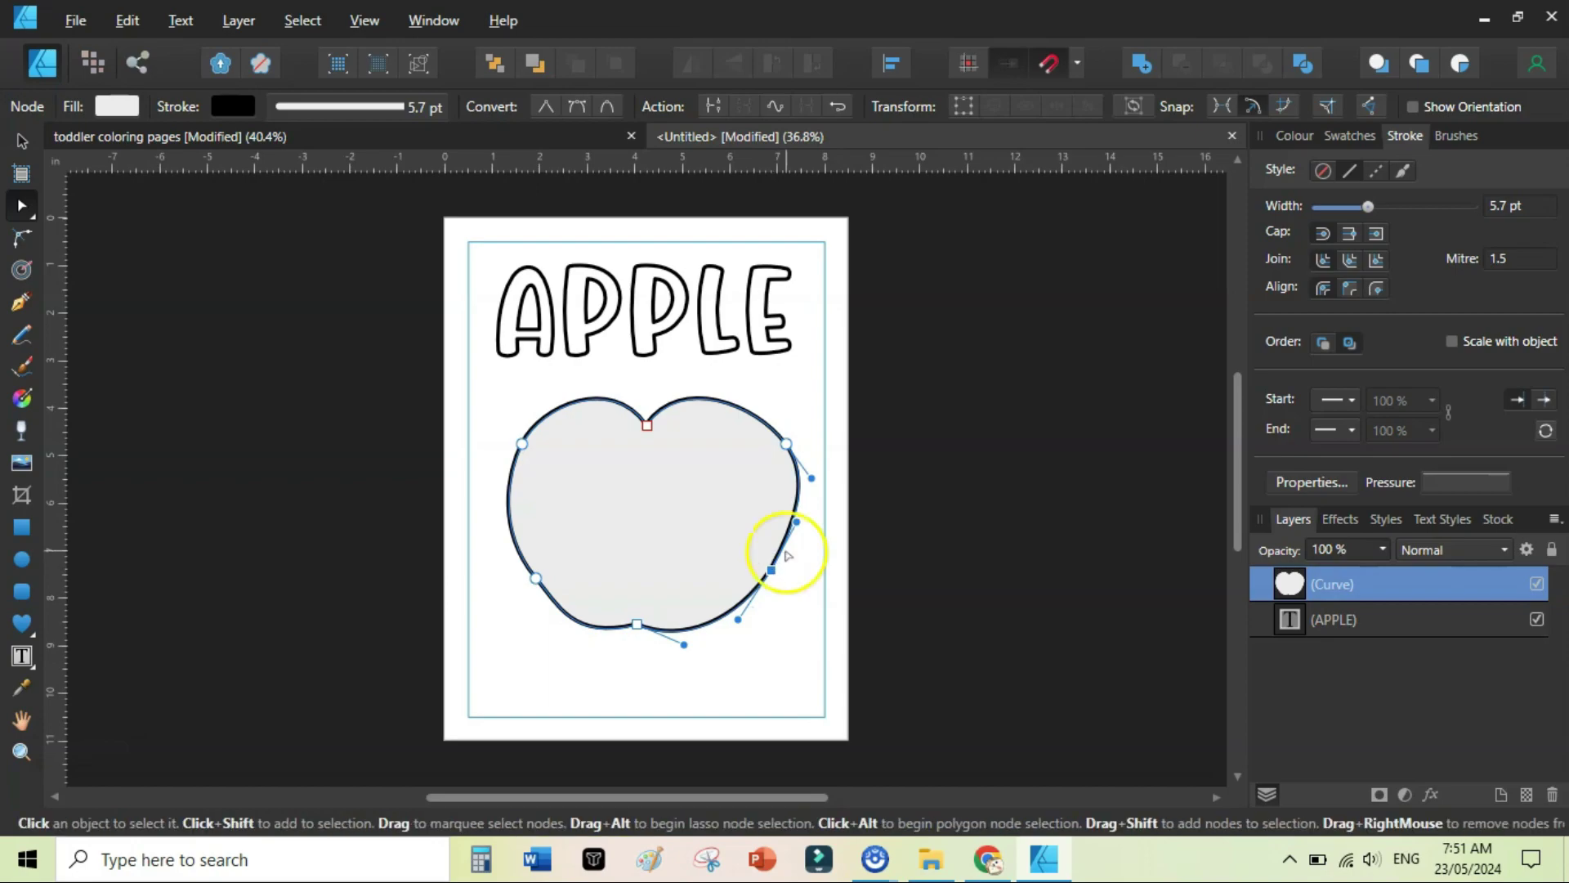
Draw a closed, pointed stem with the Pen Tool rising from the apple's top notch
{"action": "left_click", "coordinate": [908, 508]}
{"action": "key", "text": "p"}
{"action": "key", "text": "ctrl+1"}
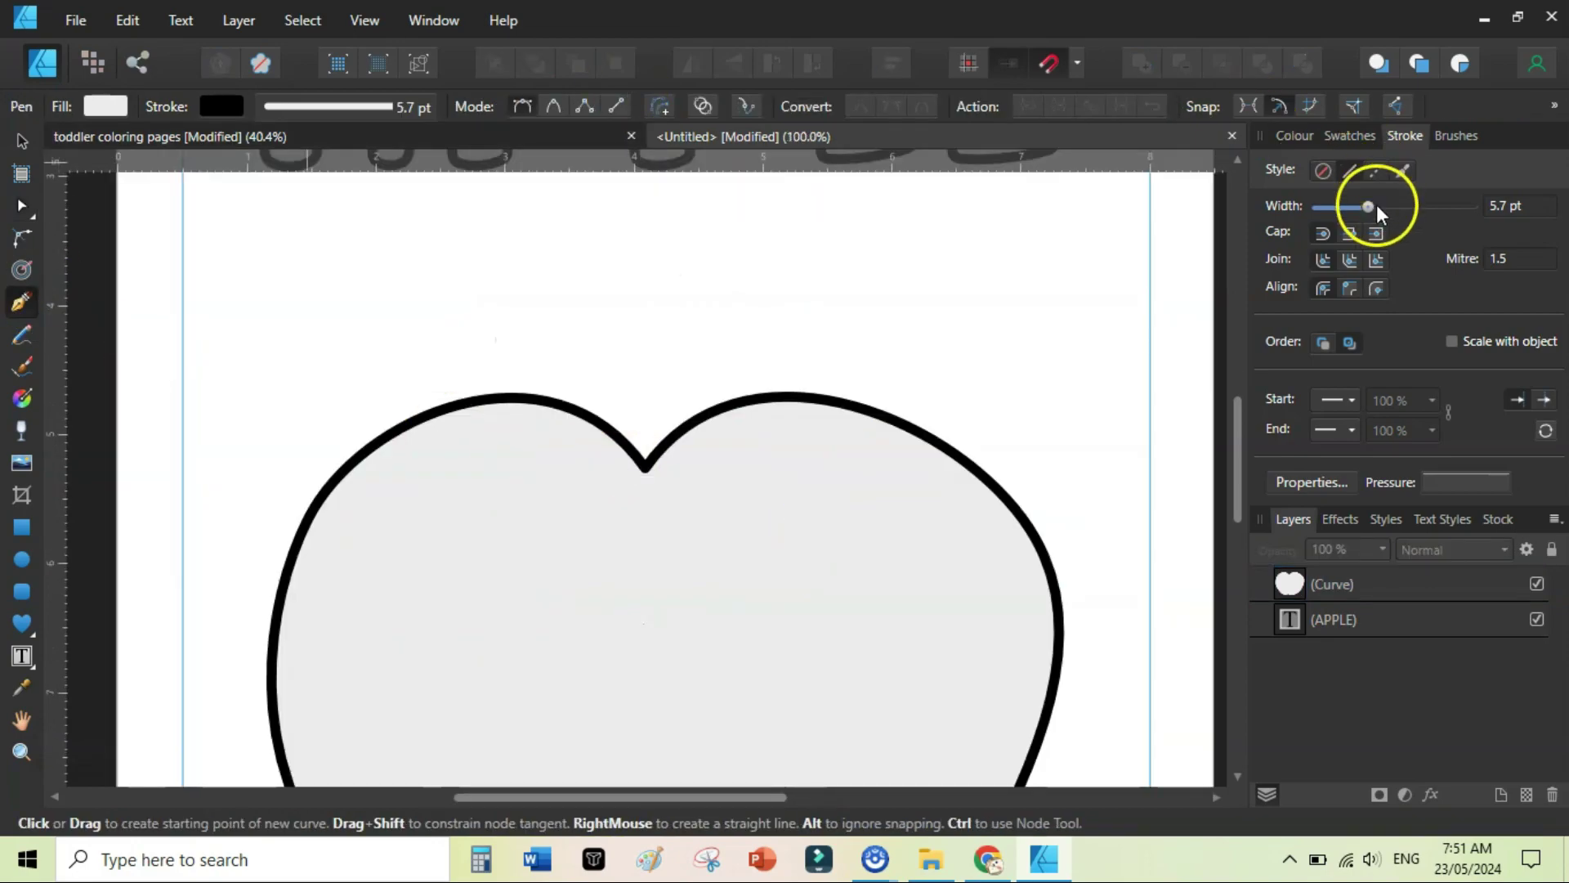
{"action": "left_click", "coordinate": [644, 466]}
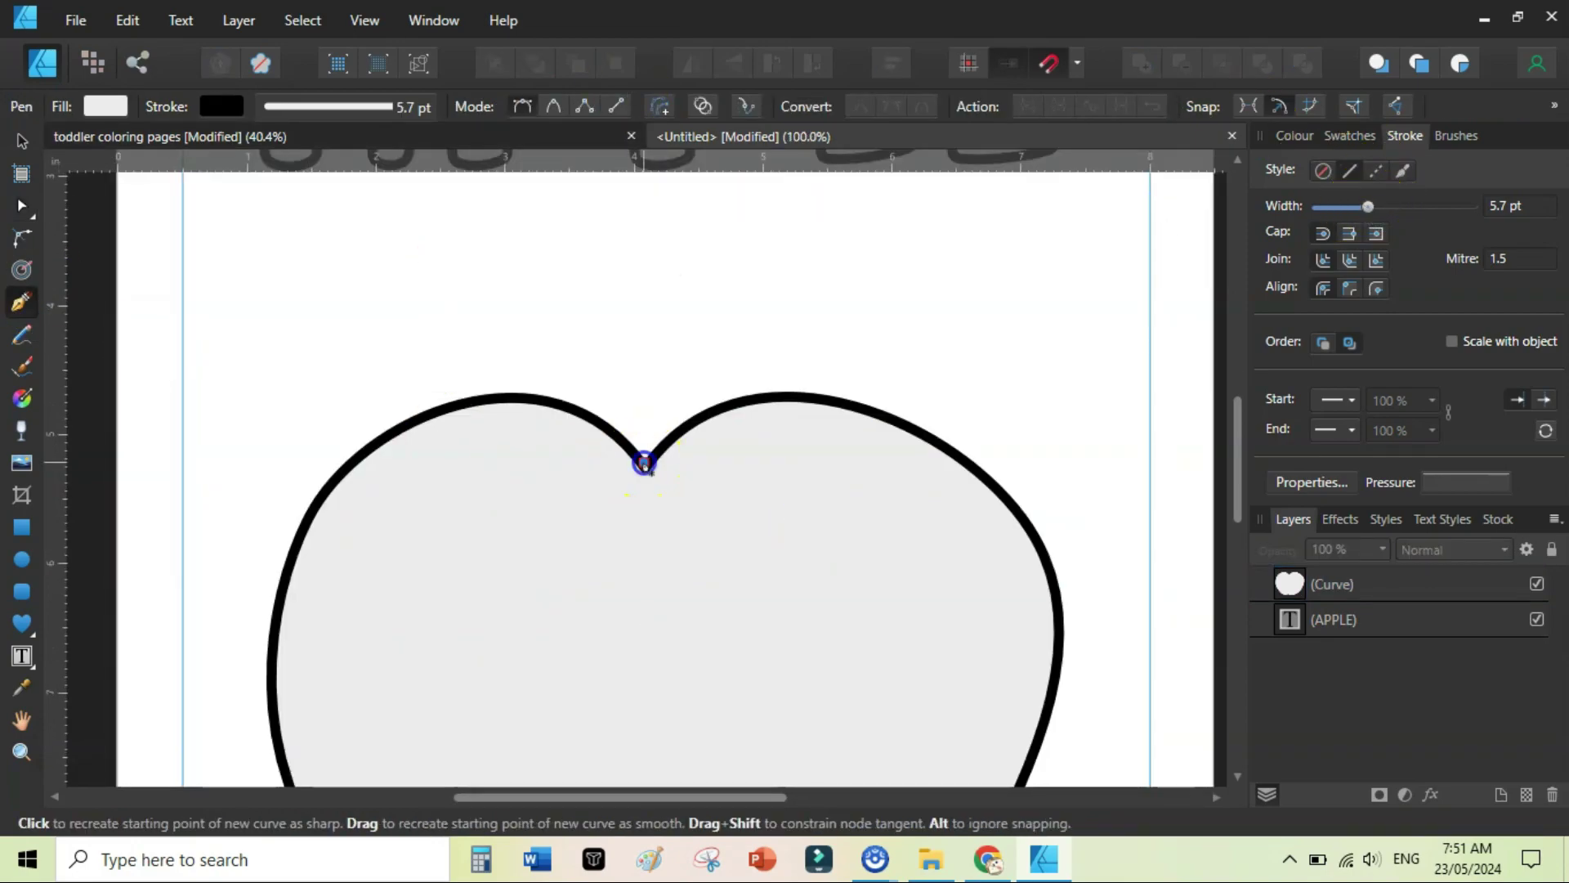
{"action": "left_click", "coordinate": [714, 311]}
{"action": "left_click", "coordinate": [743, 343]}
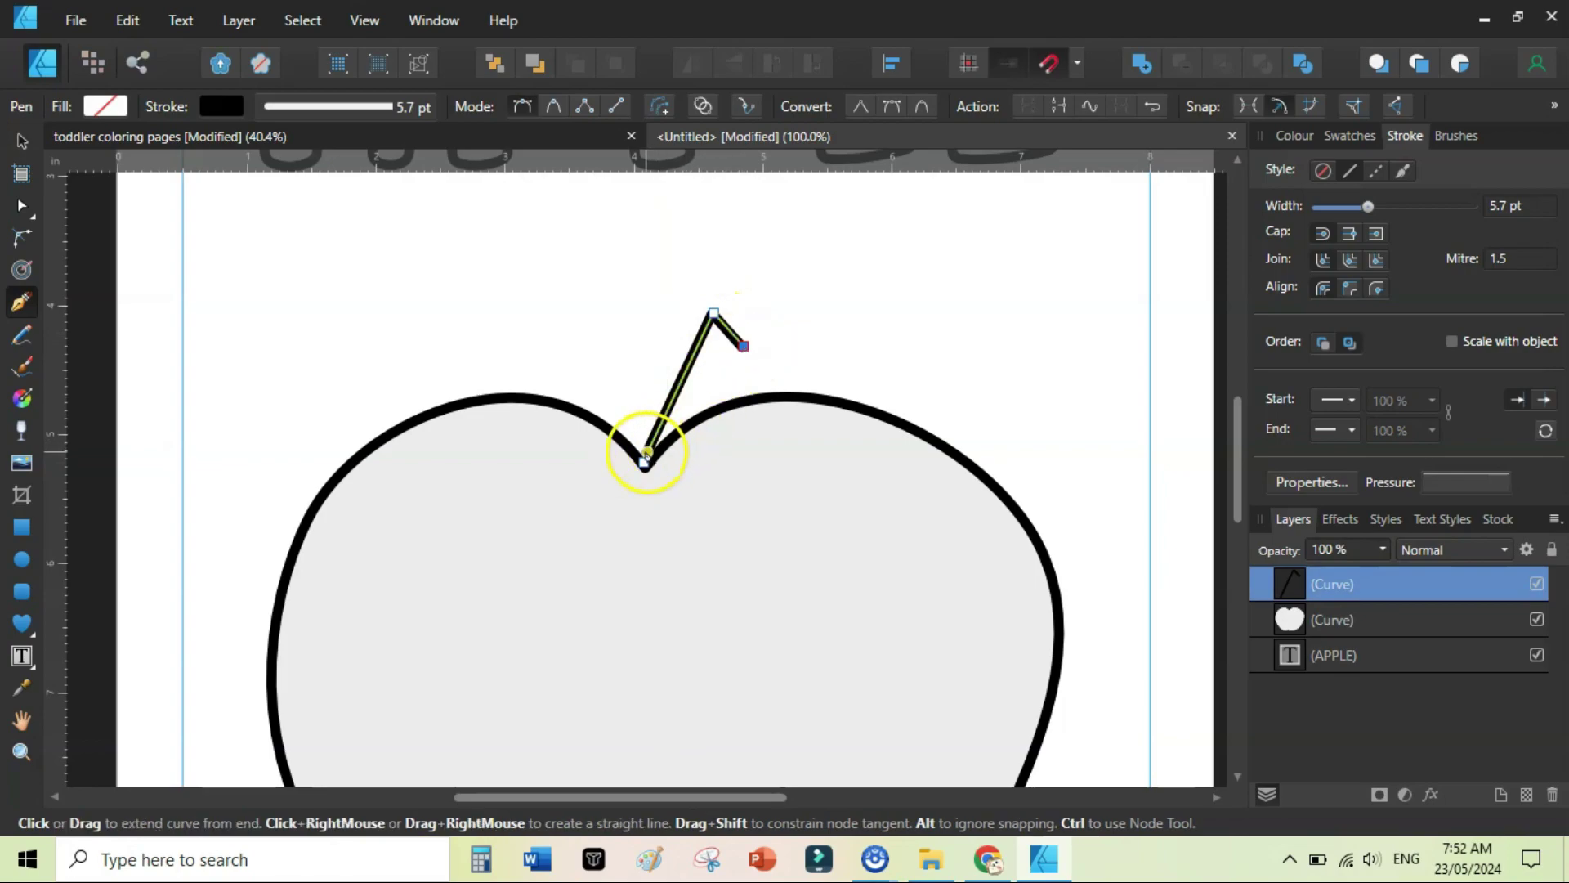
{"action": "left_click", "coordinate": [644, 463]}
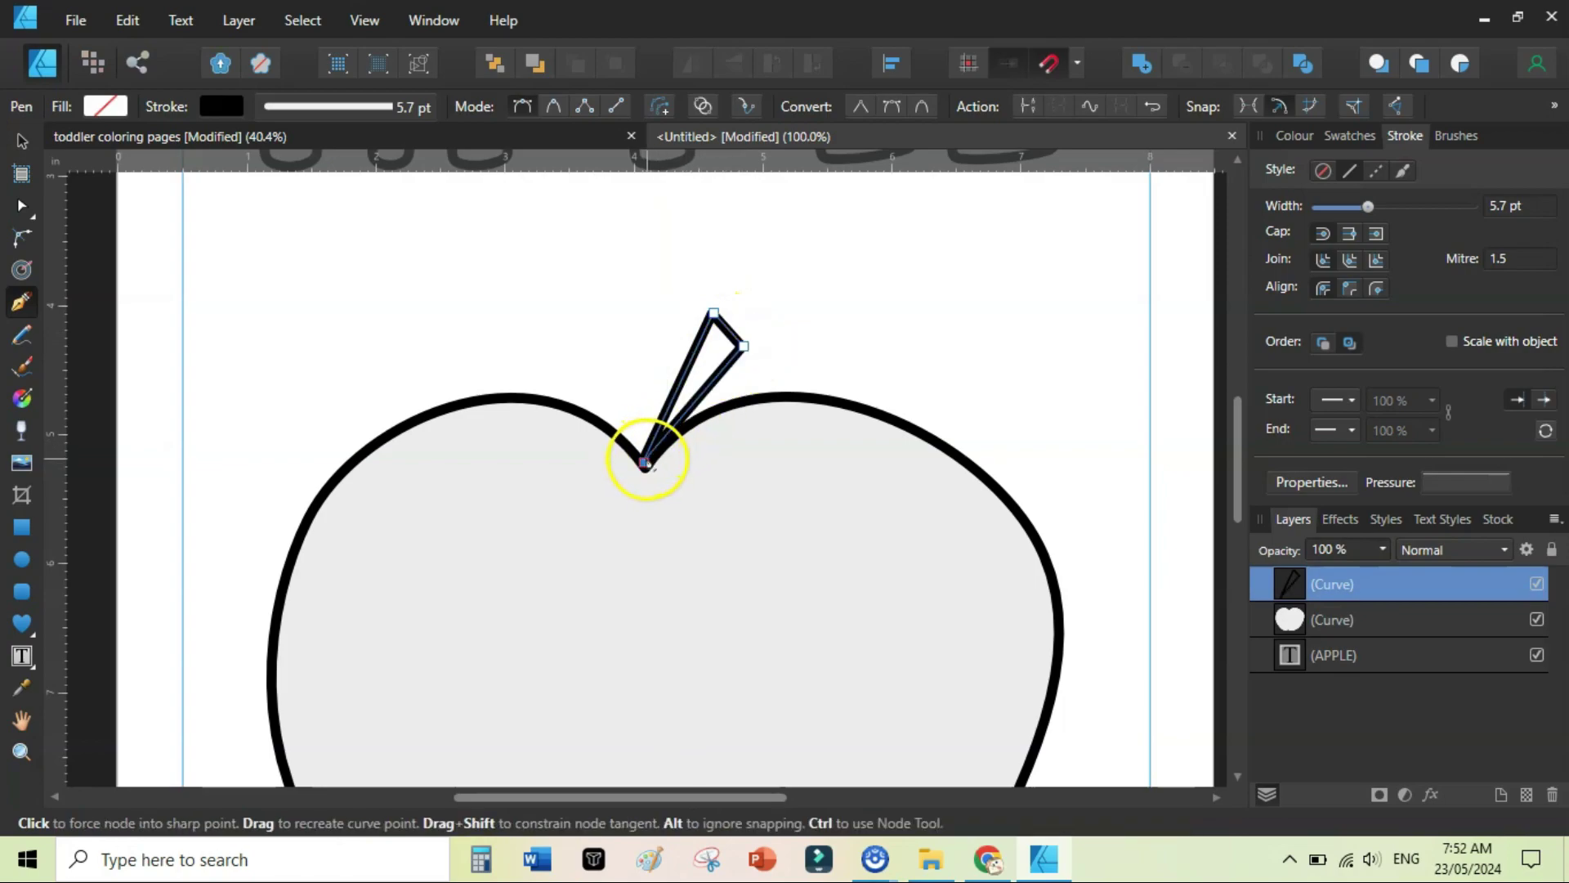
{"action": "scroll", "coordinate": [645, 462], "scroll_direction": "down", "scroll_amount": 5}
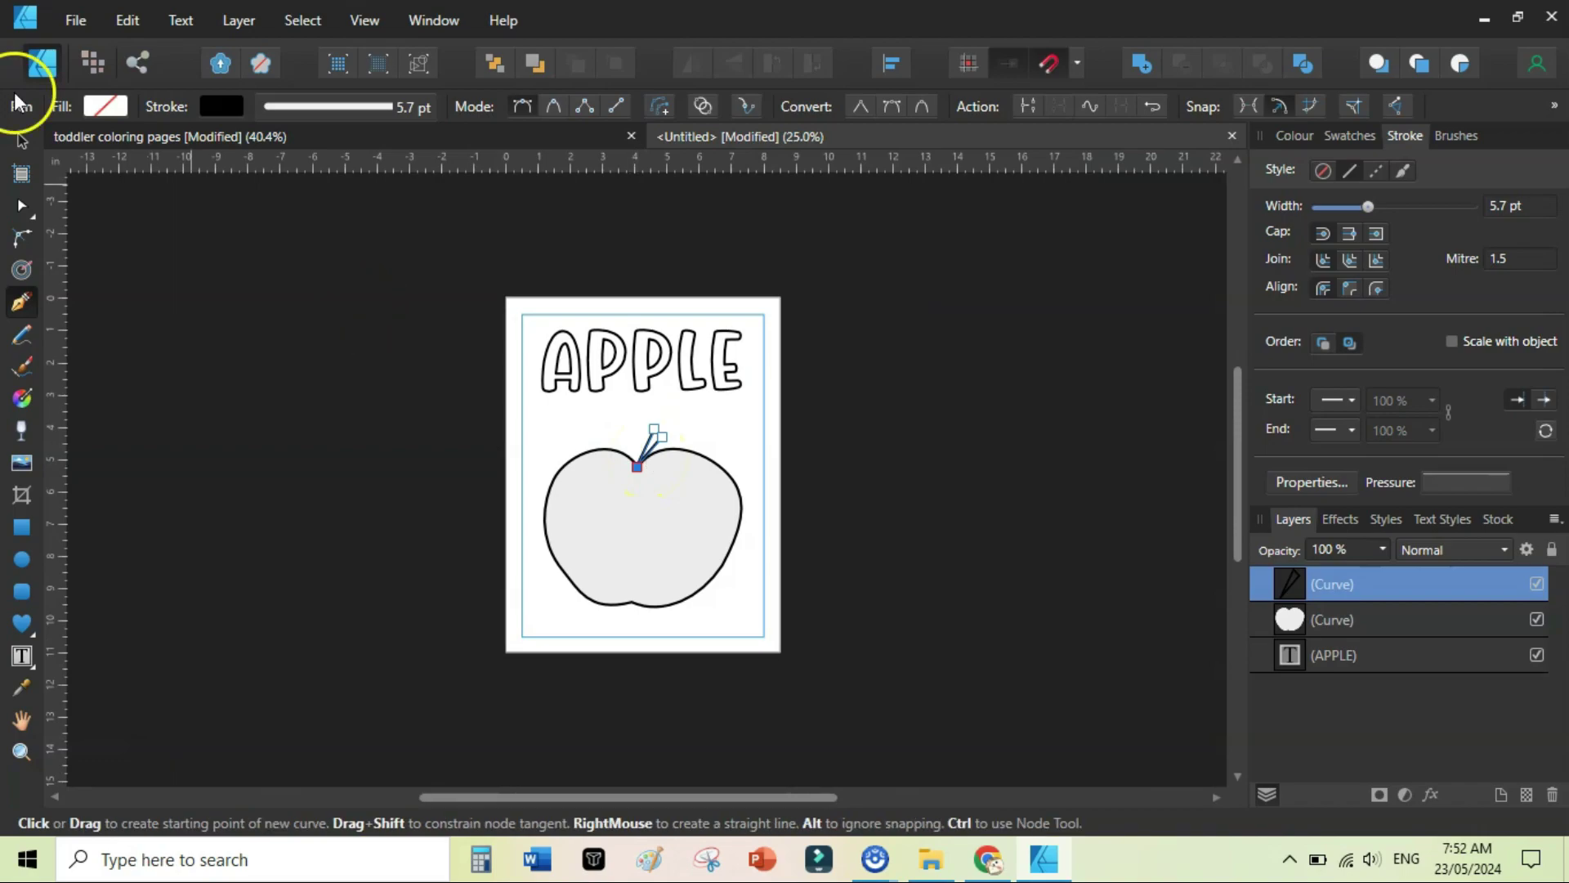
{"action": "left_click", "coordinate": [20, 136]}
{"action": "left_click", "coordinate": [277, 416]}
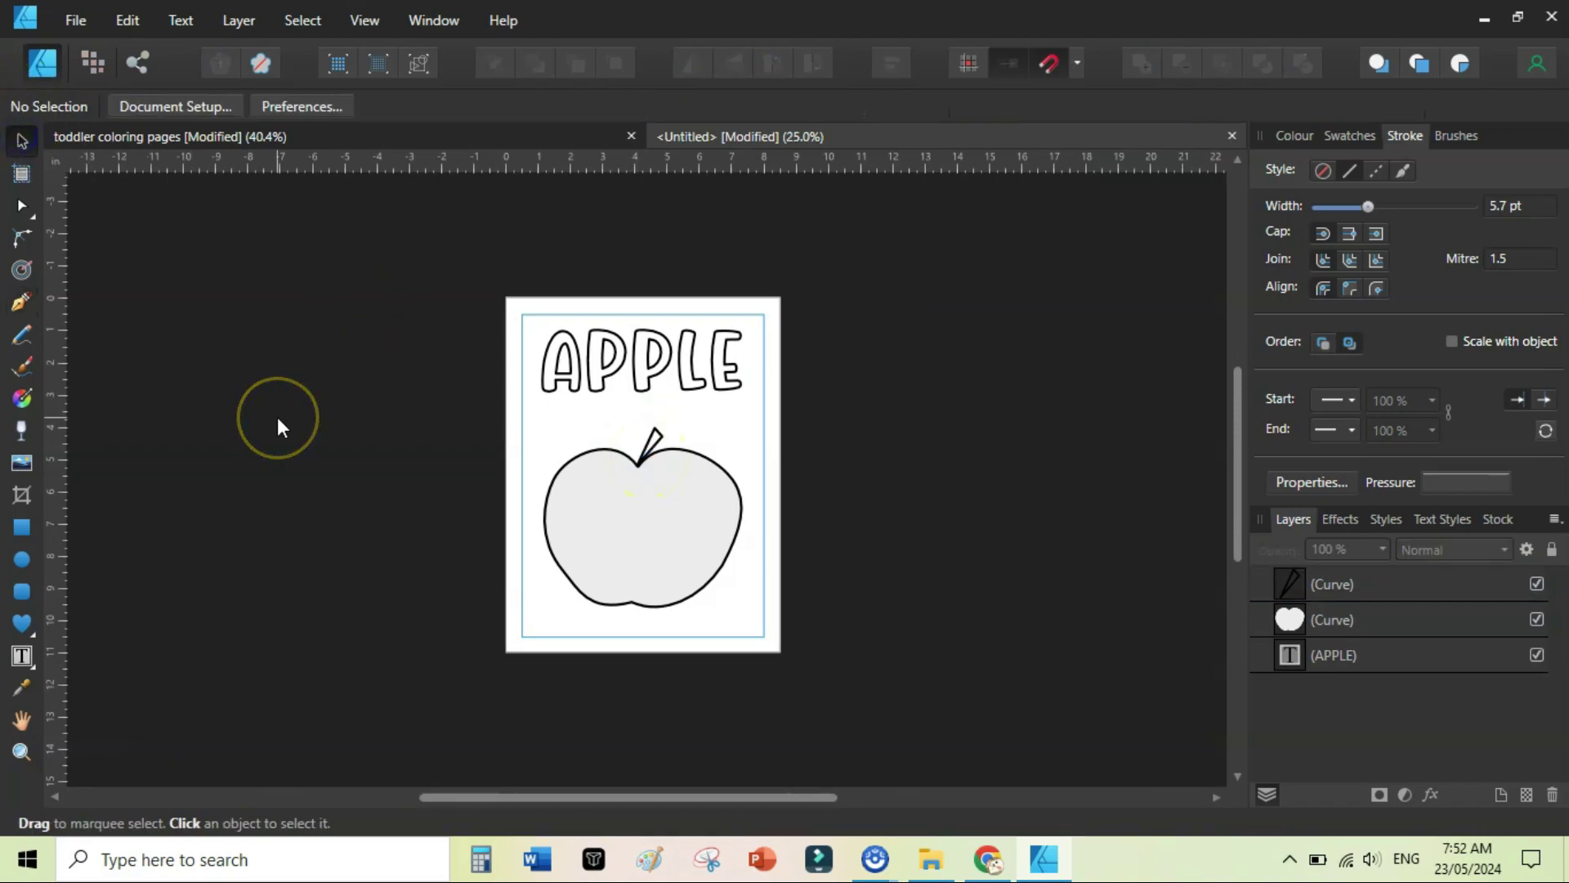
Select the apple curve and apply the white swatch as its fill
{"action": "left_click", "coordinate": [1210, 606]}
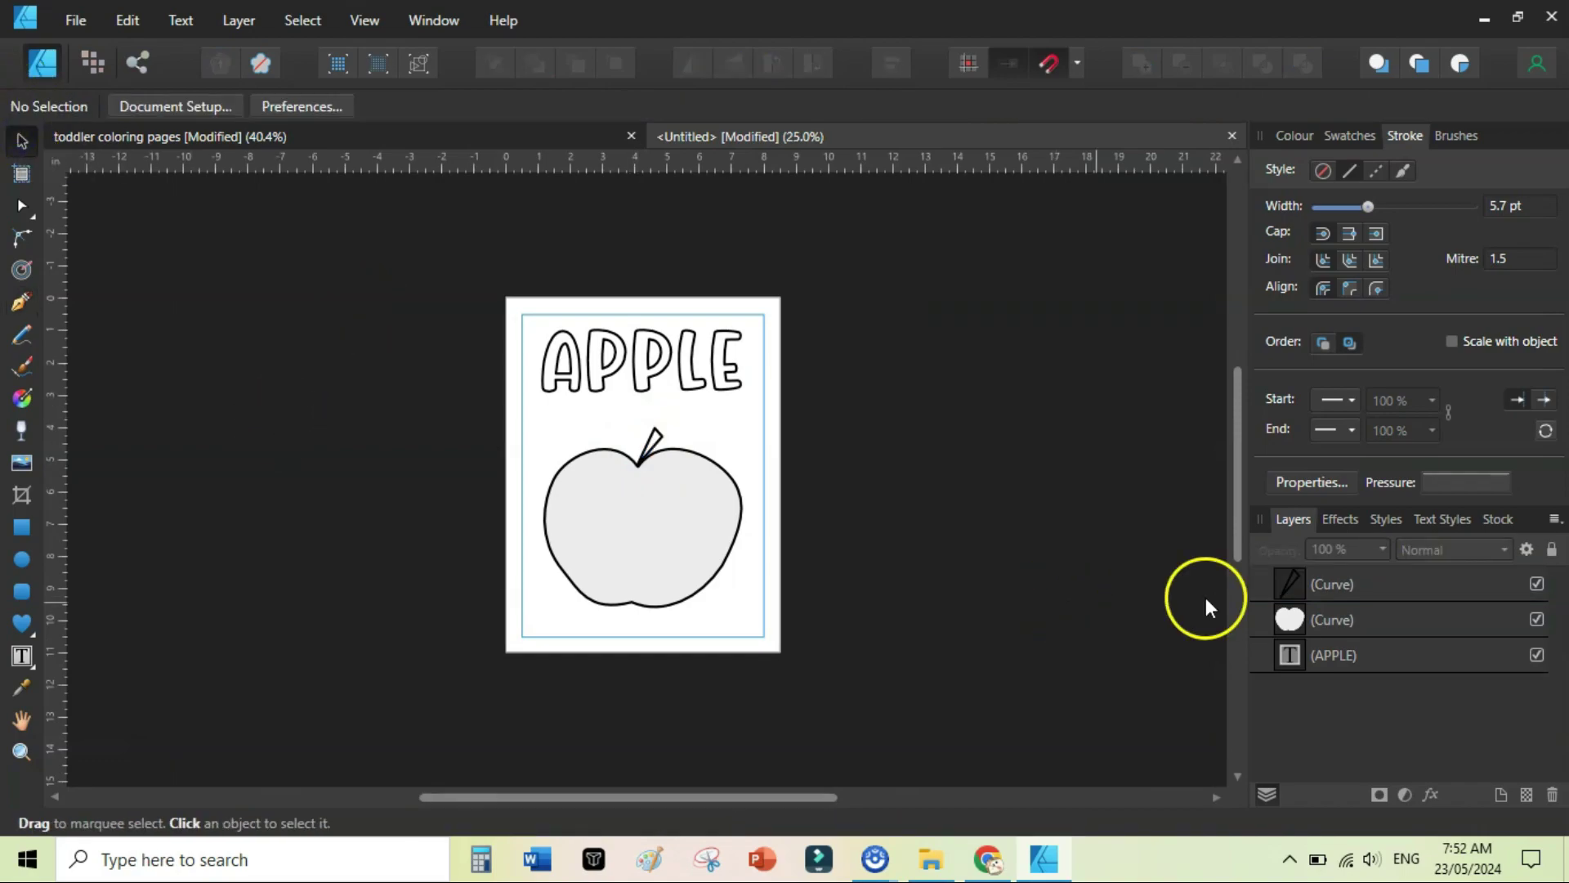
{"action": "left_click", "coordinate": [1291, 619]}
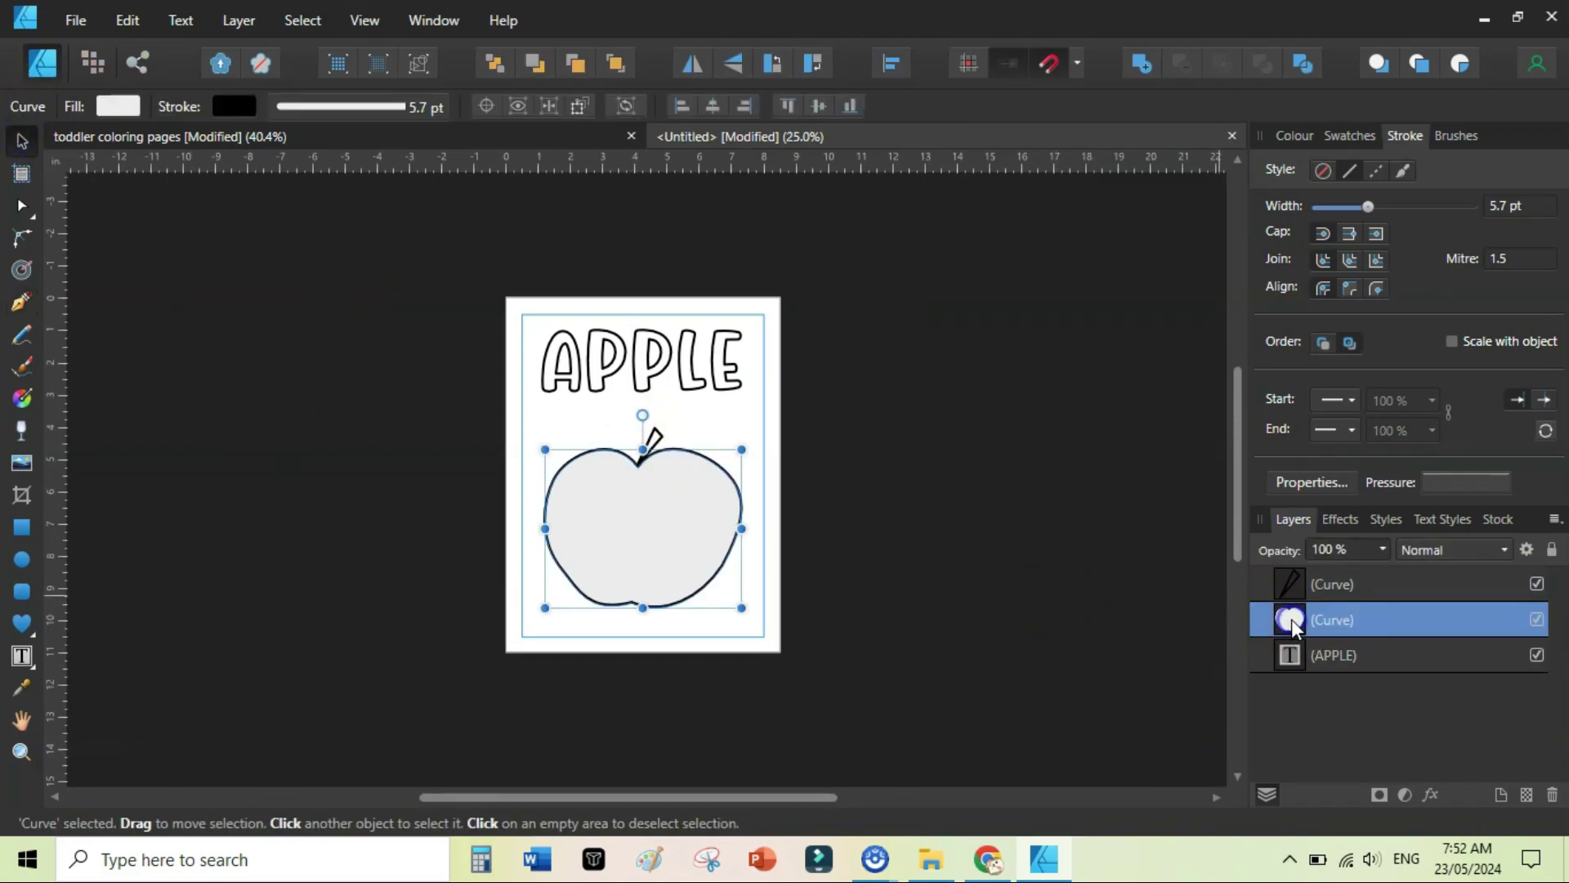
{"action": "left_click", "coordinate": [1350, 135]}
{"action": "left_click", "coordinate": [1544, 265]}
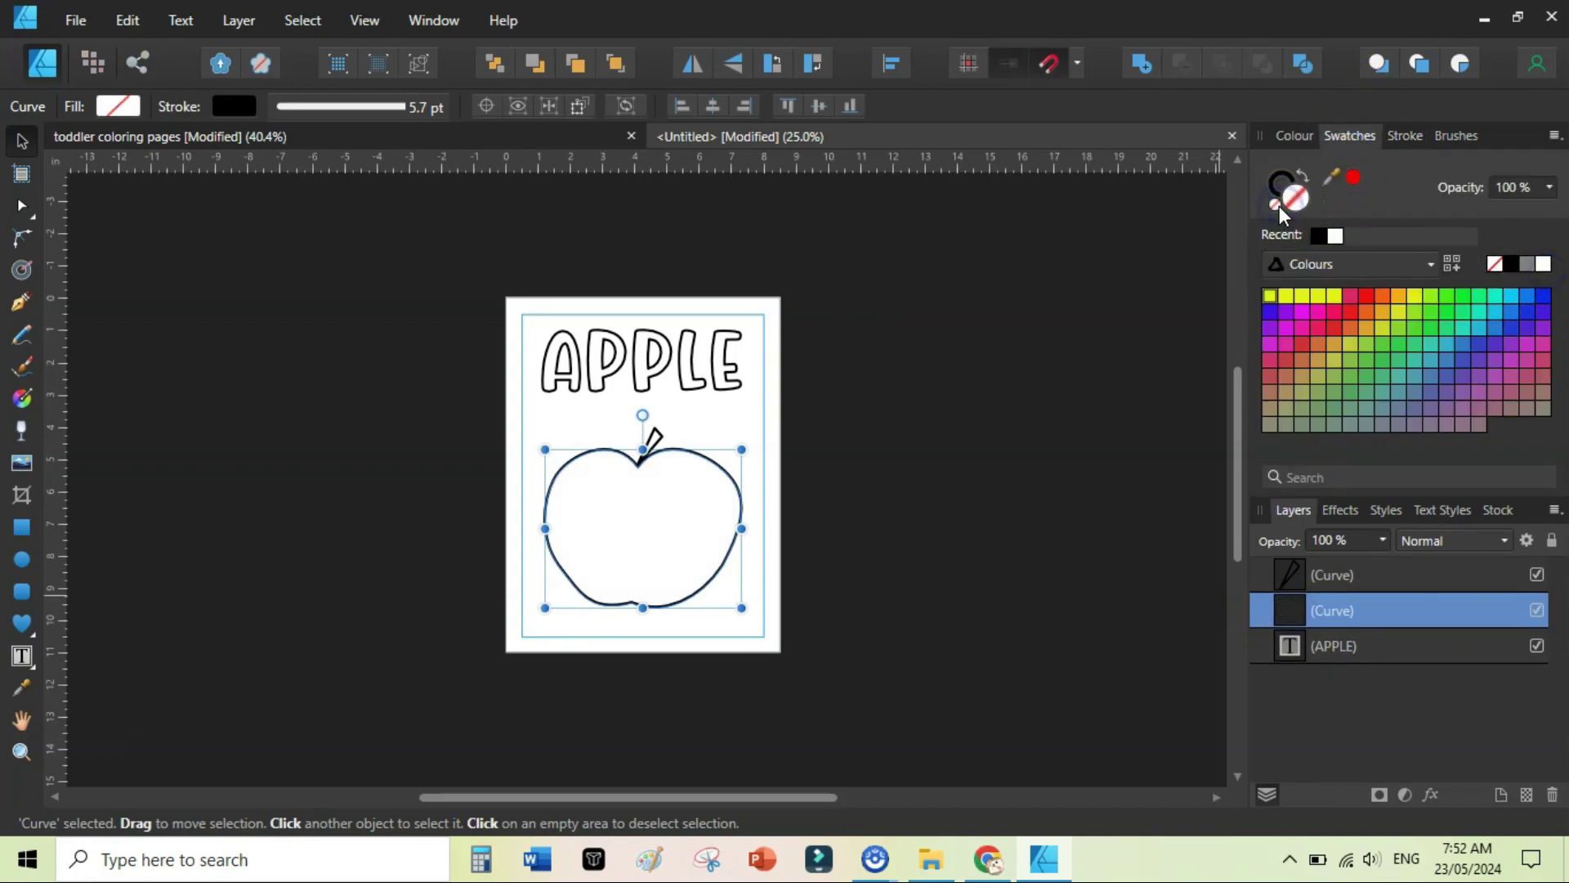
{"action": "left_click", "coordinate": [235, 533]}
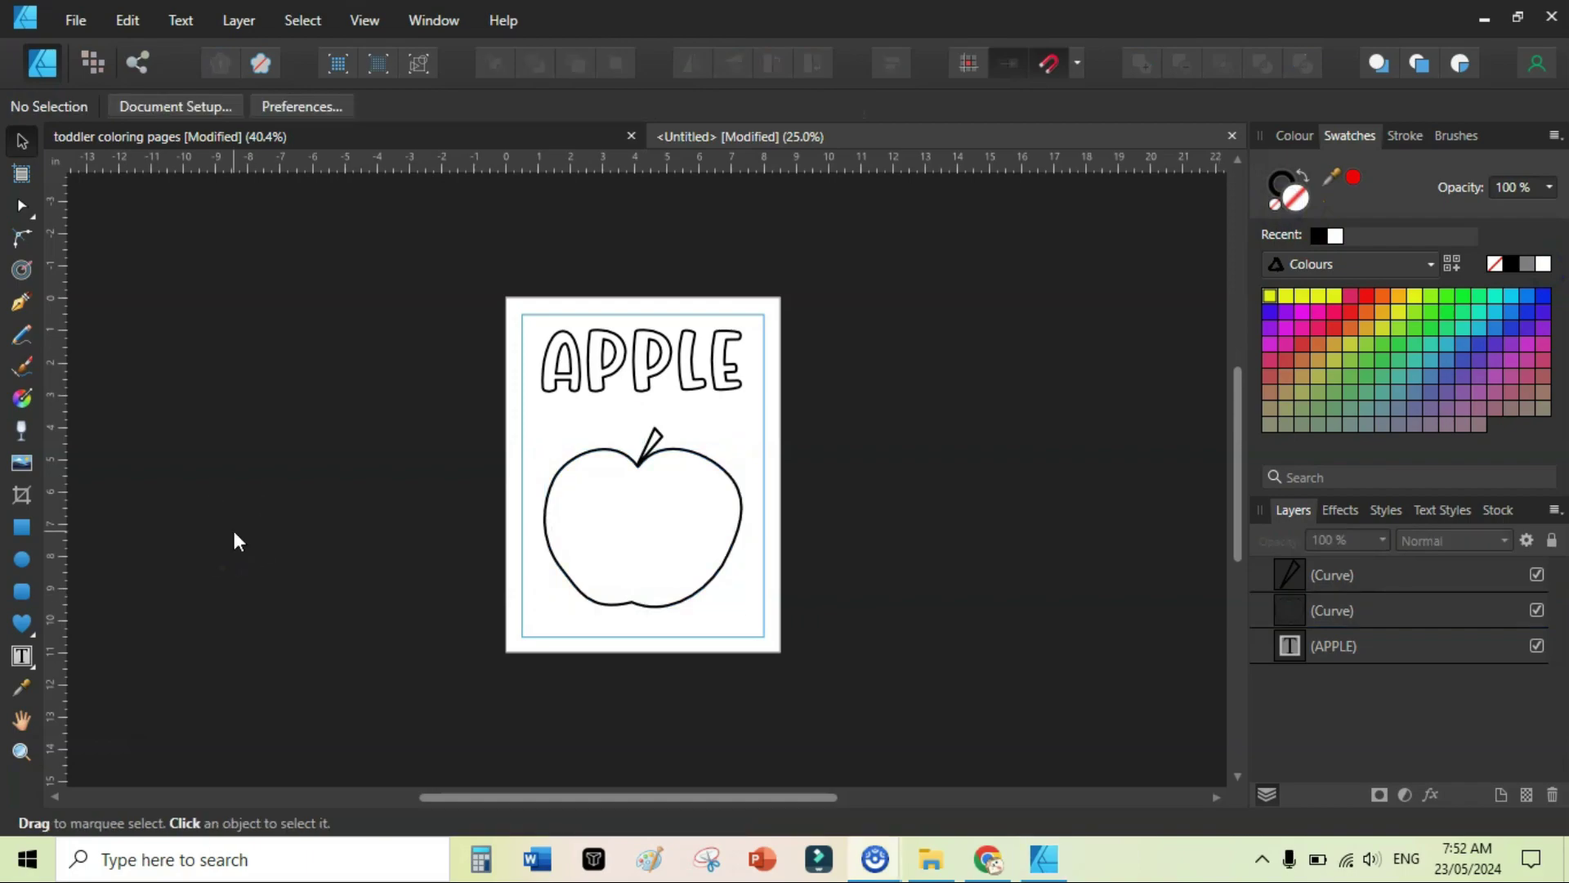
Export the page as PNG to Toddler Coloring Pages > PNGs, clearing the default file name
{"action": "left_click", "coordinate": [73, 21]}
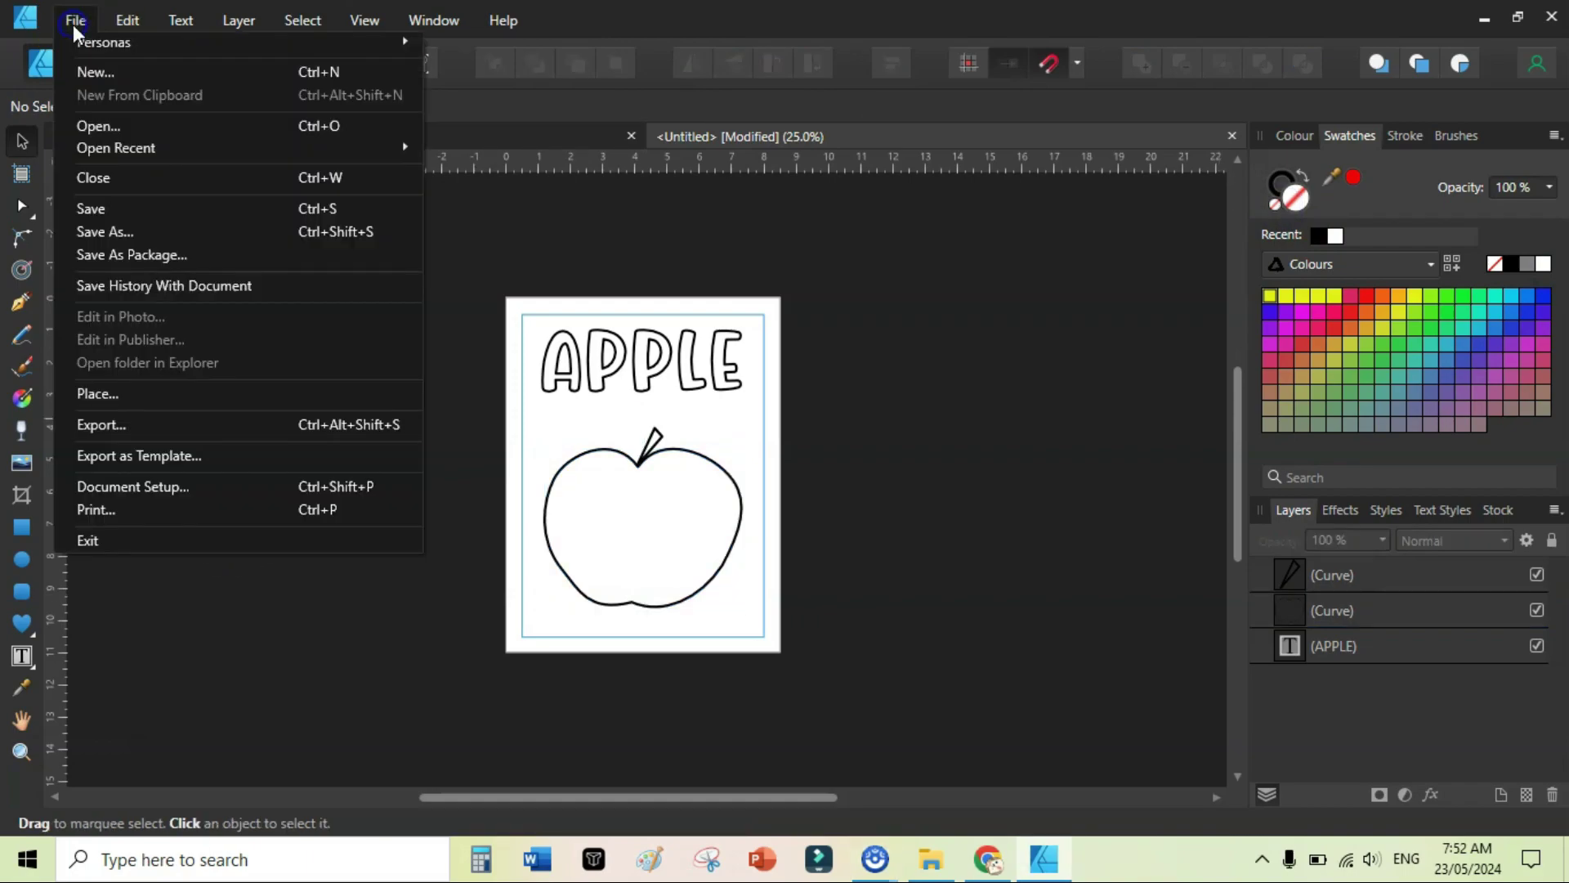
{"action": "left_click", "coordinate": [141, 423]}
{"action": "left_click", "coordinate": [459, 249]}
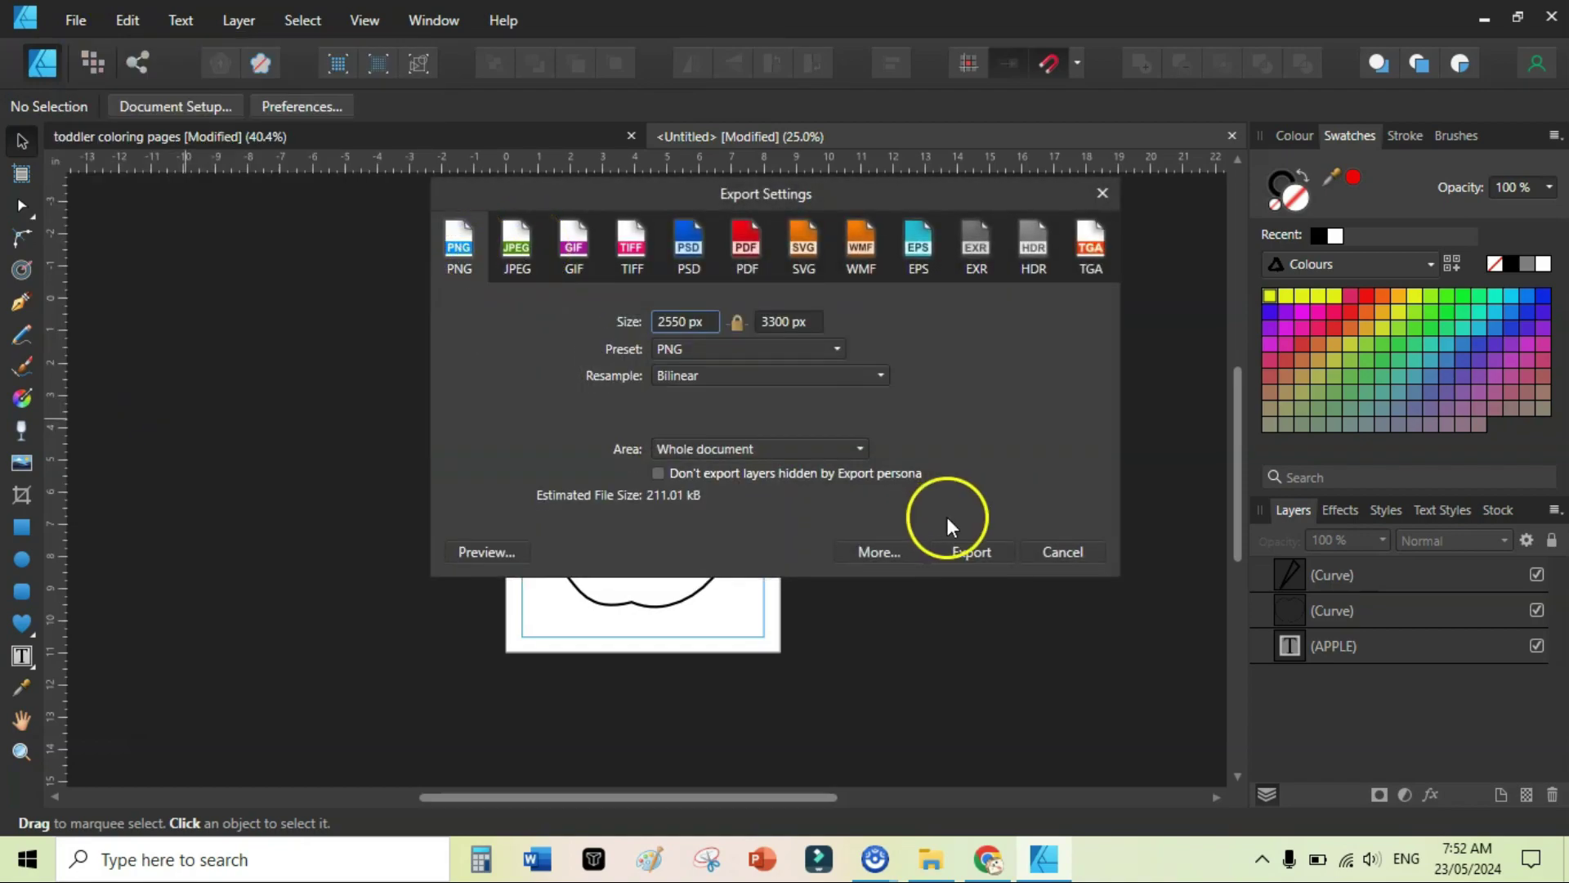
{"action": "left_click", "coordinate": [968, 552]}
{"action": "double_click", "coordinate": [322, 234]}
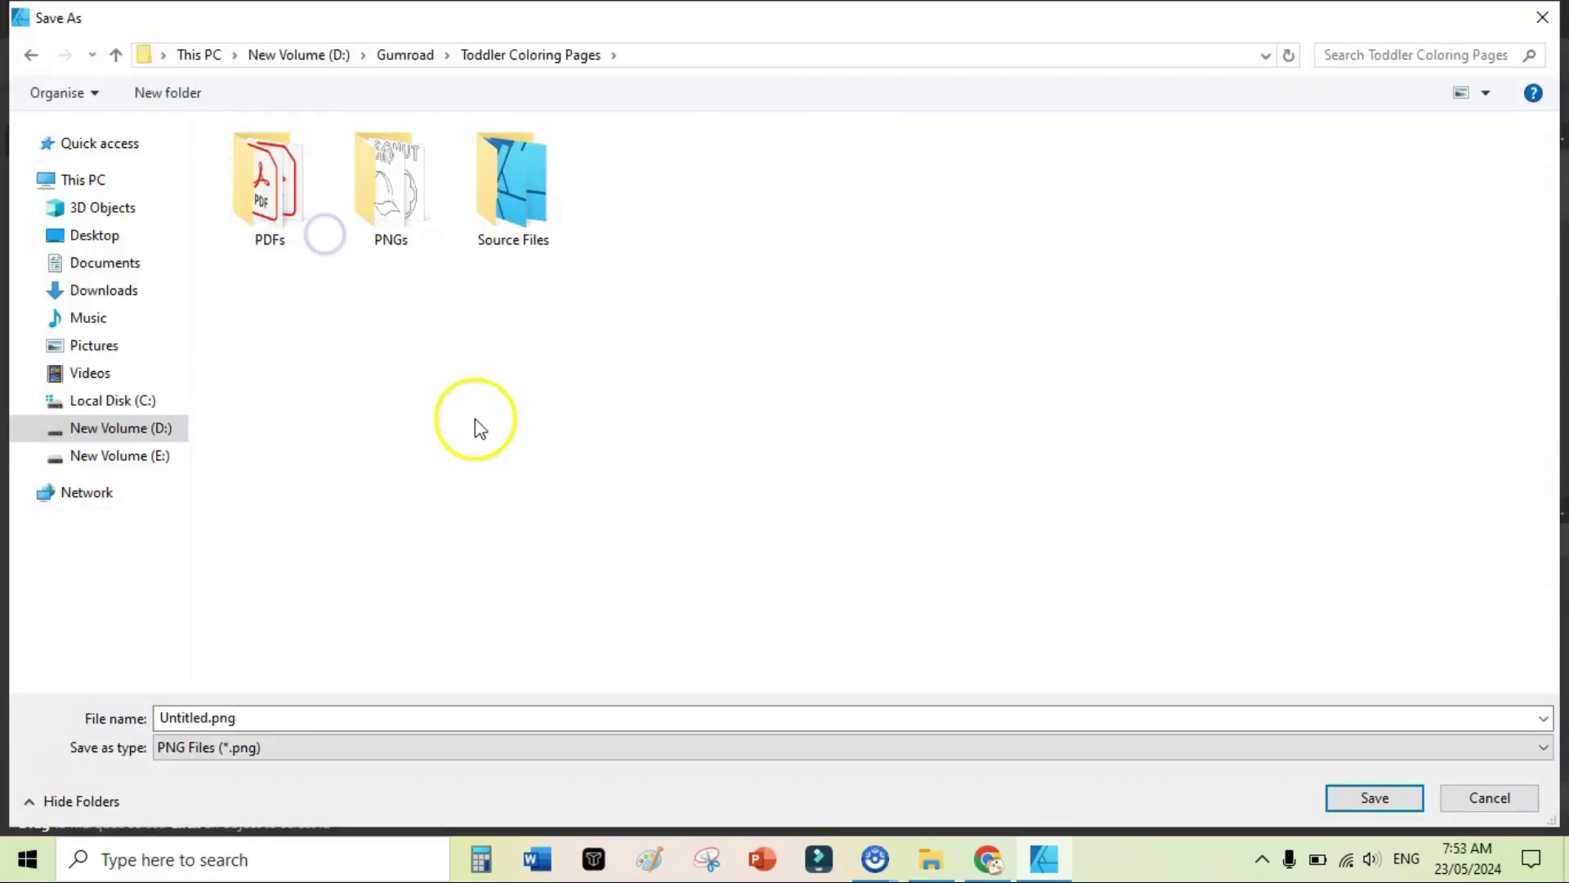
{"action": "double_click", "coordinate": [402, 204]}
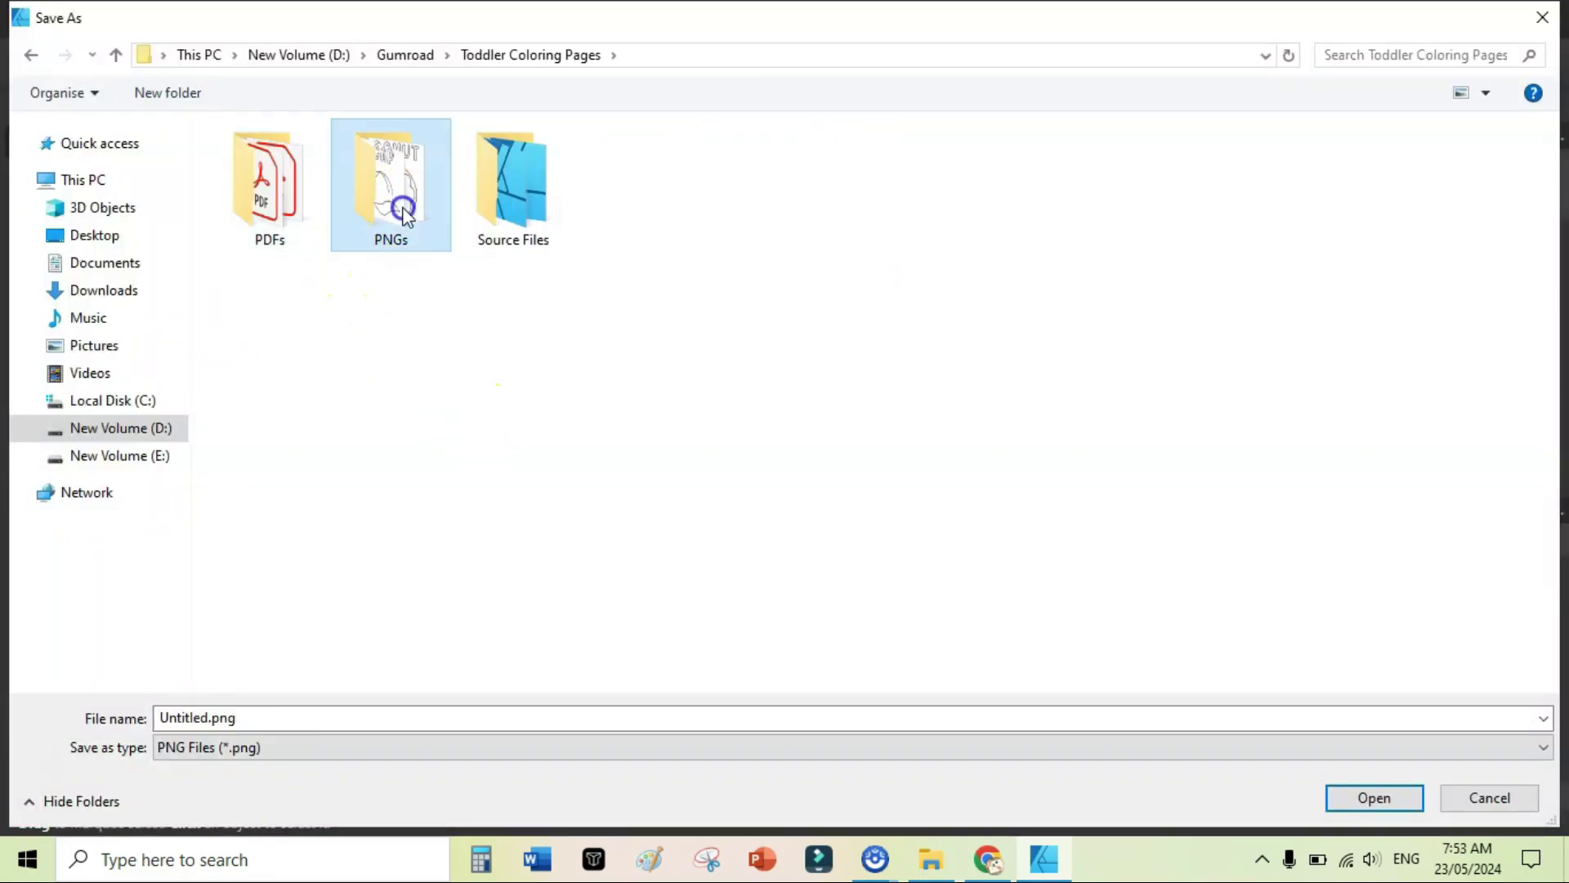
{"action": "double_click", "coordinate": [517, 716]}
{"action": "key", "text": "BackSpace"}
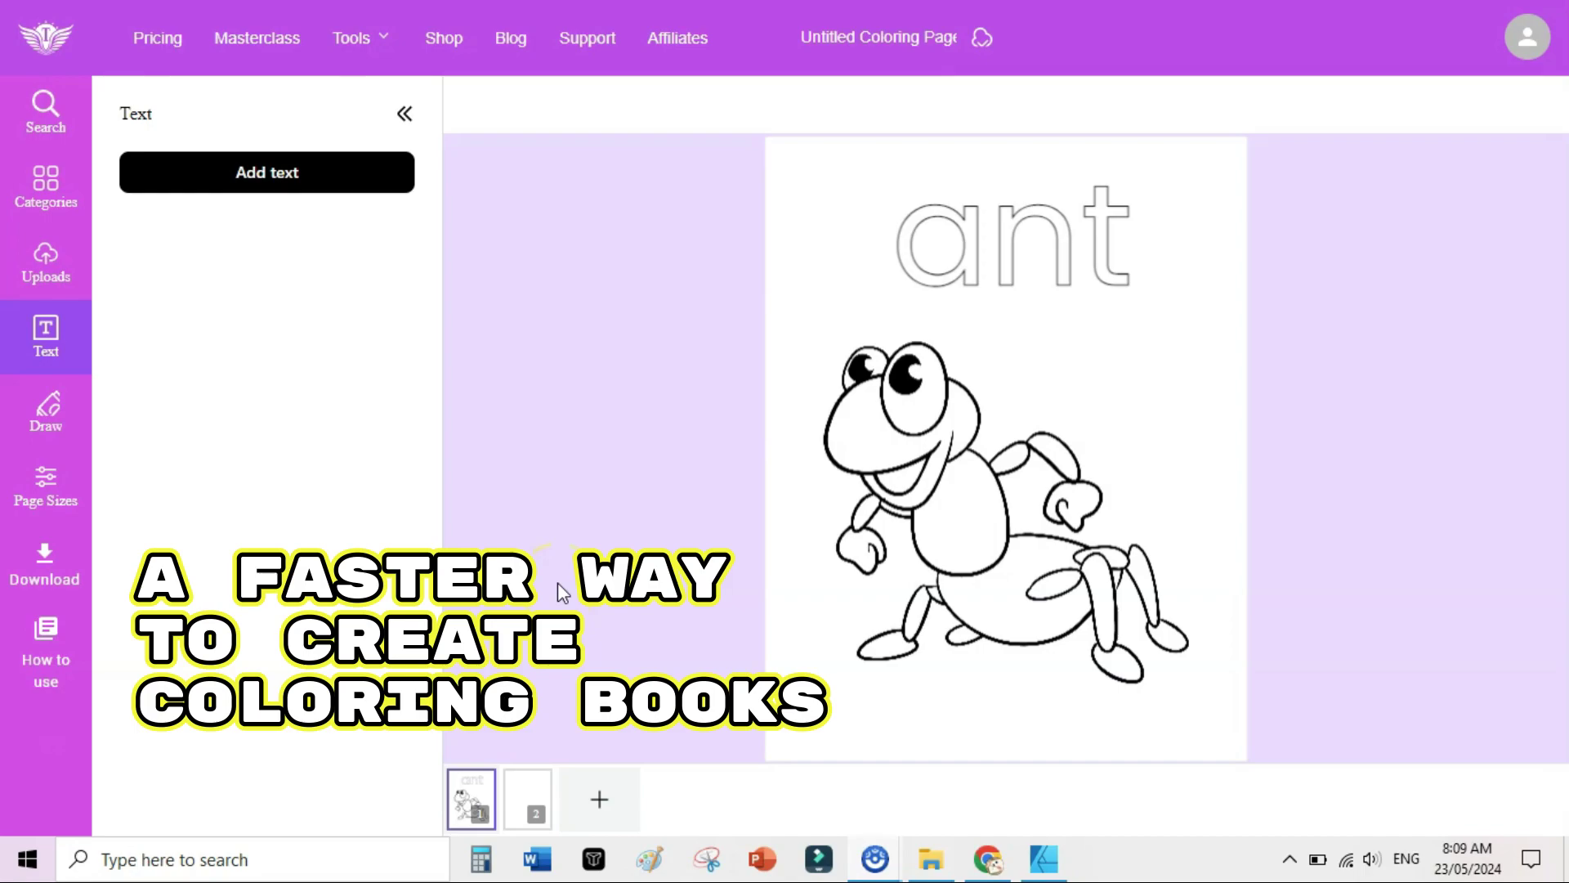
Zoom the page view out, dismiss the Alt-key tip and switch to blank page 2
{"action": "left_click", "coordinate": [51, 171]}
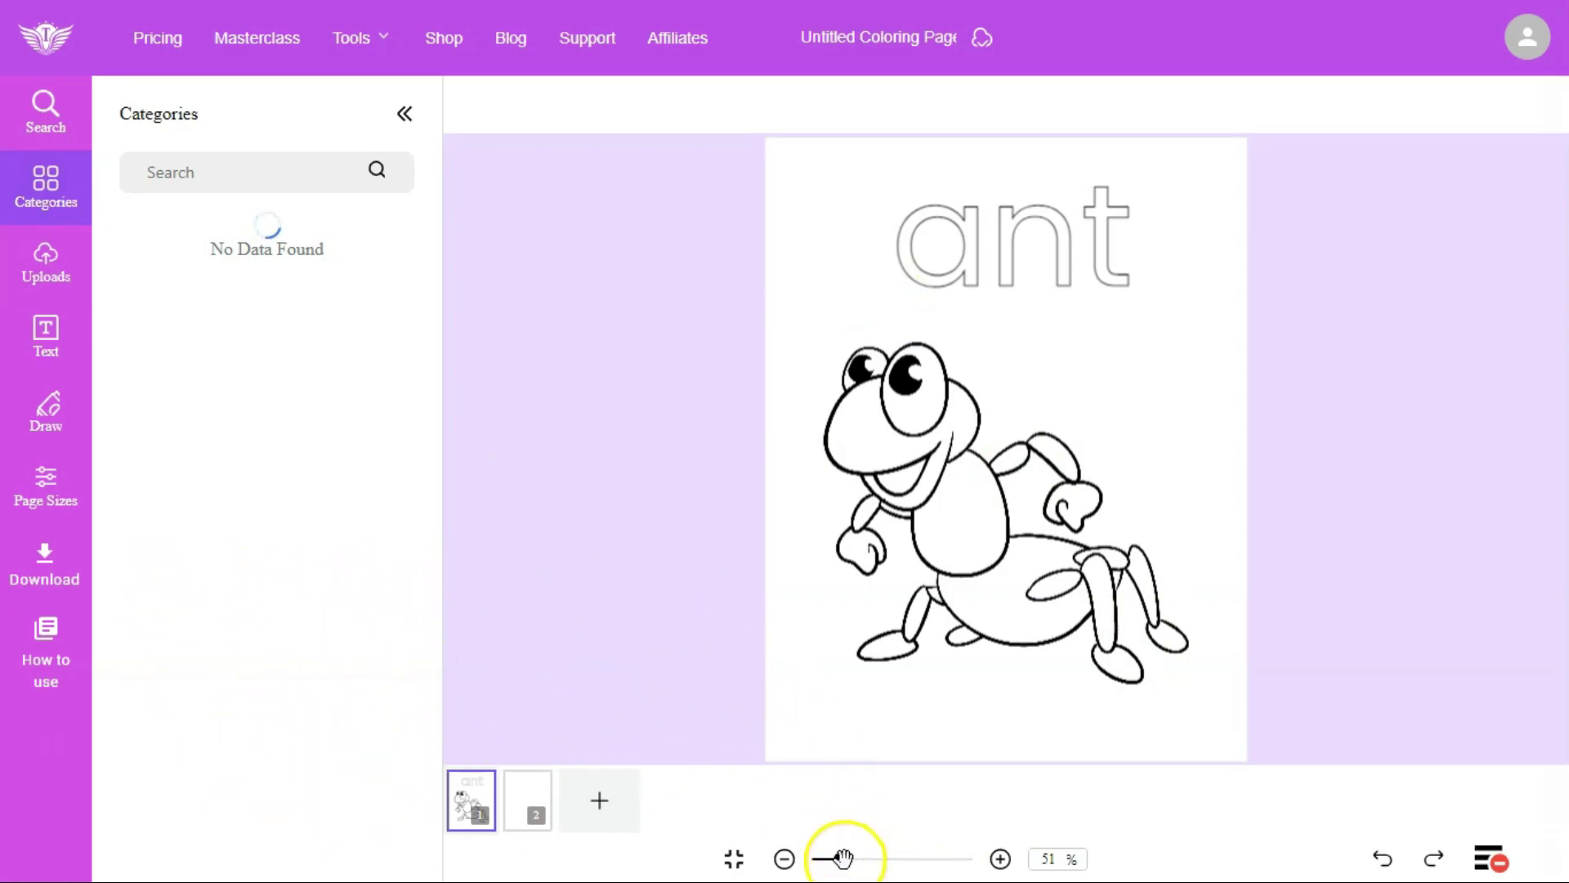
{"action": "left_click_drag", "start_coordinate": [842, 857], "coordinate": [817, 858]}
{"action": "left_click", "coordinate": [642, 494]}
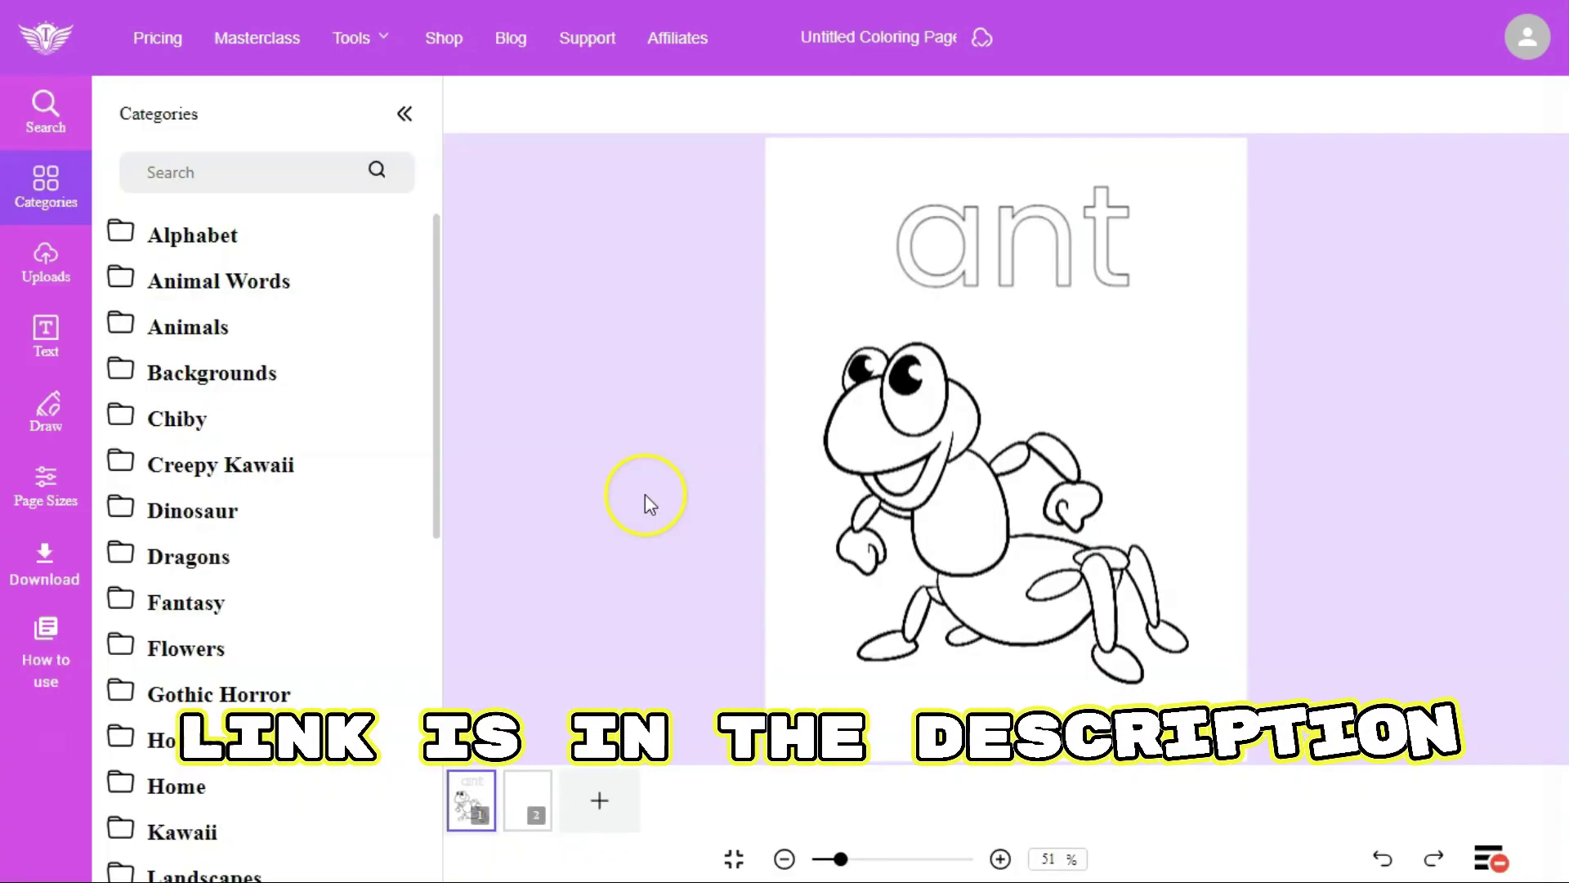
{"action": "left_click", "coordinate": [526, 801]}
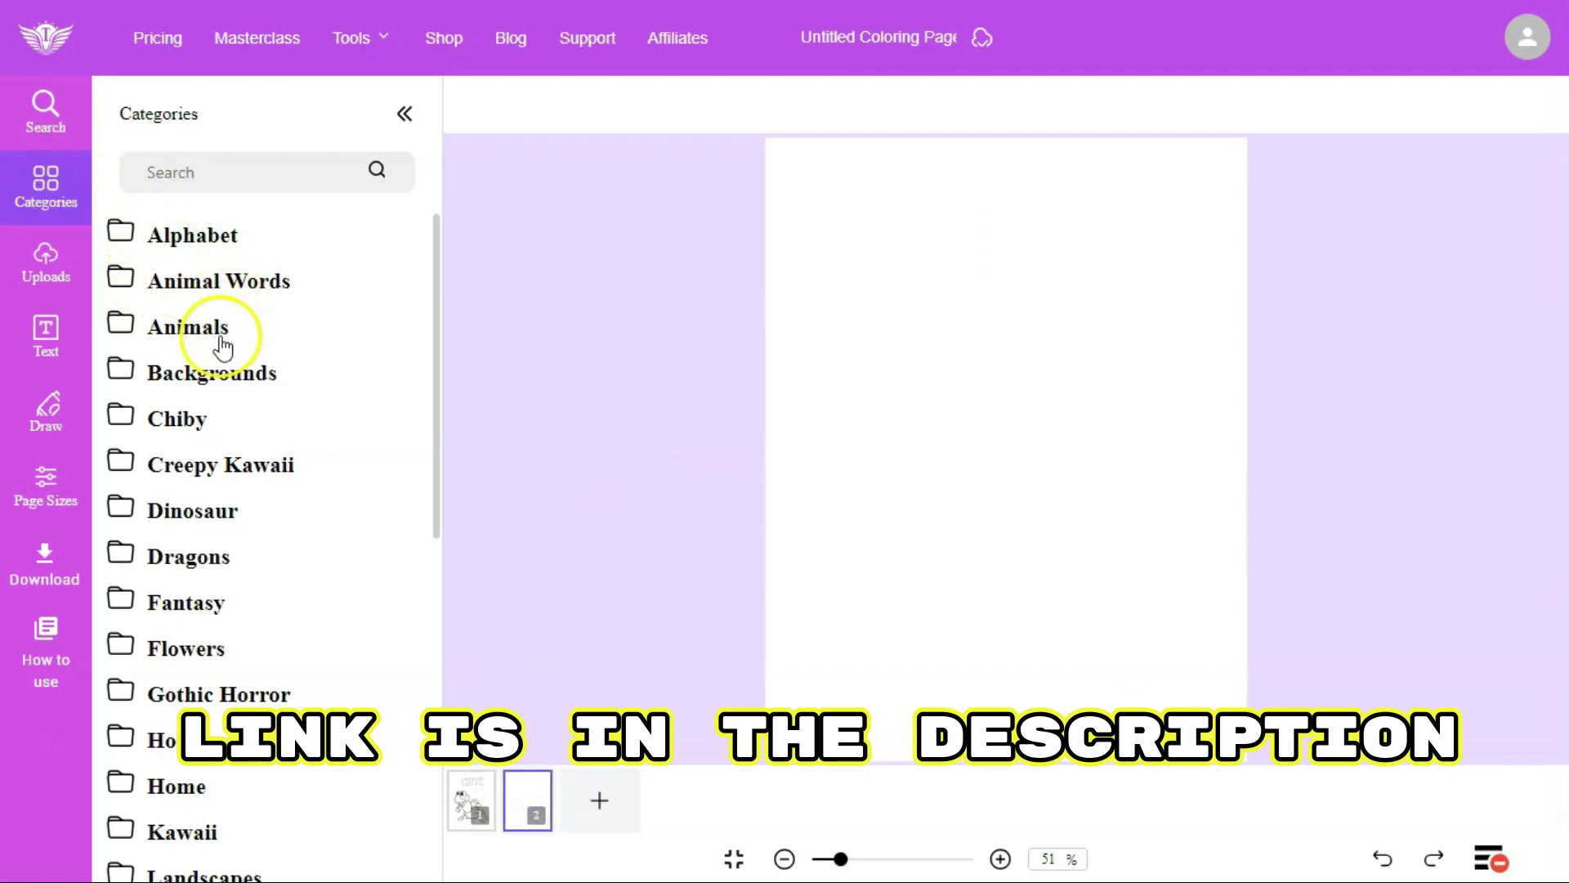
Add the flying bird drawing from Animals > Birds and move it lower on the page
{"action": "left_click", "coordinate": [123, 321]}
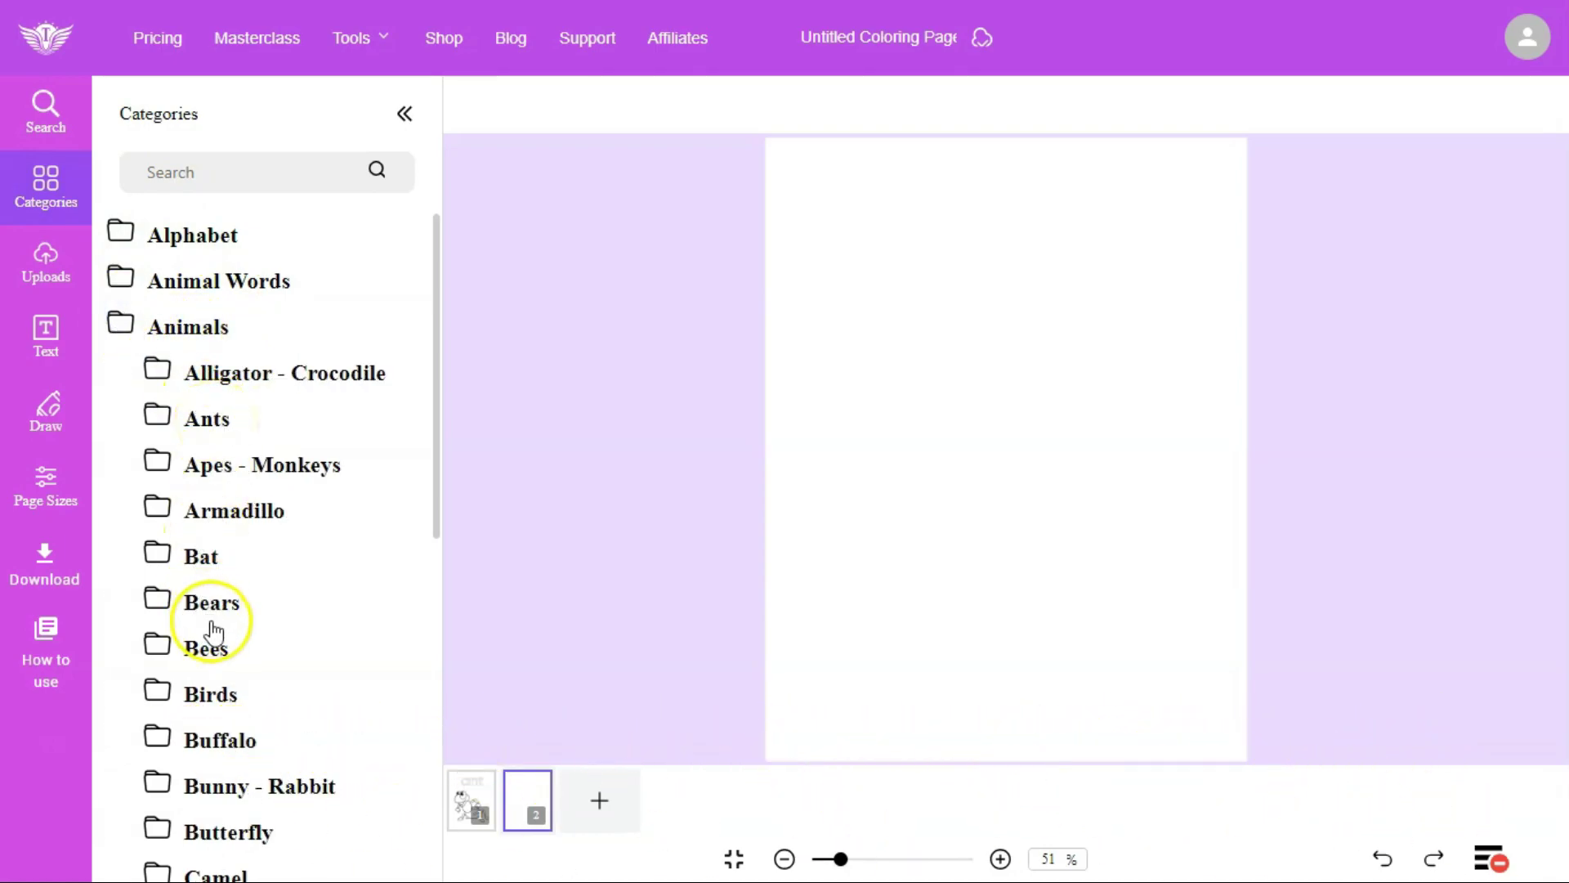
{"action": "left_click", "coordinate": [217, 695]}
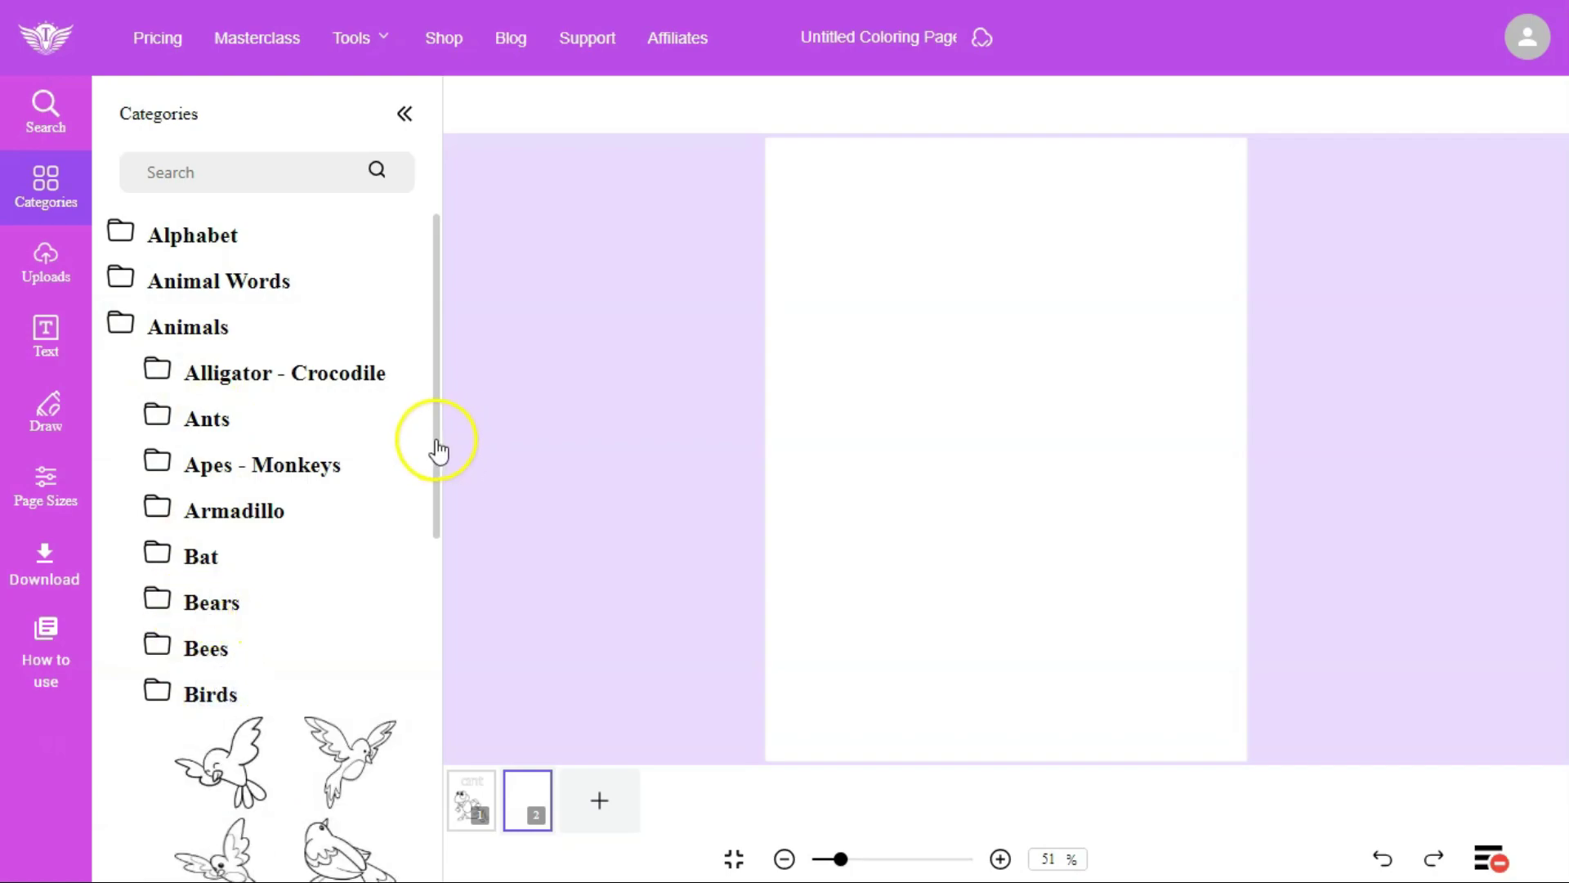
{"action": "left_click_drag", "start_coordinate": [435, 482], "coordinate": [433, 528]}
{"action": "left_click", "coordinate": [339, 718]}
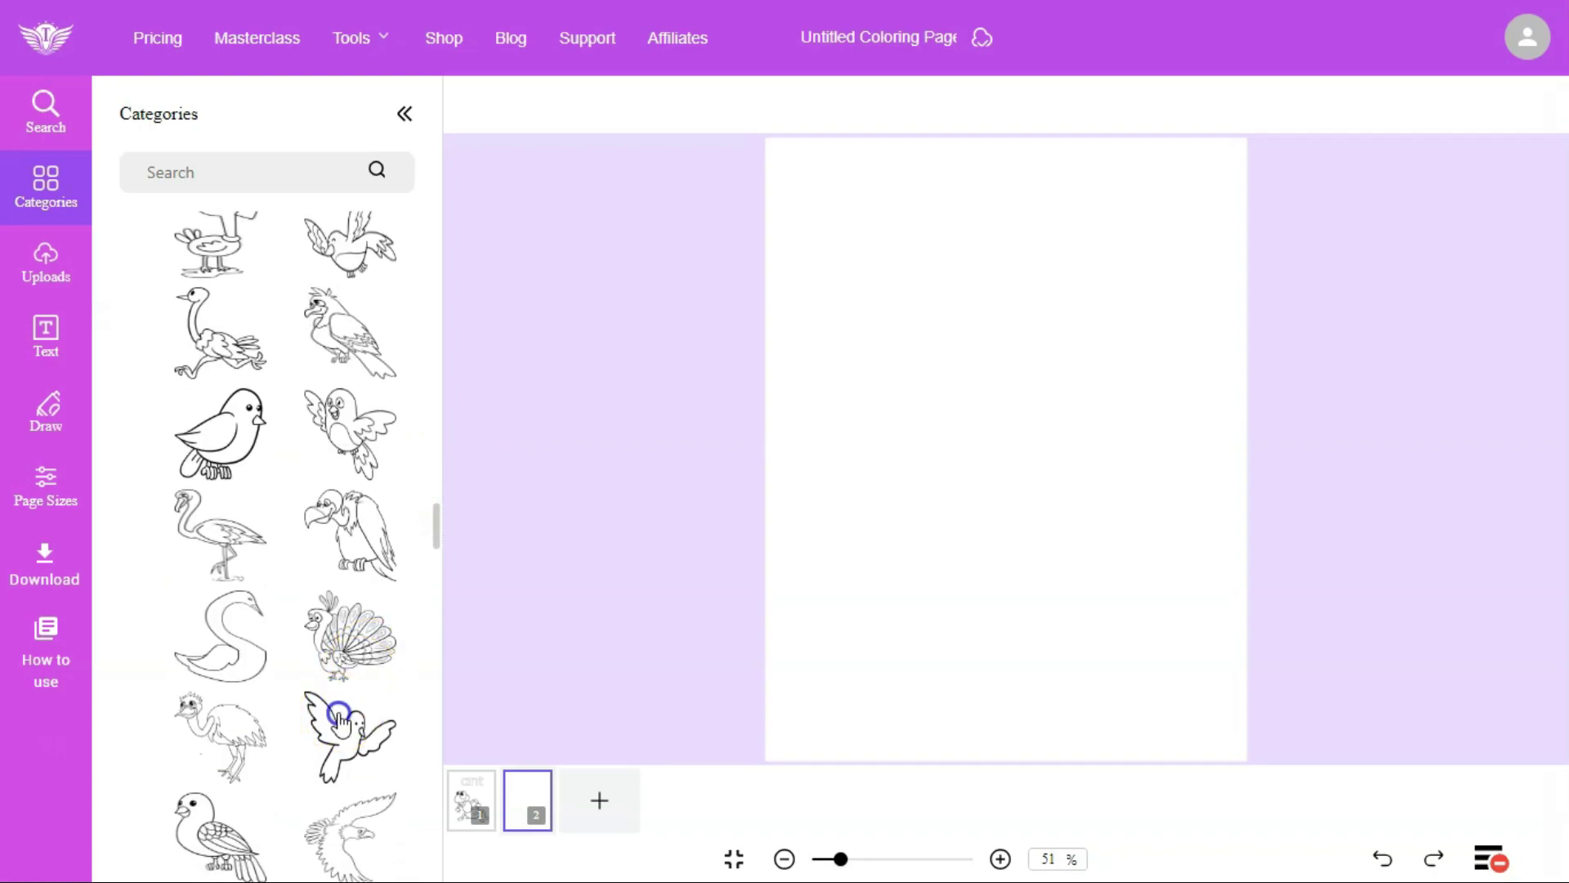
{"action": "left_click_drag", "start_coordinate": [989, 417], "coordinate": [1047, 547]}
{"action": "left_click", "coordinate": [57, 352]}
Add a text box reading 'bird' above the drawing, resize it and centre it horizontally
{"action": "left_click", "coordinate": [268, 174]}
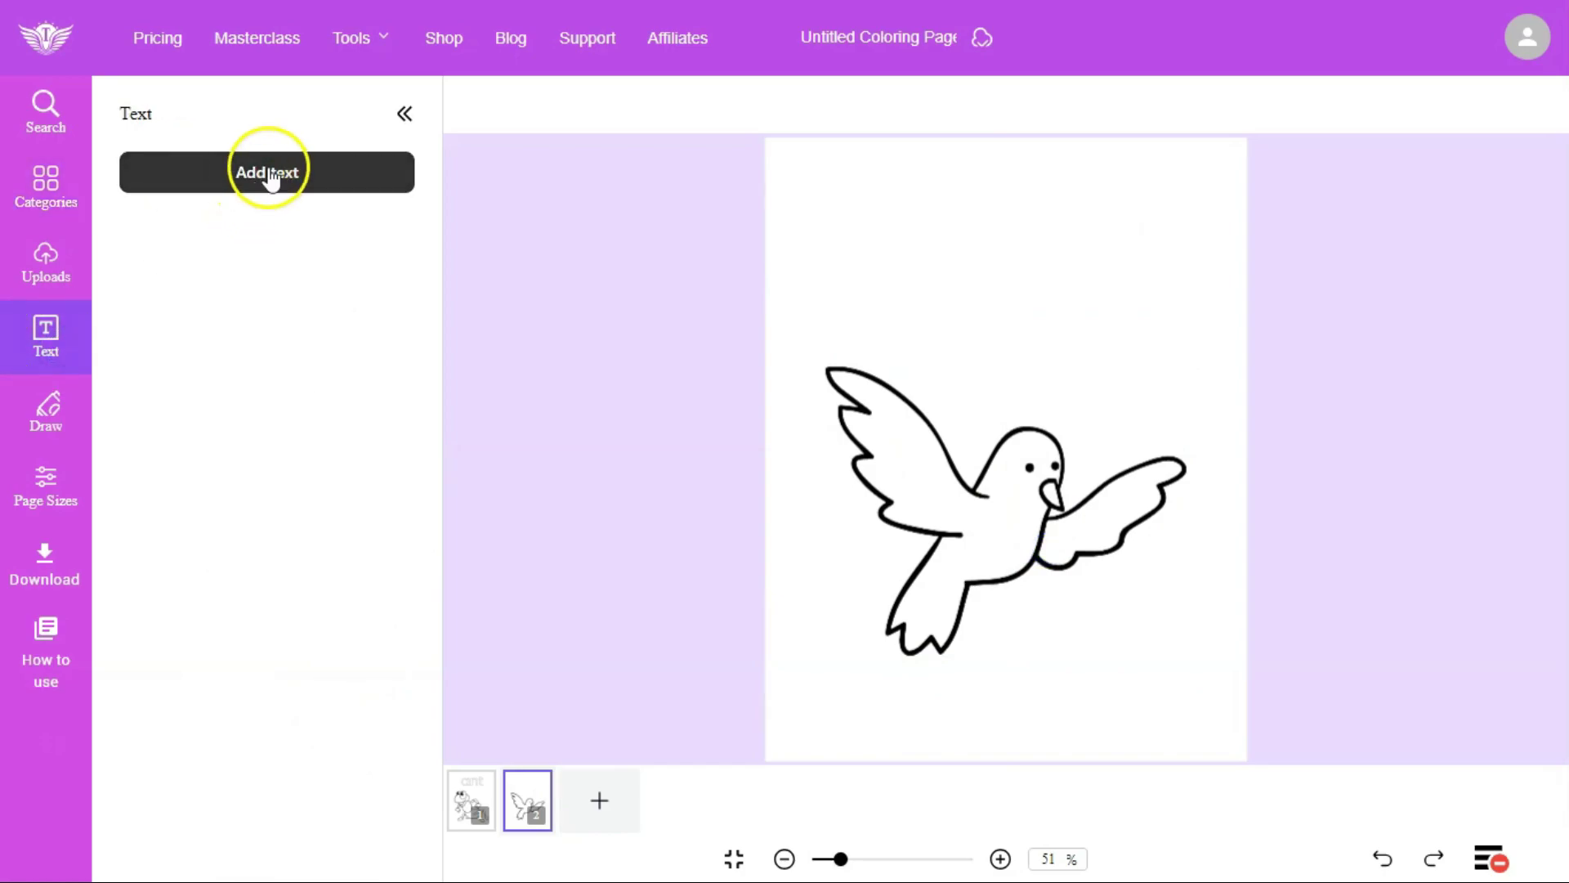
{"action": "left_click_drag", "start_coordinate": [967, 403], "coordinate": [984, 263]}
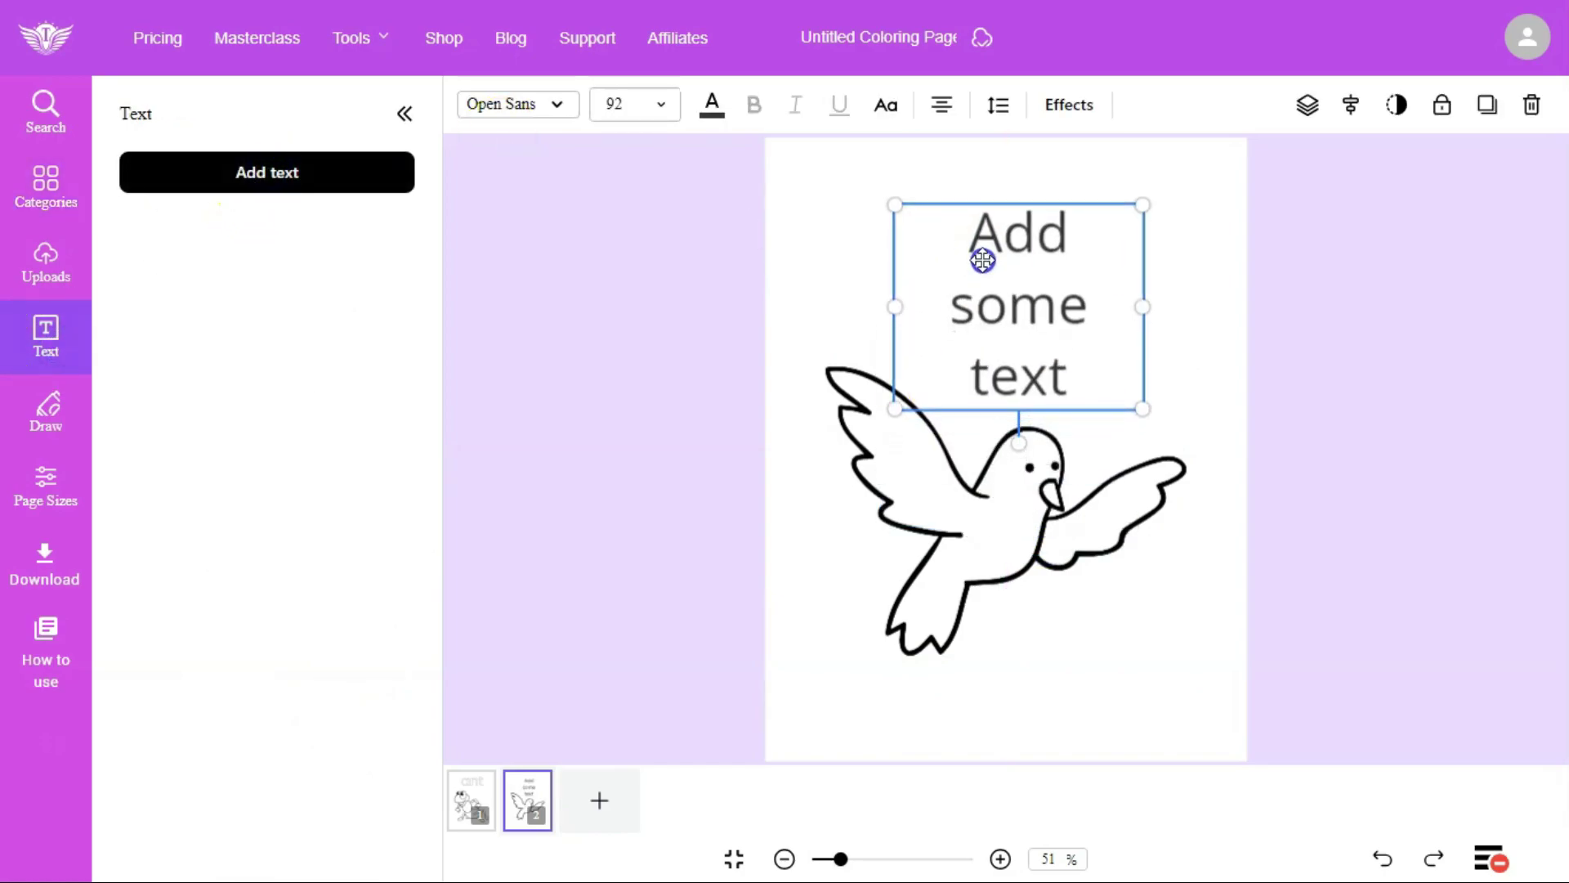
{"action": "triple_click", "coordinate": [984, 261]}
{"action": "type", "text": "bird"}
{"action": "left_click", "coordinate": [1068, 235]}
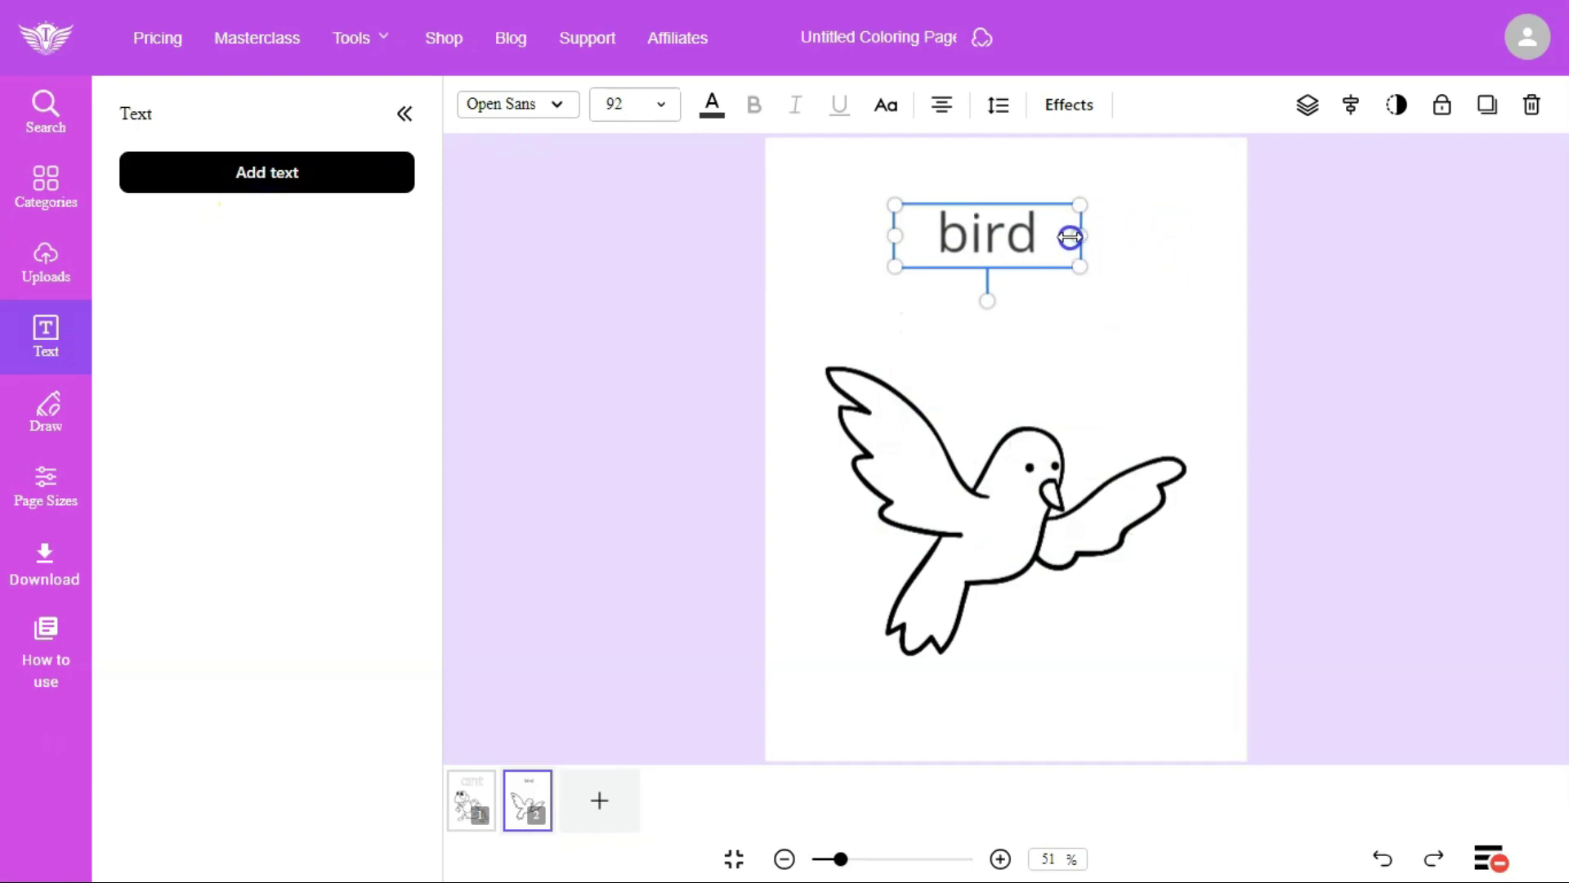
{"action": "left_click_drag", "start_coordinate": [1068, 235], "coordinate": [1219, 326]}
{"action": "left_click", "coordinate": [1352, 106]}
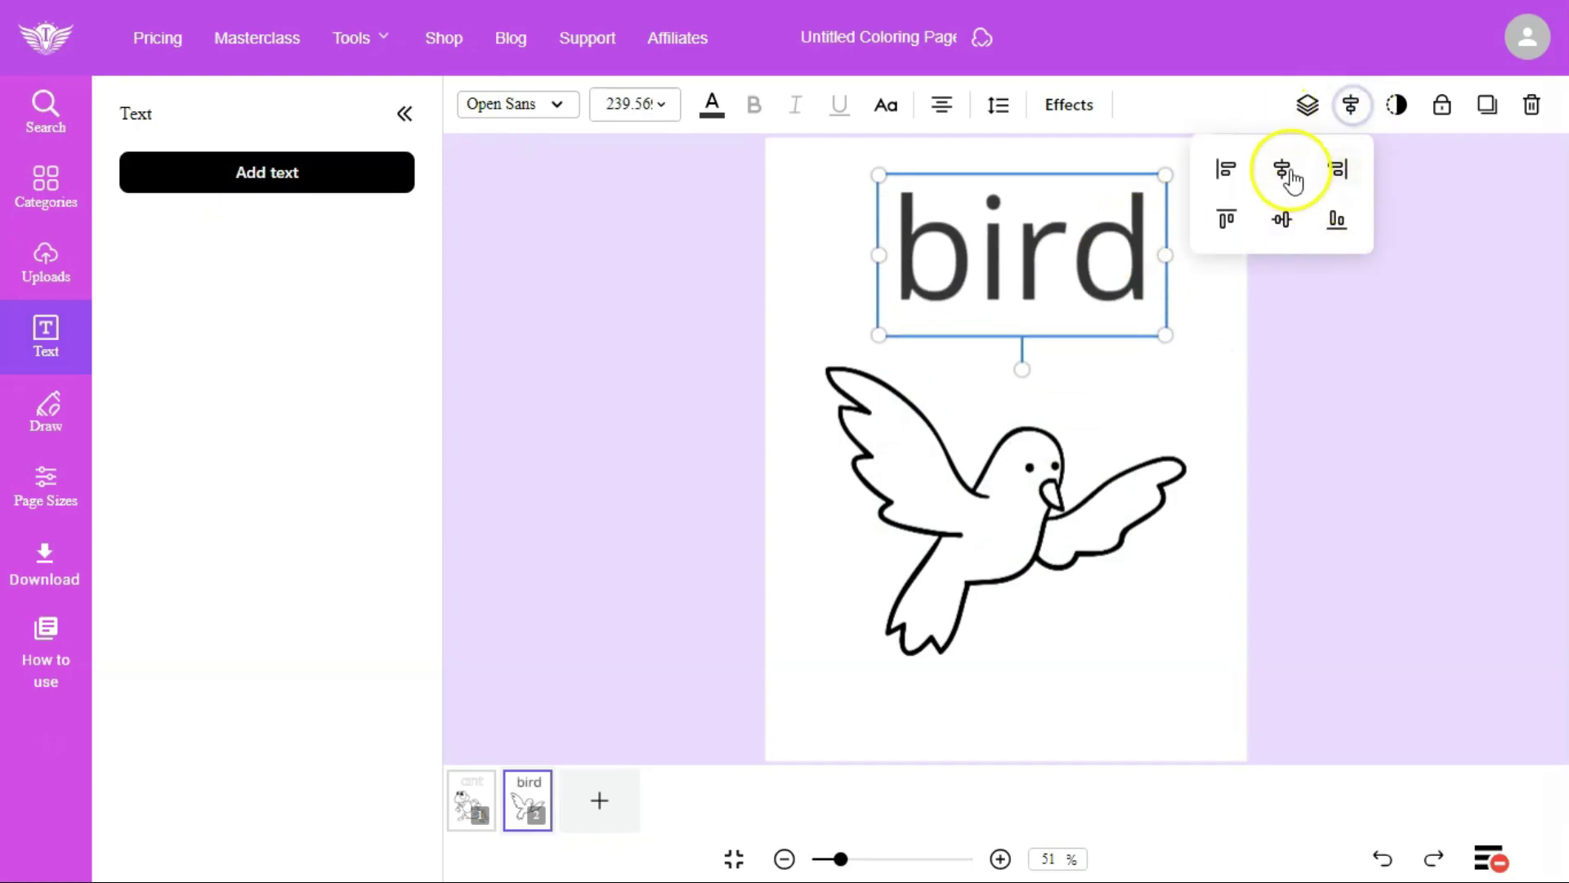
{"action": "left_click", "coordinate": [1283, 168]}
Set the word bird to the Poppins font with the Hollow effect
{"action": "left_click", "coordinate": [529, 104]}
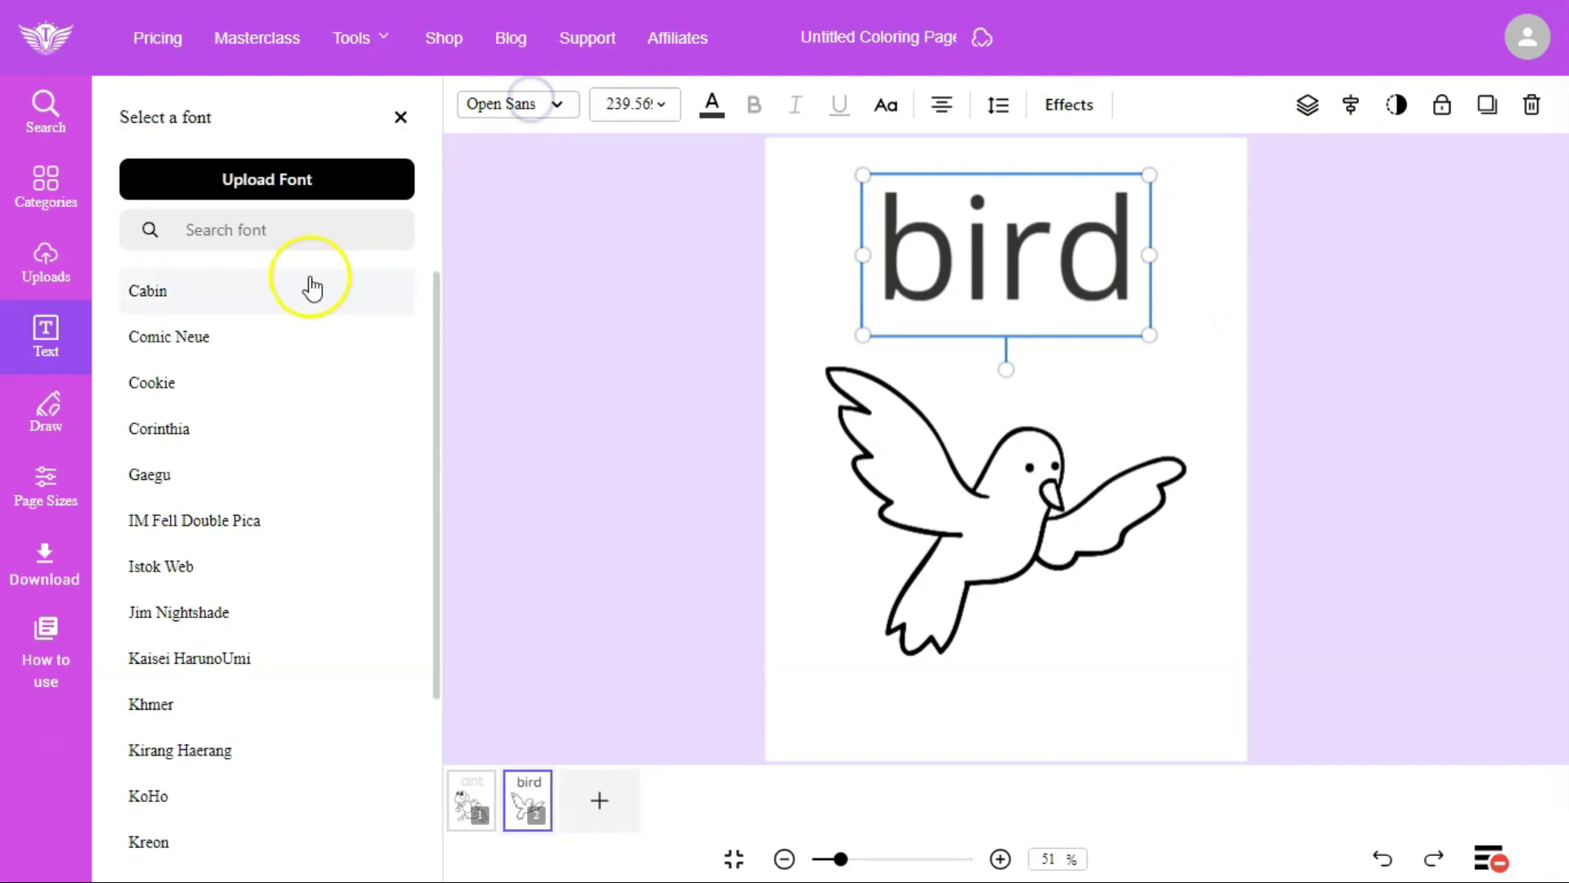
{"action": "left_click", "coordinate": [298, 239]}
{"action": "type", "text": "popp"}
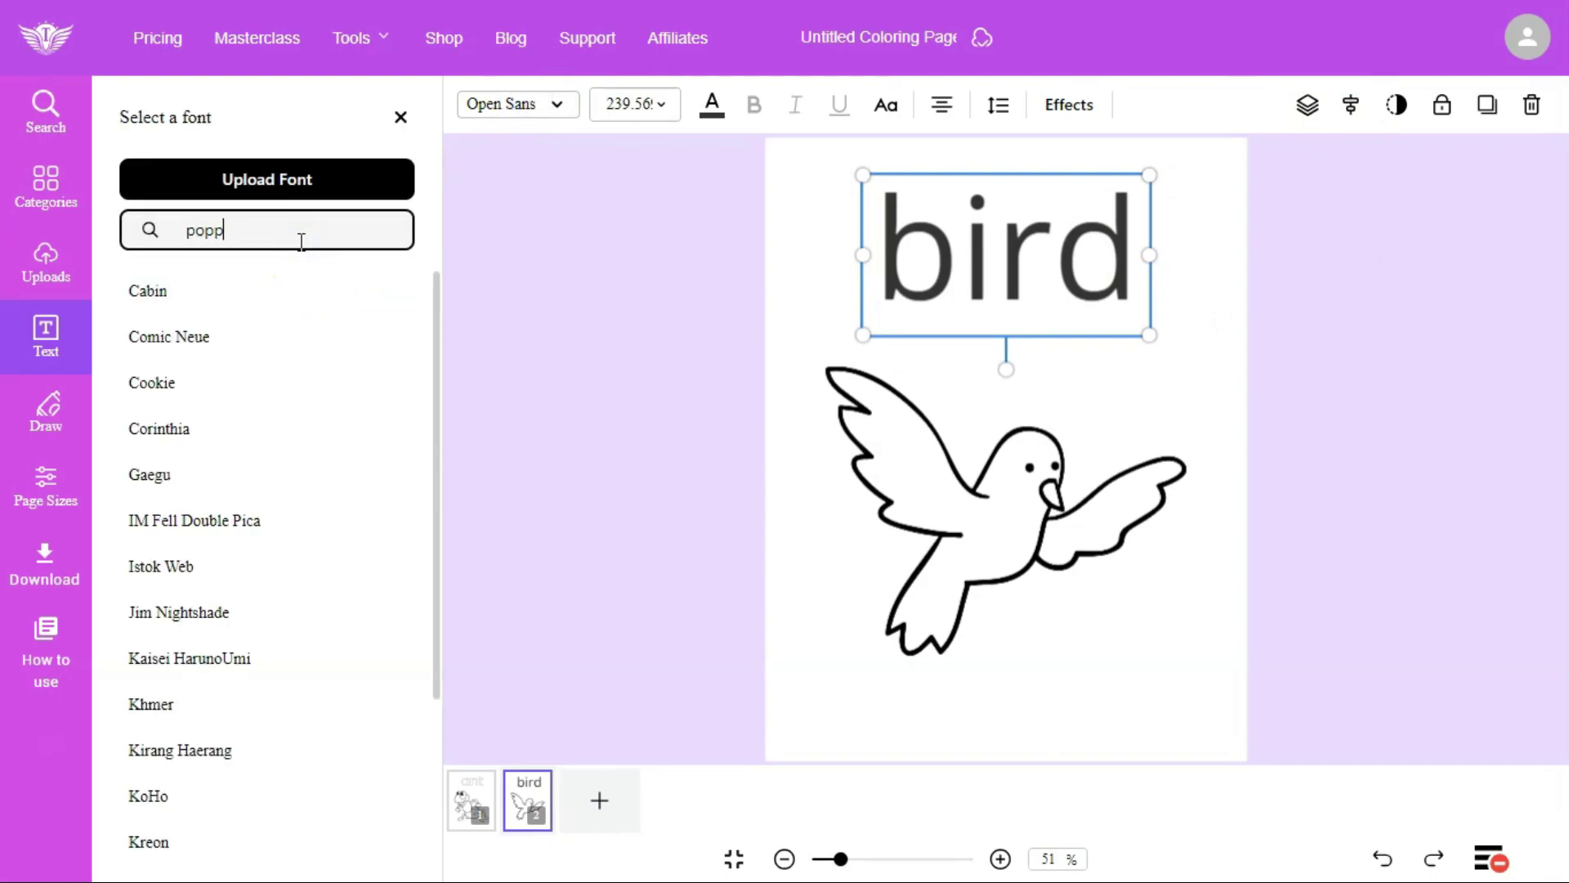
{"action": "type", "text": "in"}
{"action": "left_click", "coordinate": [161, 291]}
{"action": "left_click", "coordinate": [1061, 114]}
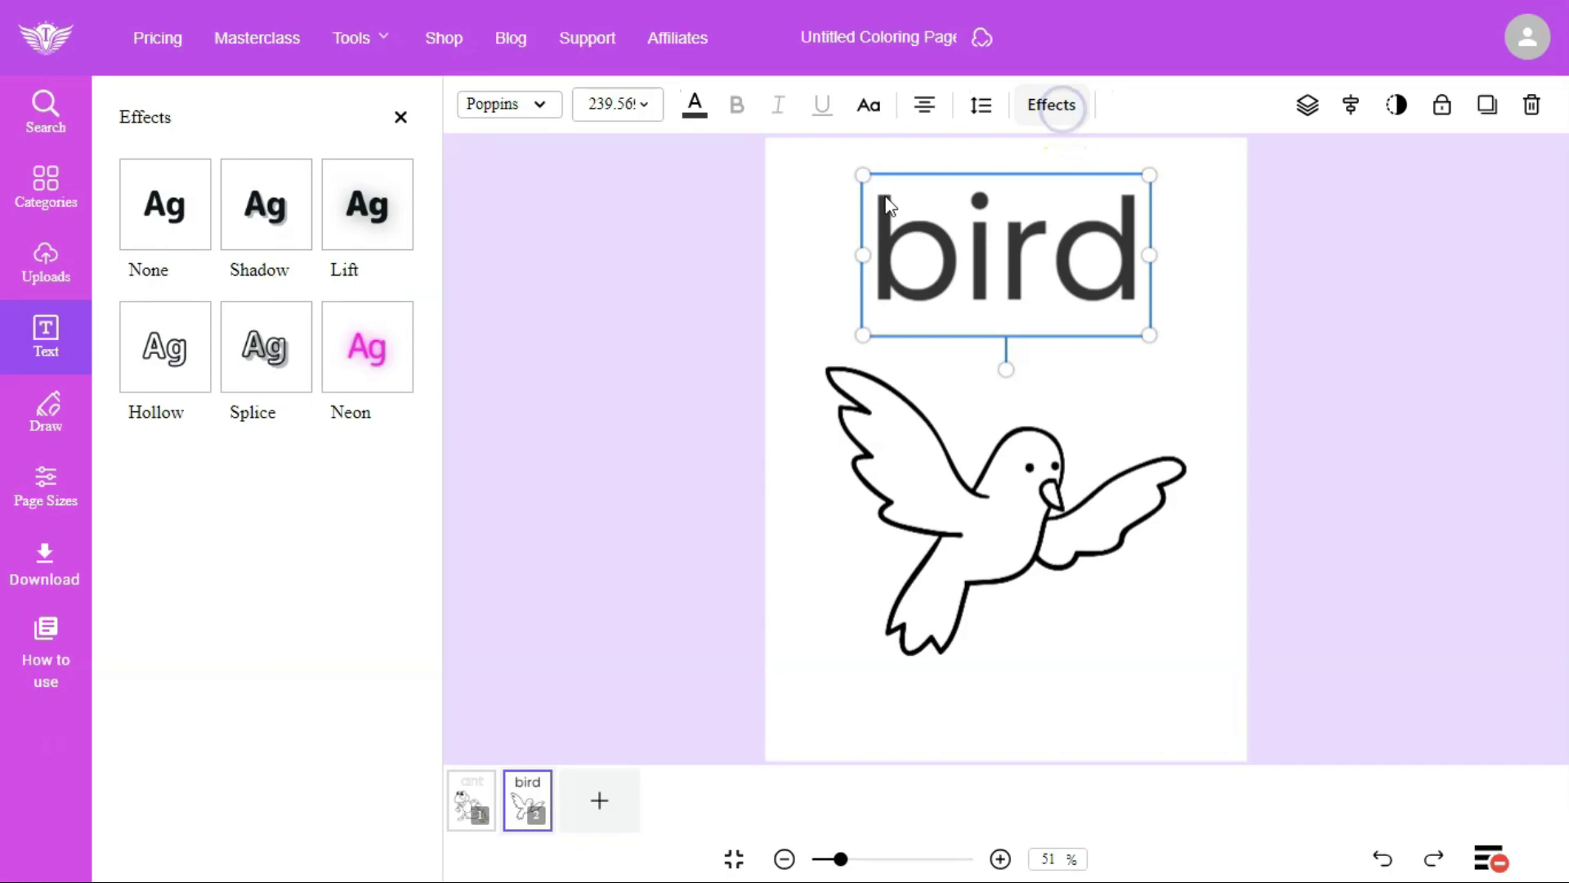
{"action": "left_click", "coordinate": [190, 372]}
{"action": "left_click", "coordinate": [682, 415]}
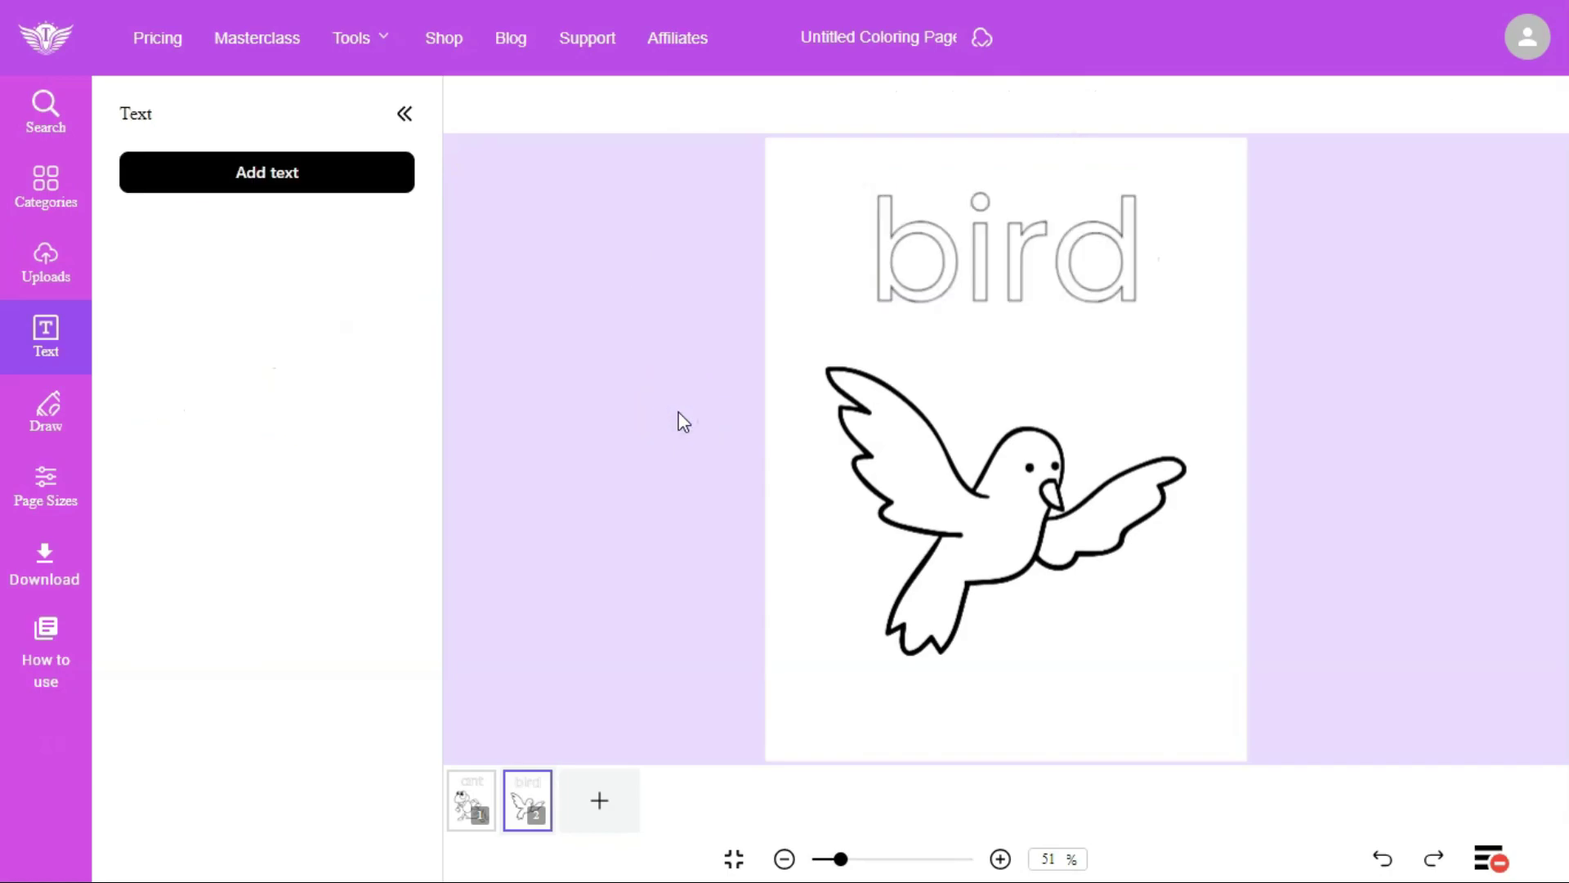
Duplicate page 2 and change its word from 'bird' to 'cat'
{"action": "right_click", "coordinate": [544, 791]}
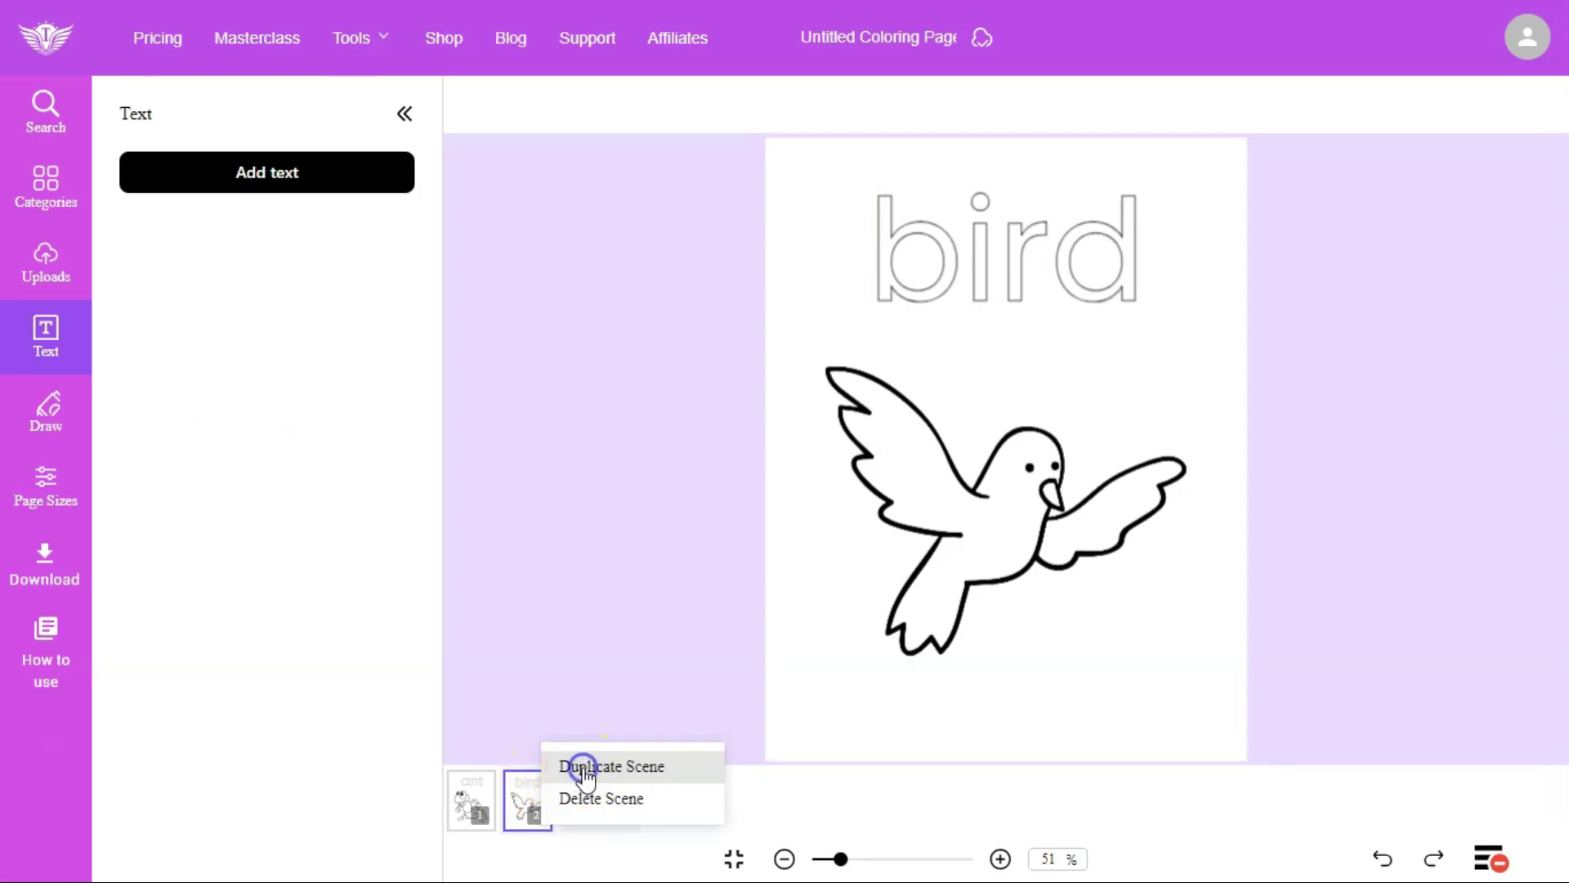
{"action": "left_click", "coordinate": [583, 765]}
{"action": "left_click", "coordinate": [1092, 248]}
{"action": "double_click", "coordinate": [1092, 250]}
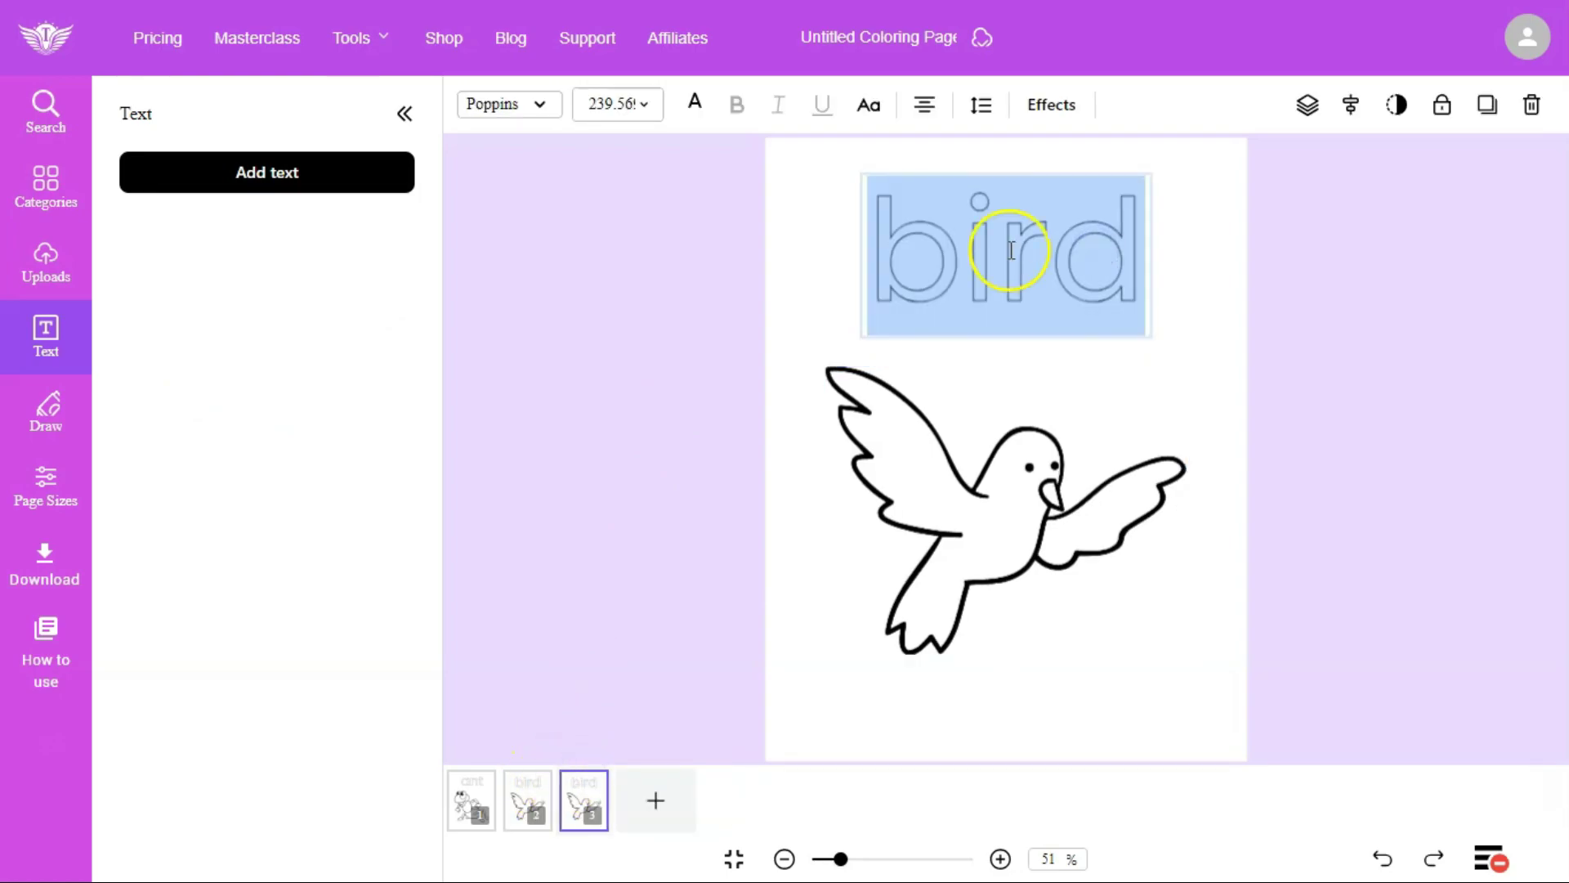
{"action": "key", "text": "BackSpace"}
{"action": "type", "text": "cat"}
Add a cat drawing from Animals > Cats, shrink it and centre it below the word
{"action": "left_click", "coordinate": [33, 178]}
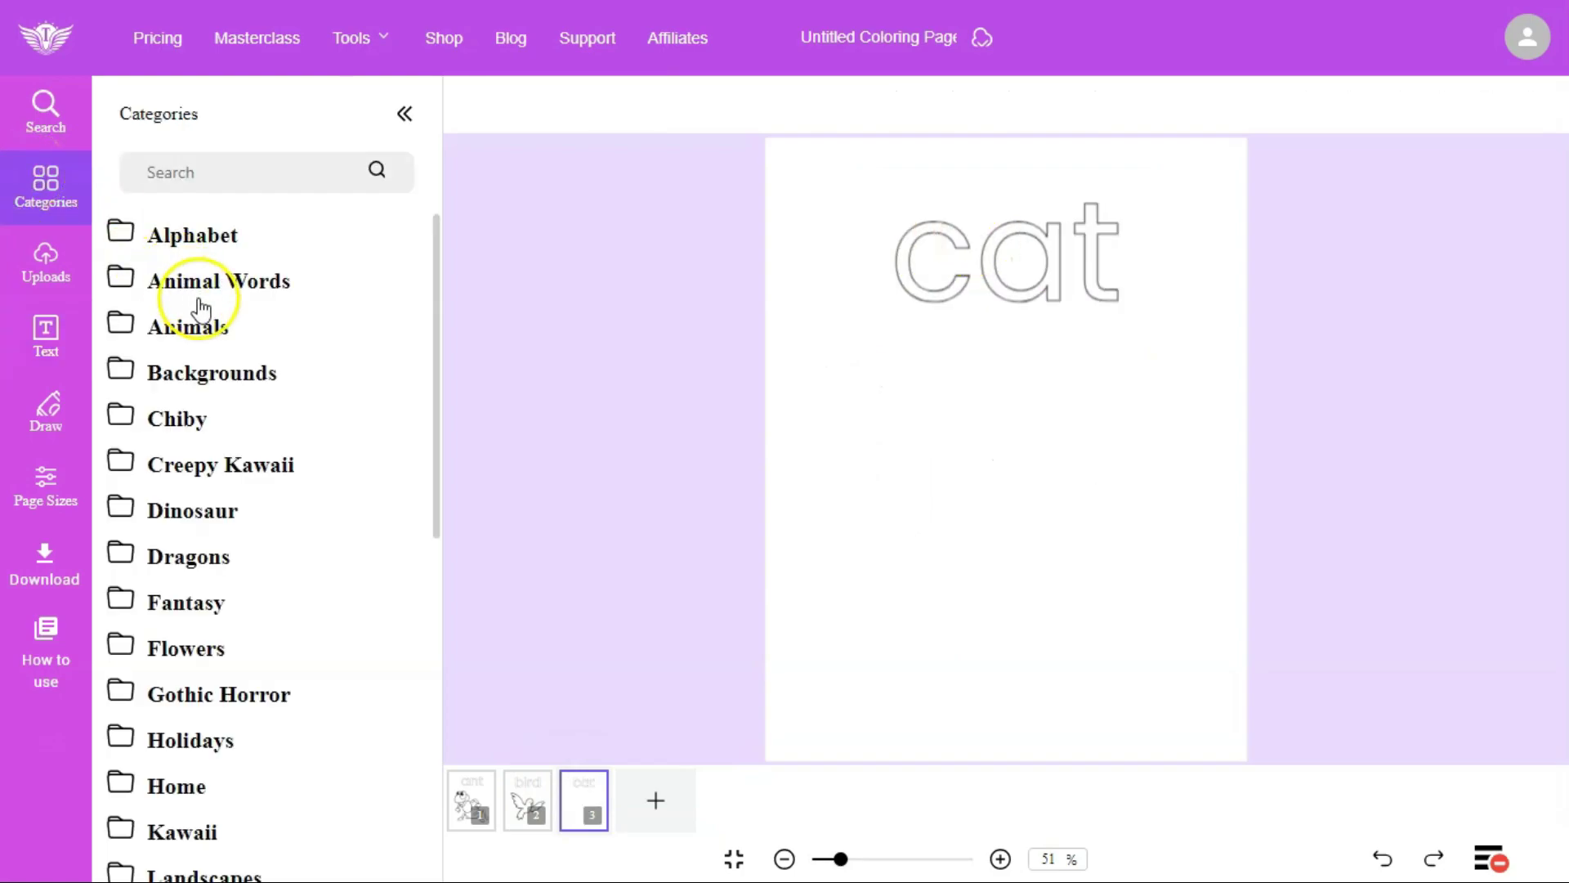
{"action": "left_click", "coordinate": [122, 323]}
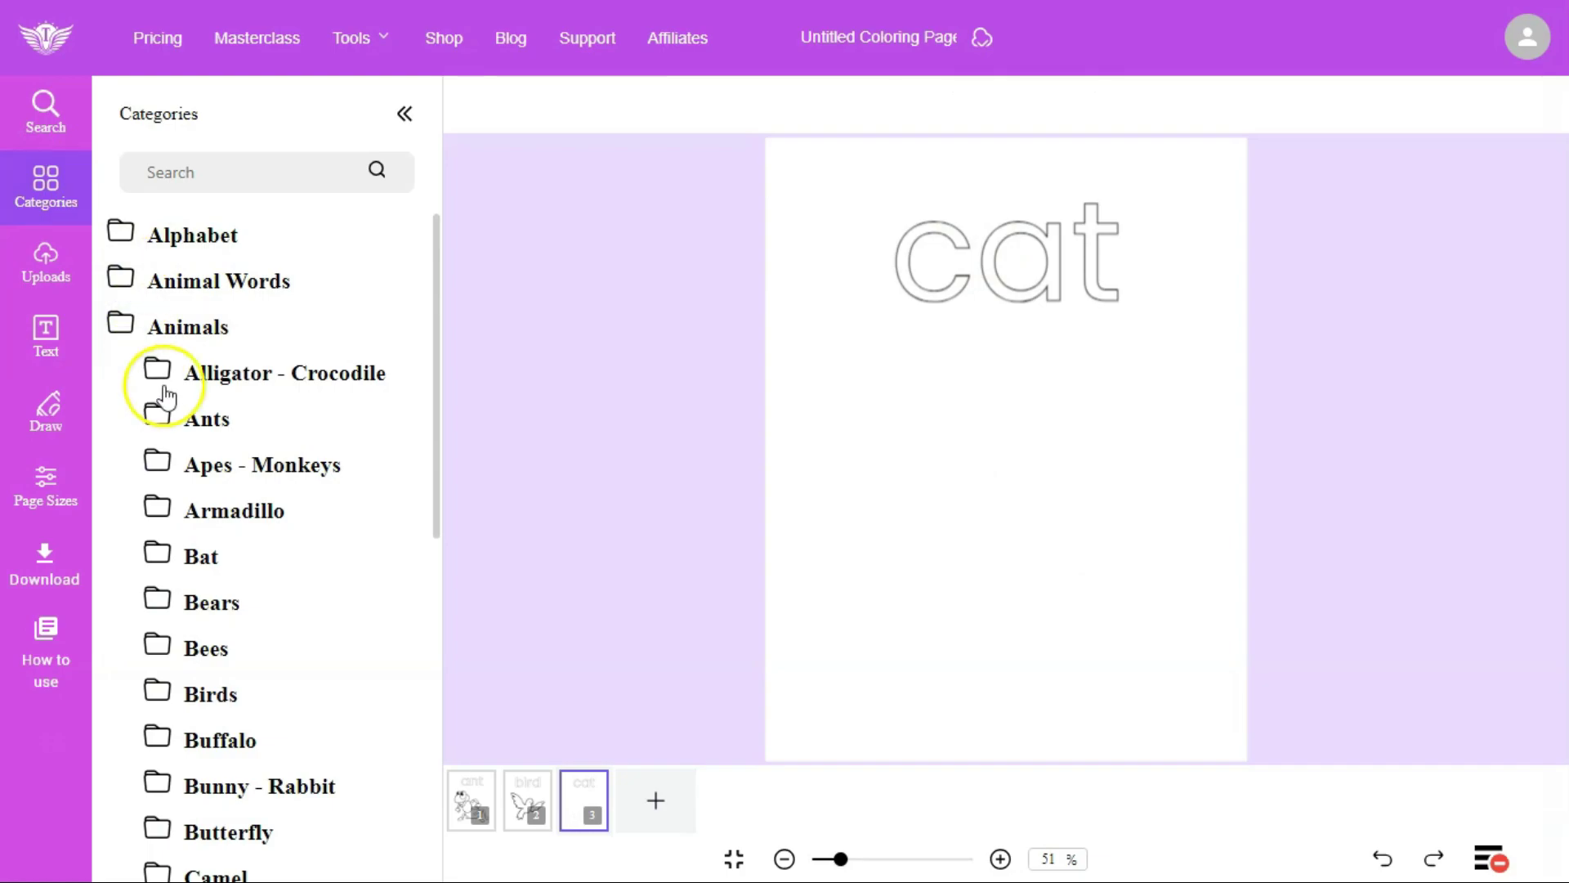
{"action": "scroll", "coordinate": [385, 533], "scroll_direction": "down", "scroll_amount": 5}
{"action": "left_click", "coordinate": [206, 620]}
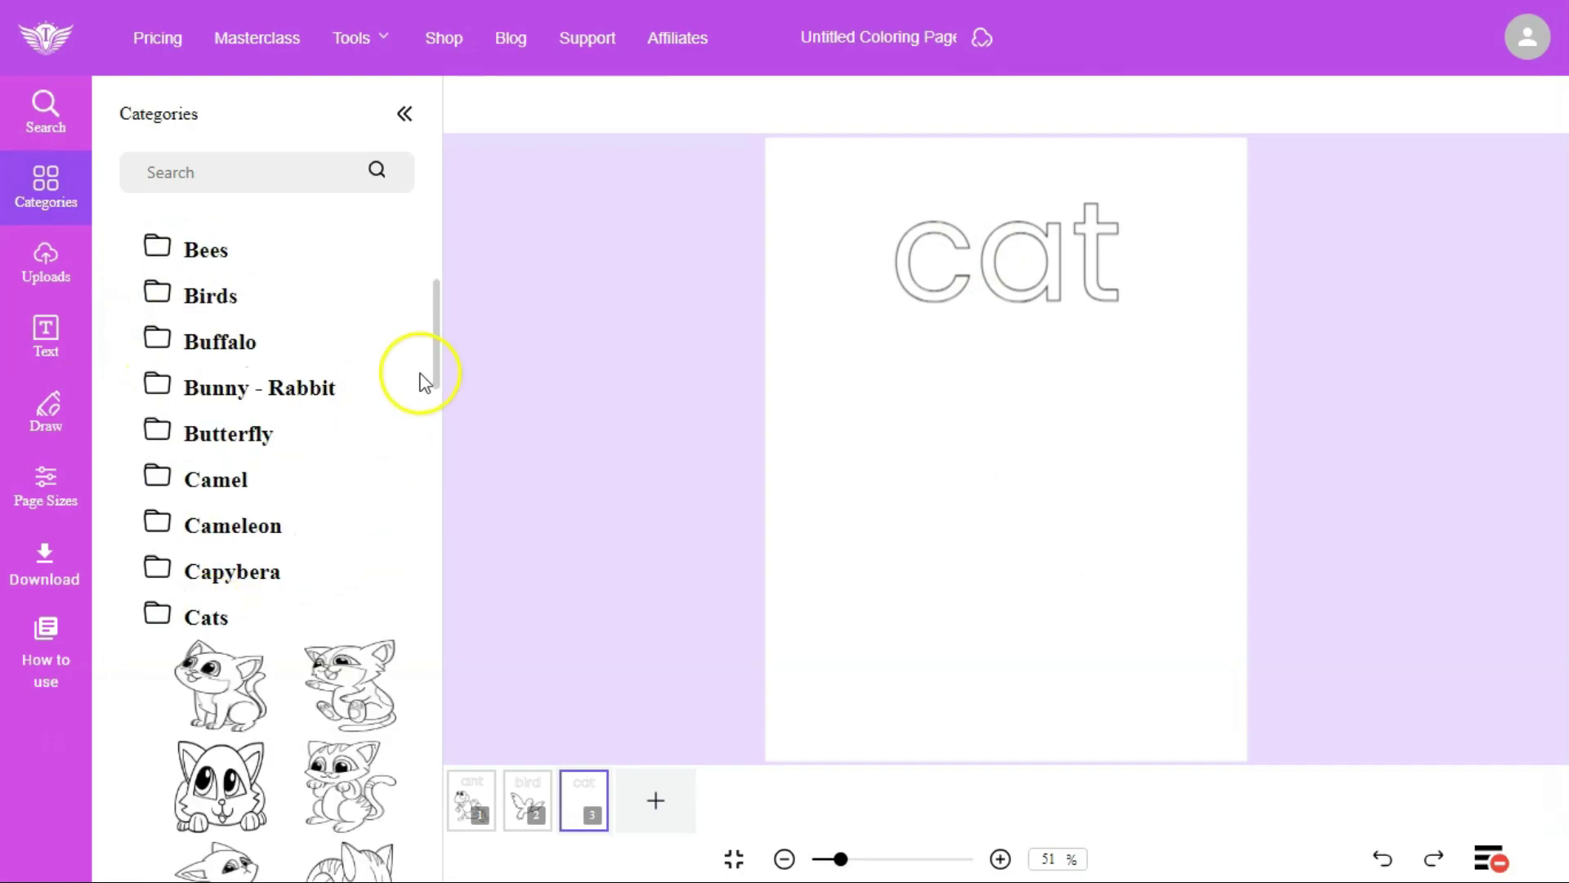
{"action": "left_click_drag", "start_coordinate": [433, 354], "coordinate": [444, 405]}
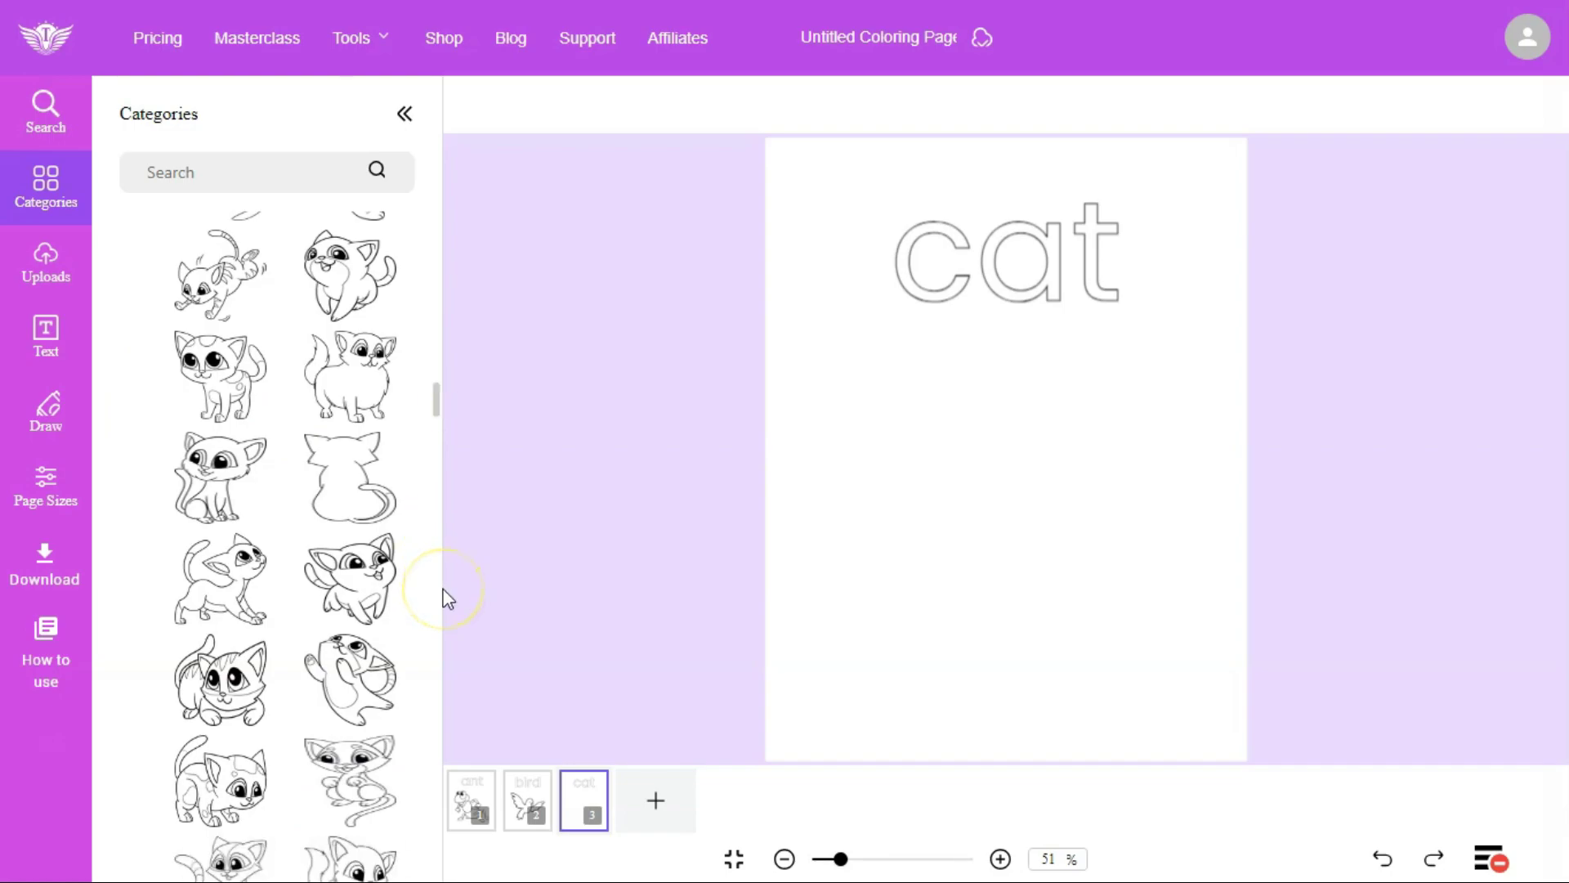
{"action": "left_click", "coordinate": [364, 579]}
{"action": "left_click_drag", "start_coordinate": [1234, 133], "coordinate": [1092, 301]}
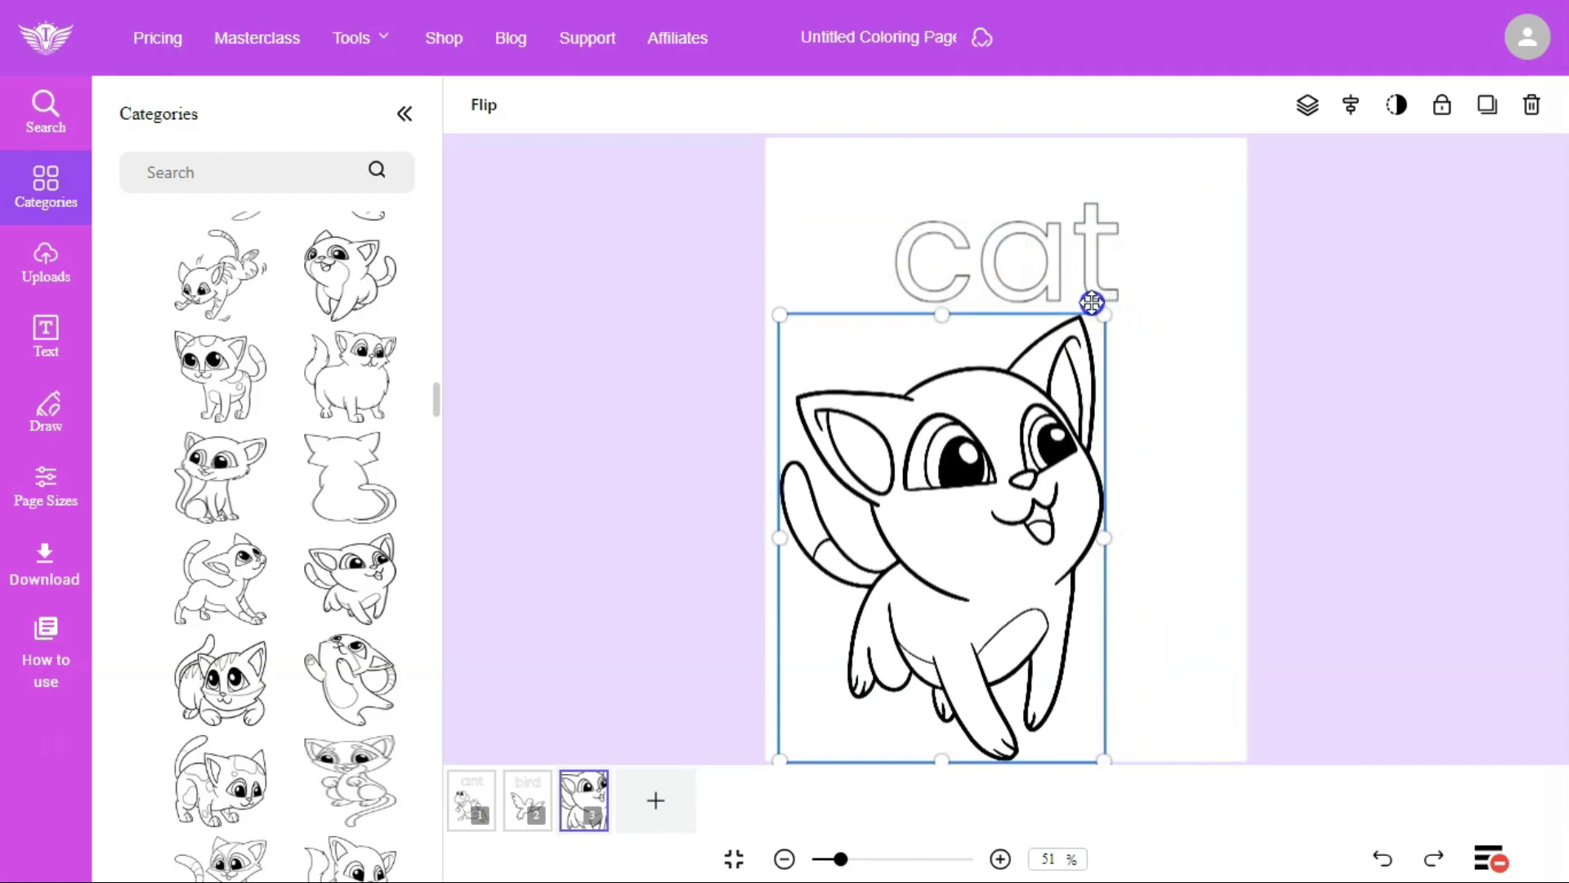
{"action": "left_click_drag", "start_coordinate": [997, 511], "coordinate": [1063, 513]}
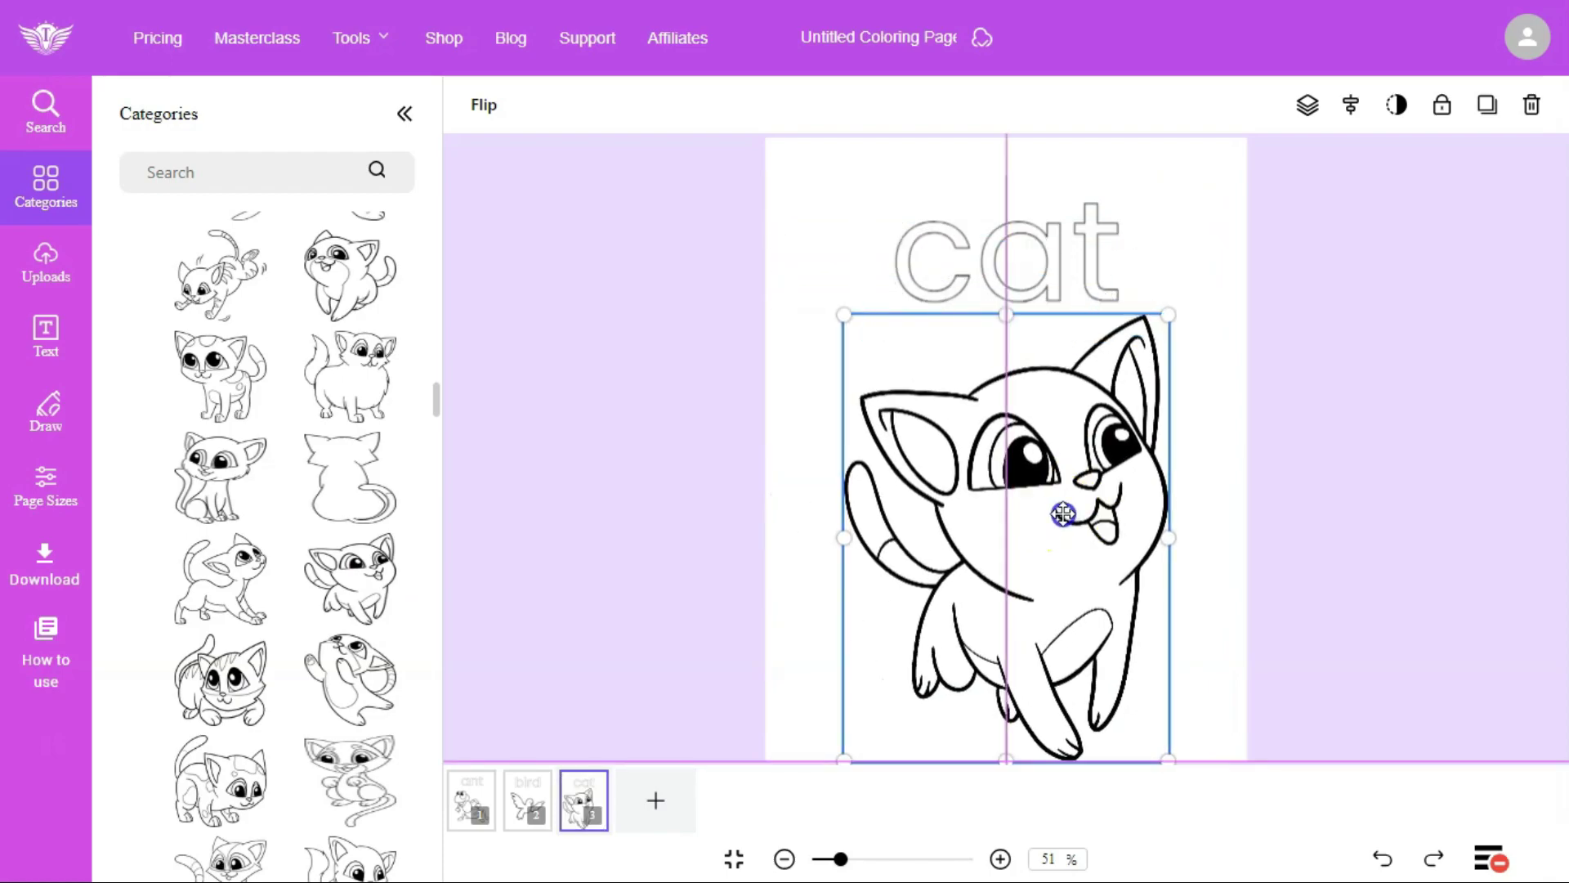
Rename the project to 'toddler coloring book' and download the pages as a PDF
{"action": "left_click", "coordinate": [1359, 477]}
{"action": "double_click", "coordinate": [876, 34]}
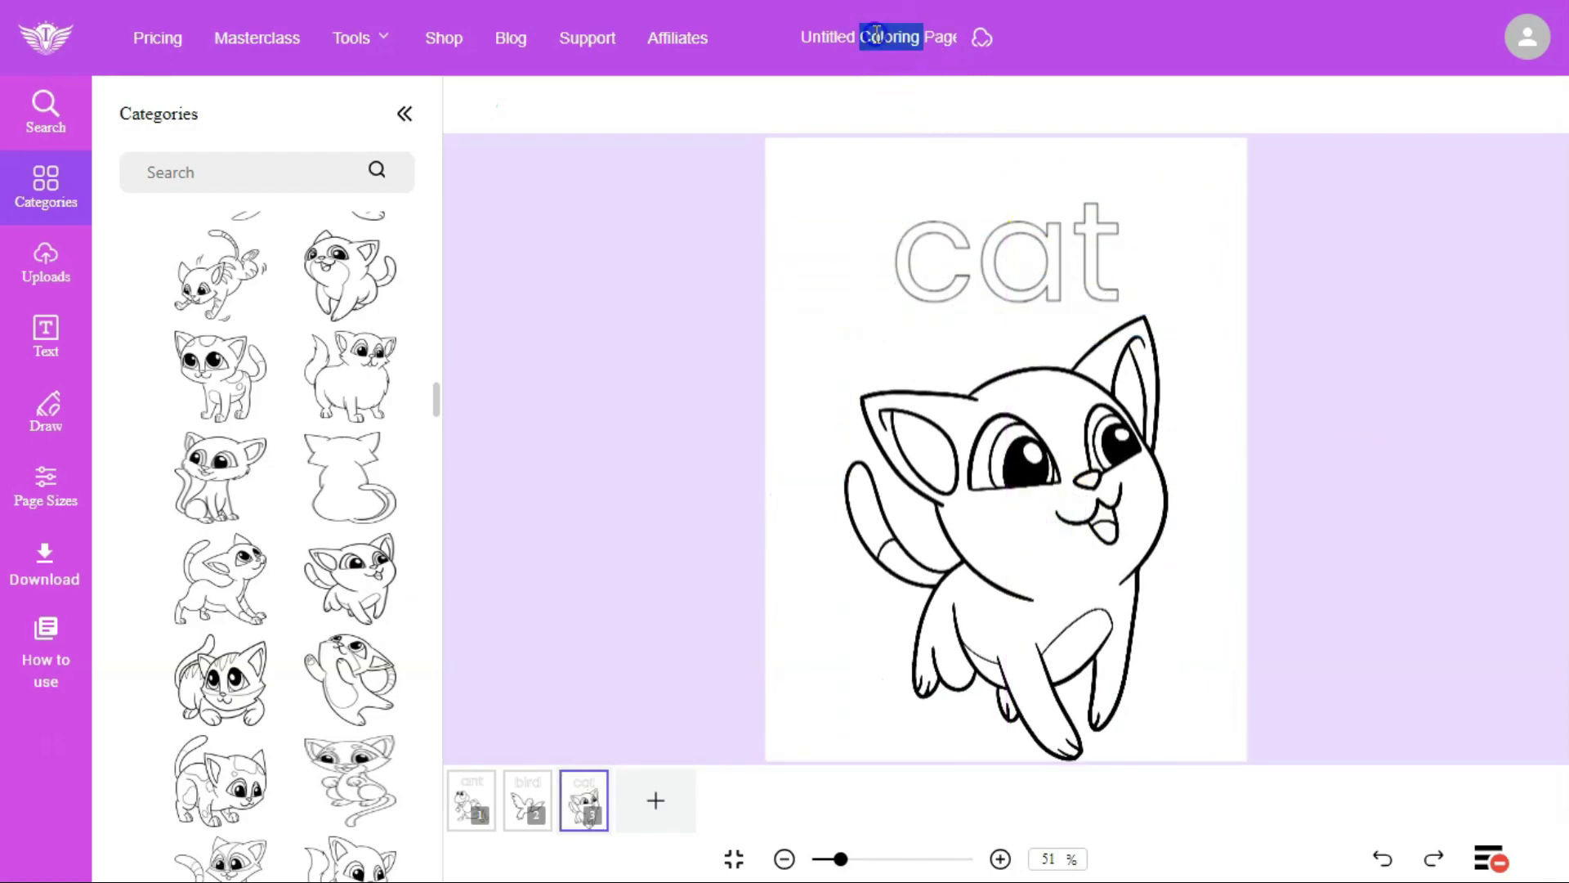
{"action": "left_click", "coordinate": [876, 34]}
{"action": "type", "text": "todd"}
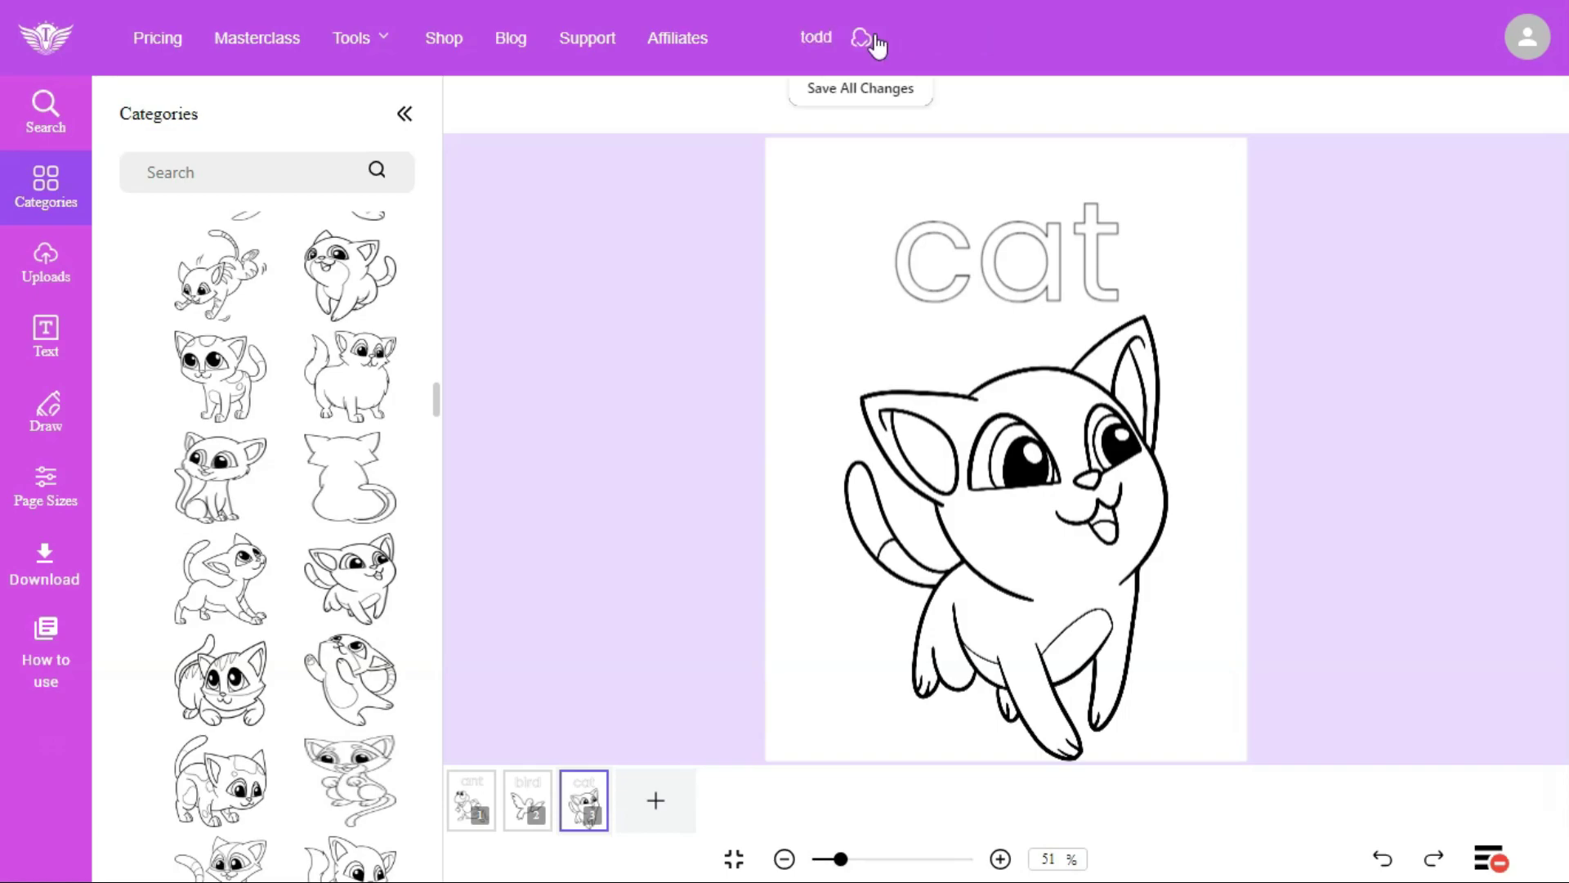
{"action": "type", "text": "ler coloring book"}
{"action": "left_click", "coordinate": [45, 572]}
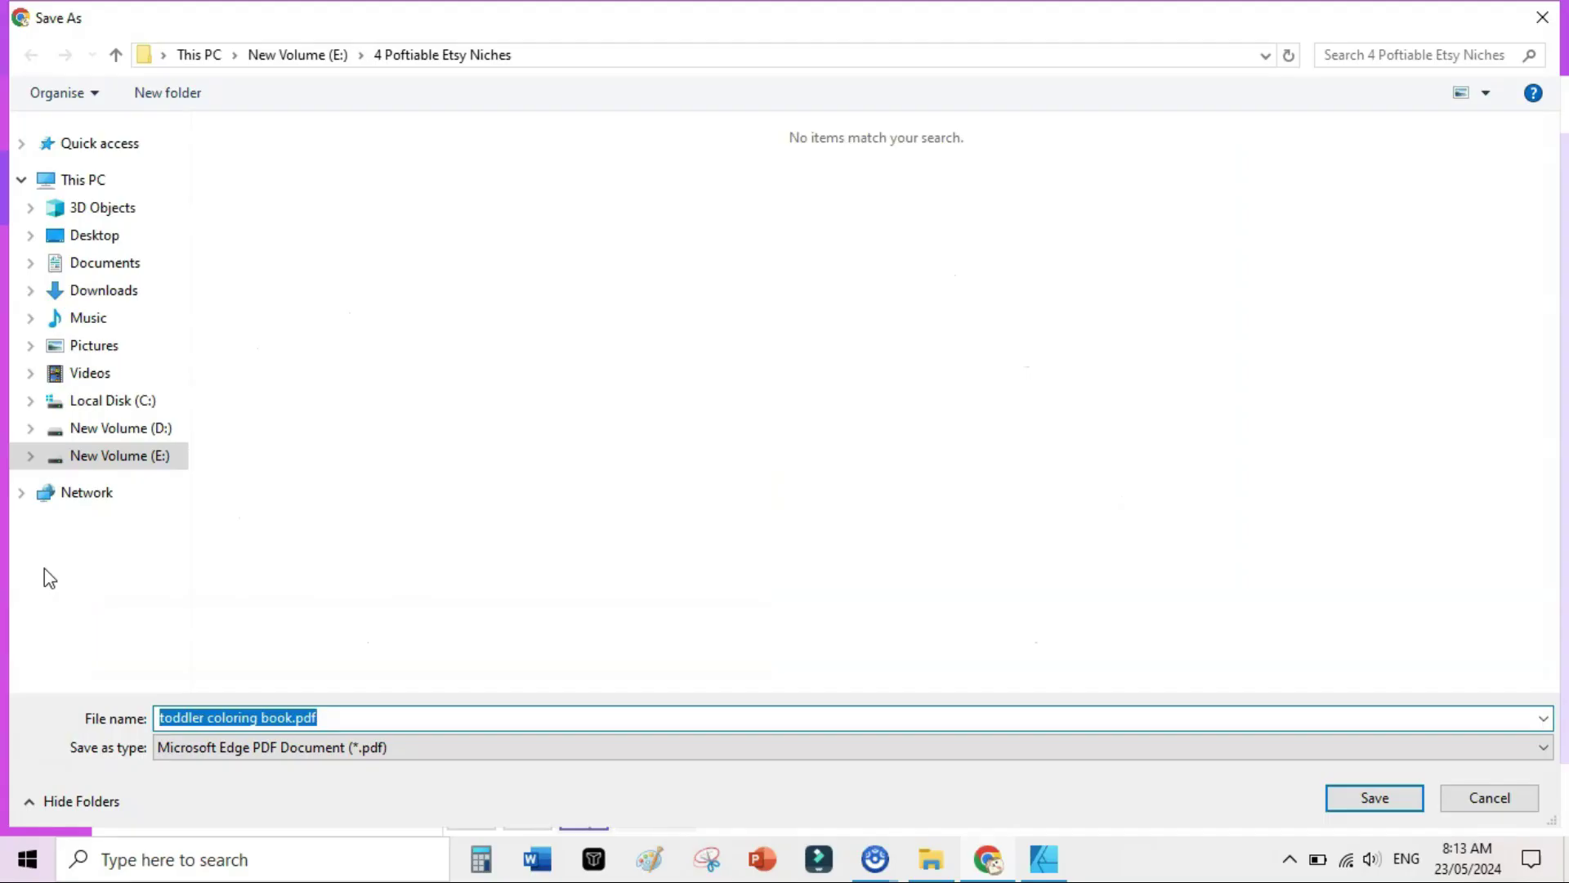
Save 'toddler coloring book.pdf' to the Toddler Coloring Pages folder and browse its pages in Acrobat
{"action": "left_click", "coordinate": [238, 287]}
{"action": "left_click", "coordinate": [1349, 797]}
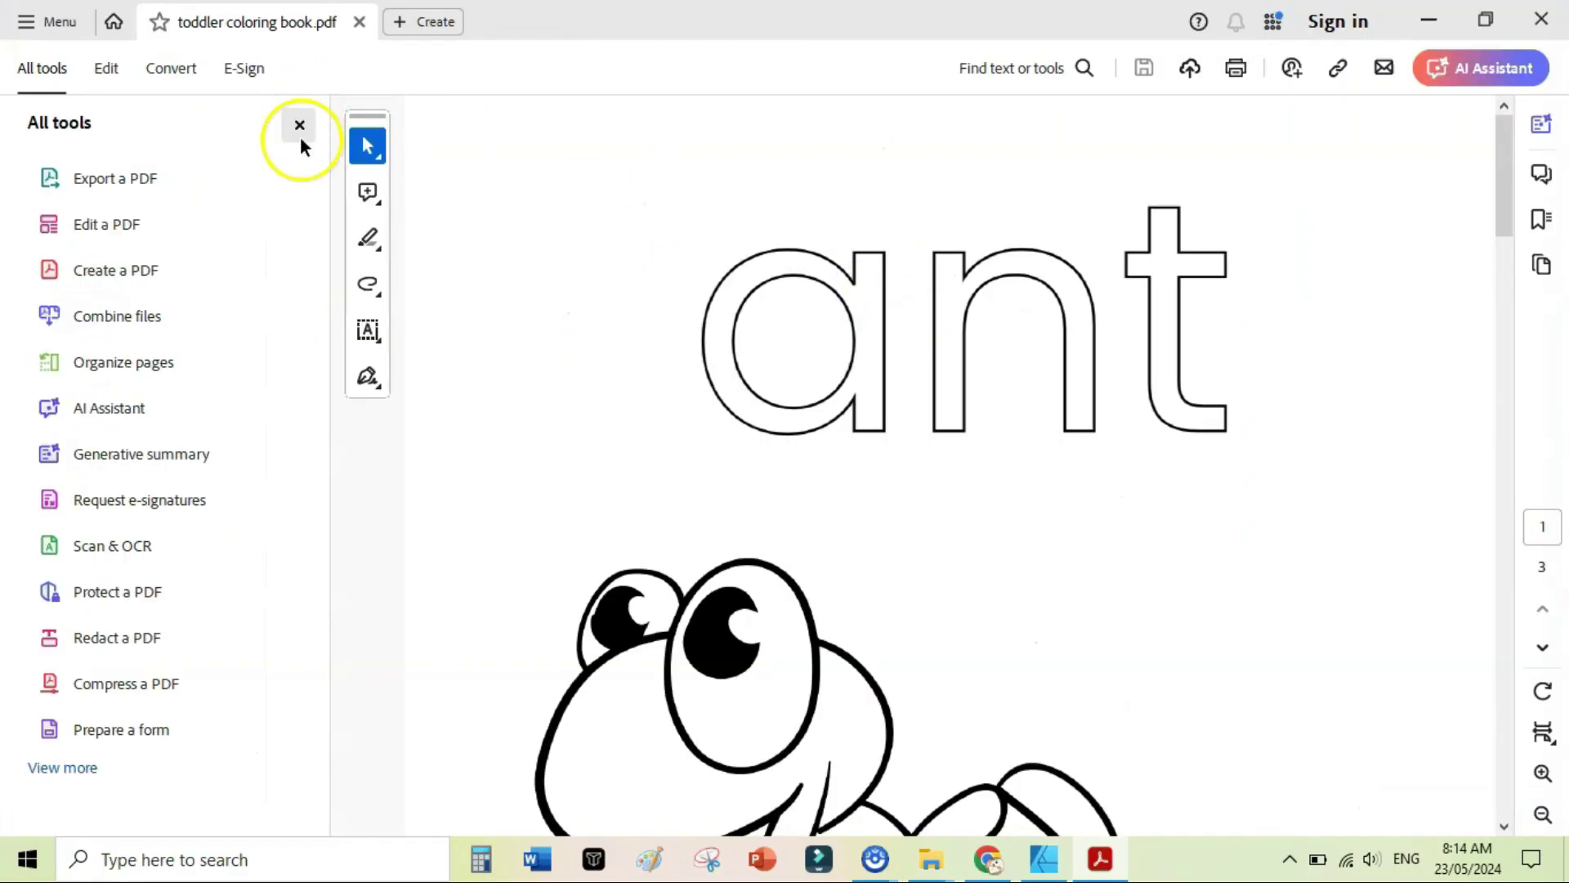
{"action": "left_click", "coordinate": [301, 136]}
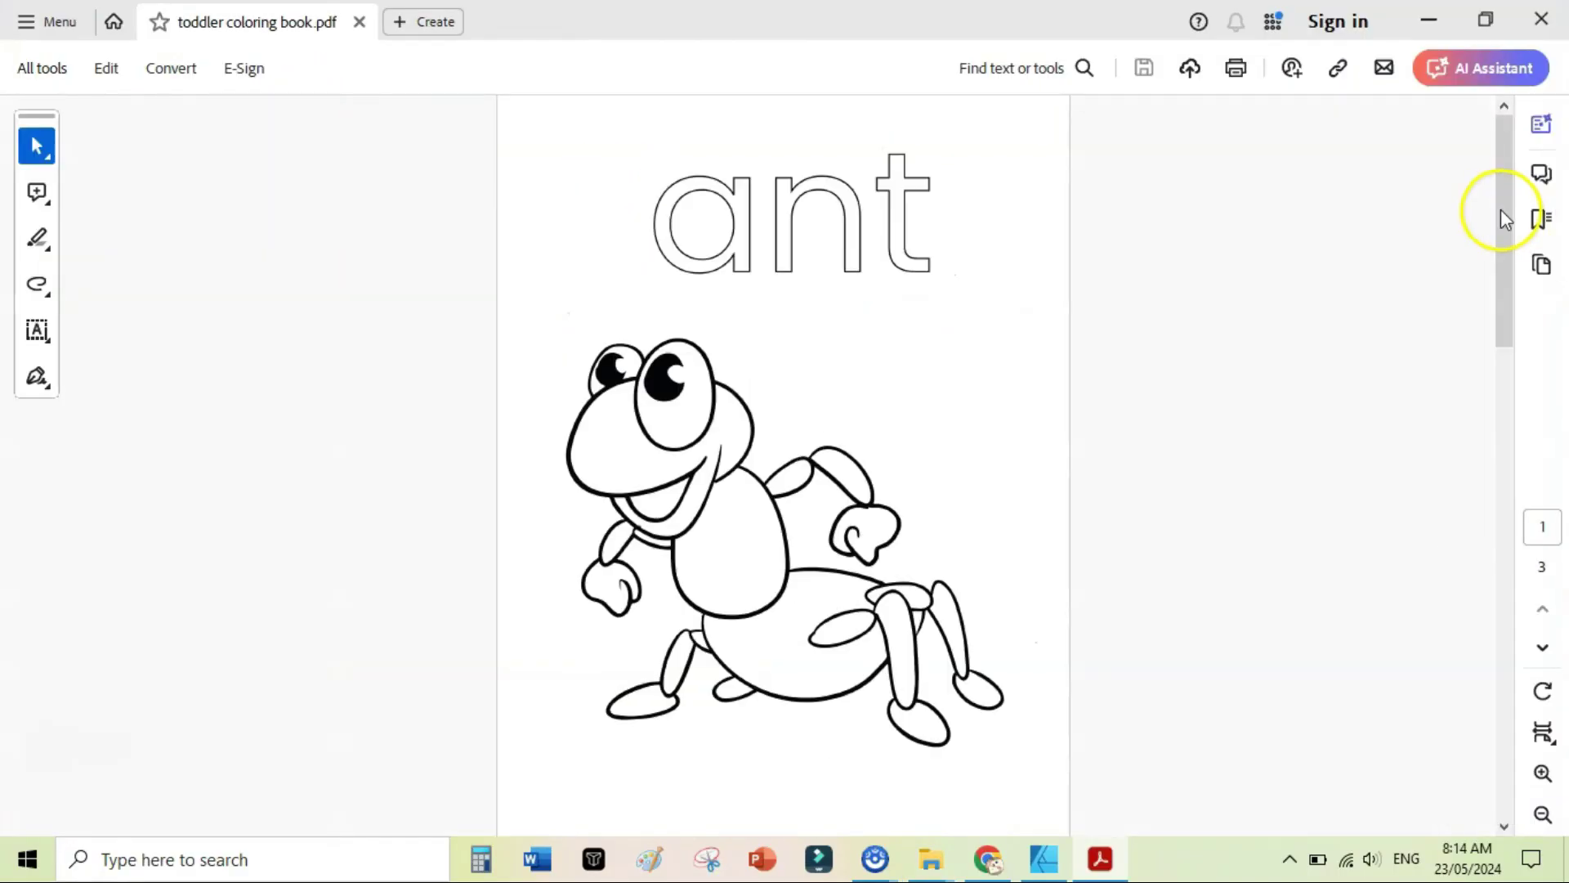
{"action": "left_click_drag", "start_coordinate": [1500, 210], "coordinate": [1500, 139]}
{"action": "left_click_drag", "start_coordinate": [1511, 211], "coordinate": [1494, 116]}
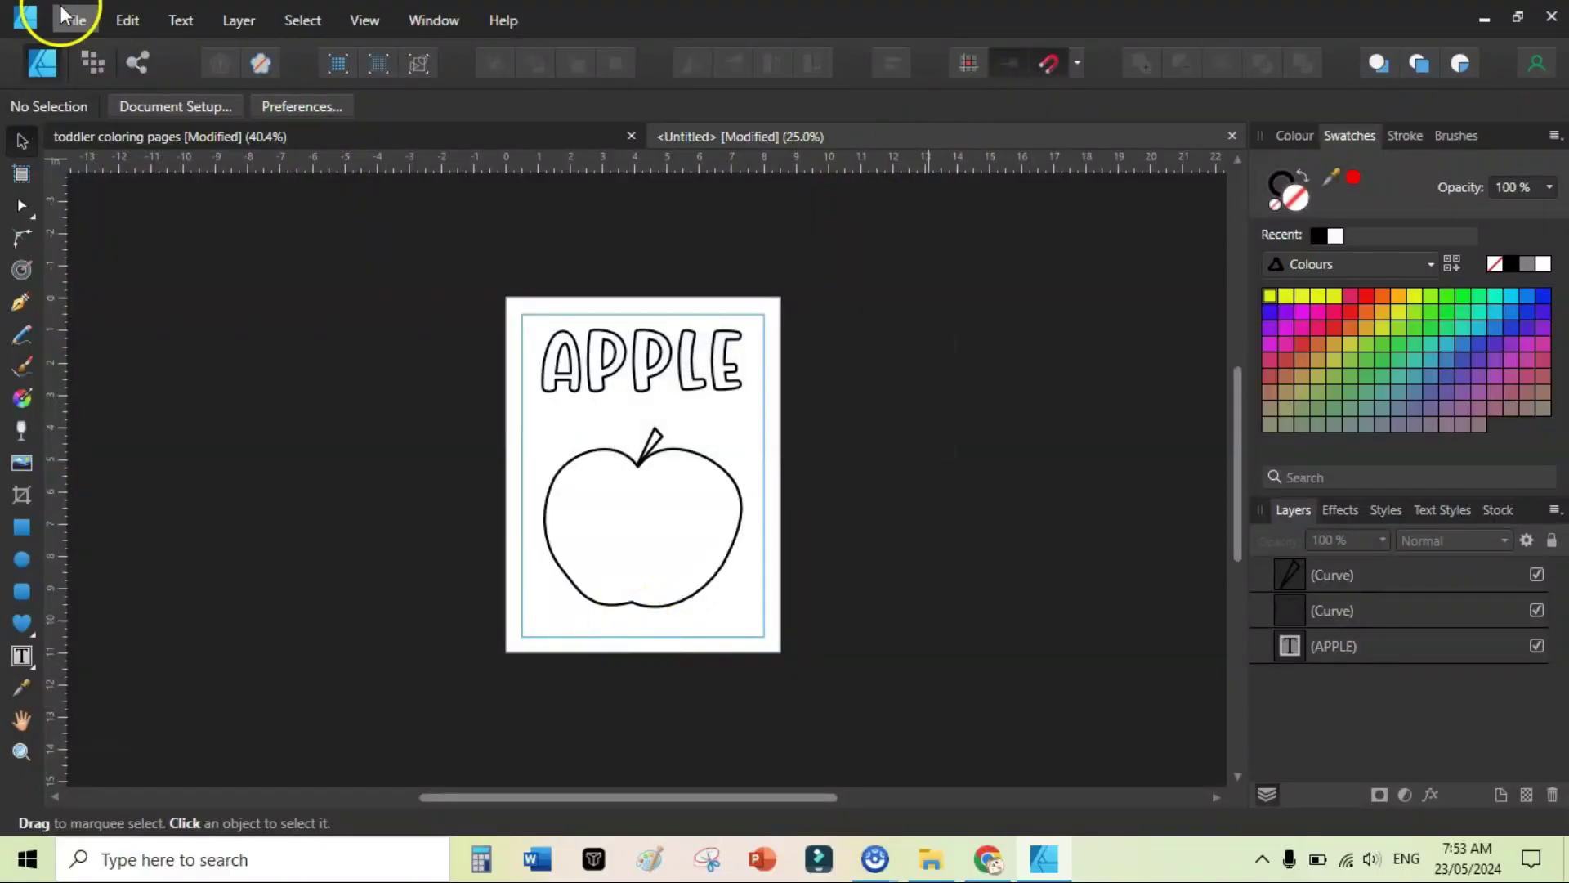
Start a PSD export named 'apple', then cancel the save dialog
{"action": "left_click", "coordinate": [59, 31]}
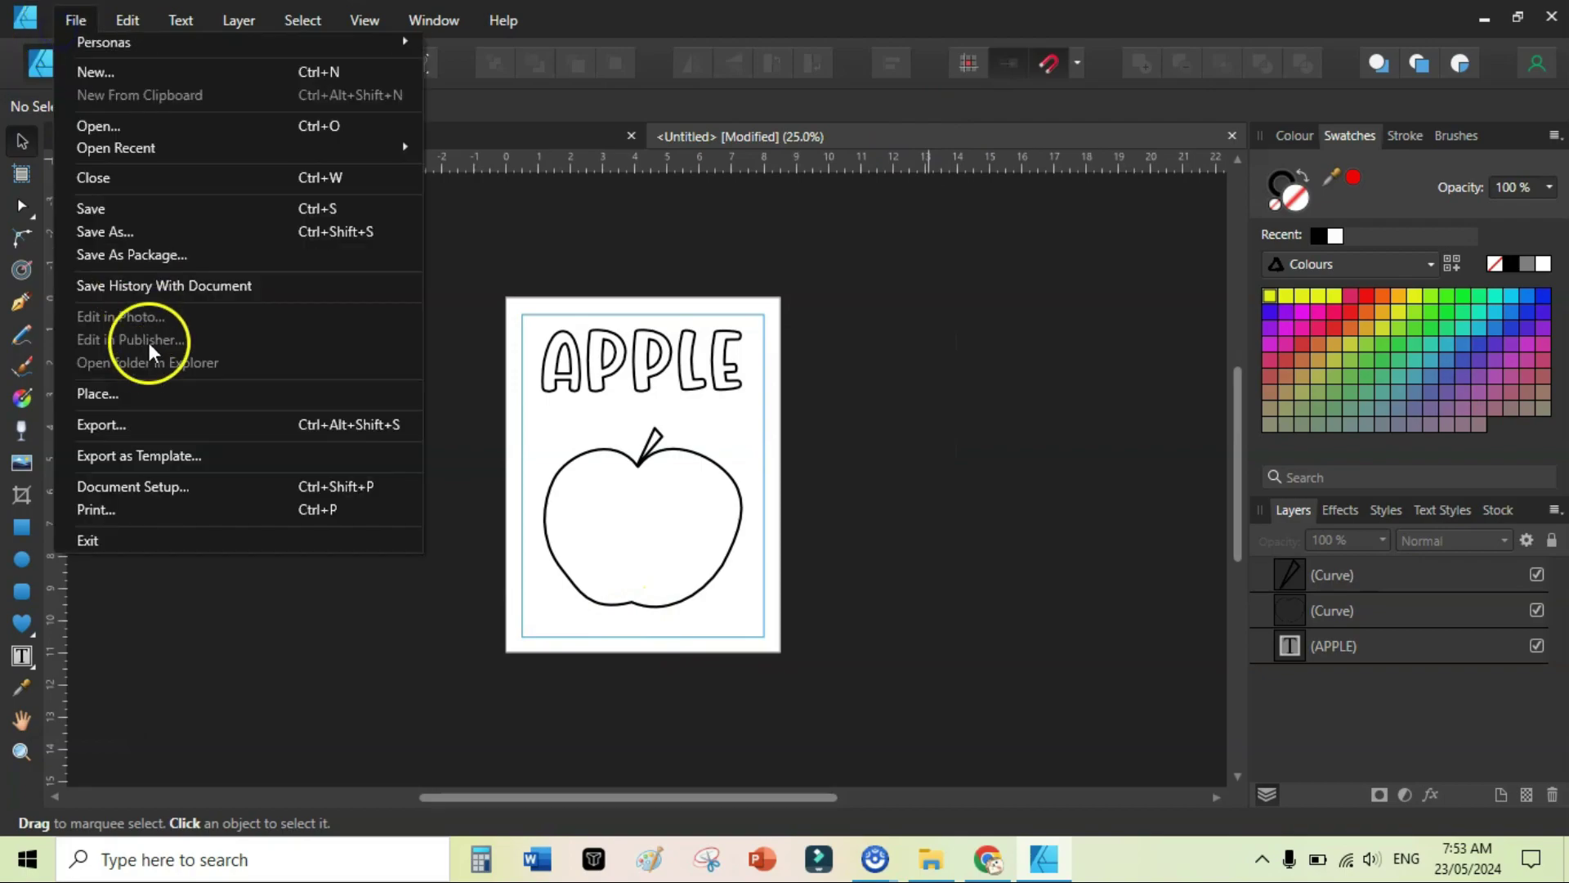
{"action": "left_click", "coordinate": [135, 426]}
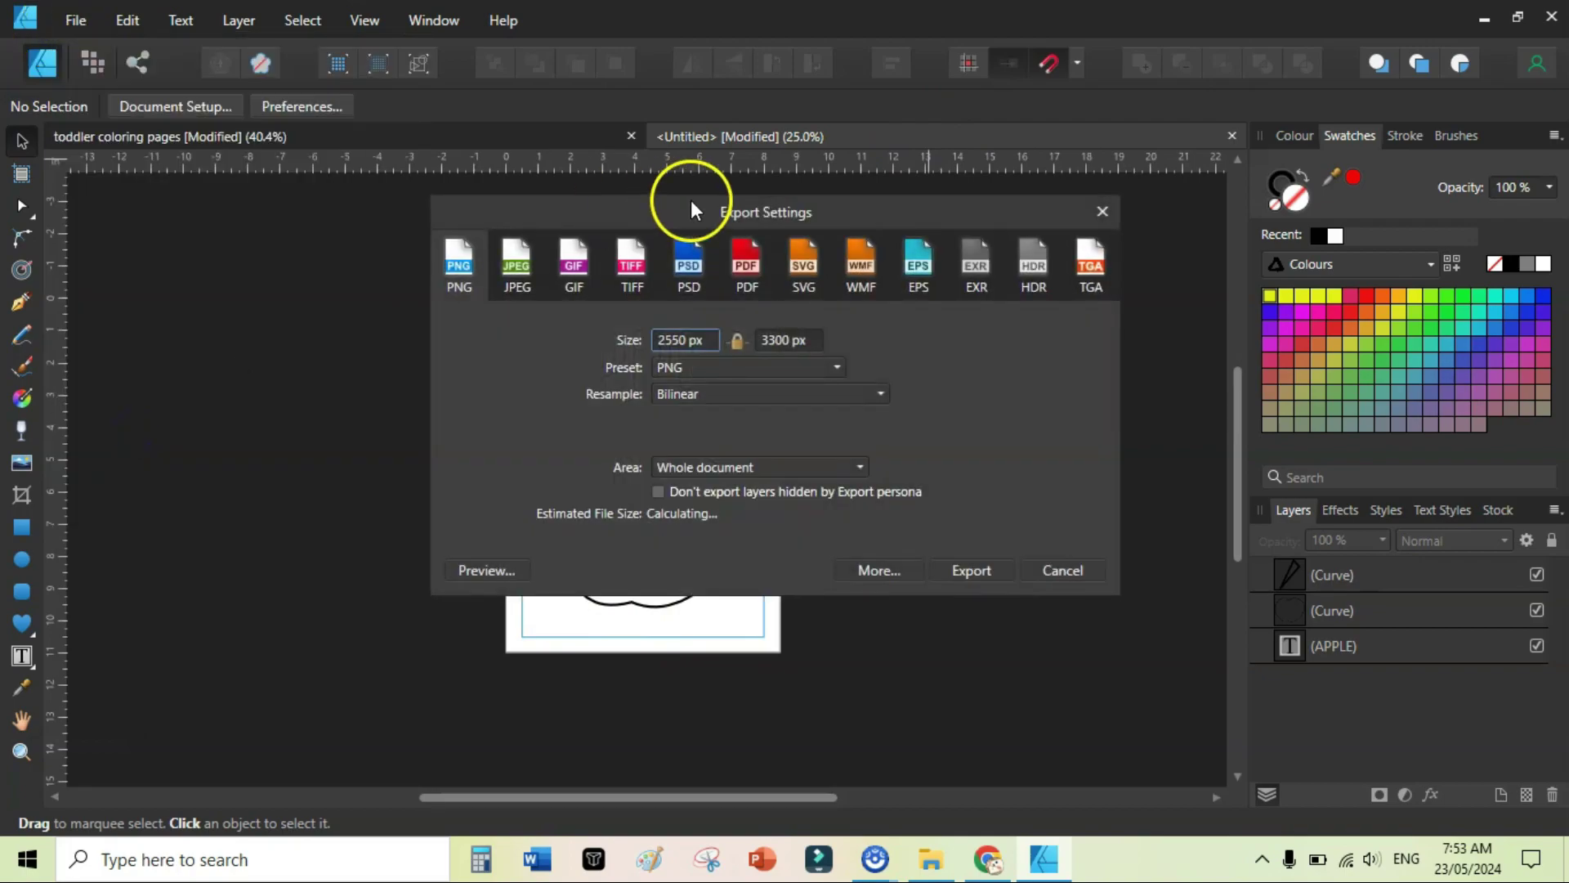
{"action": "left_click", "coordinate": [700, 272]}
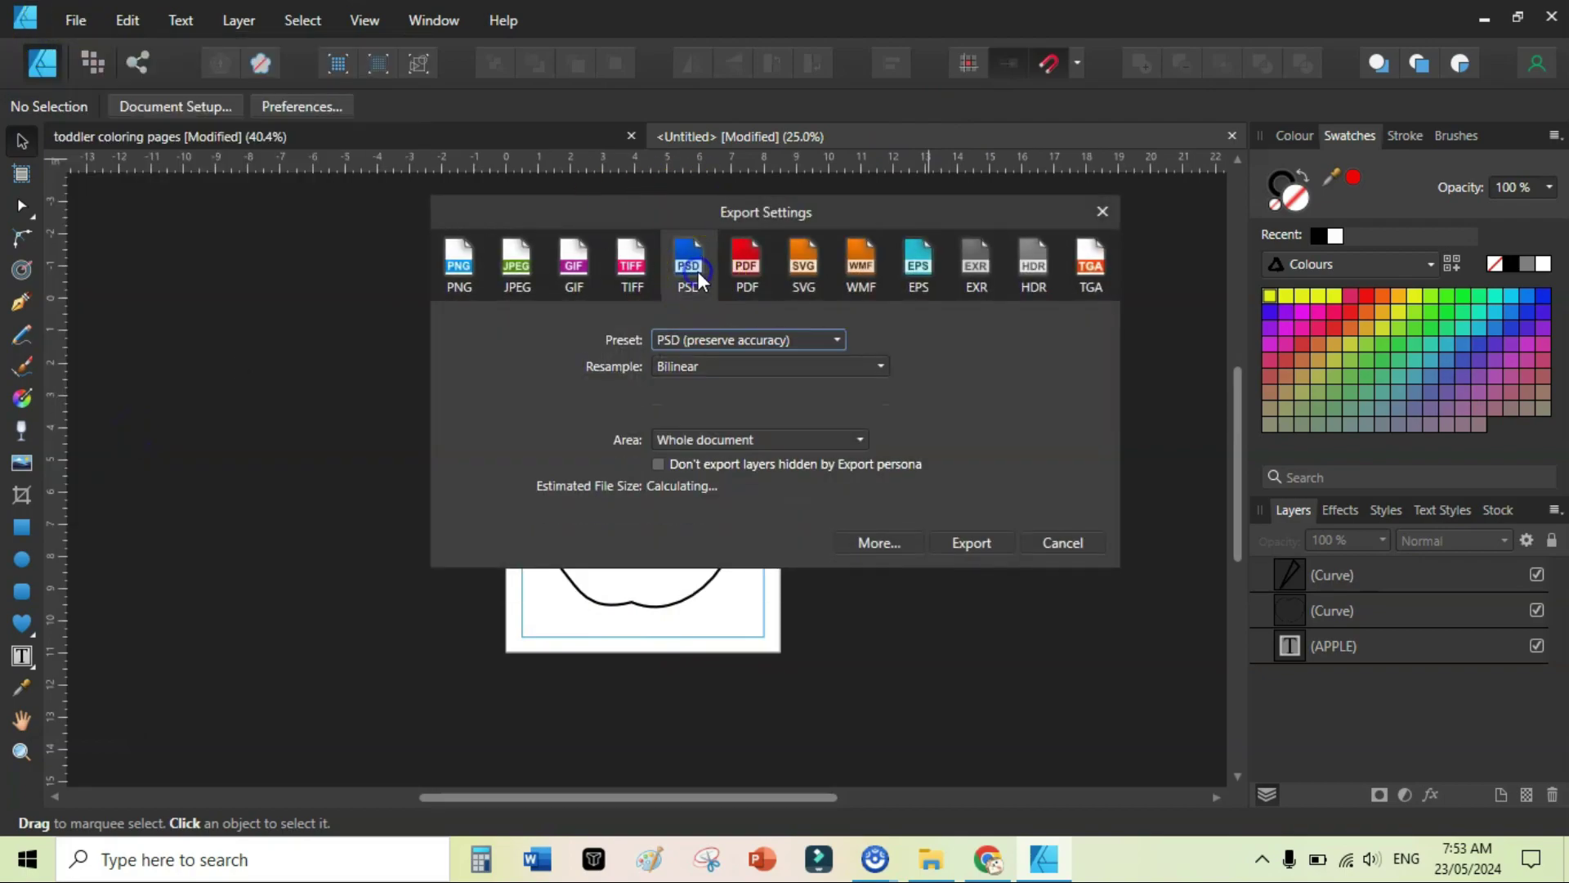
{"action": "left_click", "coordinate": [983, 533]}
{"action": "type", "text": "ap"}
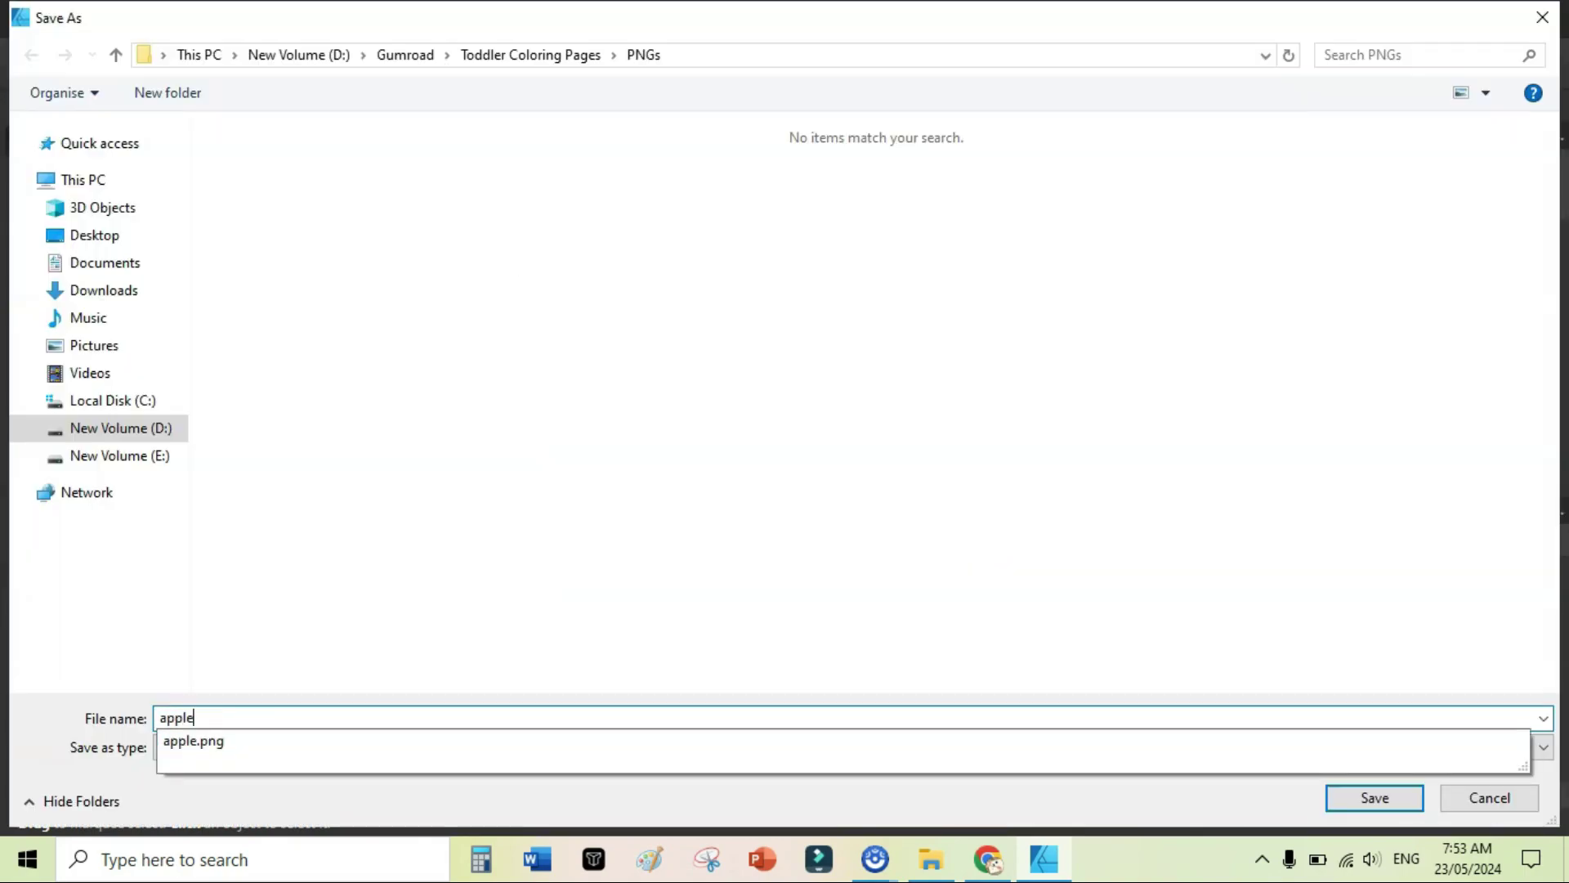
{"action": "type", "text": "ple"}
{"action": "key", "text": "Return"}
Switch the export format to PDF, then return to the APPLE document in Affinity Designer
{"action": "left_click", "coordinate": [76, 21]}
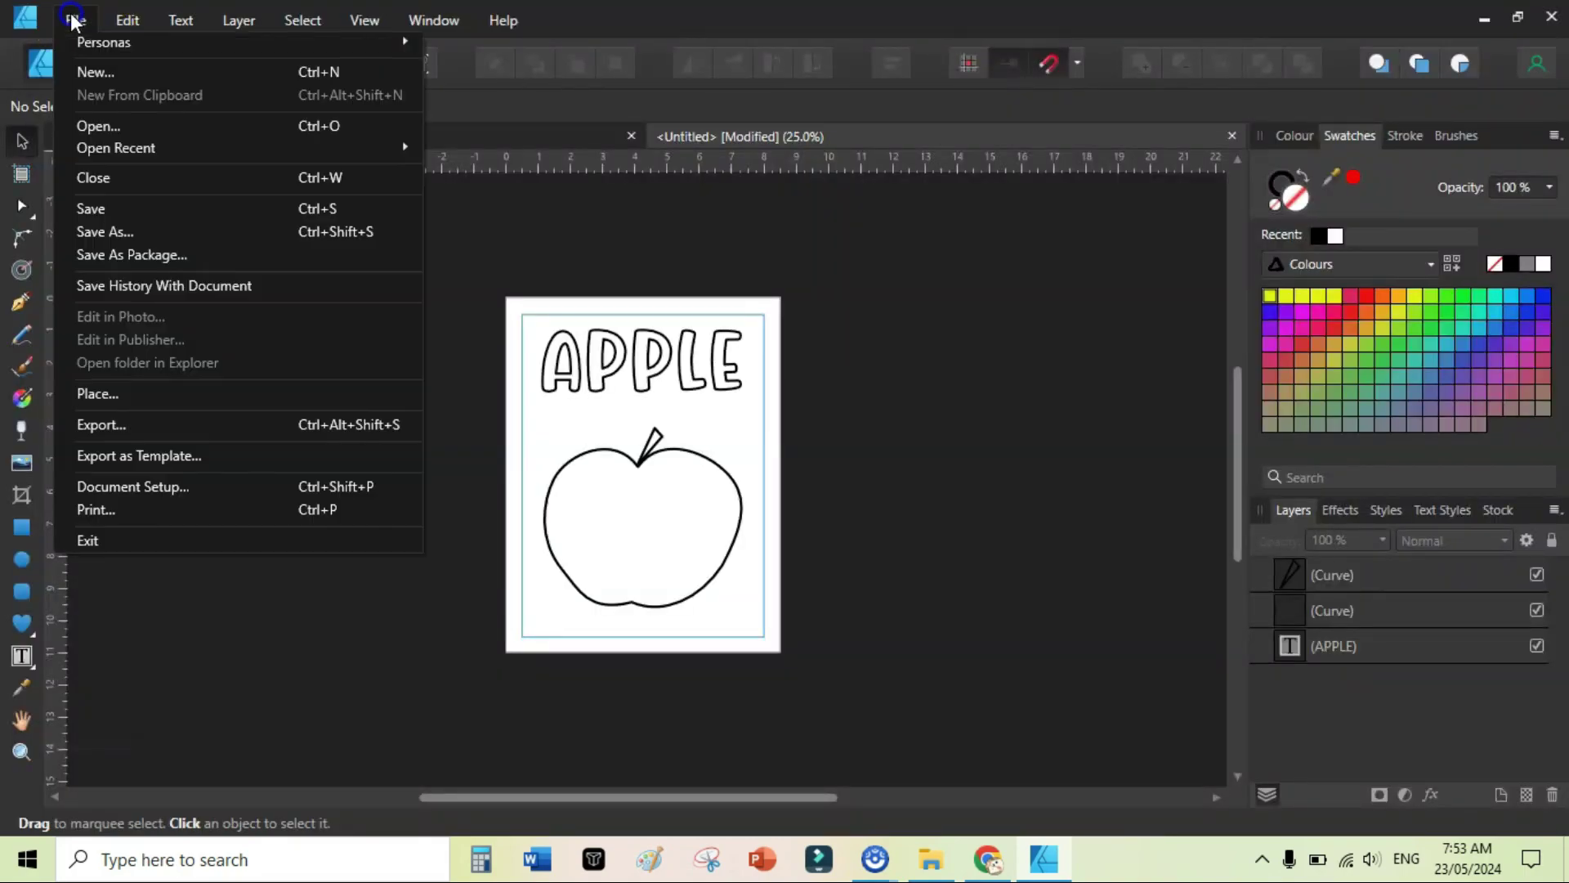
{"action": "left_click", "coordinate": [159, 428]}
{"action": "left_click", "coordinate": [732, 290]}
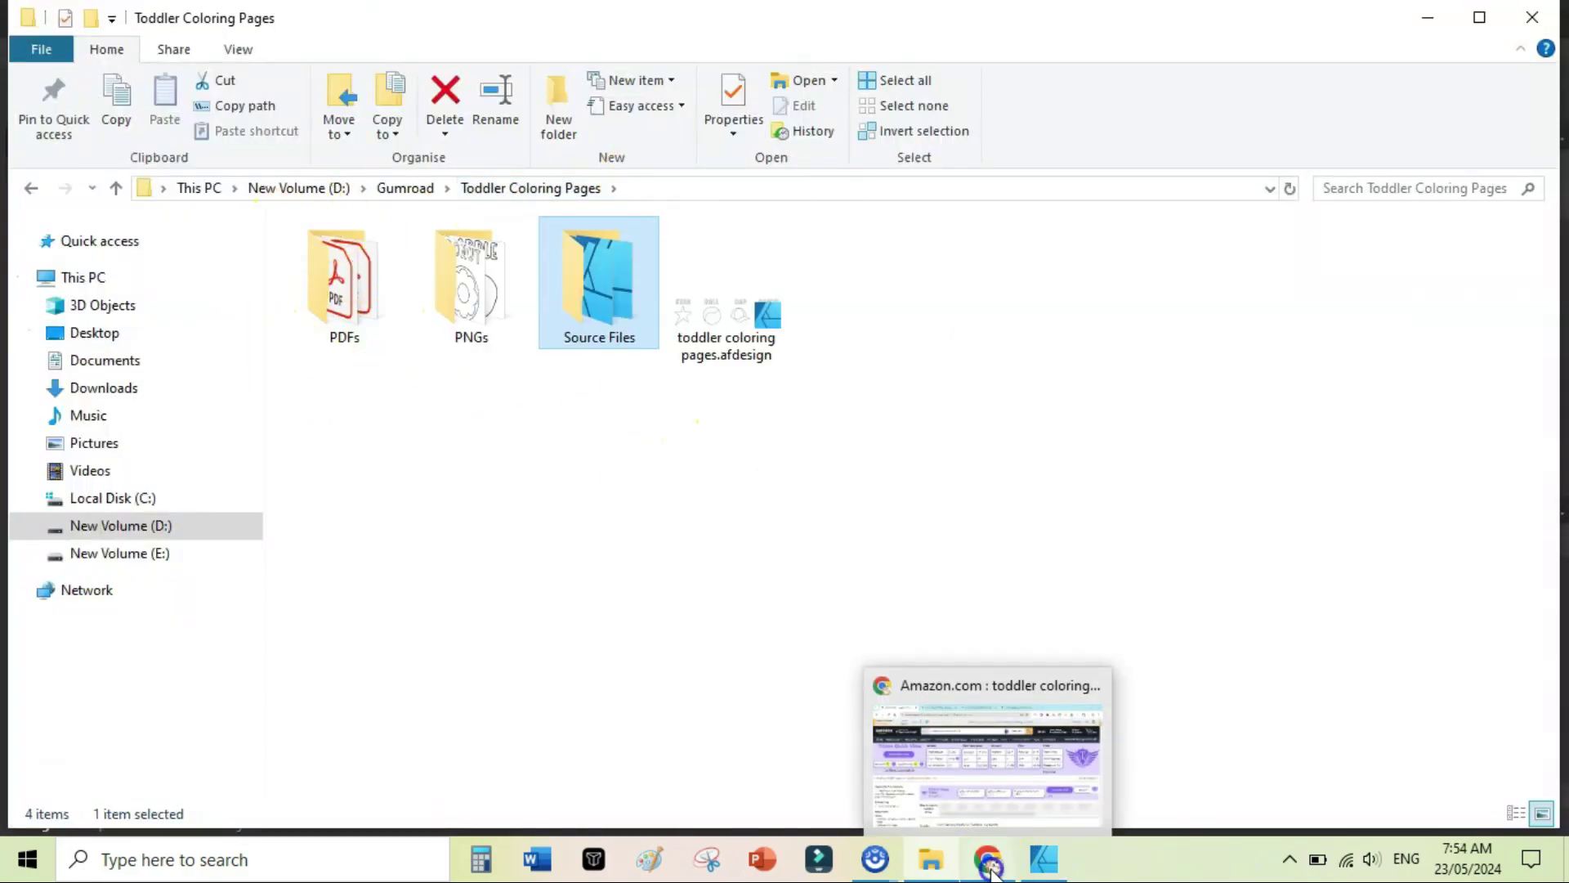
{"action": "left_click", "coordinate": [991, 868]}
{"action": "left_click", "coordinate": [991, 868]}
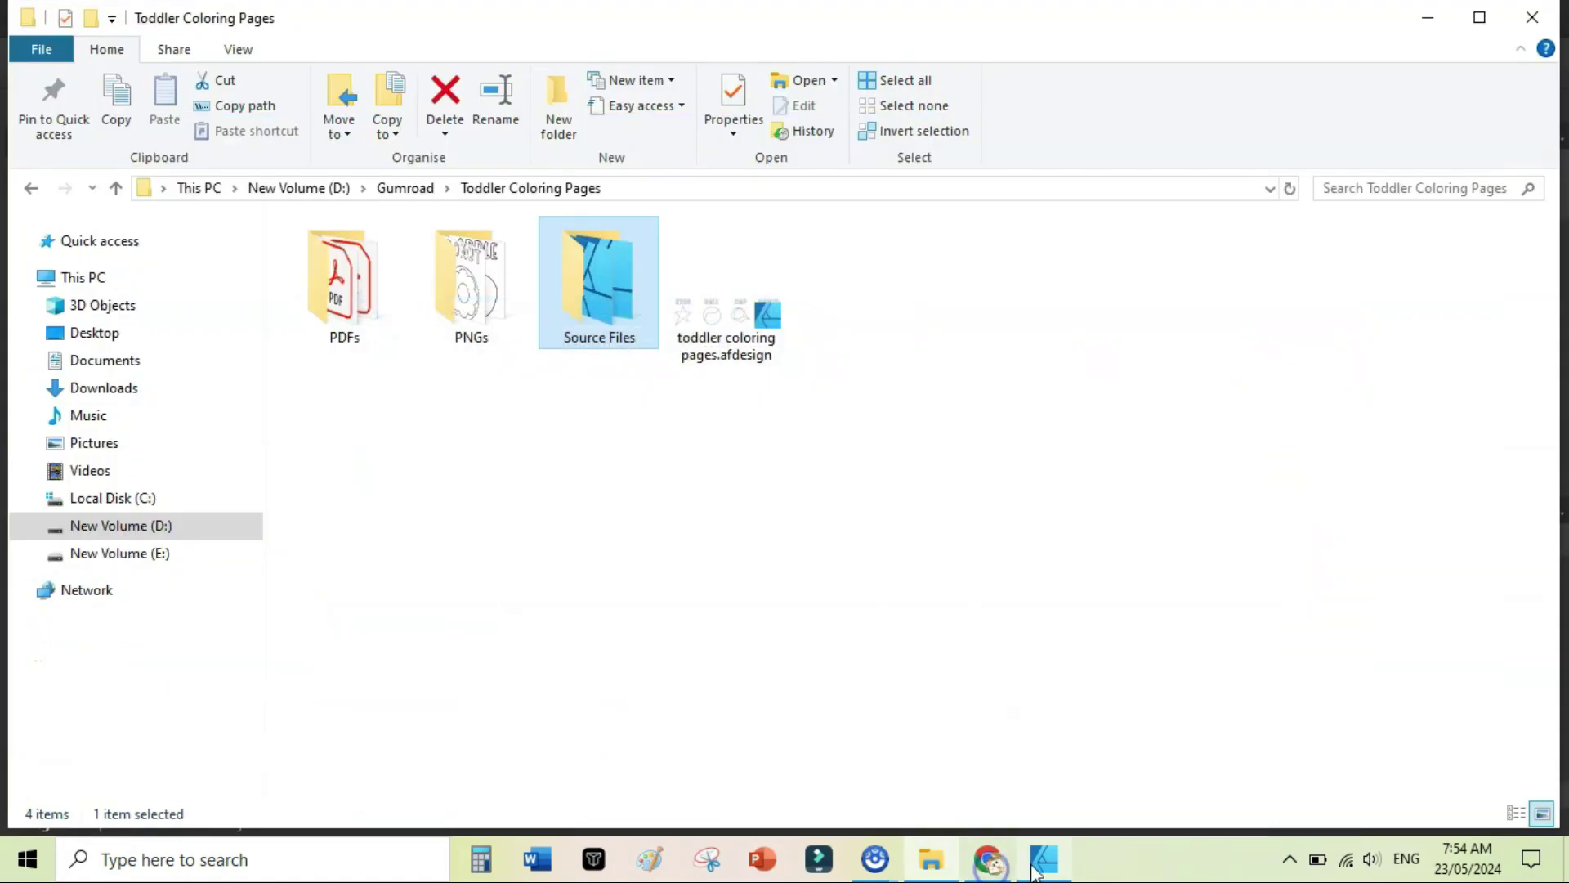
{"action": "left_click", "coordinate": [1044, 858]}
{"action": "left_click_drag", "start_coordinate": [650, 799], "coordinate": [910, 789]}
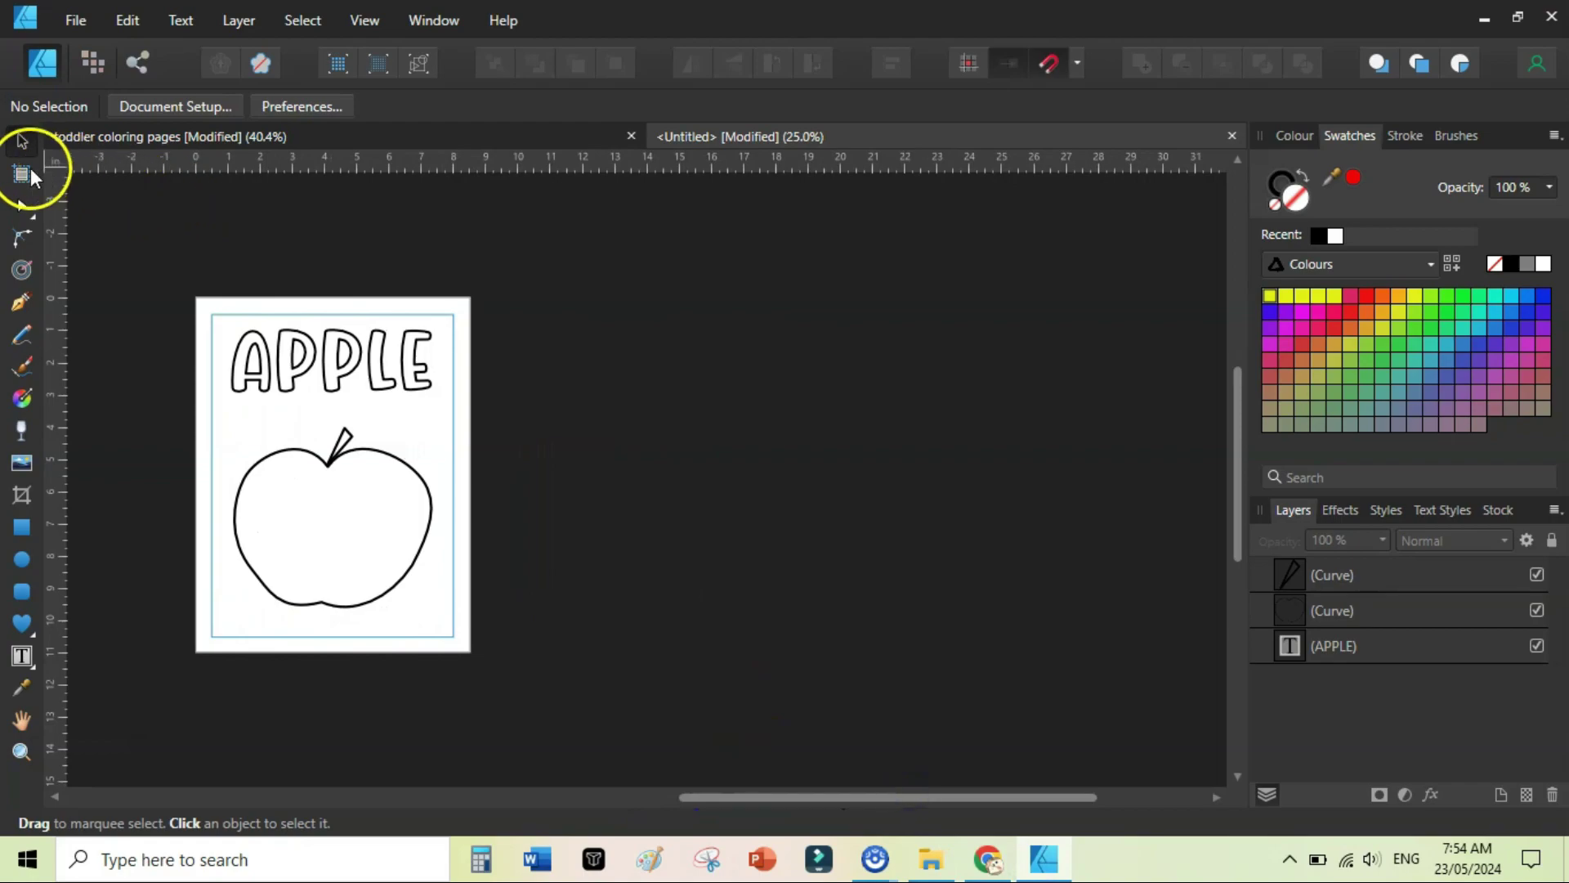
Turn the APPLE page into an artboard named 'apple'
{"action": "left_click", "coordinate": [23, 176]}
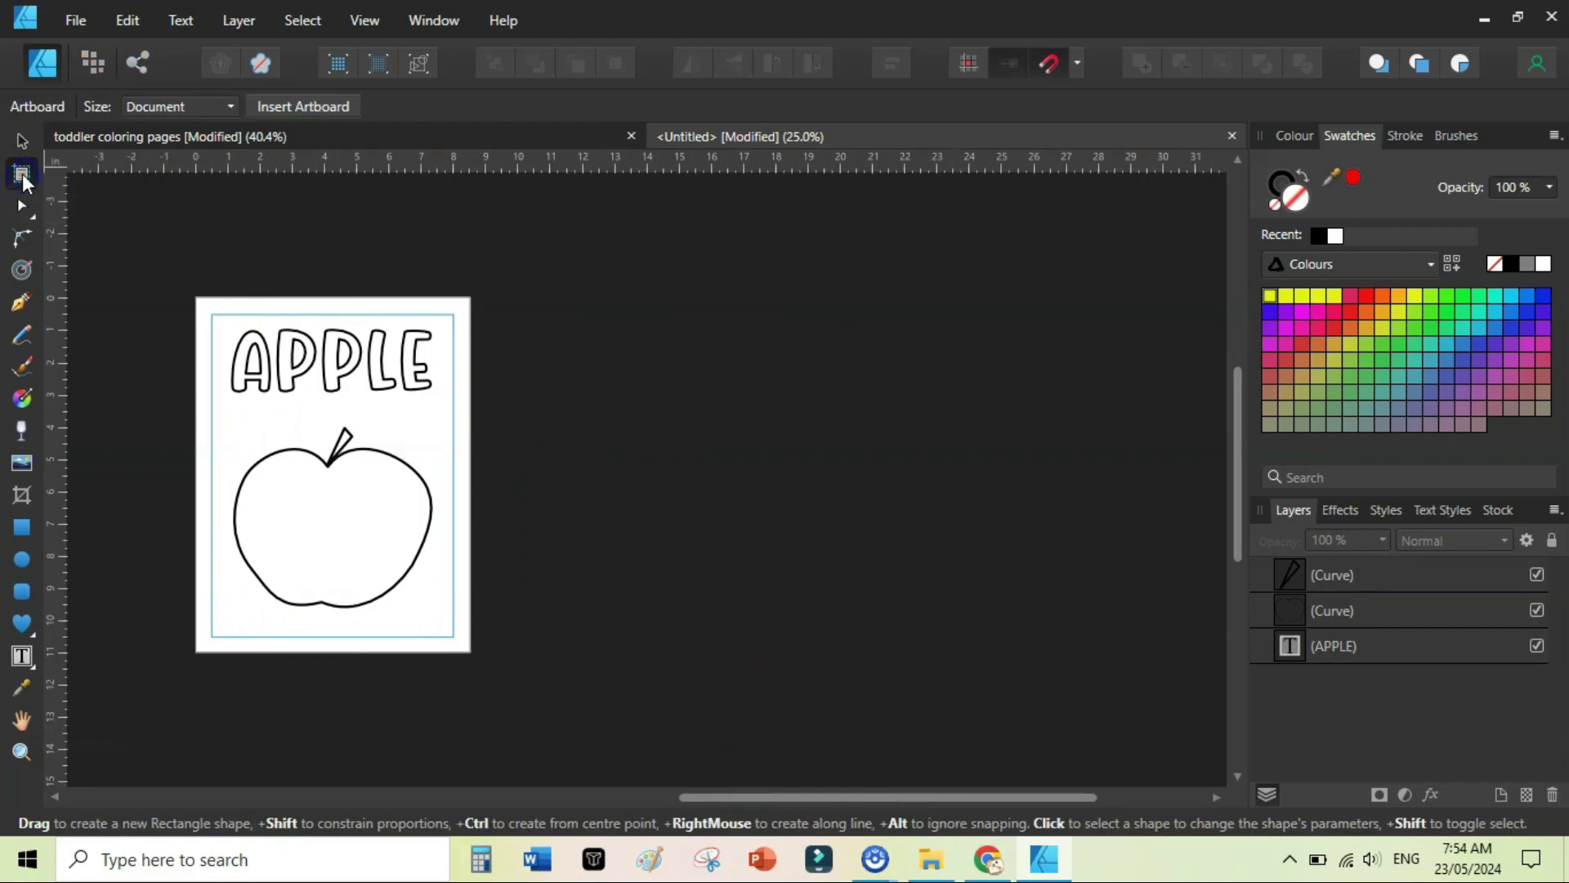
{"action": "left_click", "coordinate": [276, 106]}
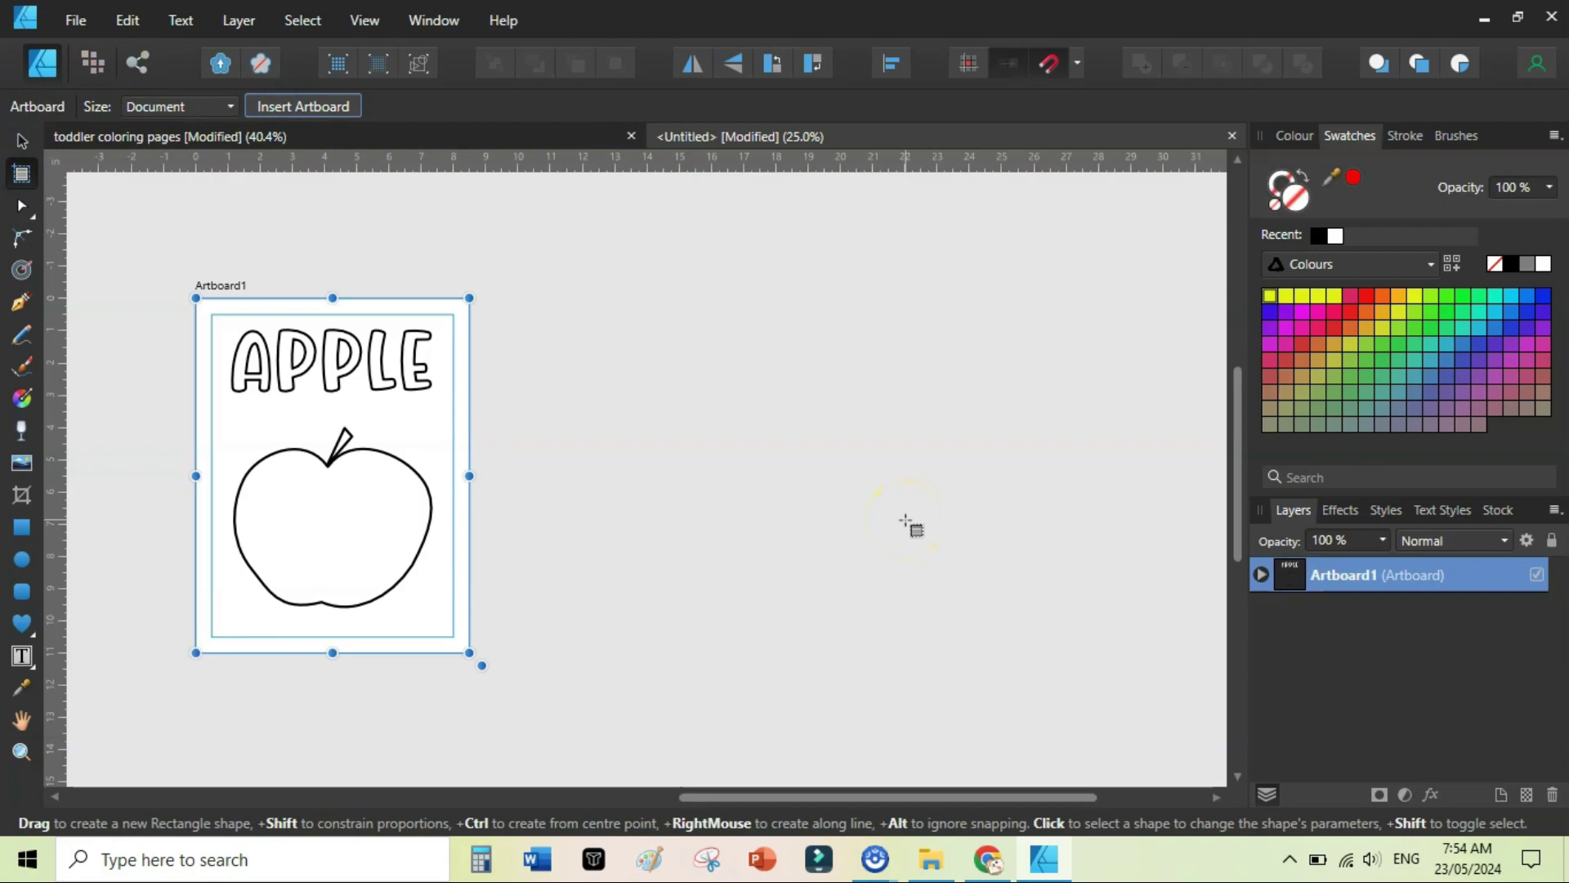
{"action": "double_click", "coordinate": [1344, 577]}
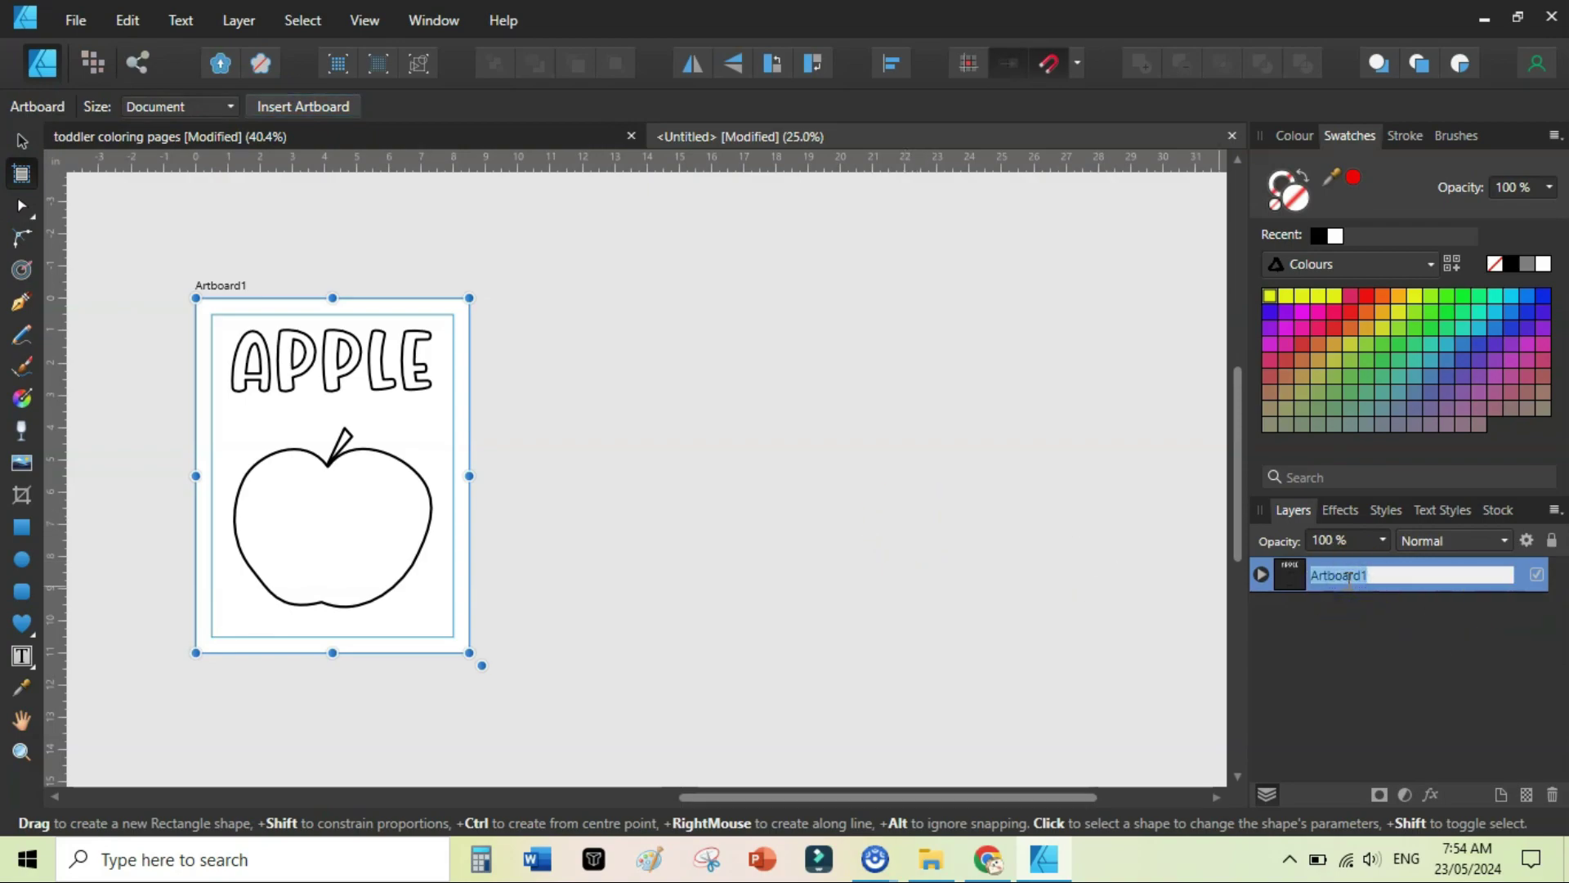
{"action": "type", "text": "apple"}
{"action": "key", "text": "Return"}
Duplicate the artboard, name the copy 'ball', and move it right of apple
{"action": "key", "text": "ctrl+j"}
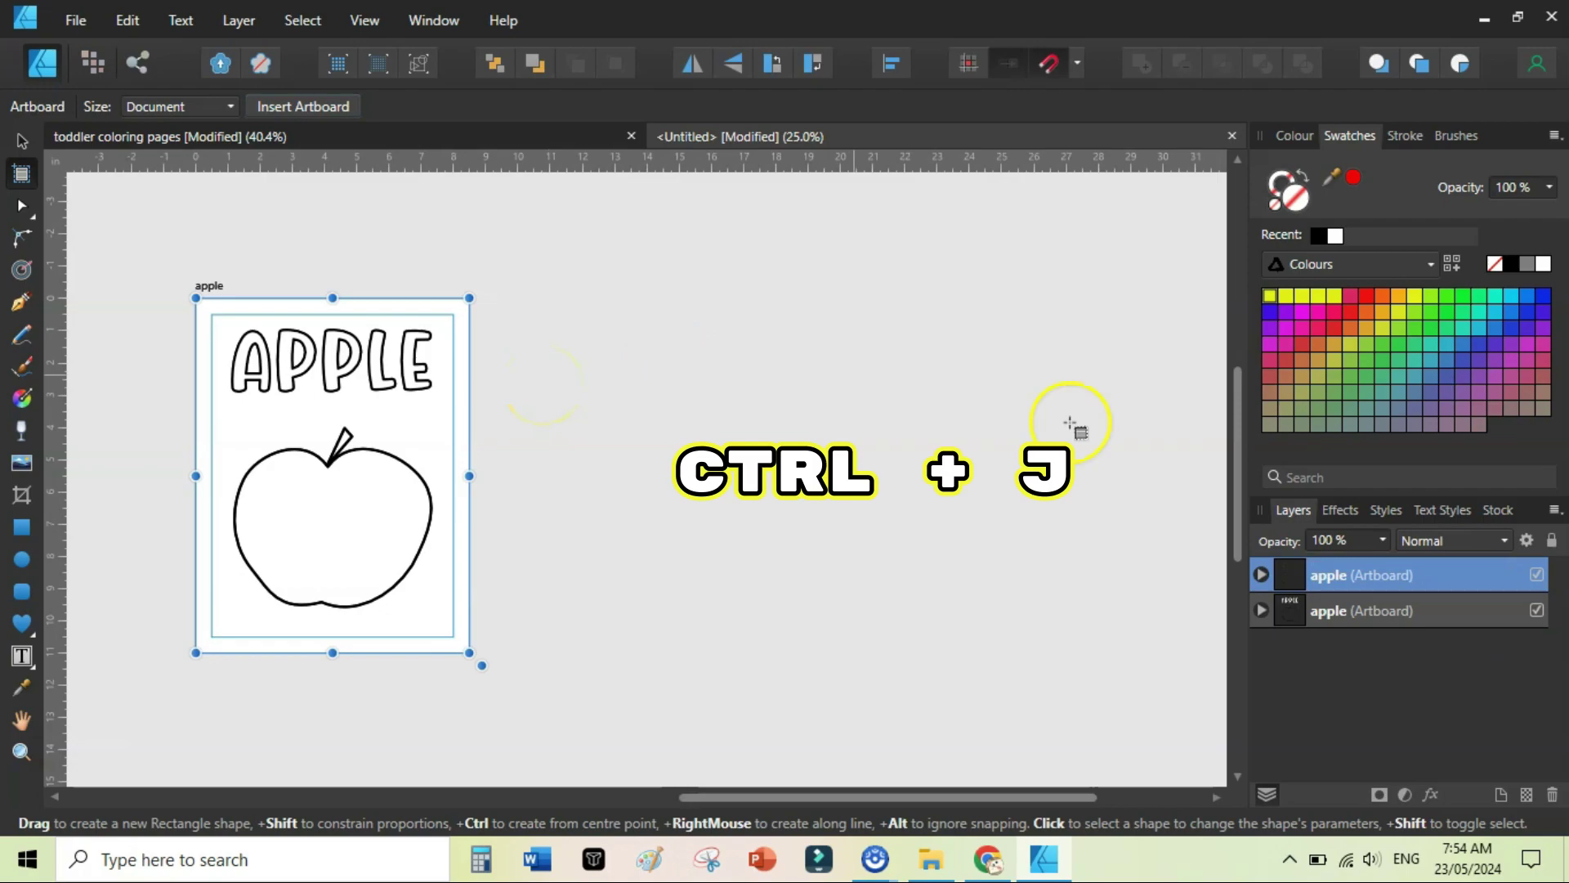
{"action": "double_click", "coordinate": [1336, 577]}
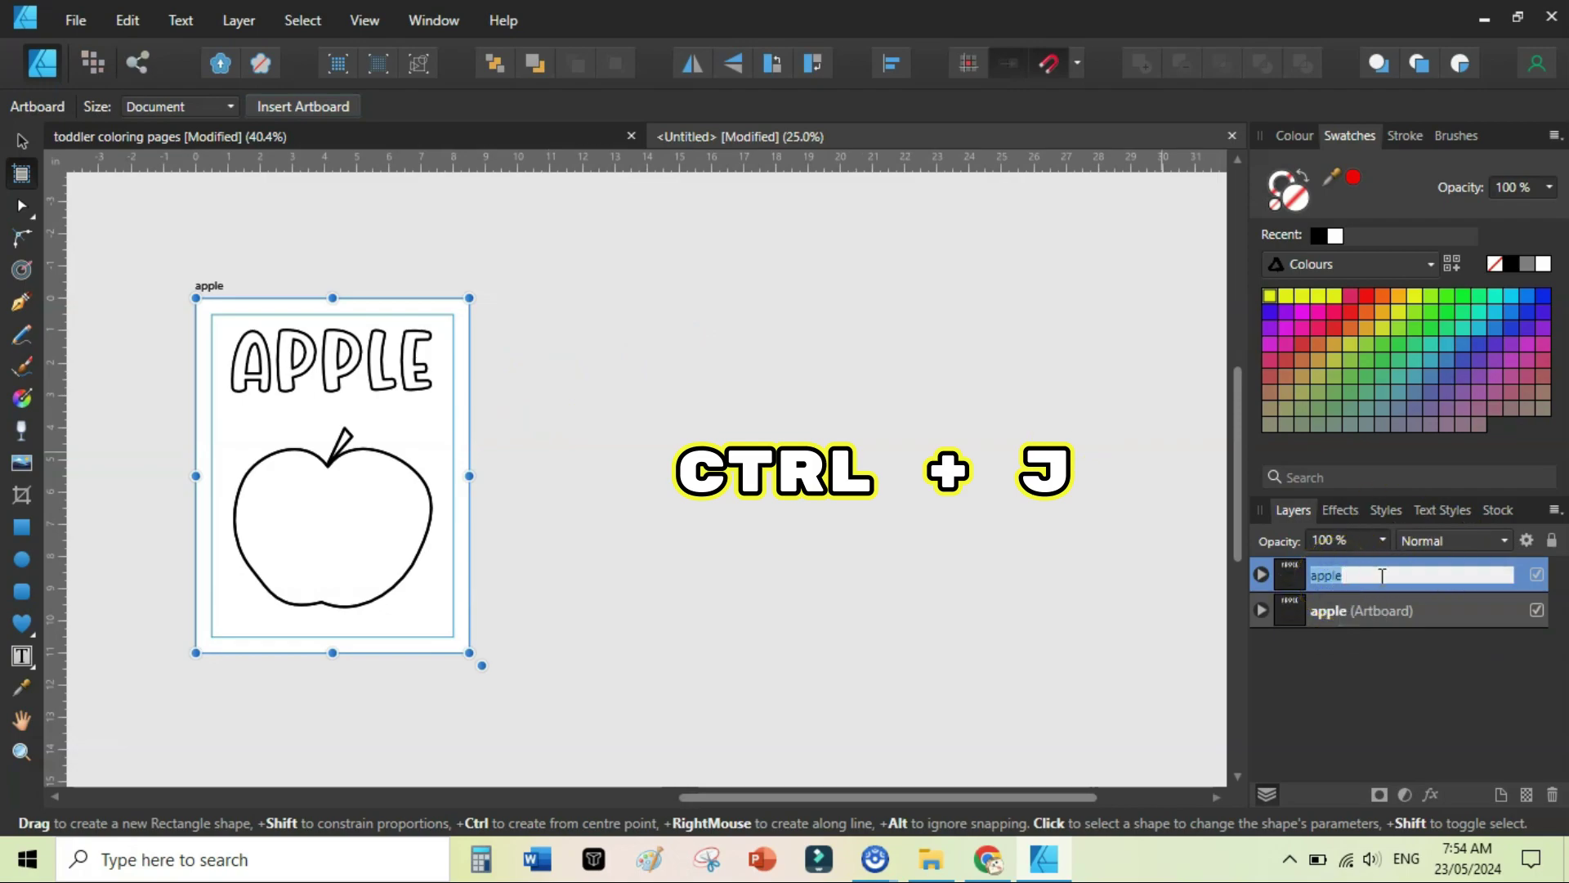
{"action": "type", "text": "ball"}
{"action": "key", "text": "Return"}
{"action": "left_click", "coordinate": [22, 143]}
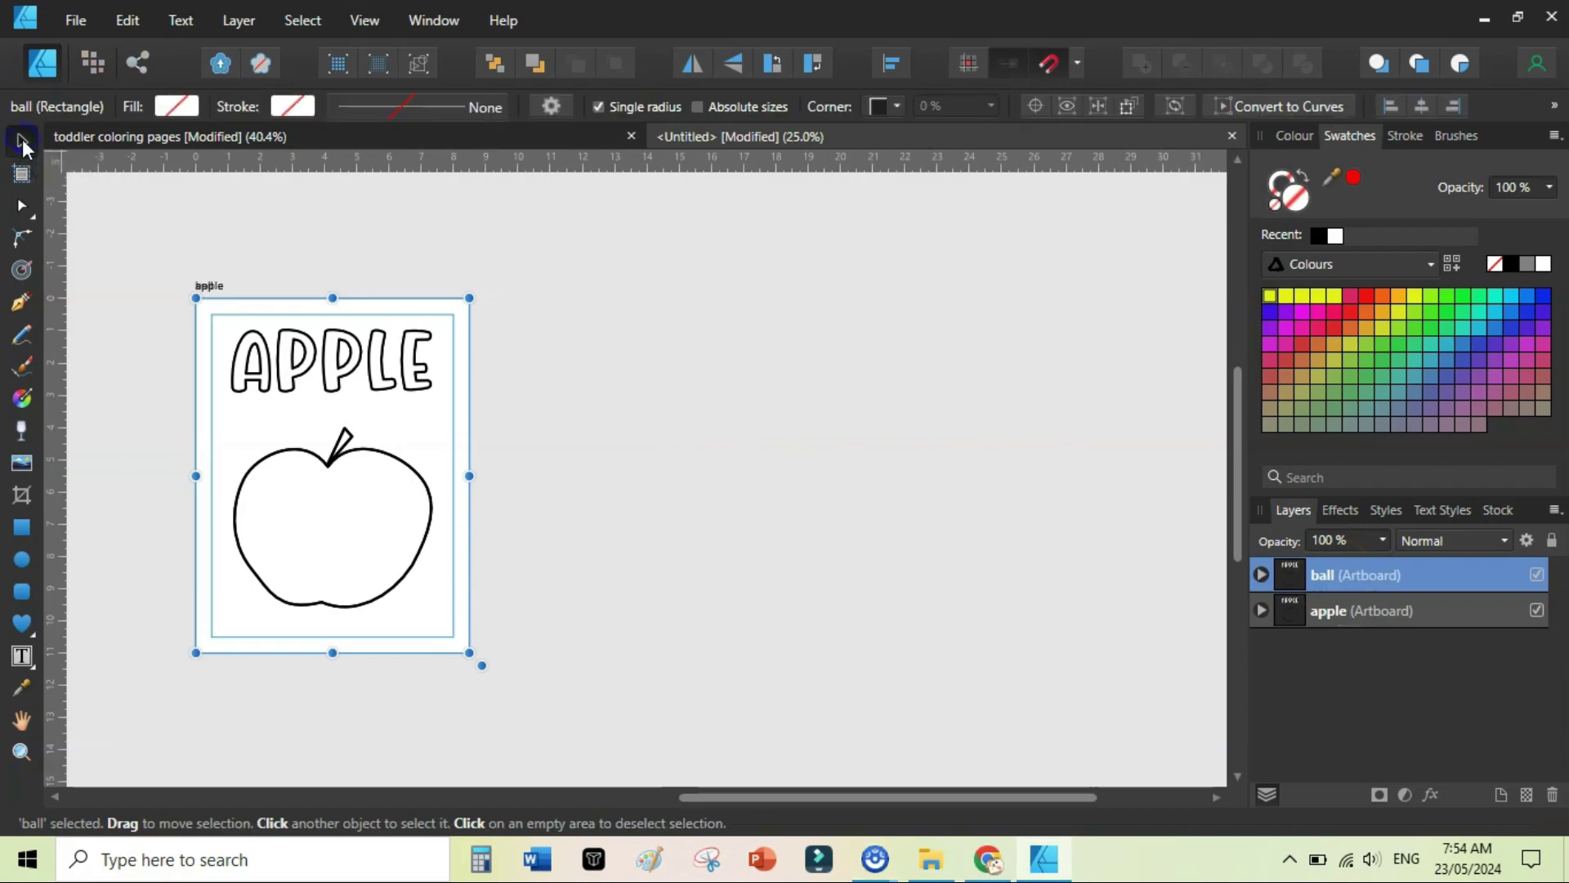
{"action": "left_click_drag", "start_coordinate": [428, 491], "coordinate": [773, 473]}
Change the copied title from APPLE to BALL and centre it on the page
{"action": "left_click", "coordinate": [1056, 455]}
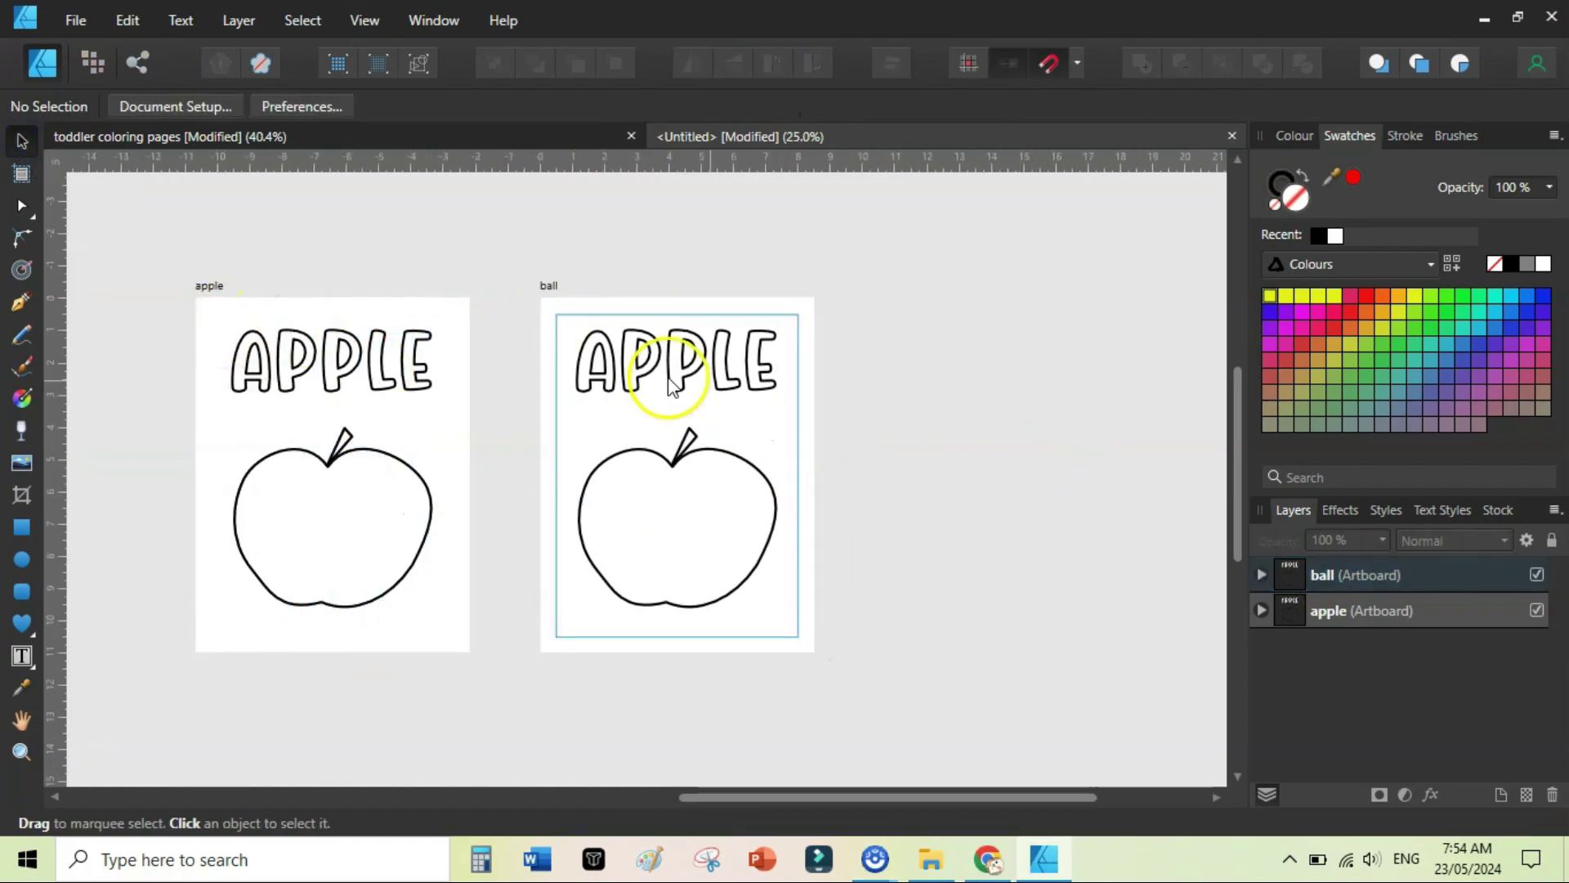
{"action": "double_click", "coordinate": [695, 380]}
{"action": "double_click", "coordinate": [696, 372]}
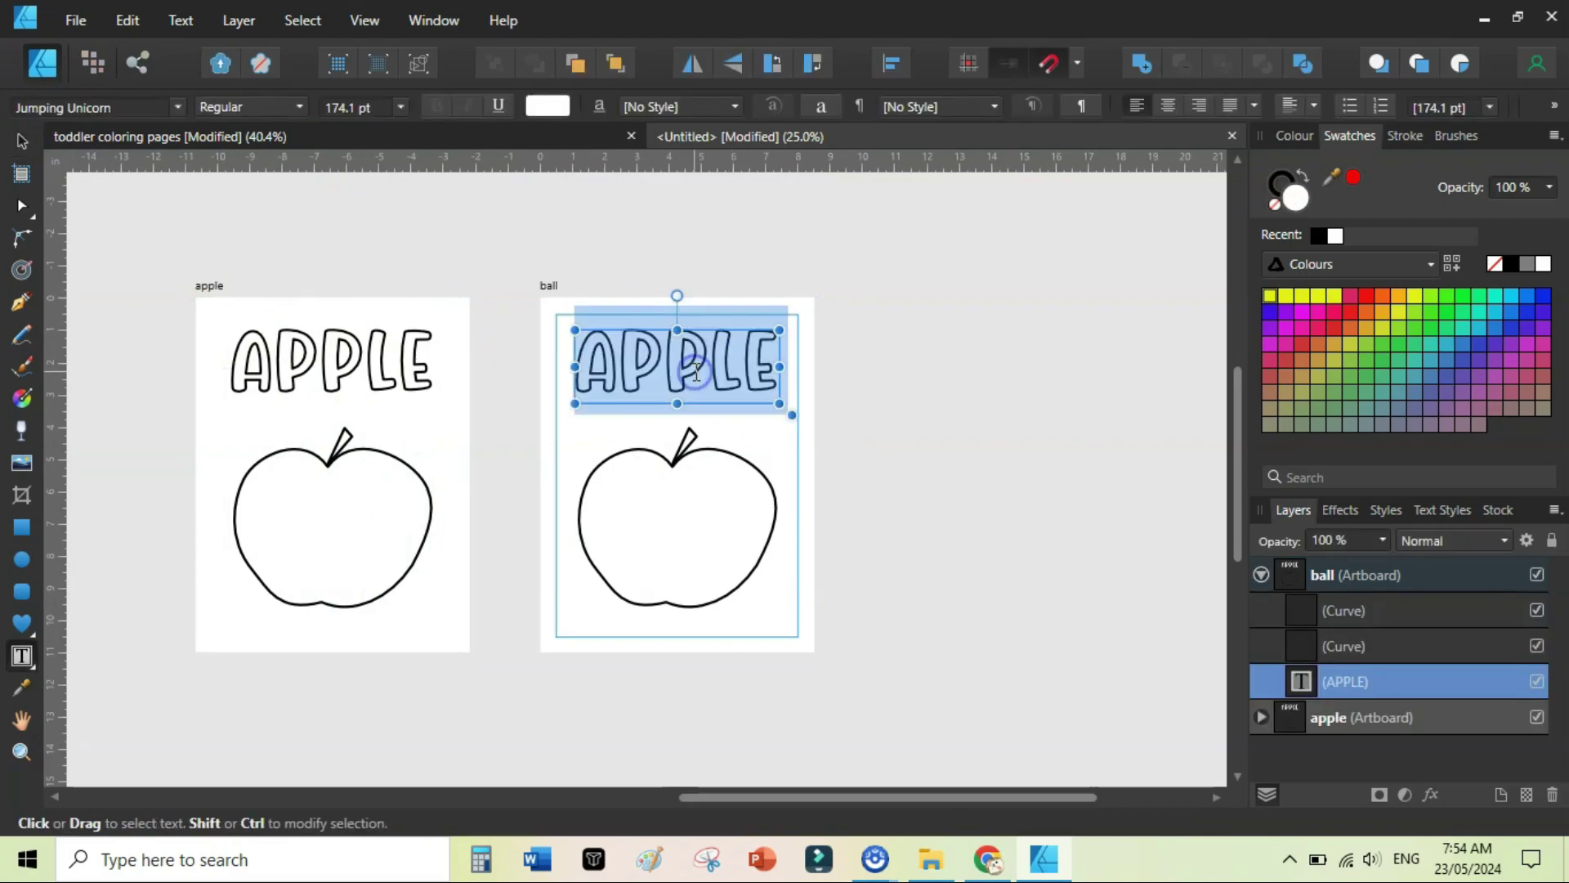
{"action": "type", "text": "ball"}
{"action": "key", "text": "Escape"}
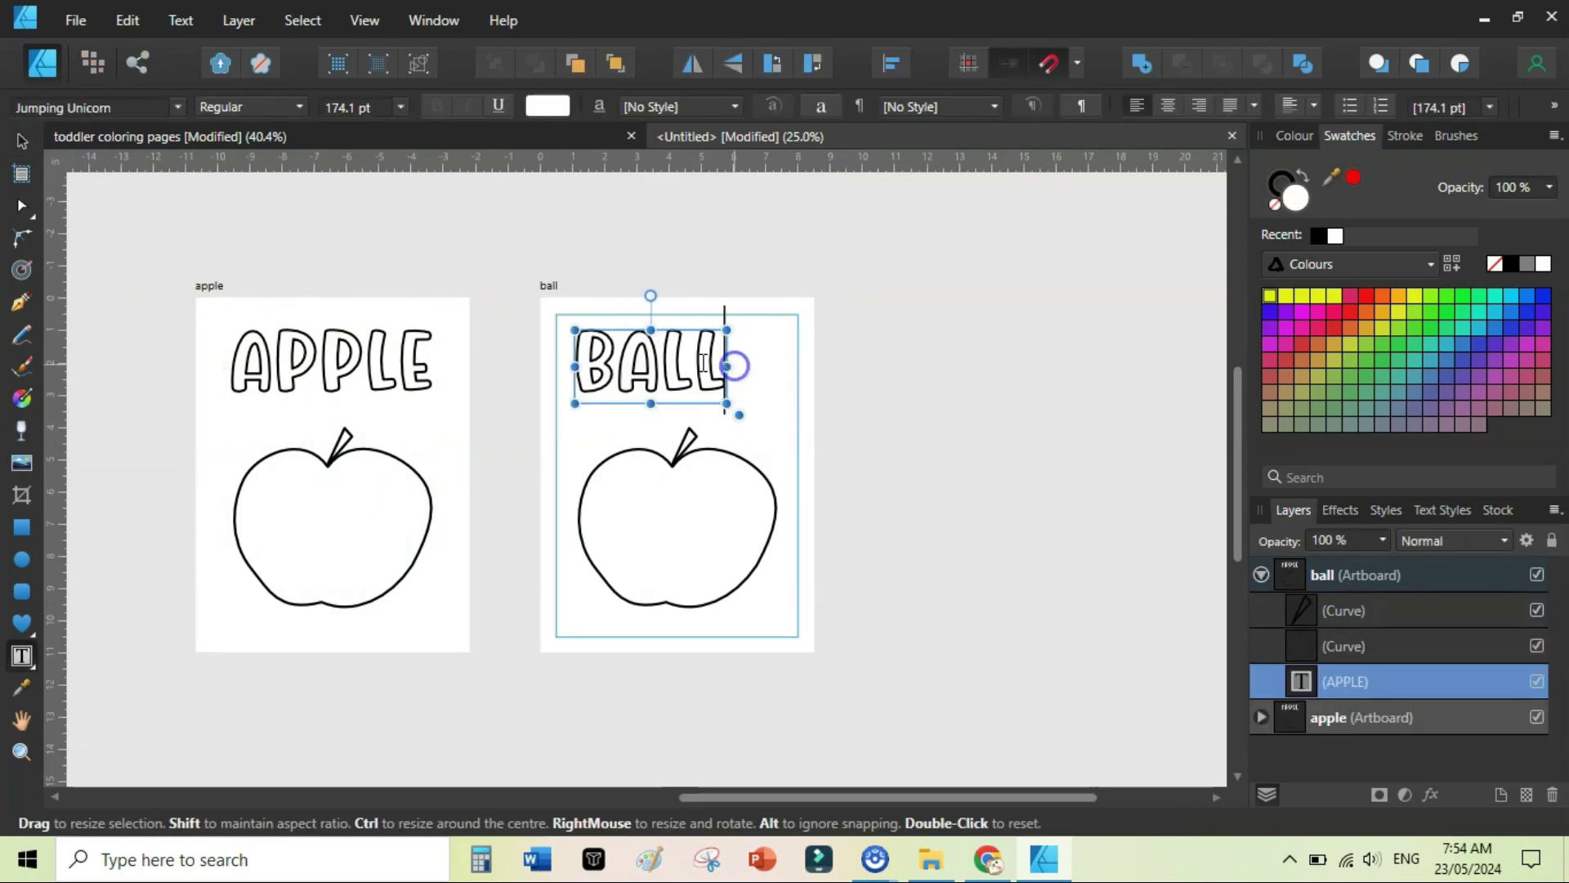
{"action": "key", "text": "v"}
{"action": "left_click_drag", "start_coordinate": [676, 344], "coordinate": [709, 346]}
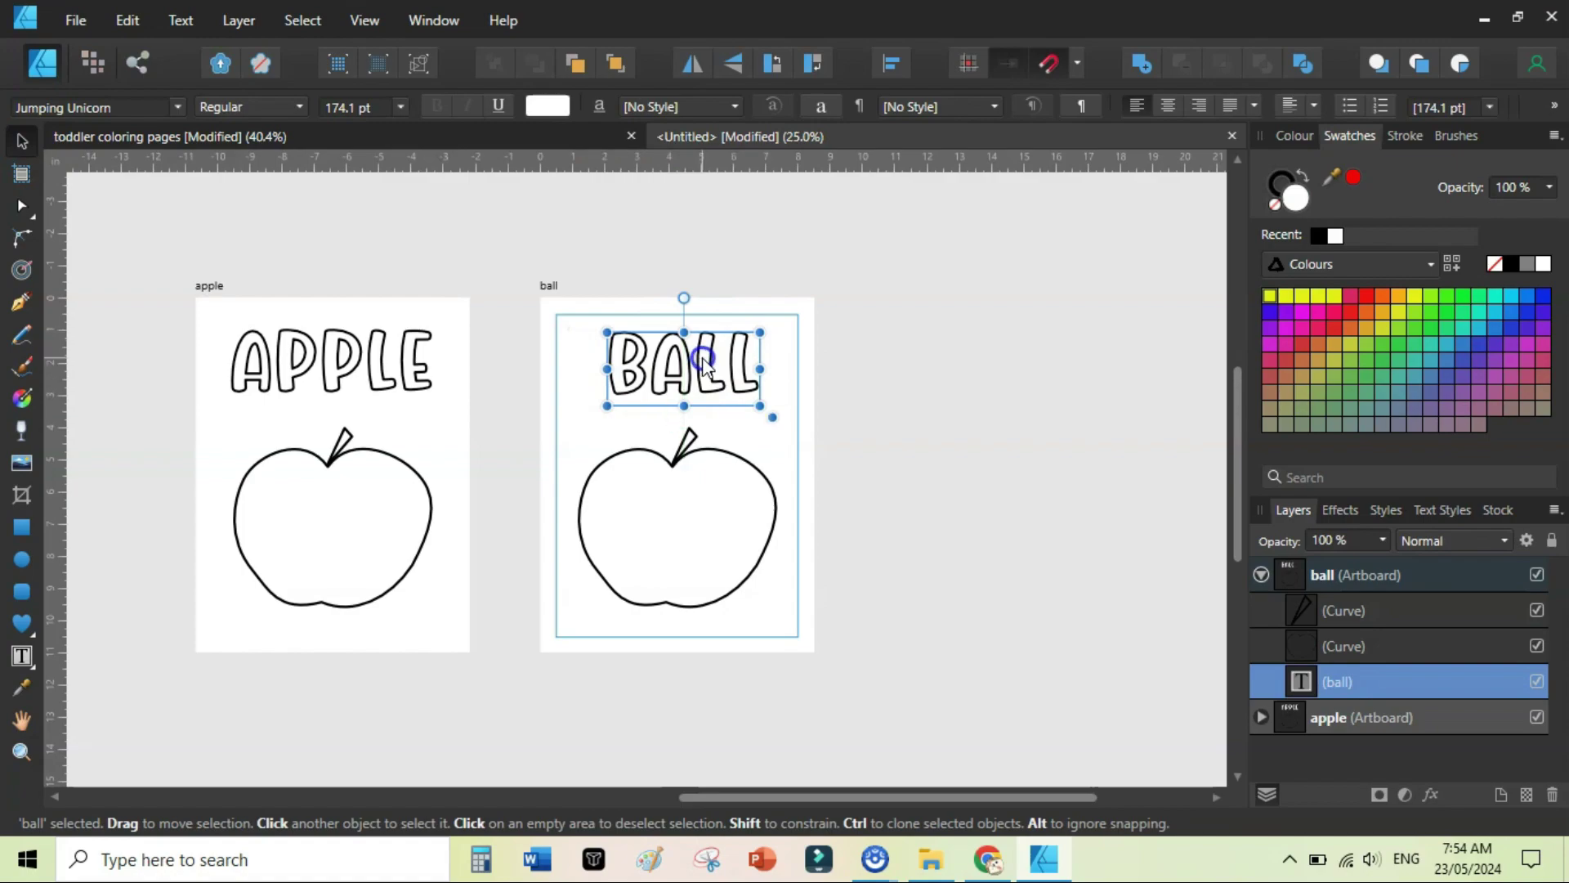
Delete the apple body outline and stem from the ball artboard
{"action": "left_click", "coordinate": [750, 474]}
{"action": "key", "text": "Delete"}
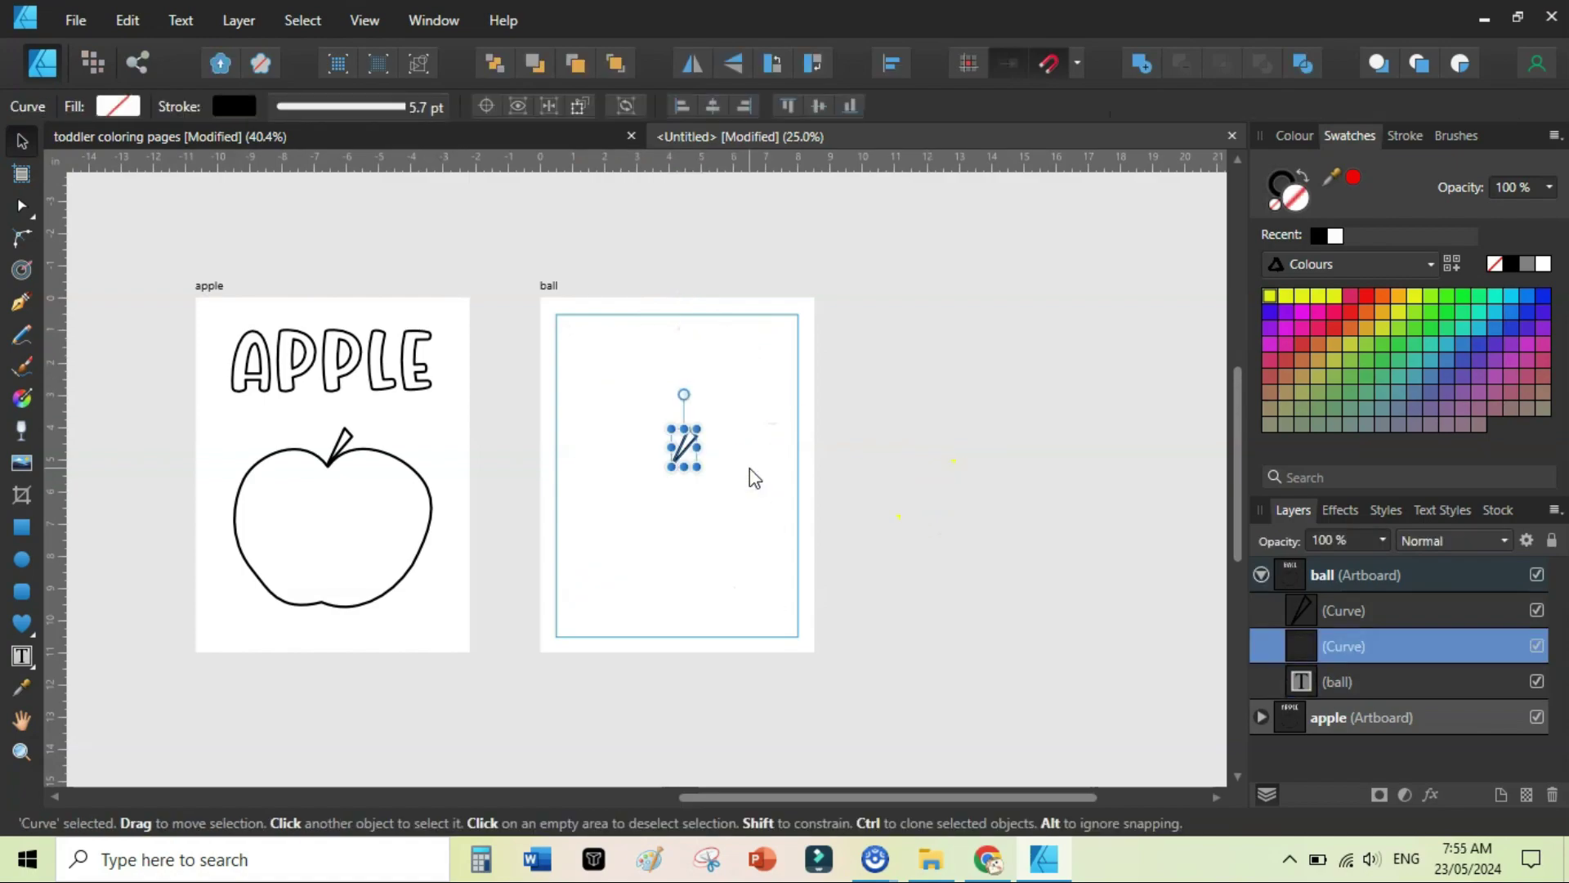
{"action": "key", "text": "Delete"}
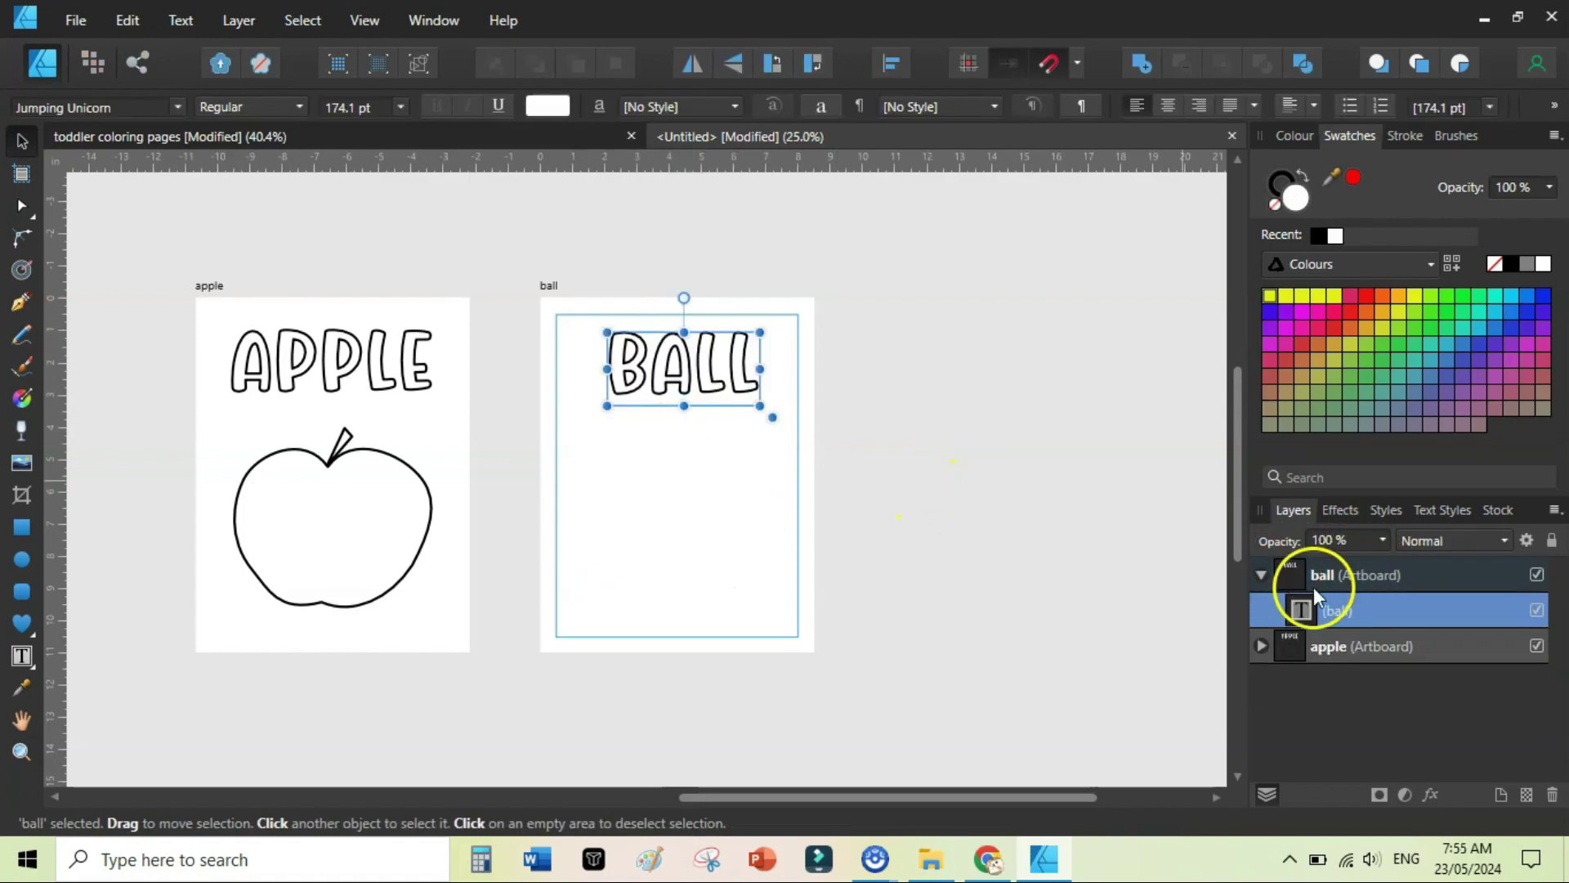
{"action": "left_click", "coordinate": [884, 538]}
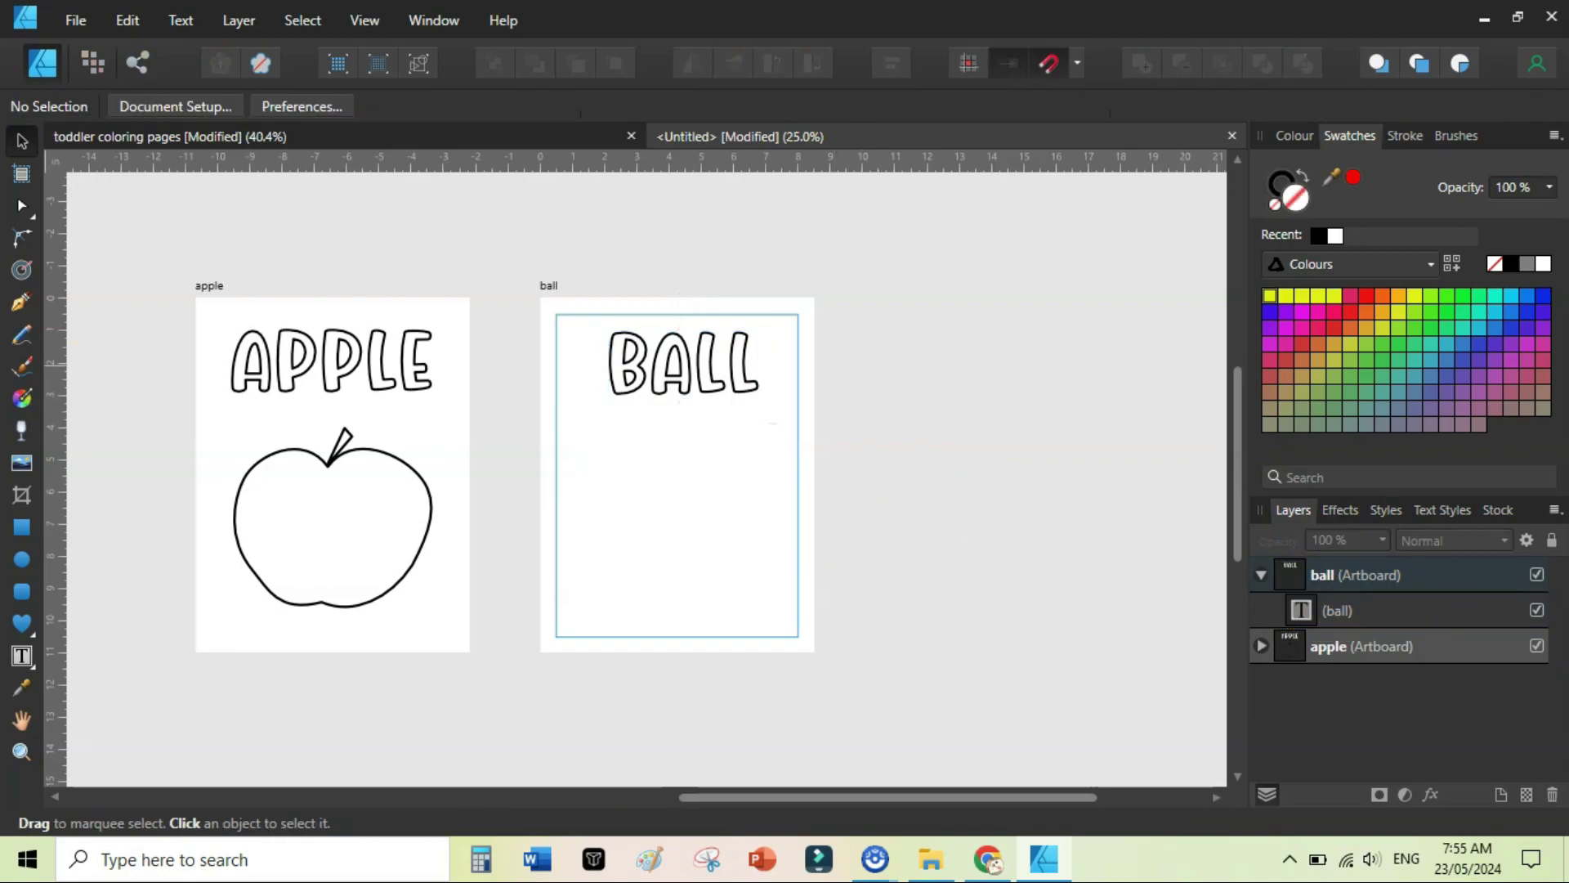
Draw a thick-outlined circle below BALL on the ball artboard
{"action": "left_click", "coordinate": [24, 559]}
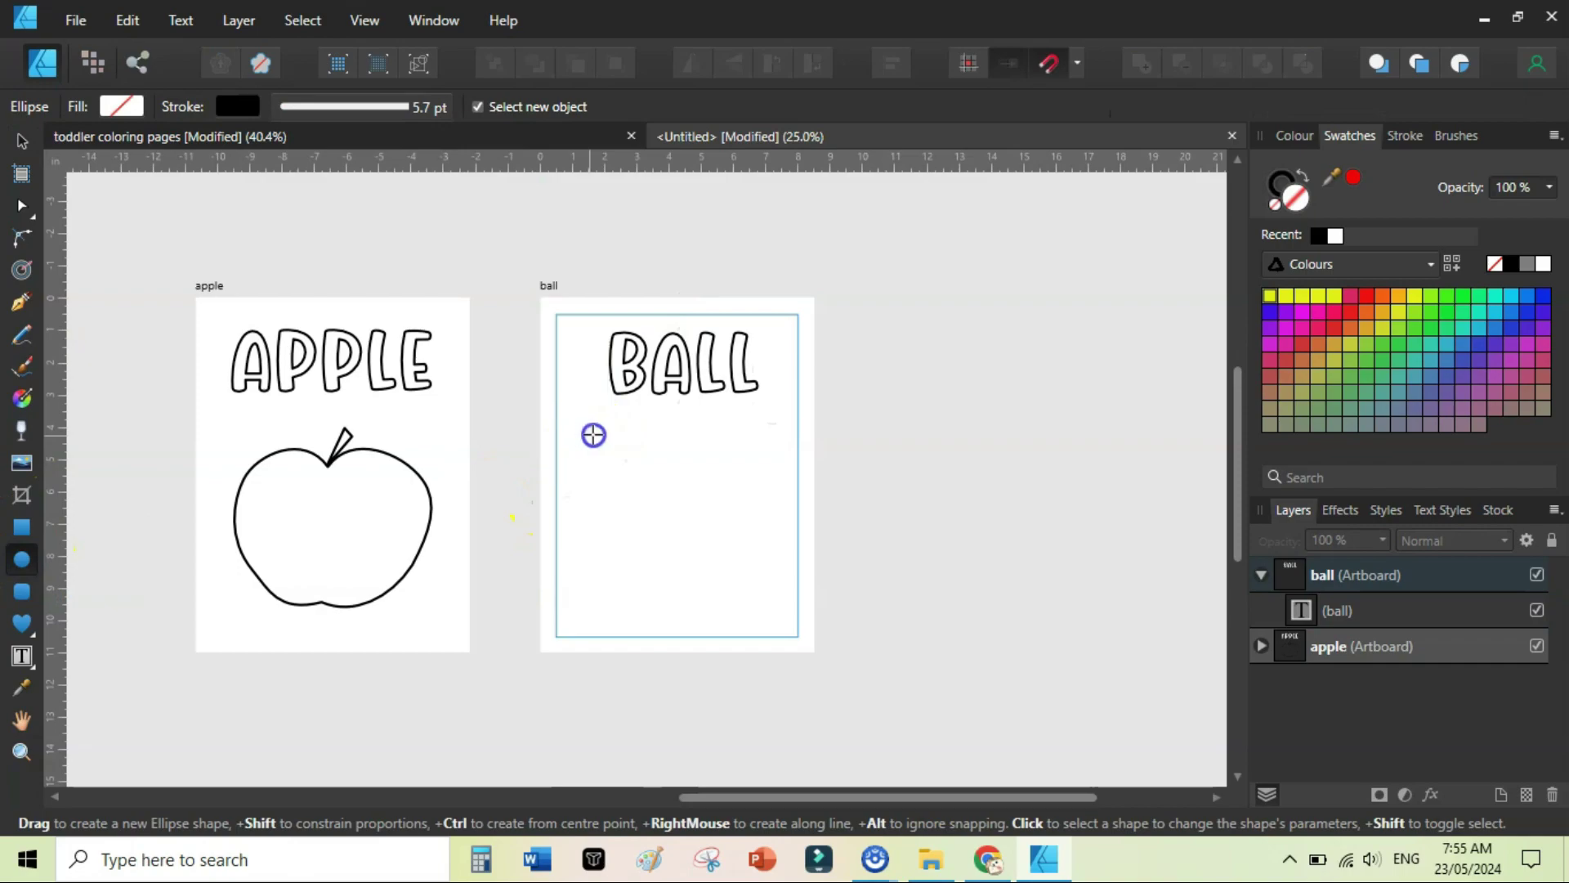
{"action": "left_click_drag", "start_coordinate": [593, 435], "coordinate": [784, 602]}
{"action": "left_click", "coordinate": [1399, 135]}
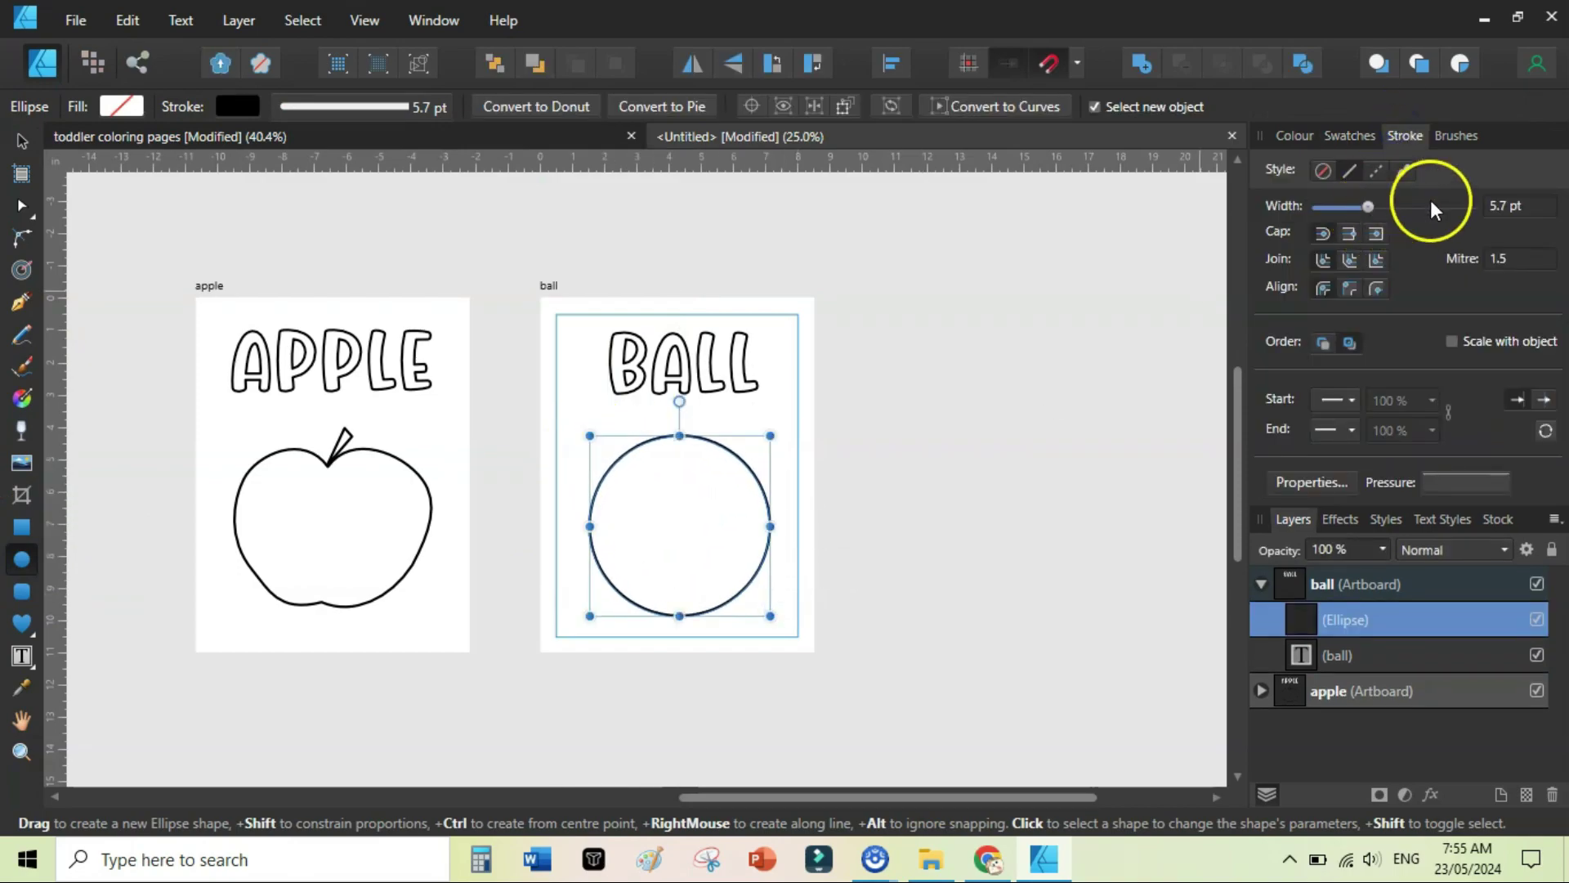
{"action": "key", "text": "v"}
{"action": "key", "text": "ctrl+d"}
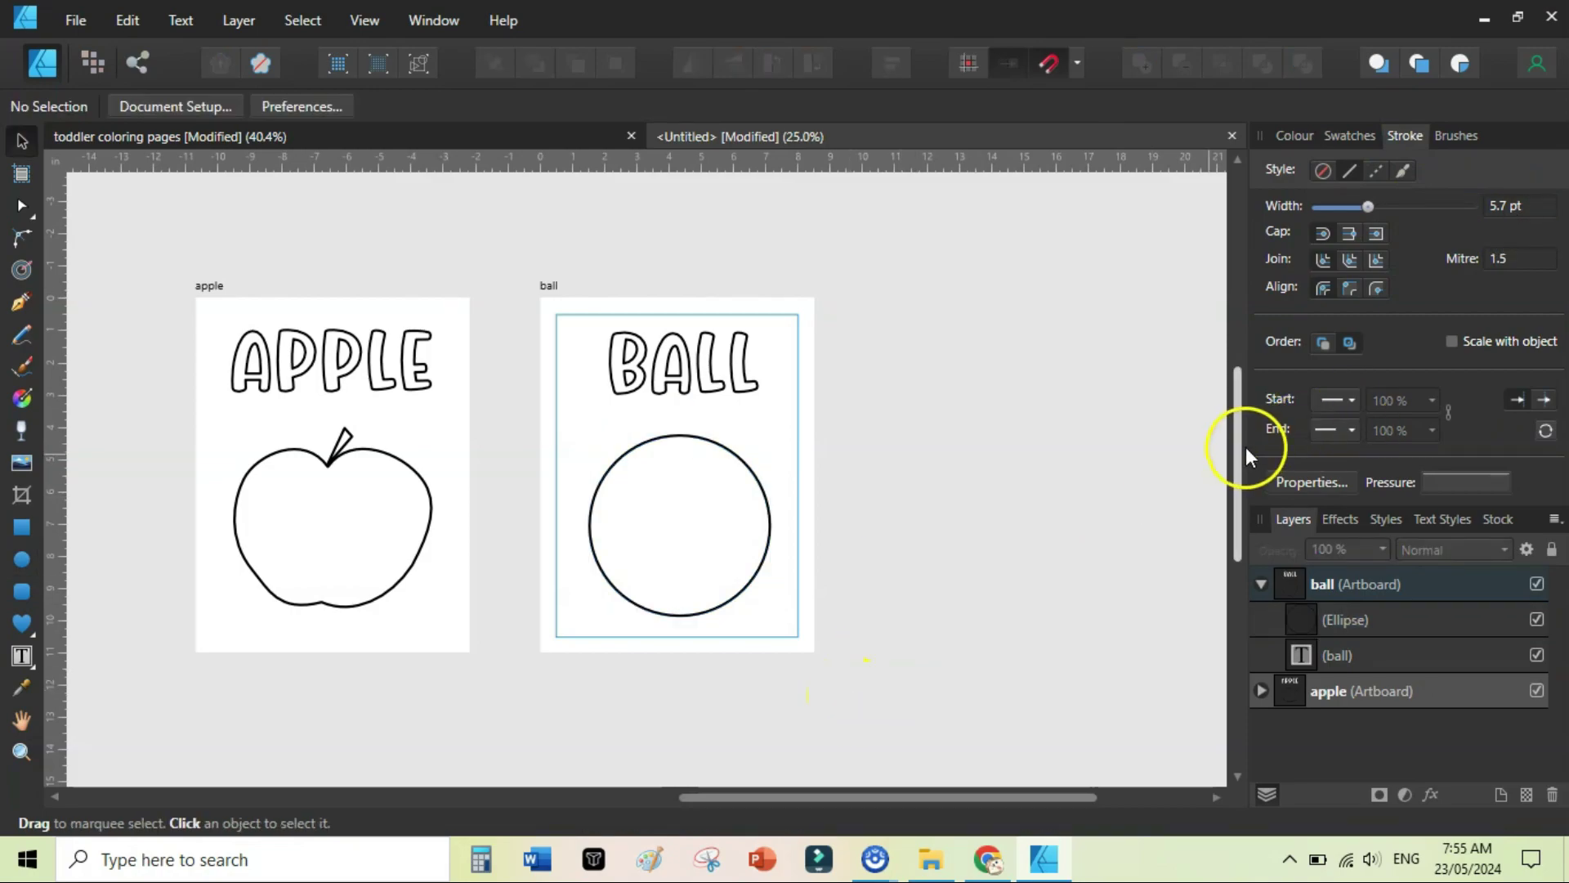
{"action": "key", "text": "ctrl+plus"}
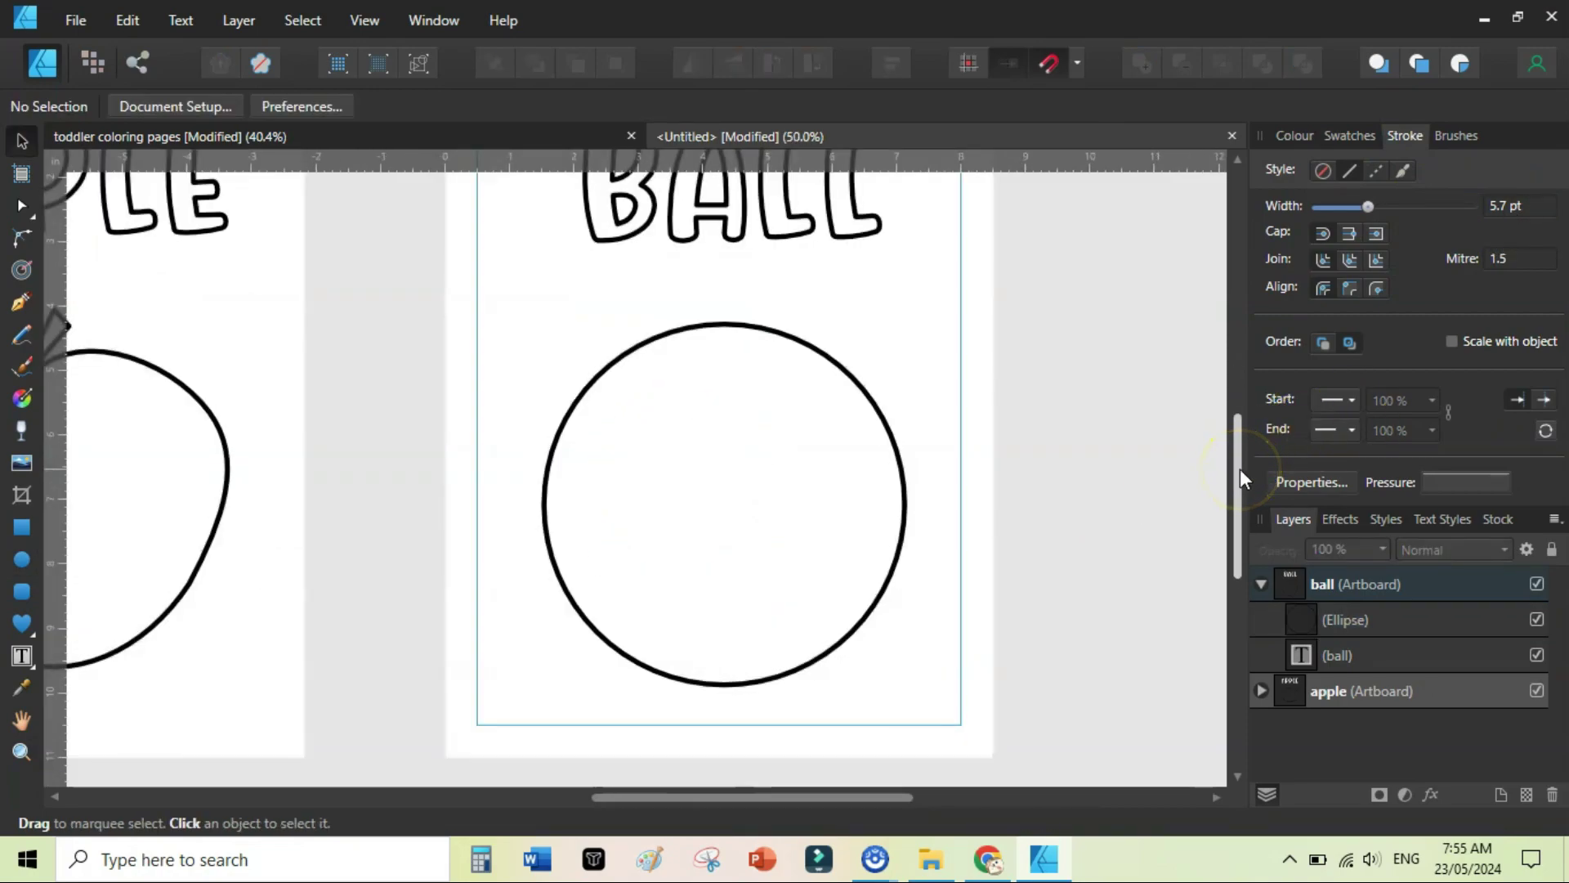
Draw a three-point pen line across the circle from lower-left to upper-right outline
{"action": "left_click", "coordinate": [21, 302]}
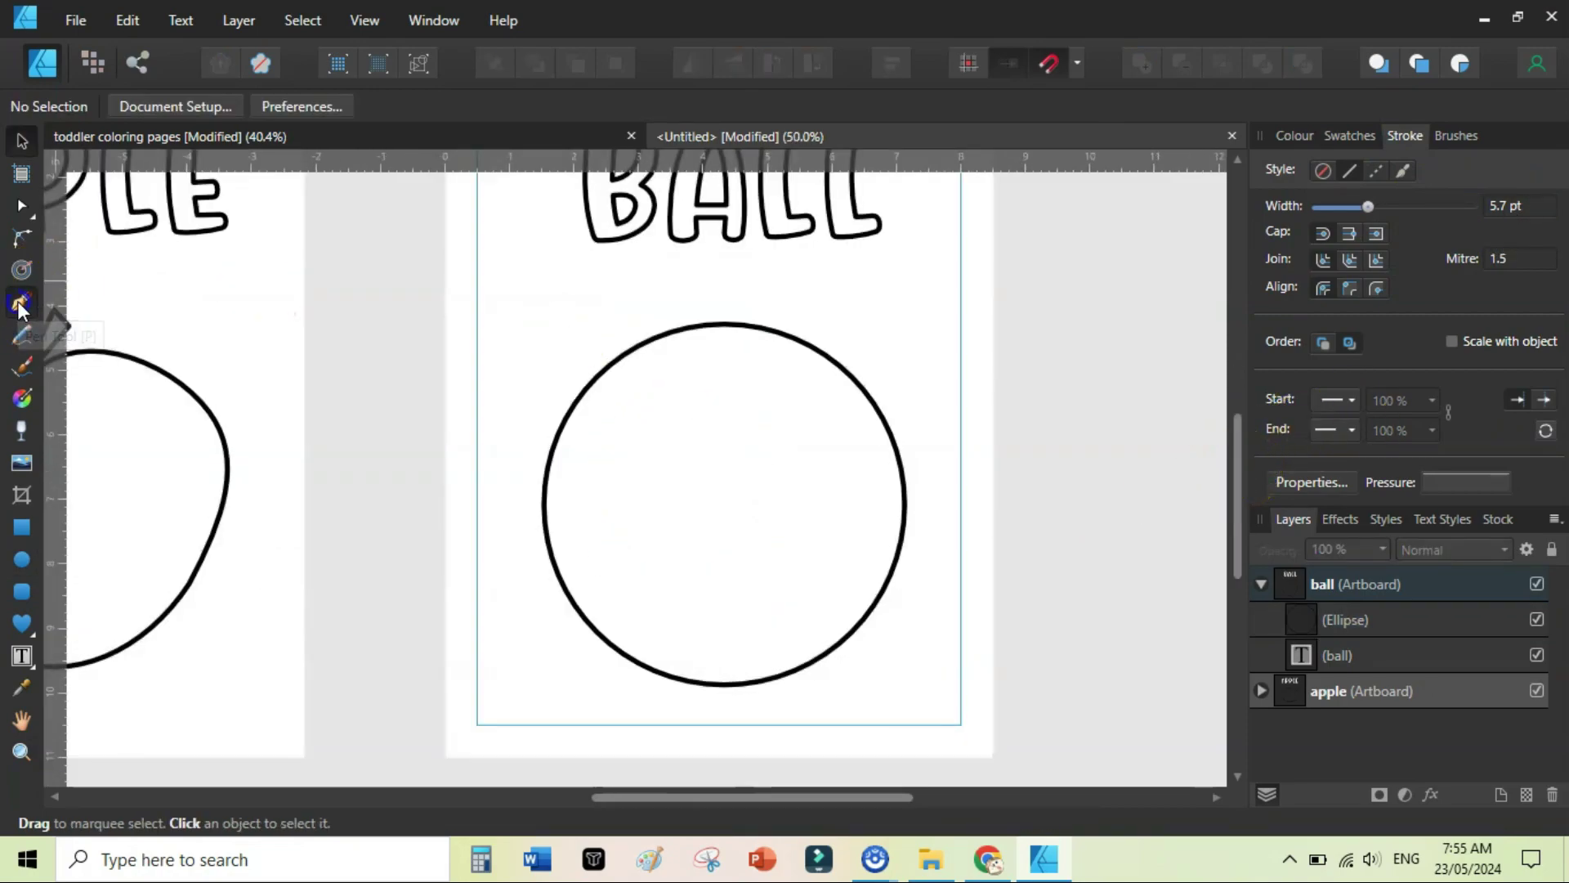
{"action": "left_click", "coordinate": [562, 579]}
{"action": "left_click", "coordinate": [719, 493]}
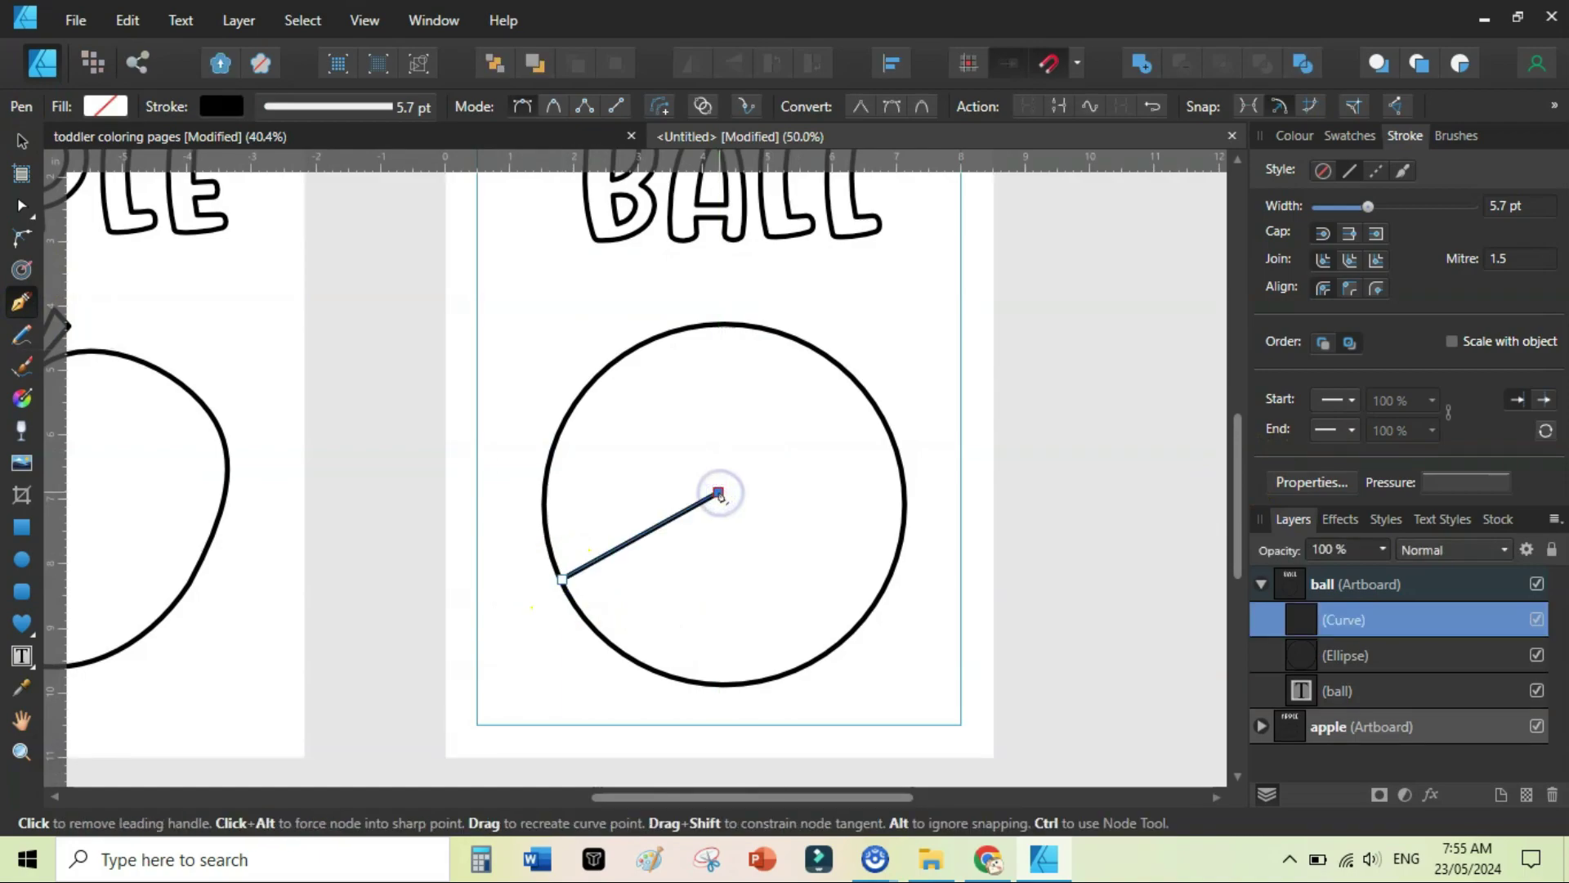
{"action": "left_click", "coordinate": [827, 354]}
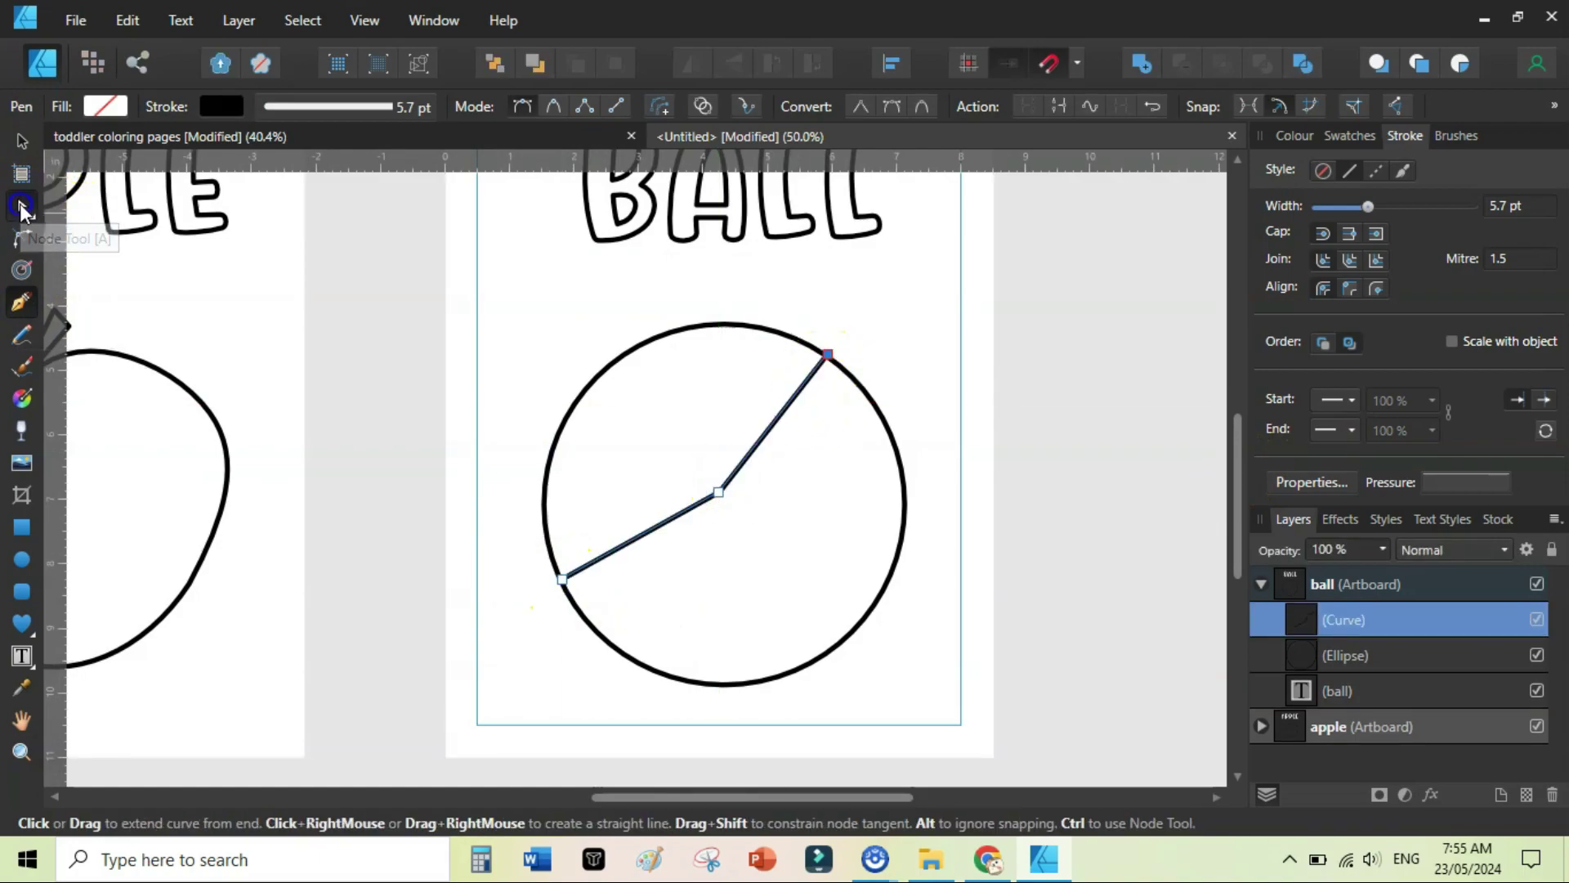
Smooth the line's middle point into an S-shaped seam ending on the circle outline
{"action": "left_click", "coordinate": [22, 206]}
{"action": "left_click_drag", "start_coordinate": [718, 493], "coordinate": [679, 442]}
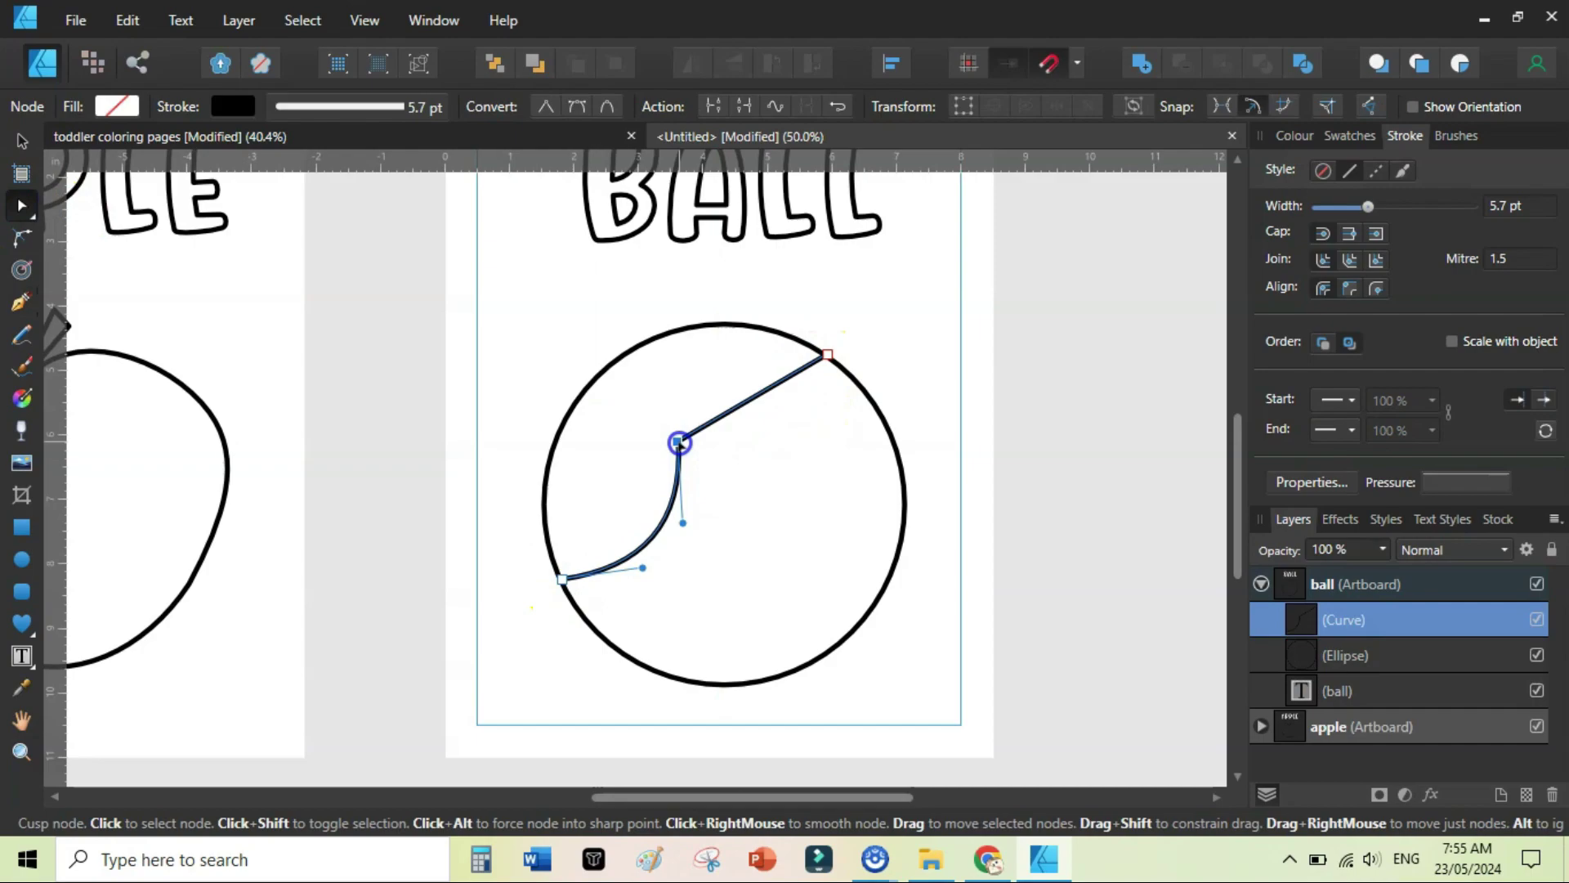
{"action": "left_click", "coordinate": [576, 107]}
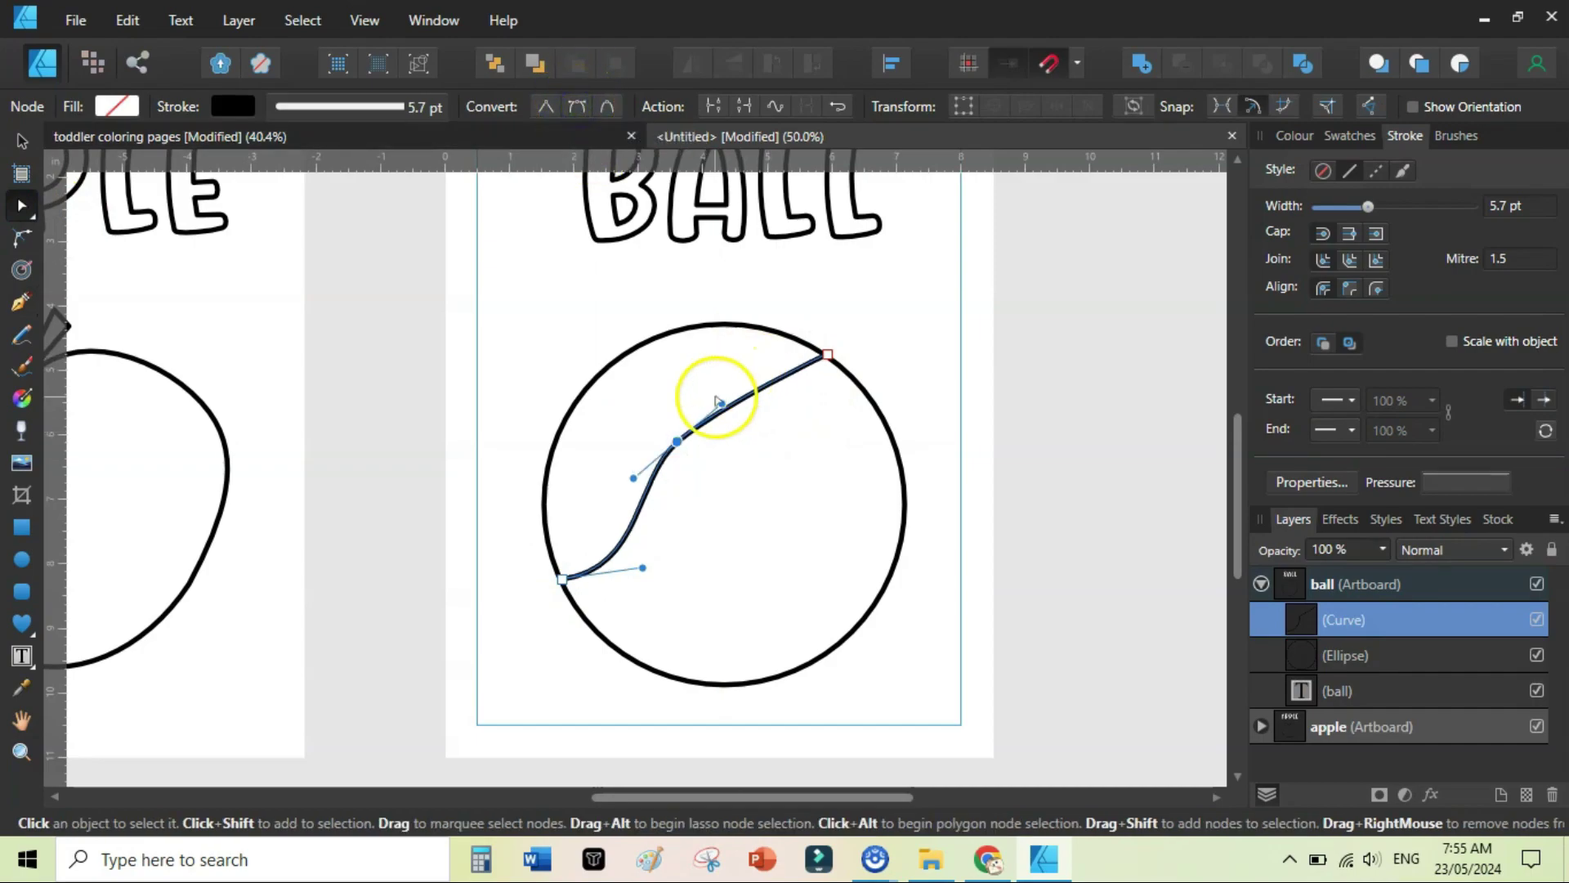
{"action": "left_click_drag", "start_coordinate": [718, 396], "coordinate": [713, 382]}
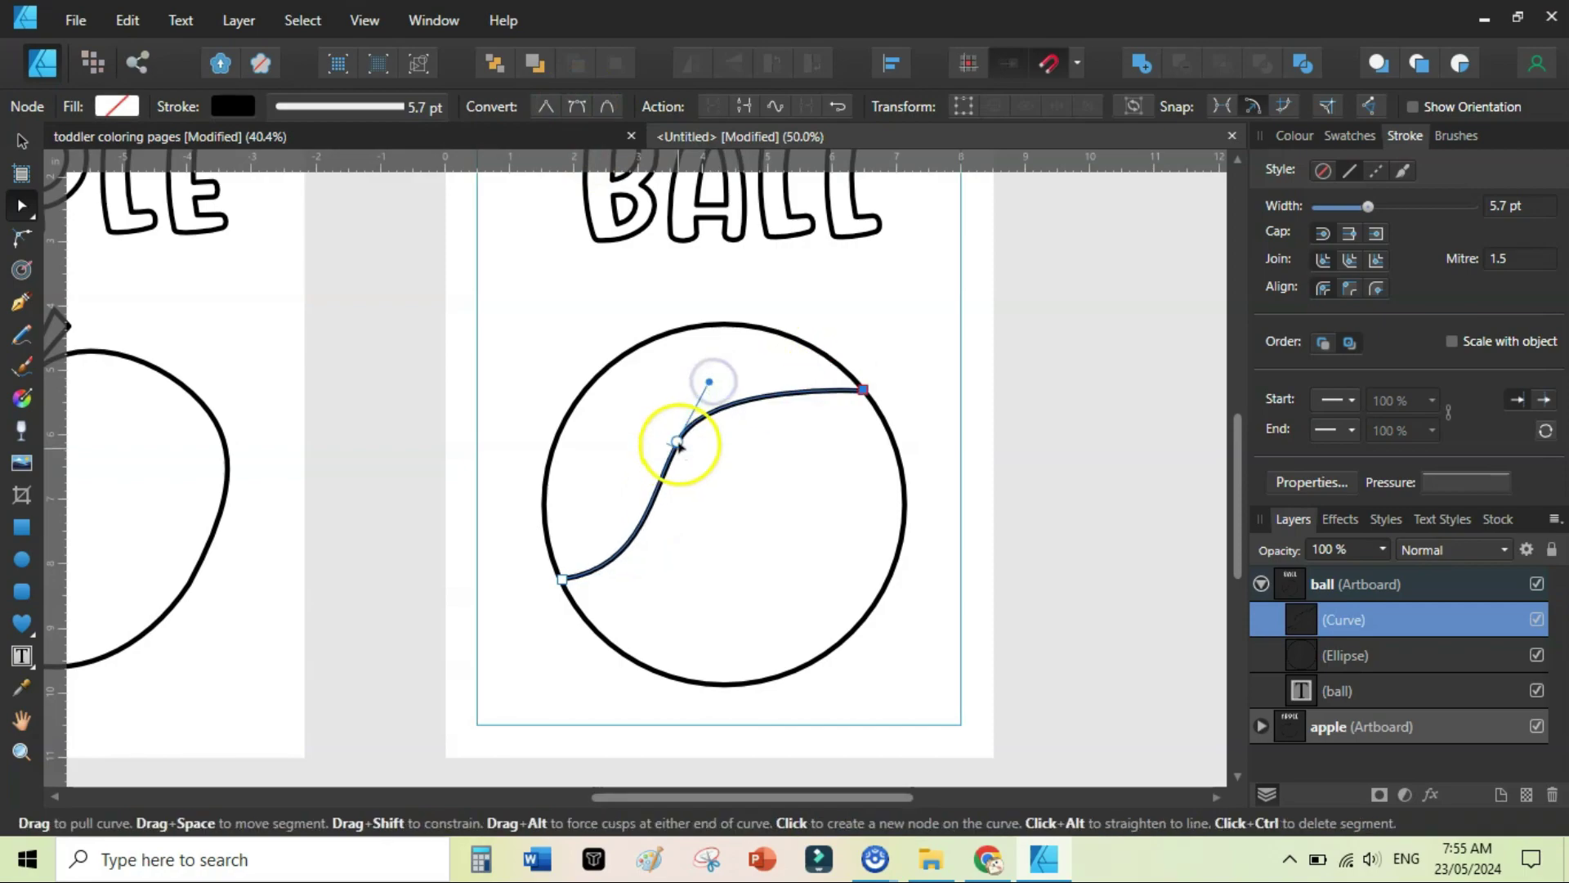
{"action": "left_click_drag", "start_coordinate": [675, 444], "coordinate": [675, 452]}
{"action": "left_click_drag", "start_coordinate": [562, 579], "coordinate": [578, 608]}
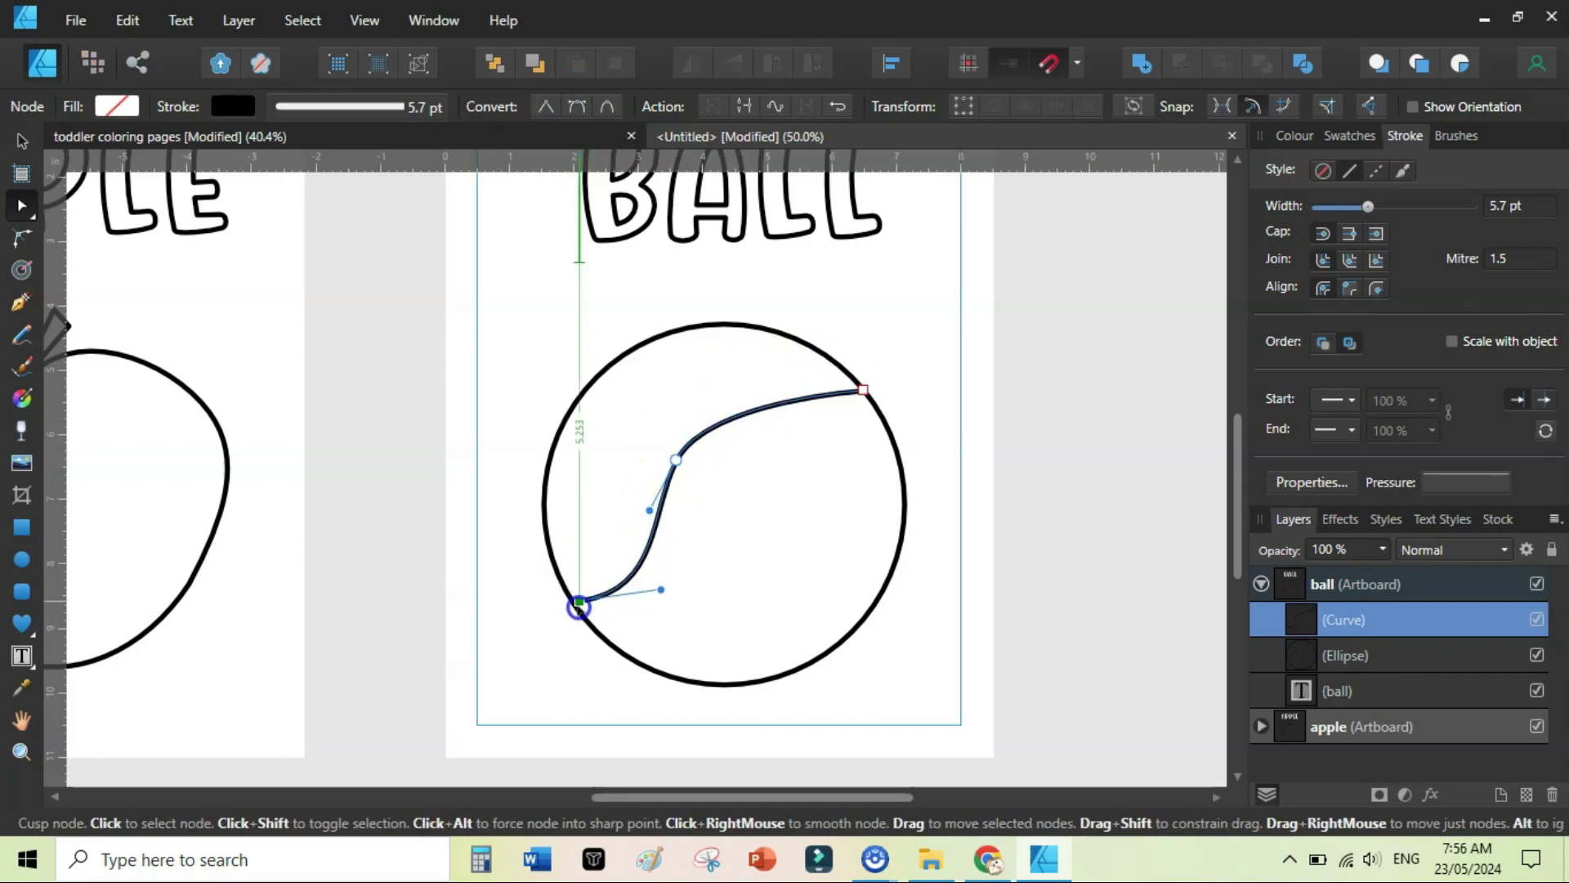
{"action": "left_click", "coordinate": [680, 474]}
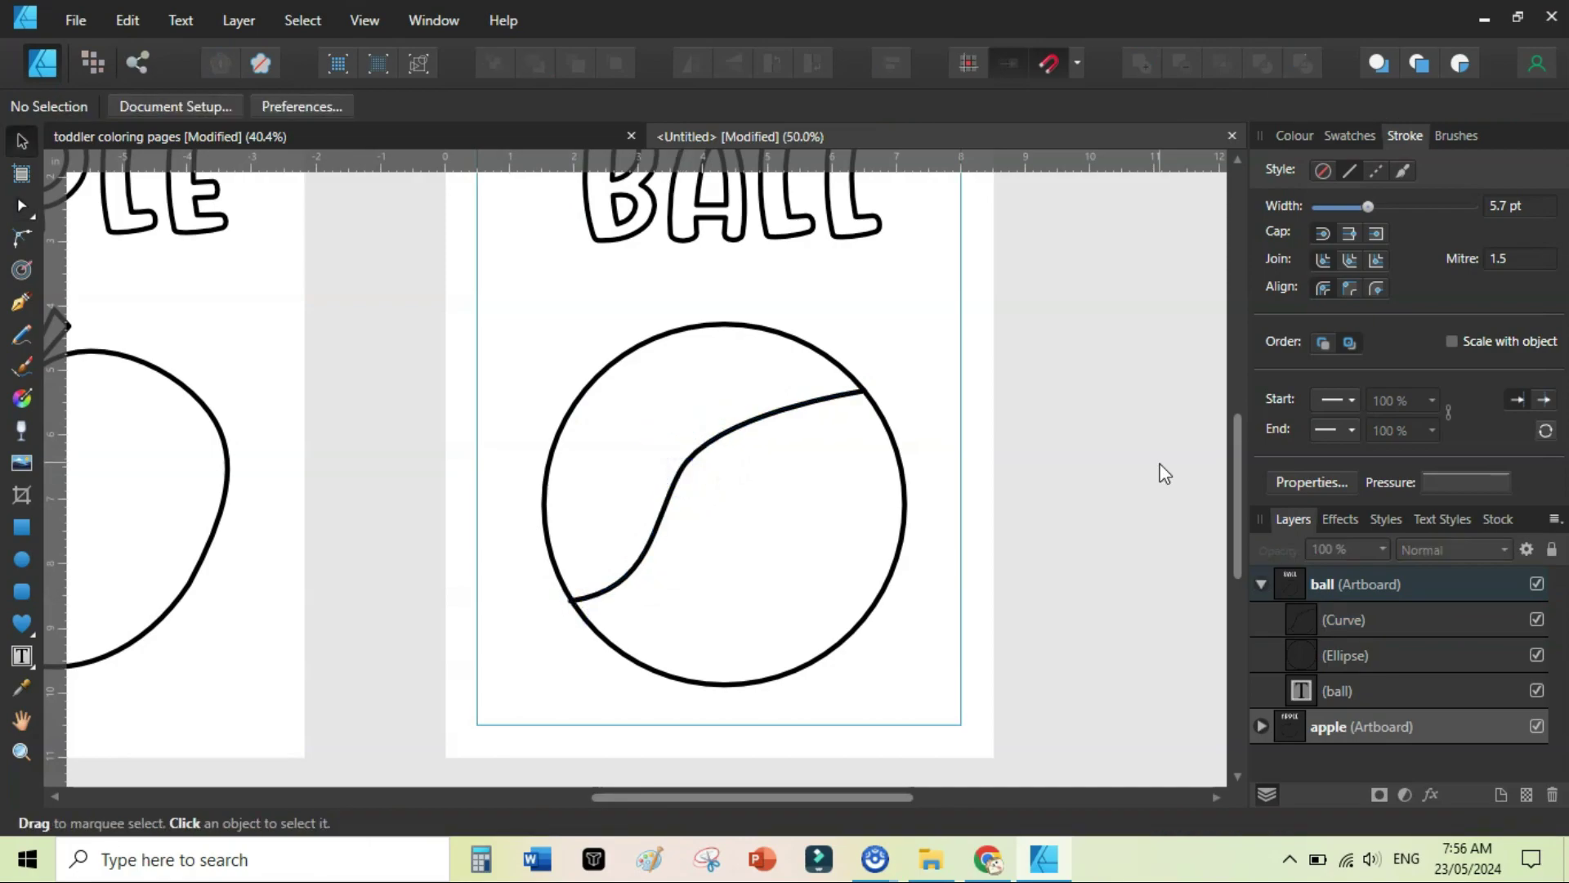
{"action": "key", "text": "ctrl+minus"}
{"action": "left_click_drag", "start_coordinate": [690, 792], "coordinate": [811, 792]}
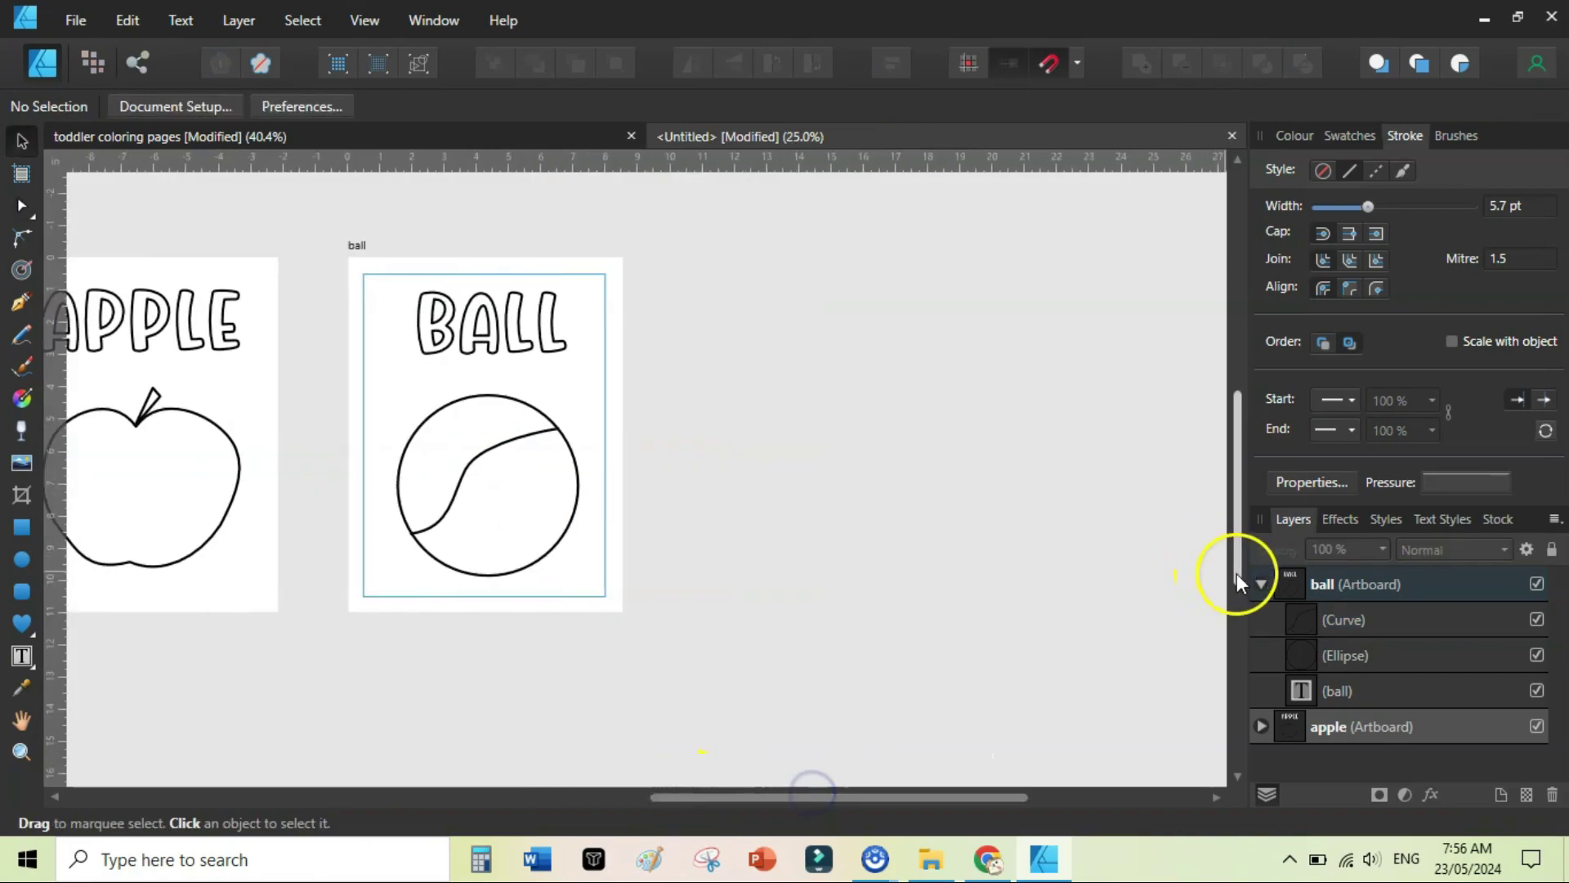
Duplicate the ball artboard and place the copy beside it
{"action": "left_click", "coordinate": [1261, 584]}
{"action": "left_click", "coordinate": [1339, 584]}
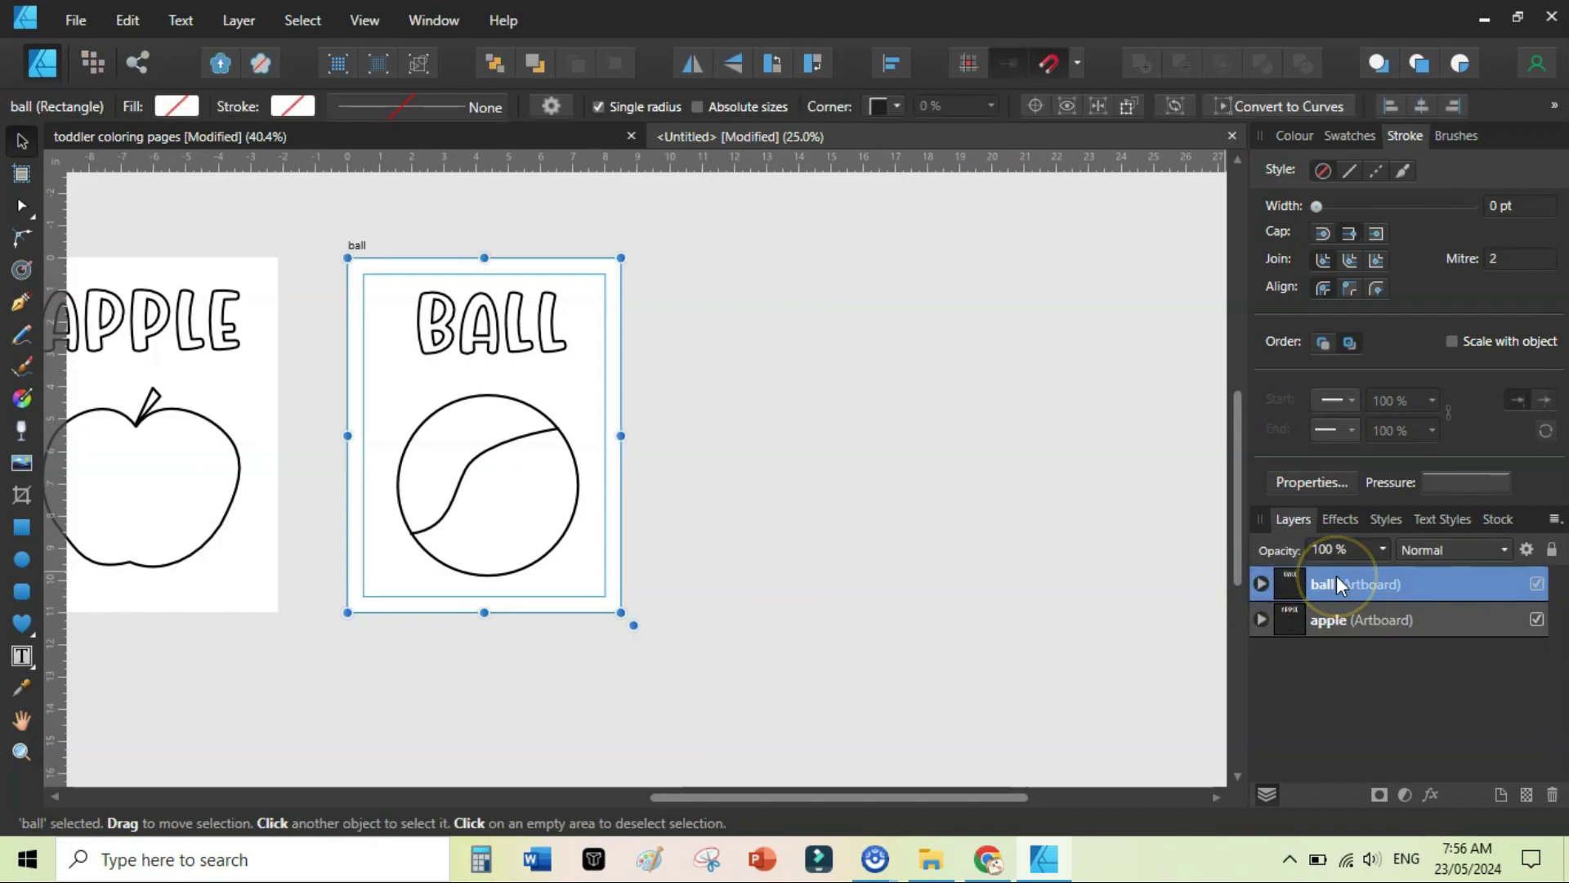
{"action": "key", "text": "ctrl+j"}
{"action": "left_click_drag", "start_coordinate": [458, 360], "coordinate": [782, 358]}
Change the copied word to DONUT, widen its text frame and centre it
{"action": "double_click", "coordinate": [1326, 581]}
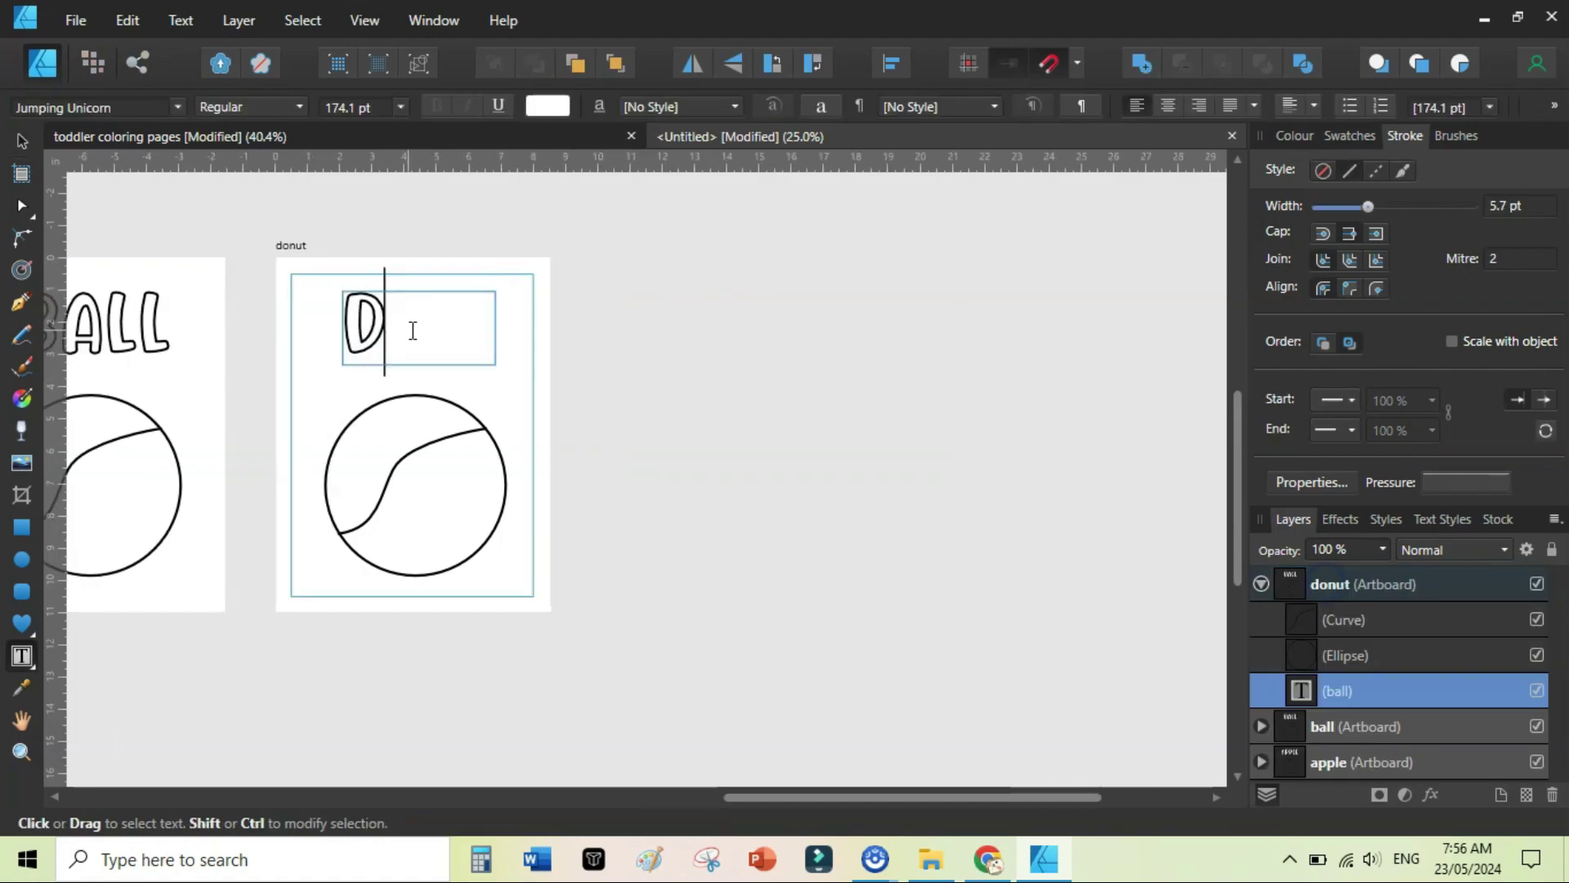
{"action": "type", "text": "ONUT"}
{"action": "left_click_drag", "start_coordinate": [494, 327], "coordinate": [456, 316]}
{"action": "key", "text": "Escape"}
{"action": "left_click_drag", "start_coordinate": [537, 364], "coordinate": [518, 360]}
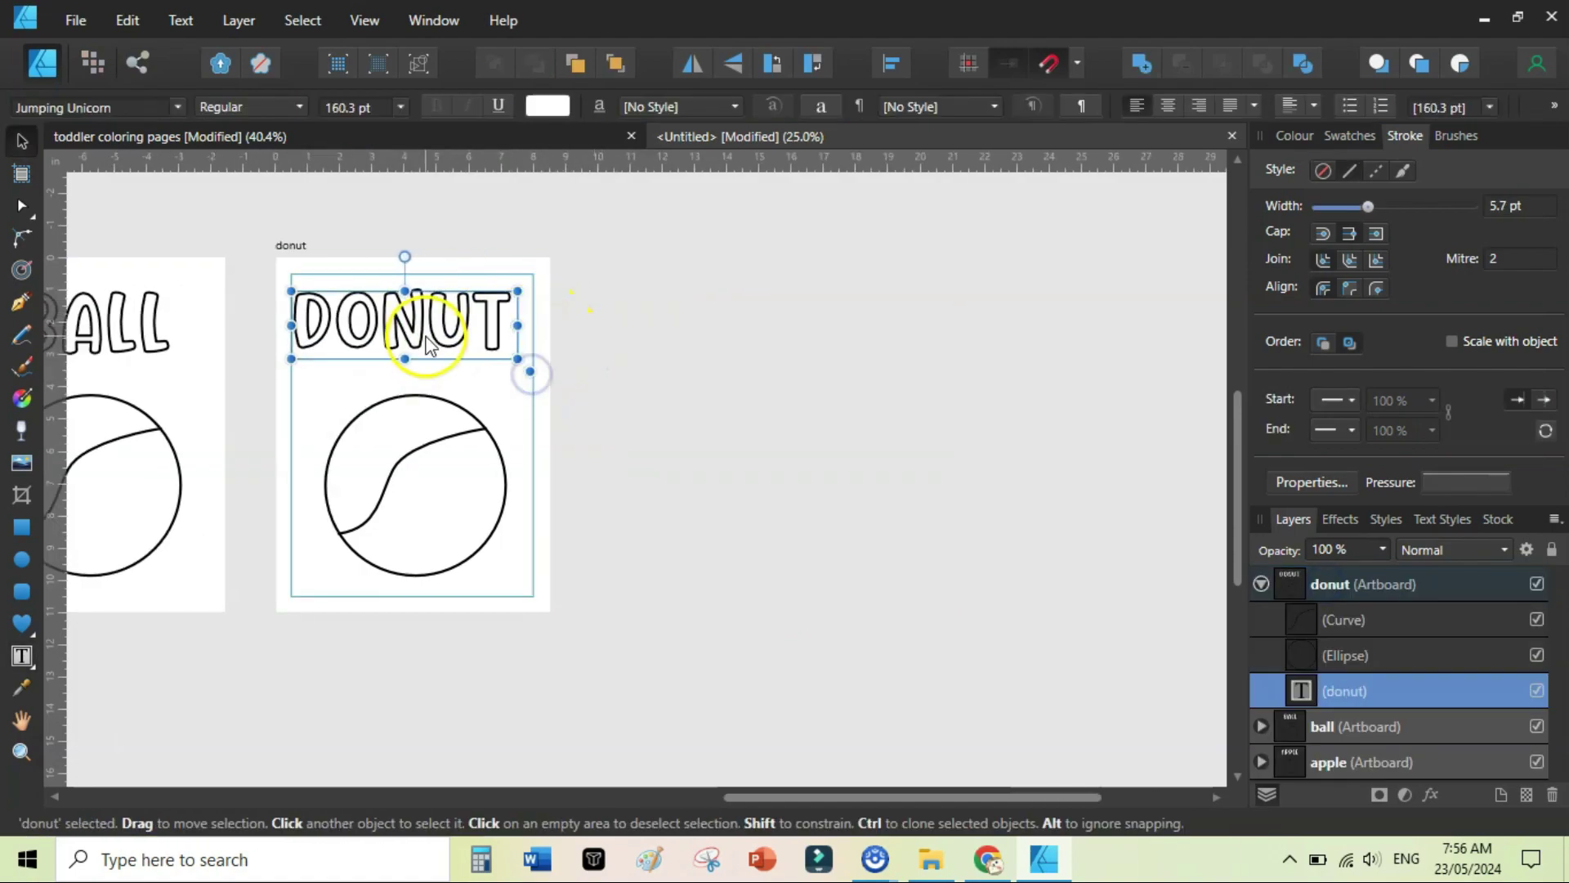
{"action": "left_click_drag", "start_coordinate": [420, 340], "coordinate": [430, 339]}
{"action": "left_click_drag", "start_coordinate": [762, 791], "coordinate": [640, 787]}
Delete the S-curve from the donut page and centre the circle
{"action": "key", "text": "ctrl+plus"}
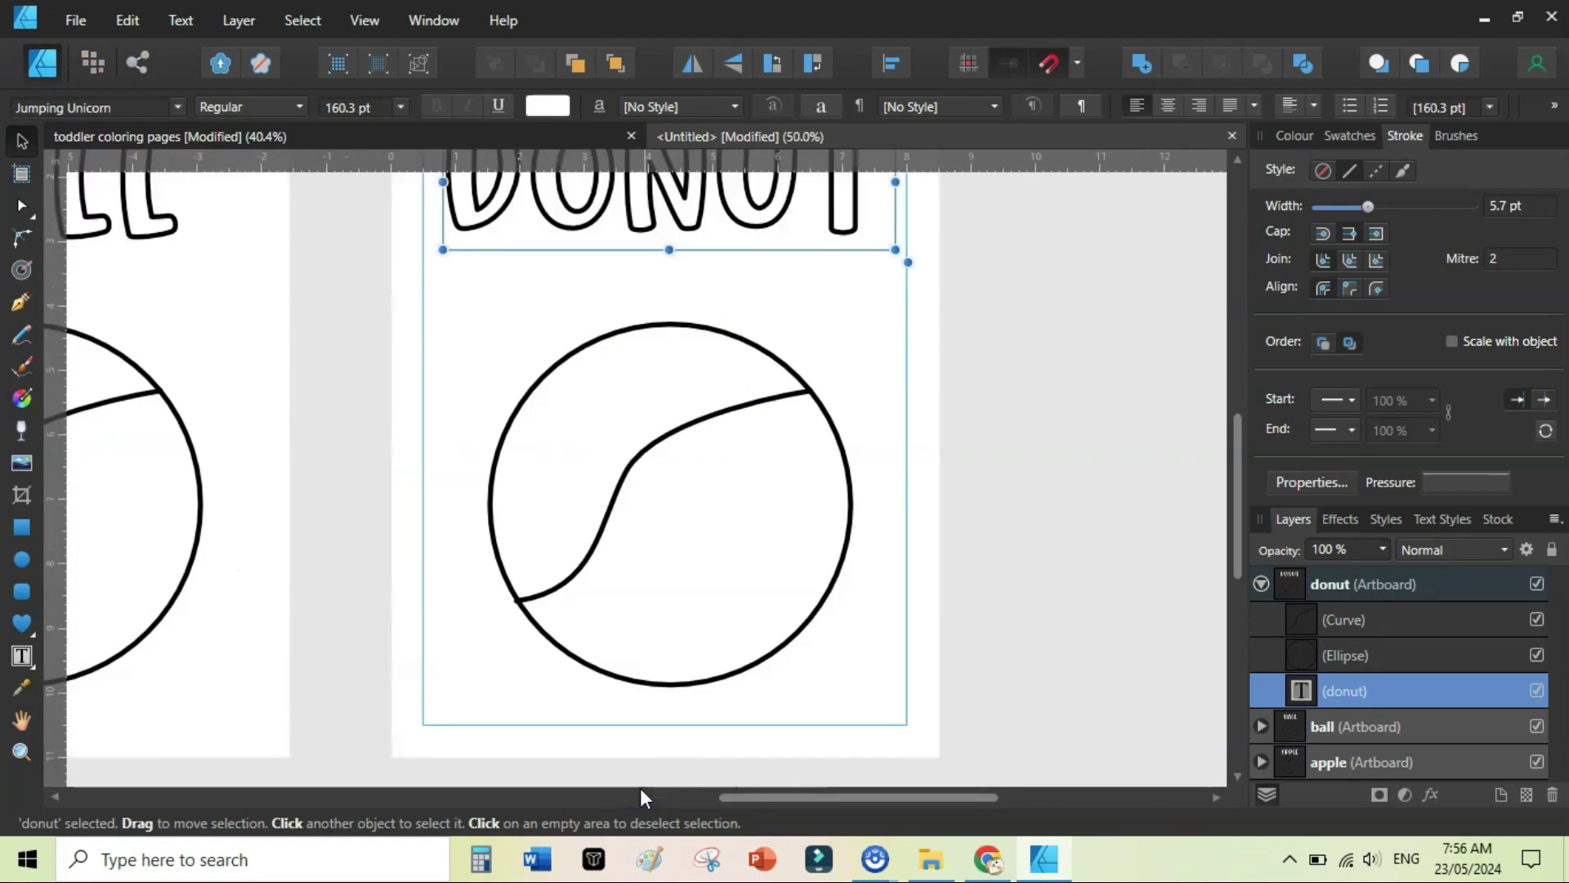
{"action": "left_click", "coordinate": [706, 478]}
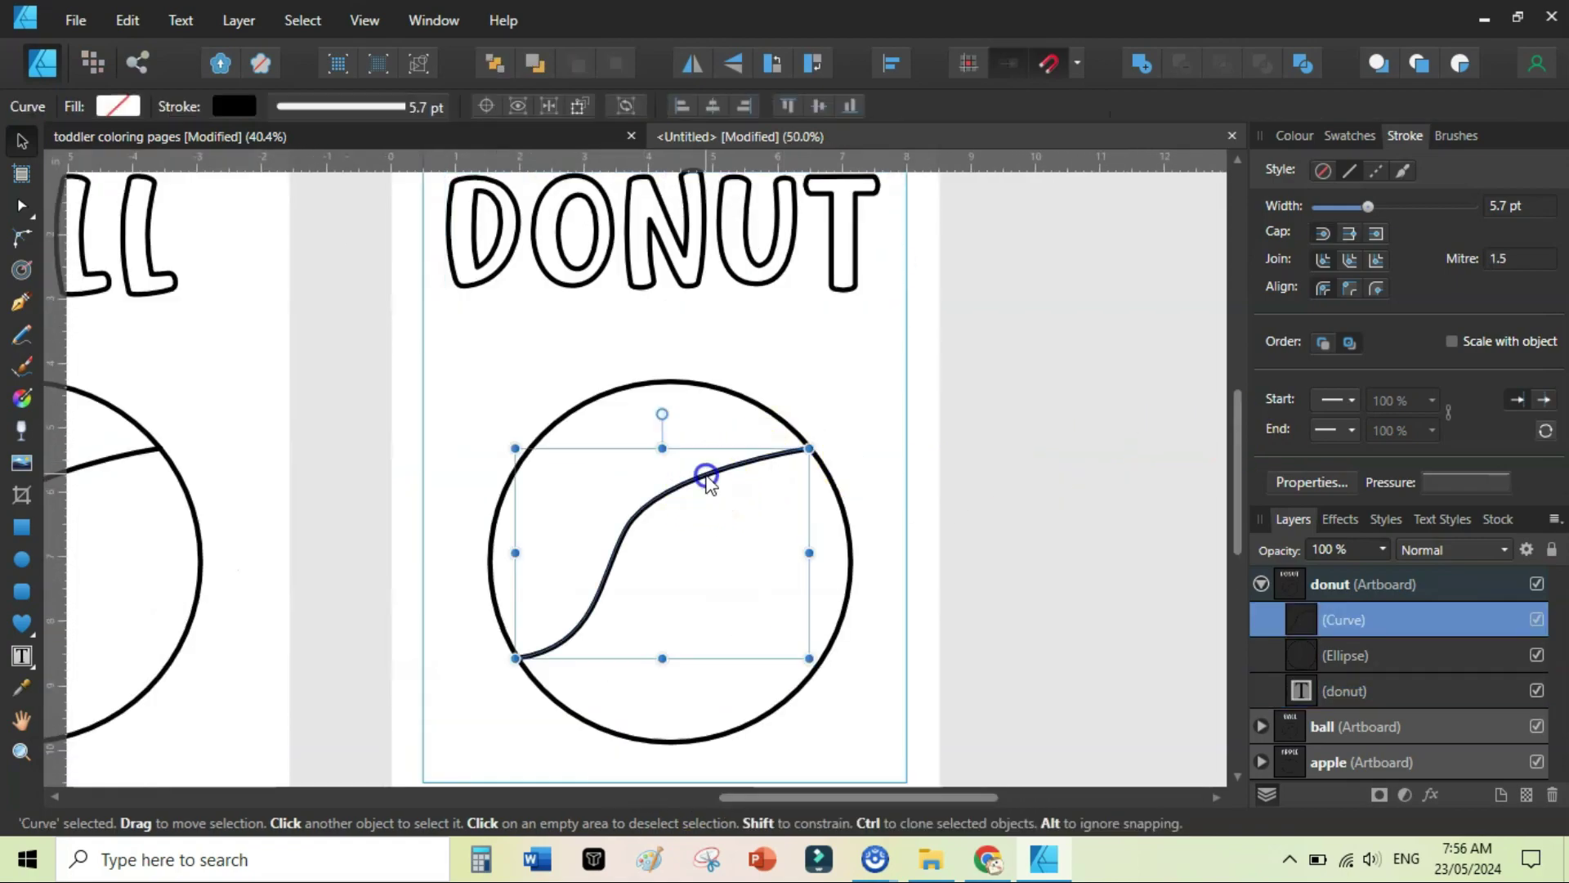
{"action": "key", "text": "Delete"}
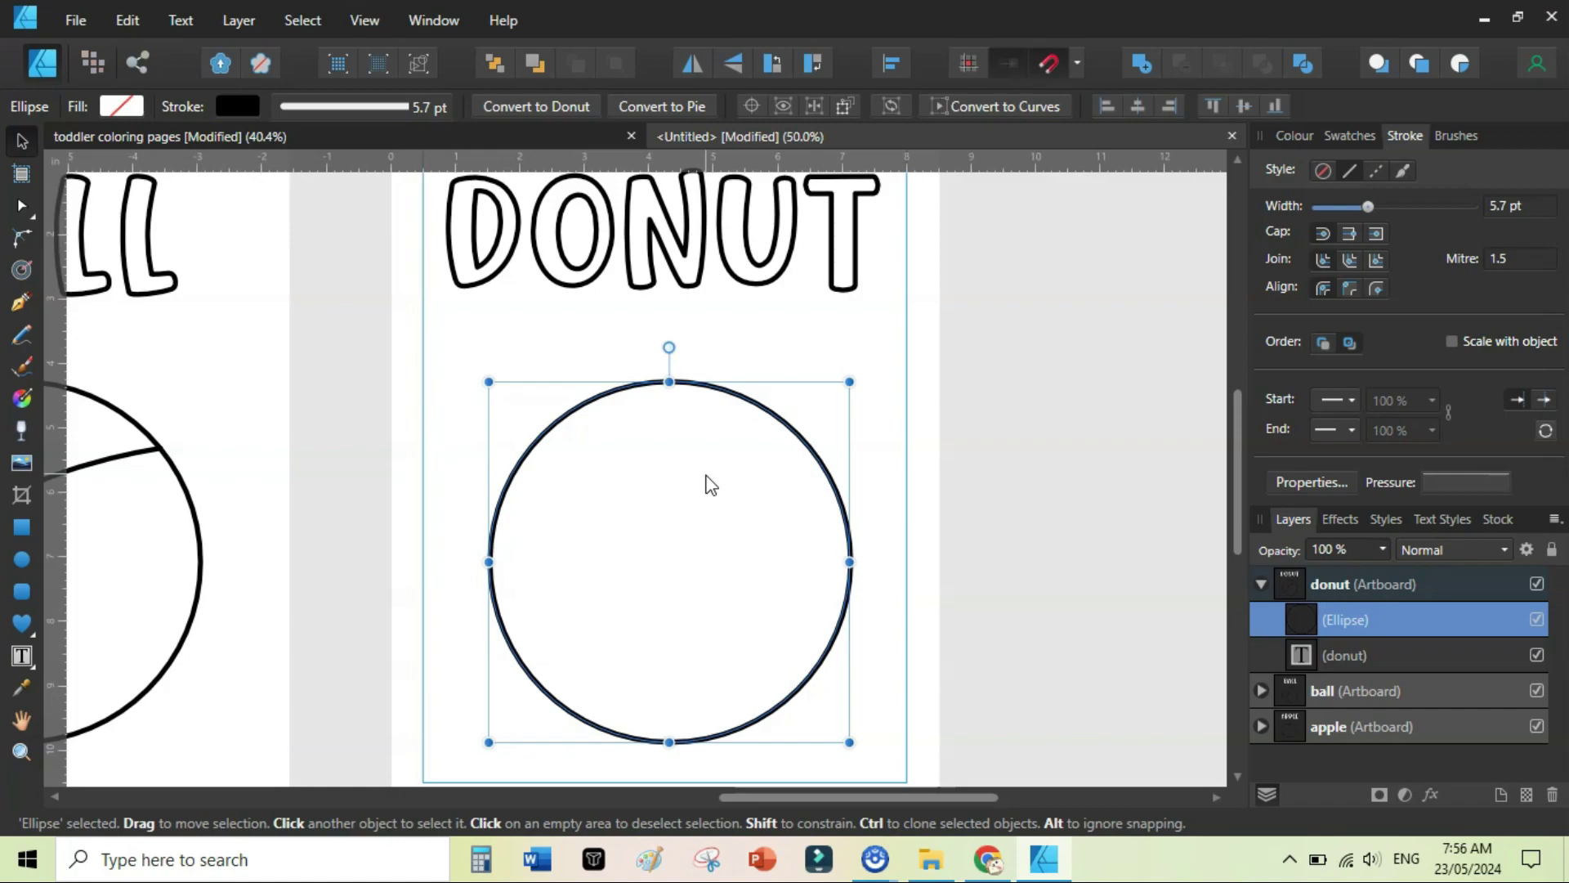
{"action": "left_click_drag", "start_coordinate": [664, 485], "coordinate": [656, 474]}
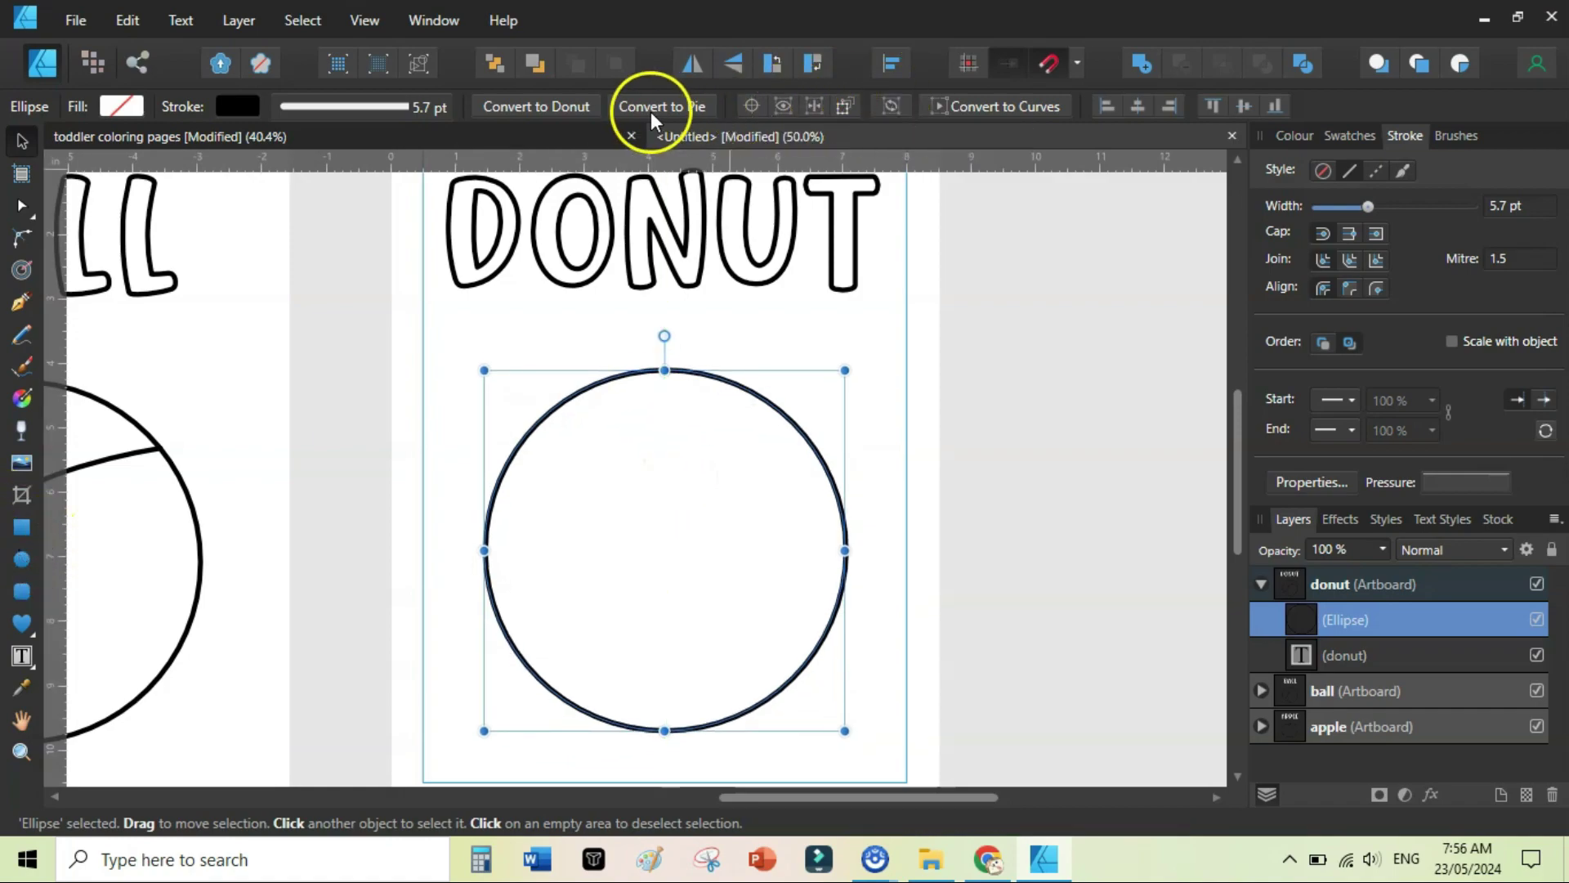
Convert the circle into a donut ring with a 56% hole radius
{"action": "left_click", "coordinate": [543, 105]}
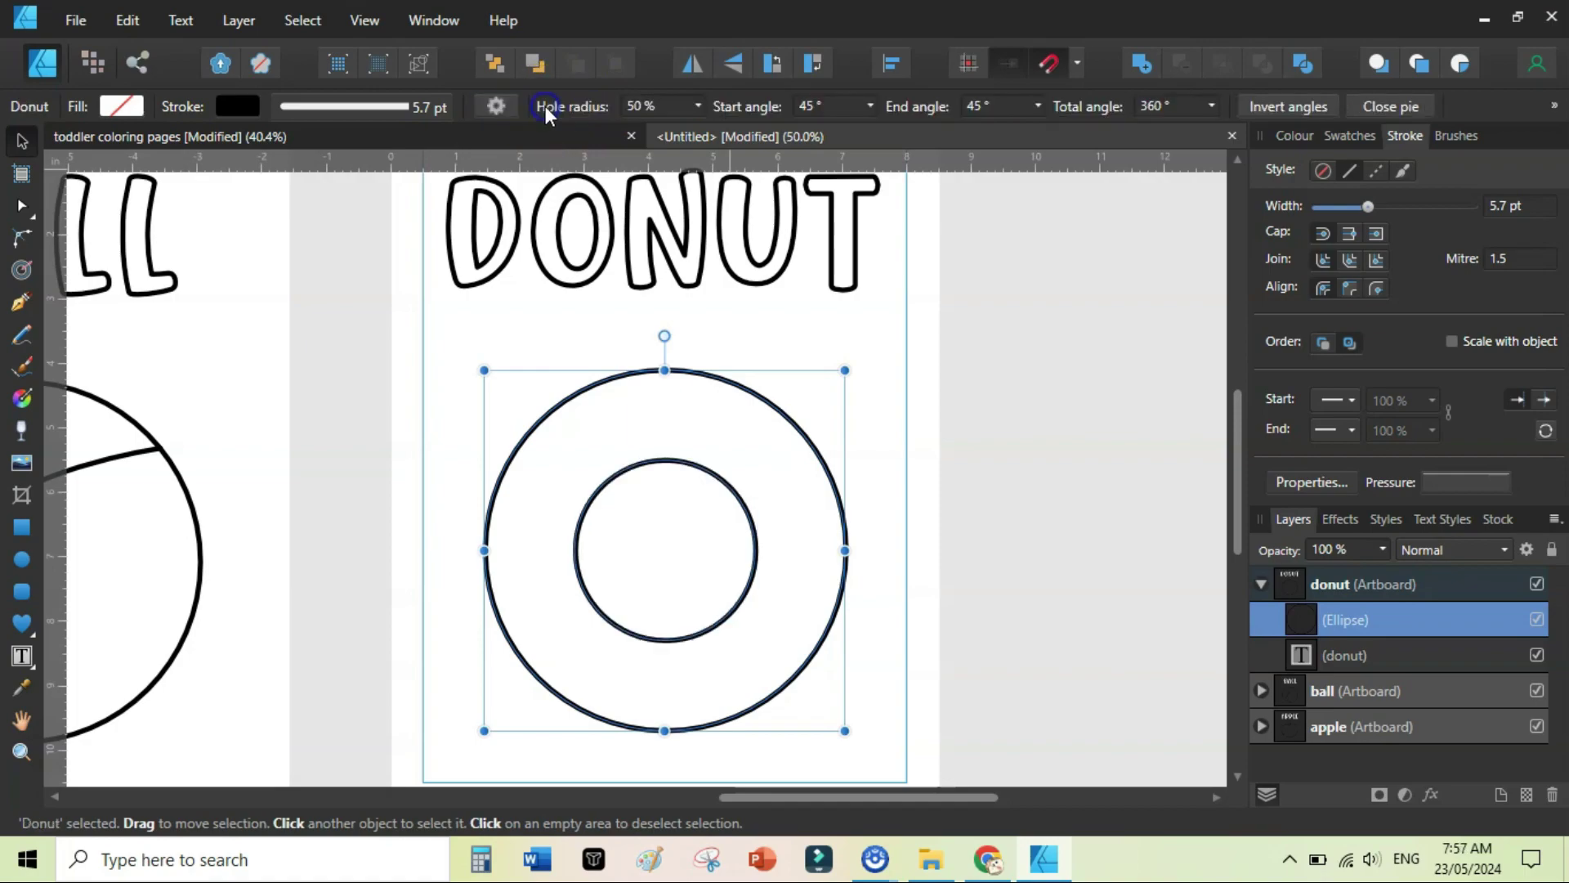
{"action": "left_click", "coordinate": [1087, 541]}
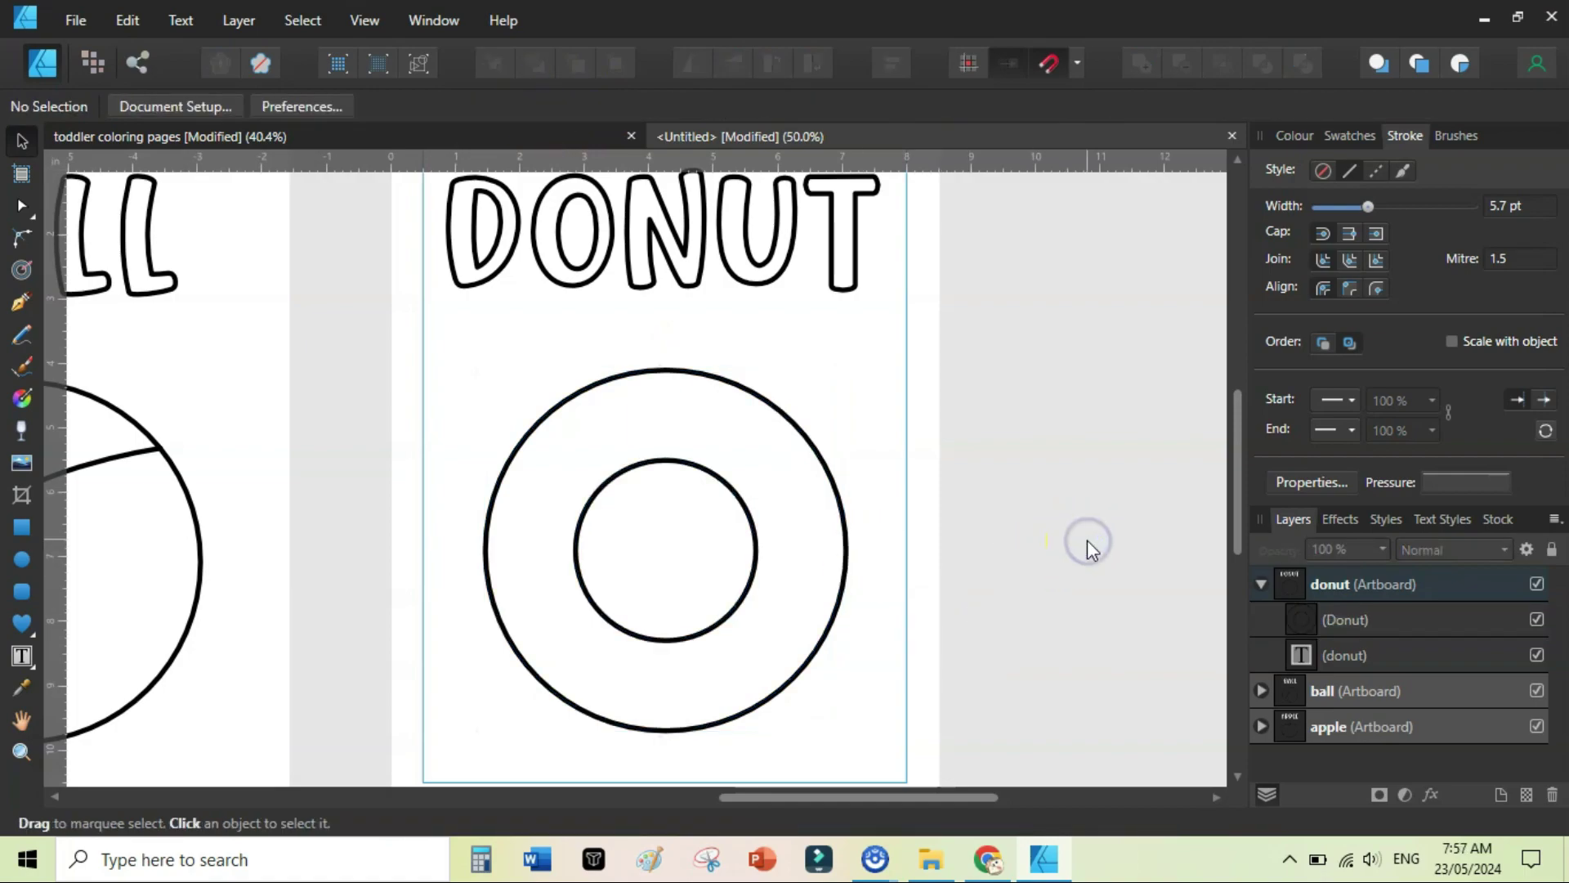
{"action": "left_click", "coordinate": [845, 523]}
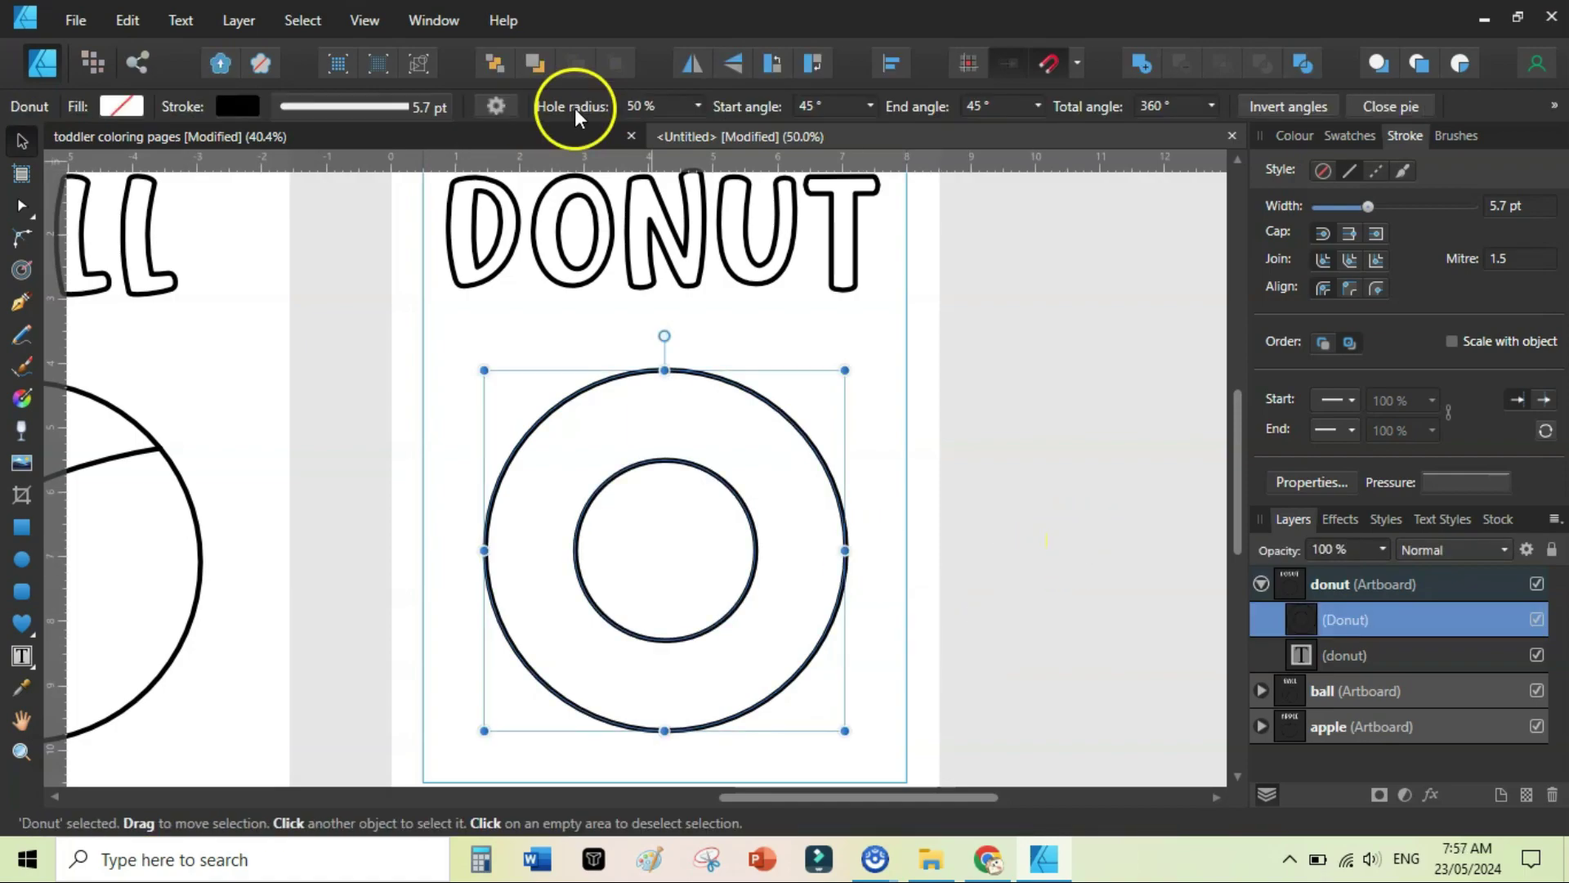
{"action": "left_click", "coordinate": [697, 107]}
{"action": "mouse_move", "coordinate": [696, 124]}
{"action": "left_mouse_down"}
{"action": "mouse_move", "coordinate": [678, 133]}
{"action": "mouse_move", "coordinate": [736, 144]}
{"action": "mouse_move", "coordinate": [710, 140]}
{"action": "left_mouse_up"}
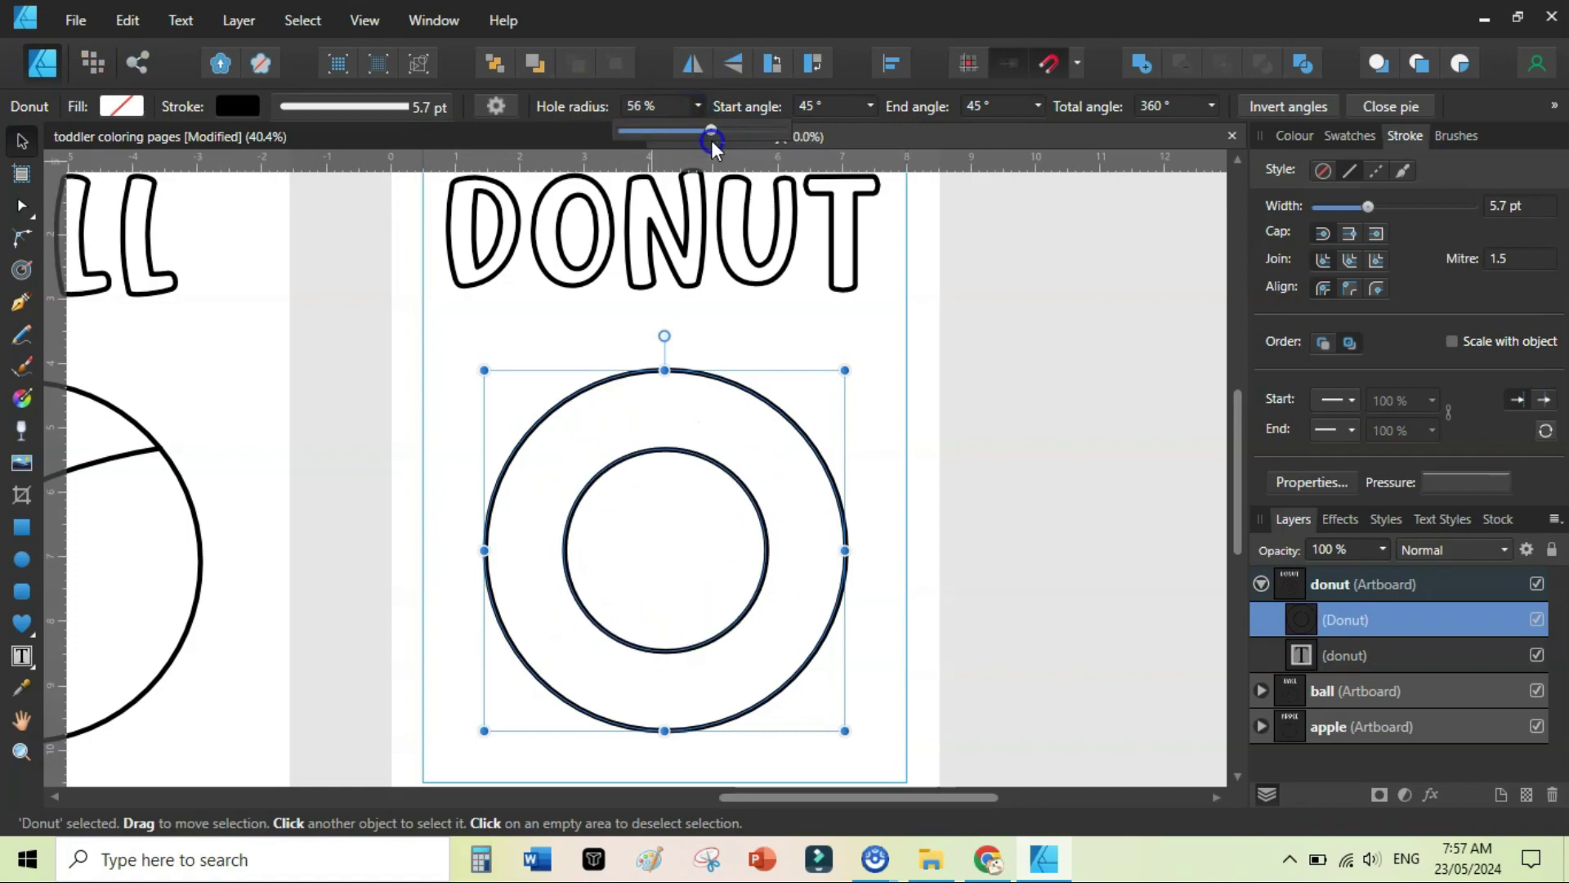
{"action": "left_click", "coordinate": [1061, 395]}
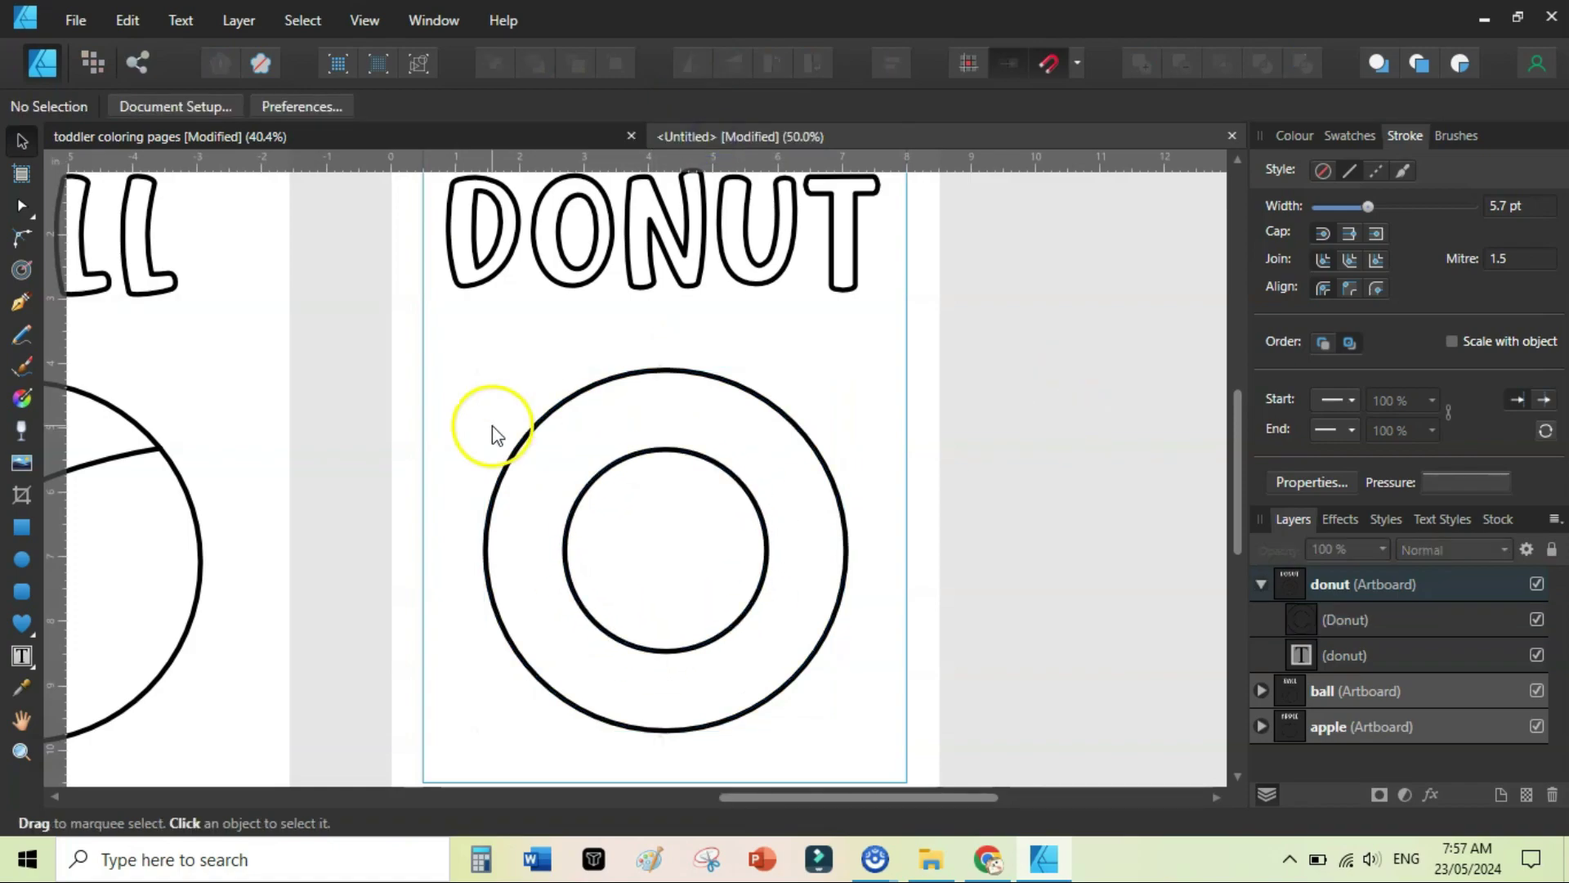
Draw a cloud shape inside the donut ring, centred and enlarged around its centre
{"action": "left_click", "coordinate": [28, 625]}
{"action": "left_click_drag", "start_coordinate": [28, 624], "coordinate": [132, 495]}
{"action": "left_click_drag", "start_coordinate": [599, 414], "coordinate": [888, 703]}
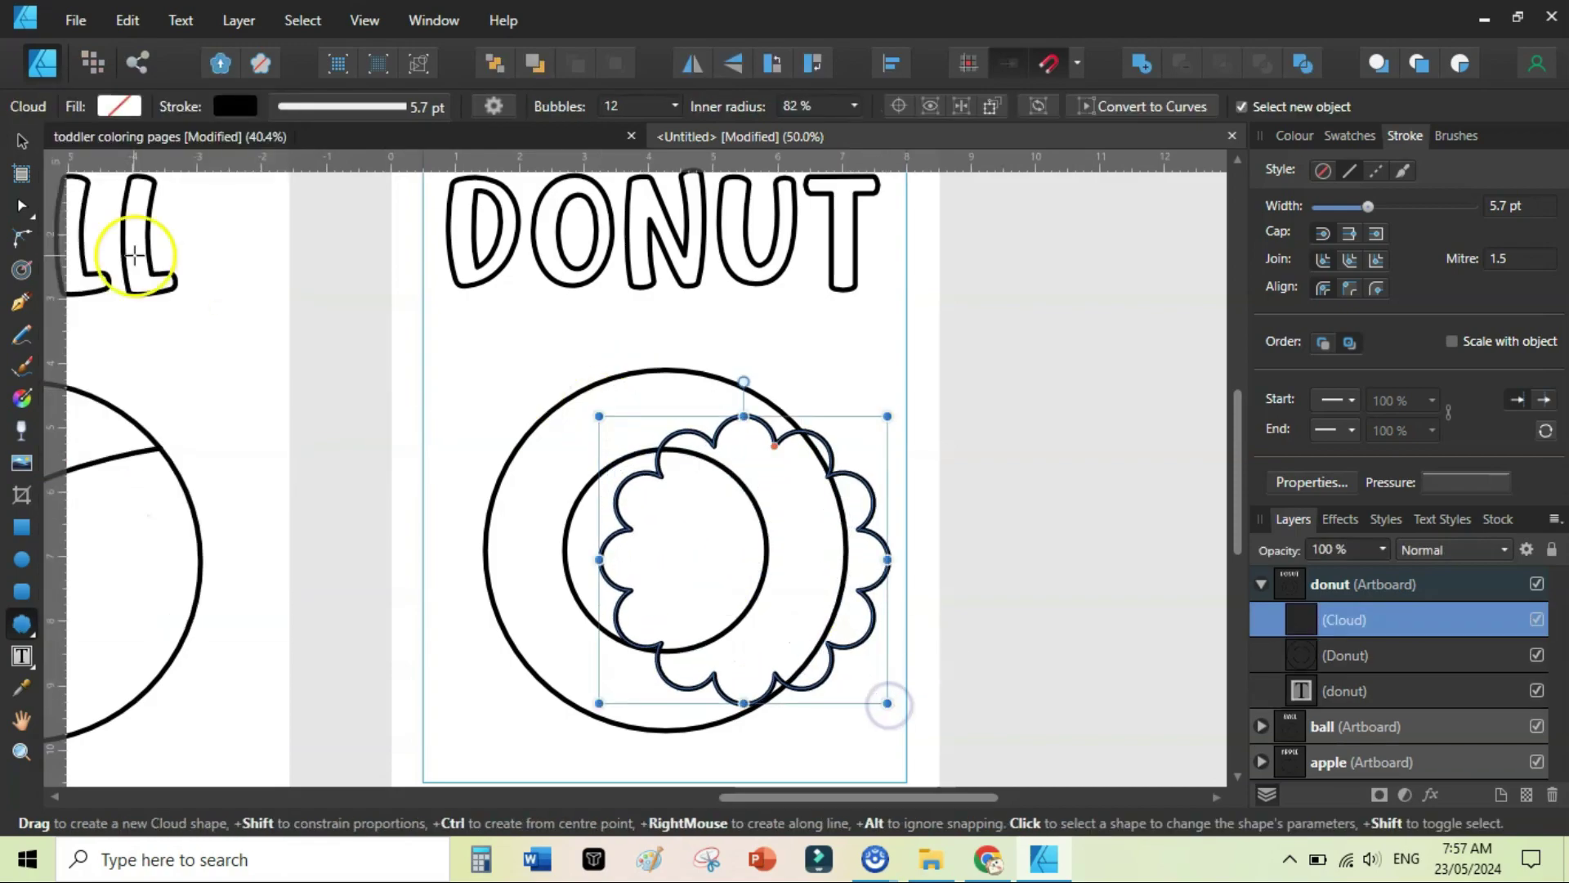
{"action": "left_click", "coordinate": [21, 141]}
{"action": "left_click_drag", "start_coordinate": [794, 523], "coordinate": [733, 527]}
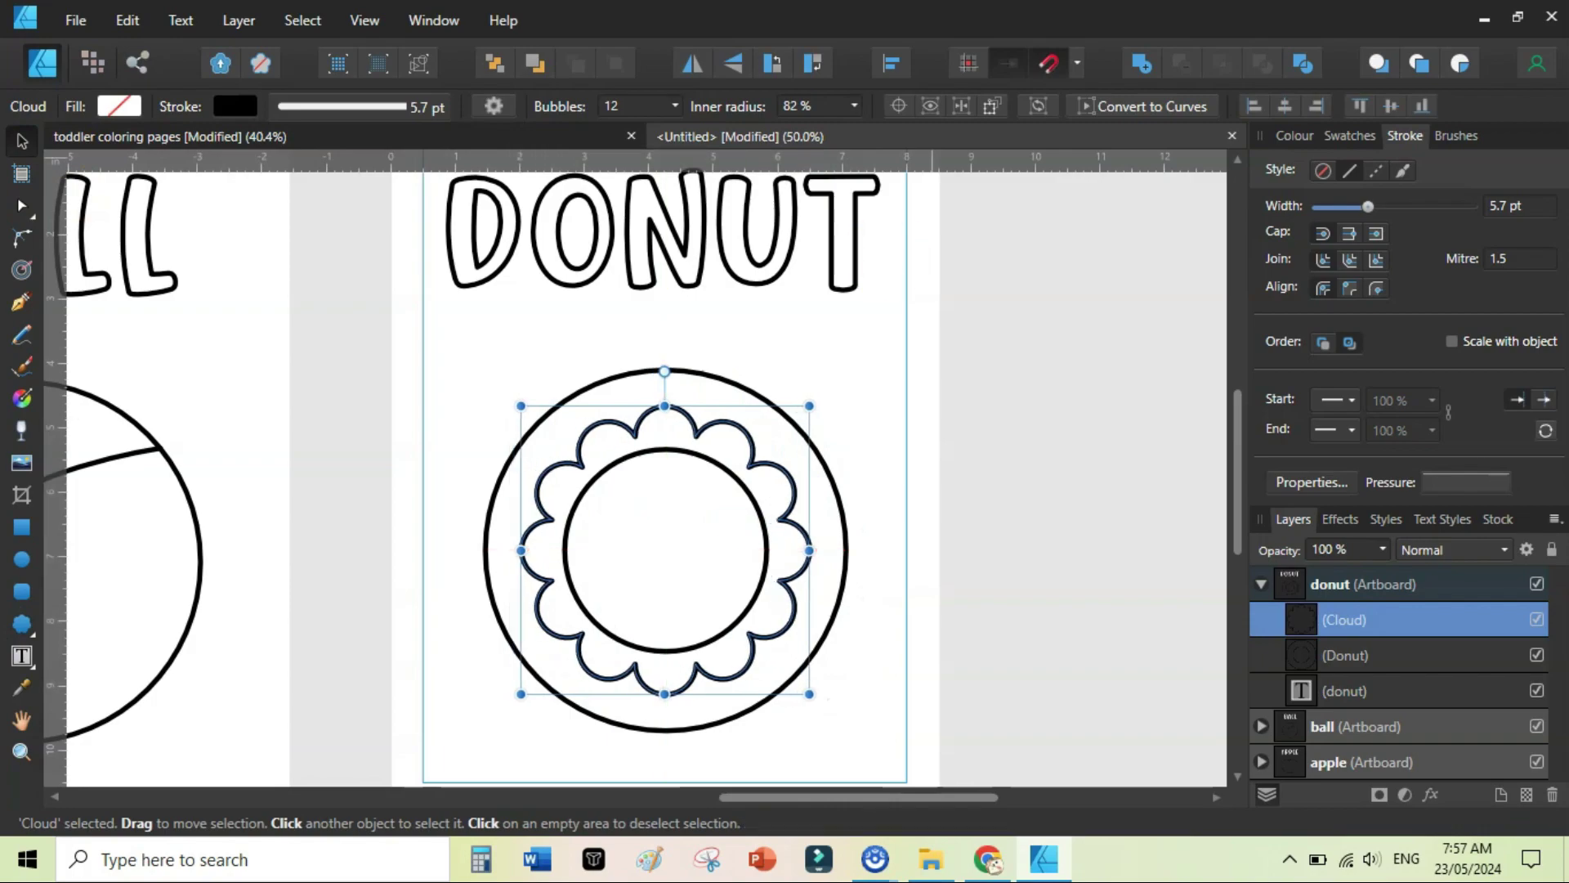
{"action": "left_click", "coordinate": [883, 67]}
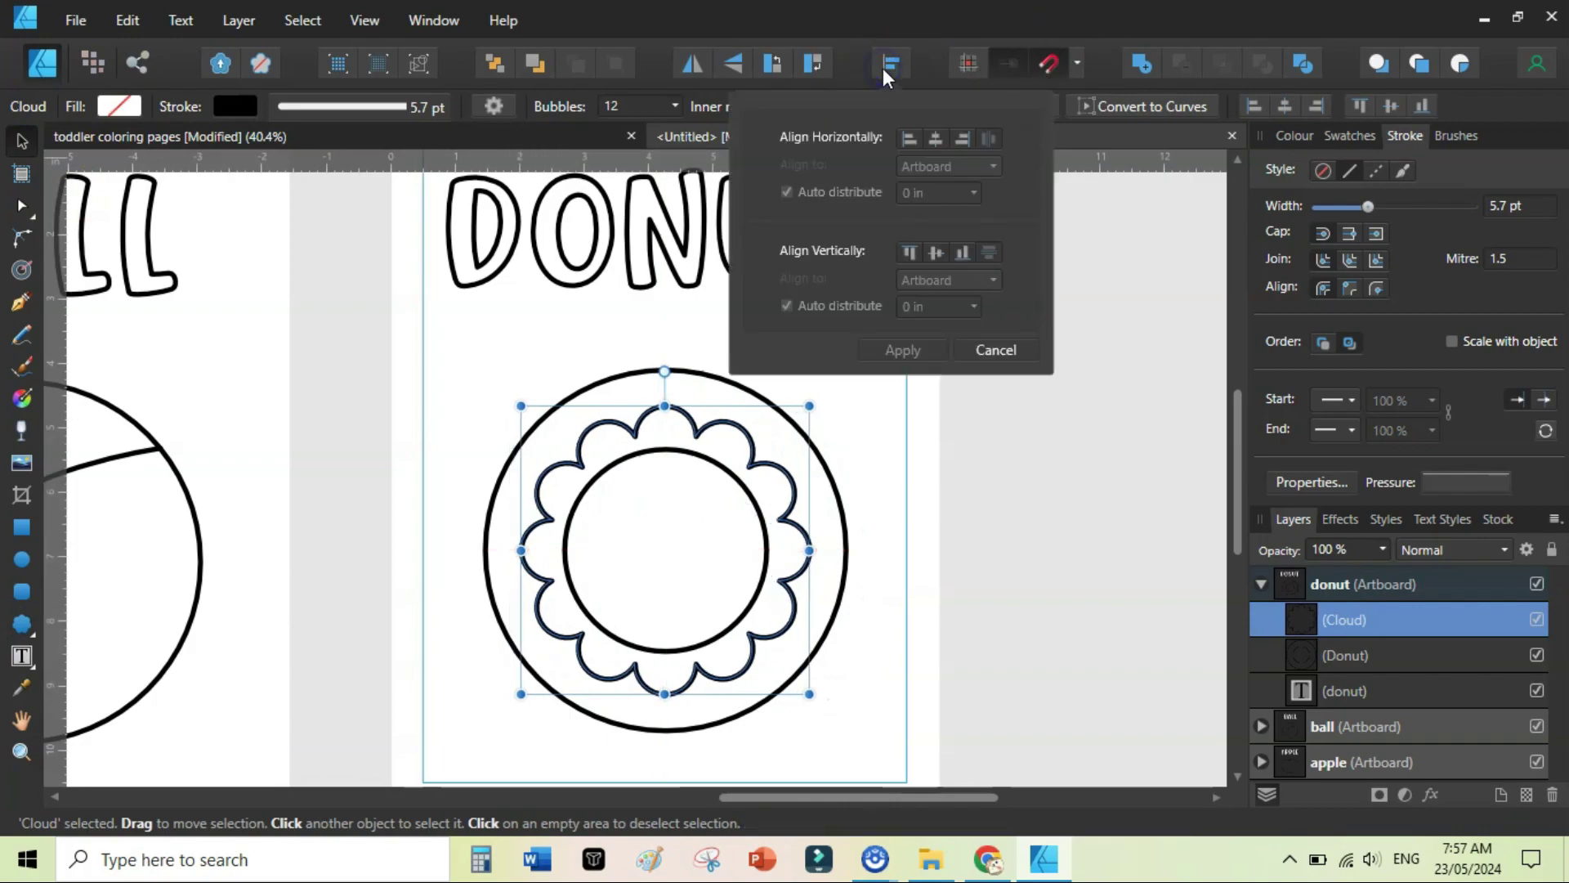
{"action": "left_click", "coordinate": [882, 67]}
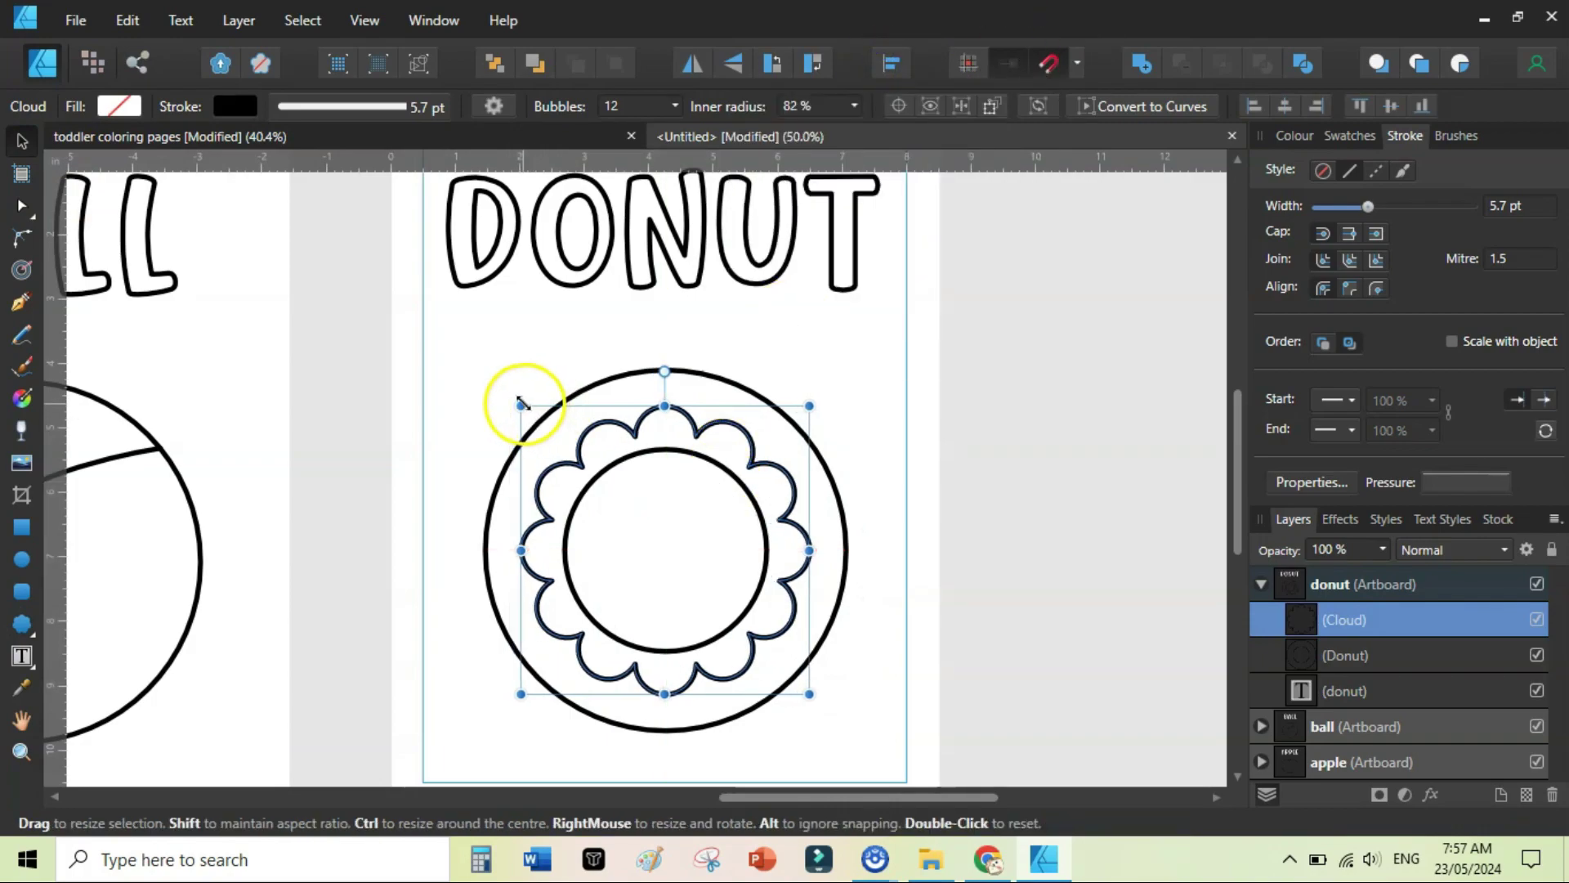
{"action": "mouse_move", "coordinate": [521, 404]}
{"action": "left_mouse_down"}
{"action": "mouse_move", "coordinate": [490, 392]}
{"action": "mouse_move", "coordinate": [509, 393]}
{"action": "left_mouse_up"}
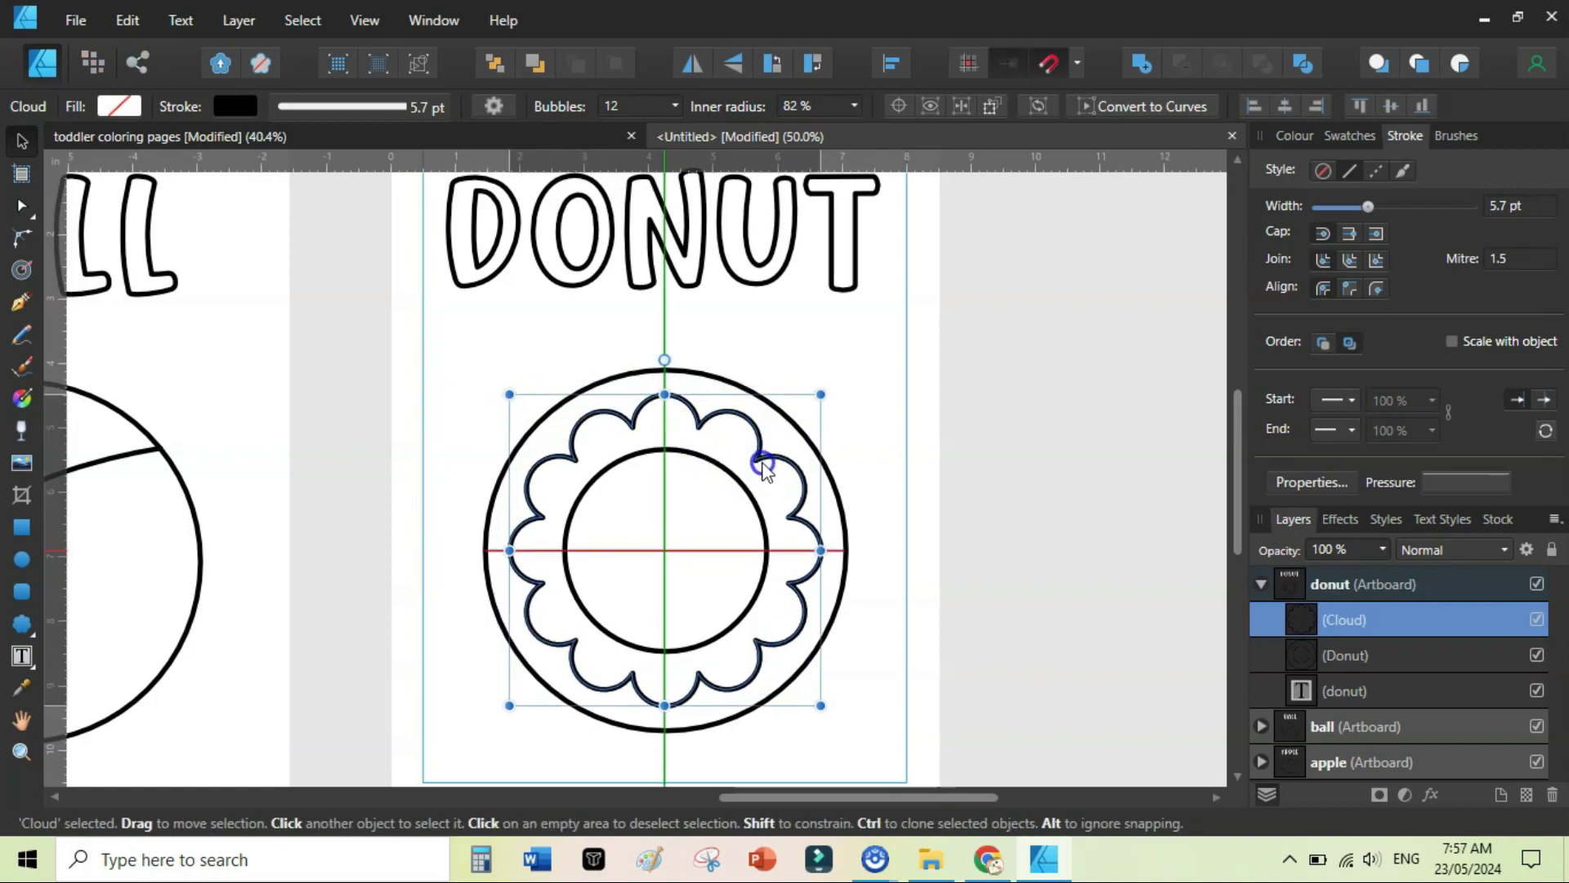
{"action": "left_click", "coordinate": [1073, 546]}
Reduce the cloud's bubbles from 12 to 8 and zoom out to all three pages
{"action": "left_click", "coordinate": [689, 413]}
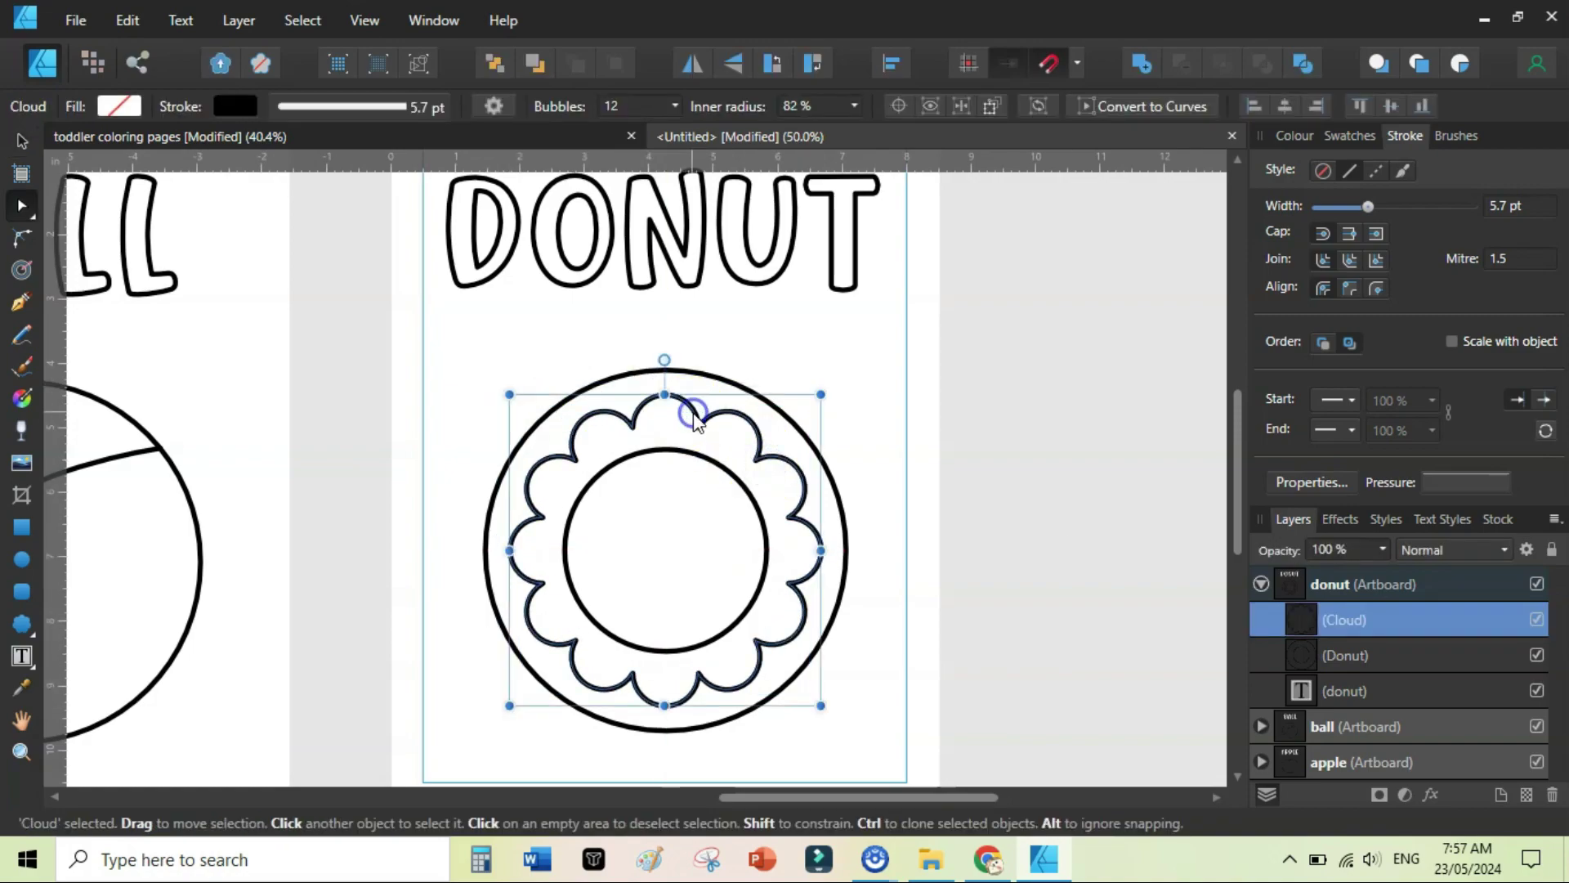
{"action": "left_click", "coordinate": [674, 106]}
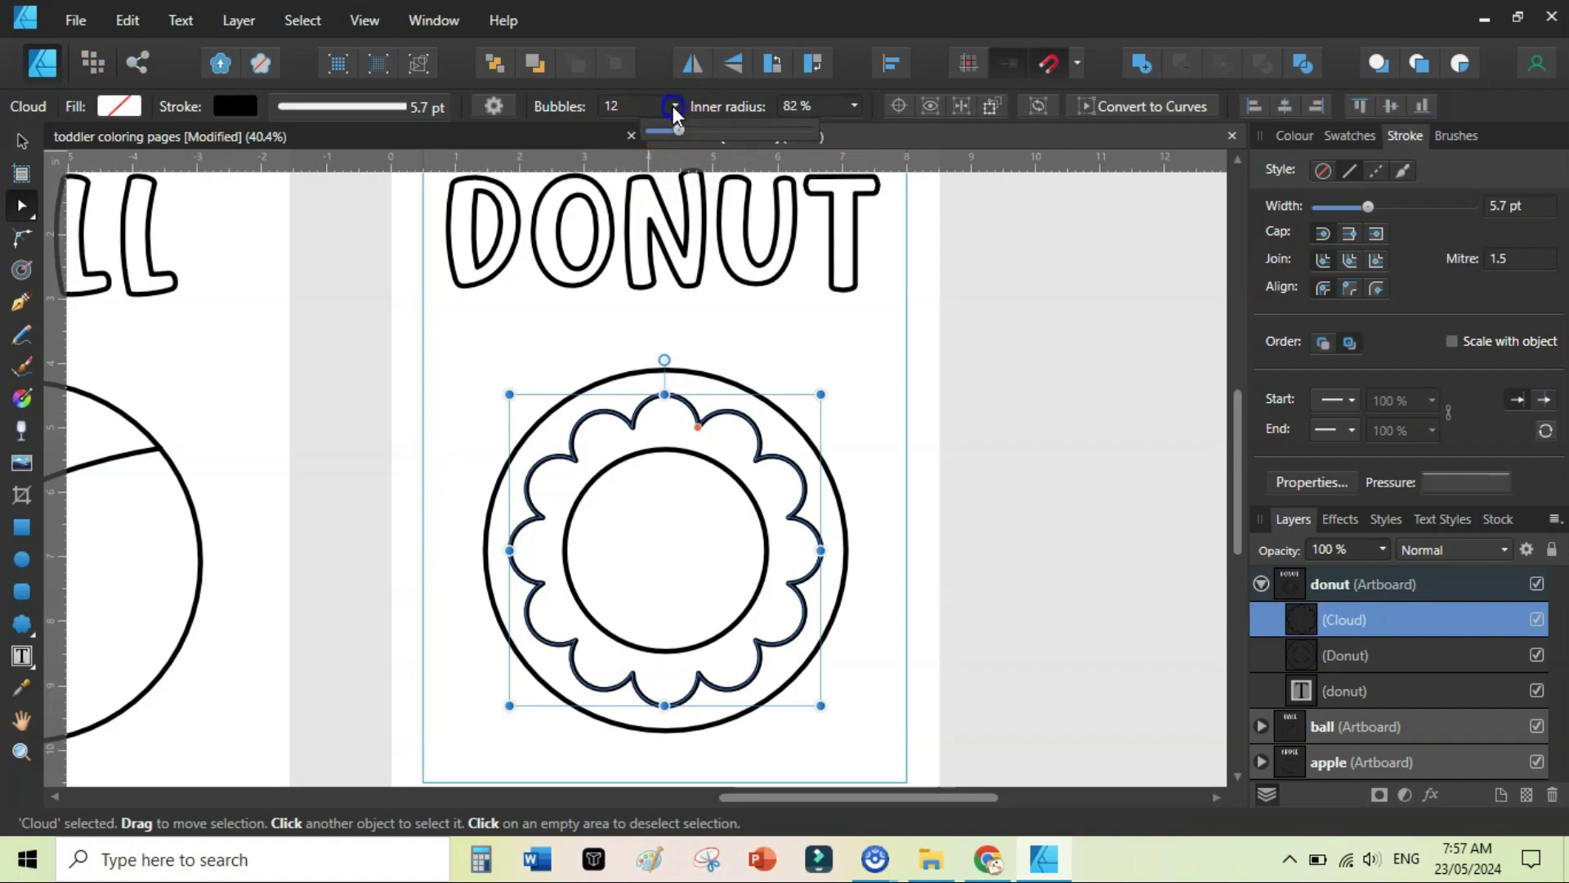
{"action": "left_click_drag", "start_coordinate": [679, 132], "coordinate": [664, 130]}
{"action": "left_click", "coordinate": [1149, 460]}
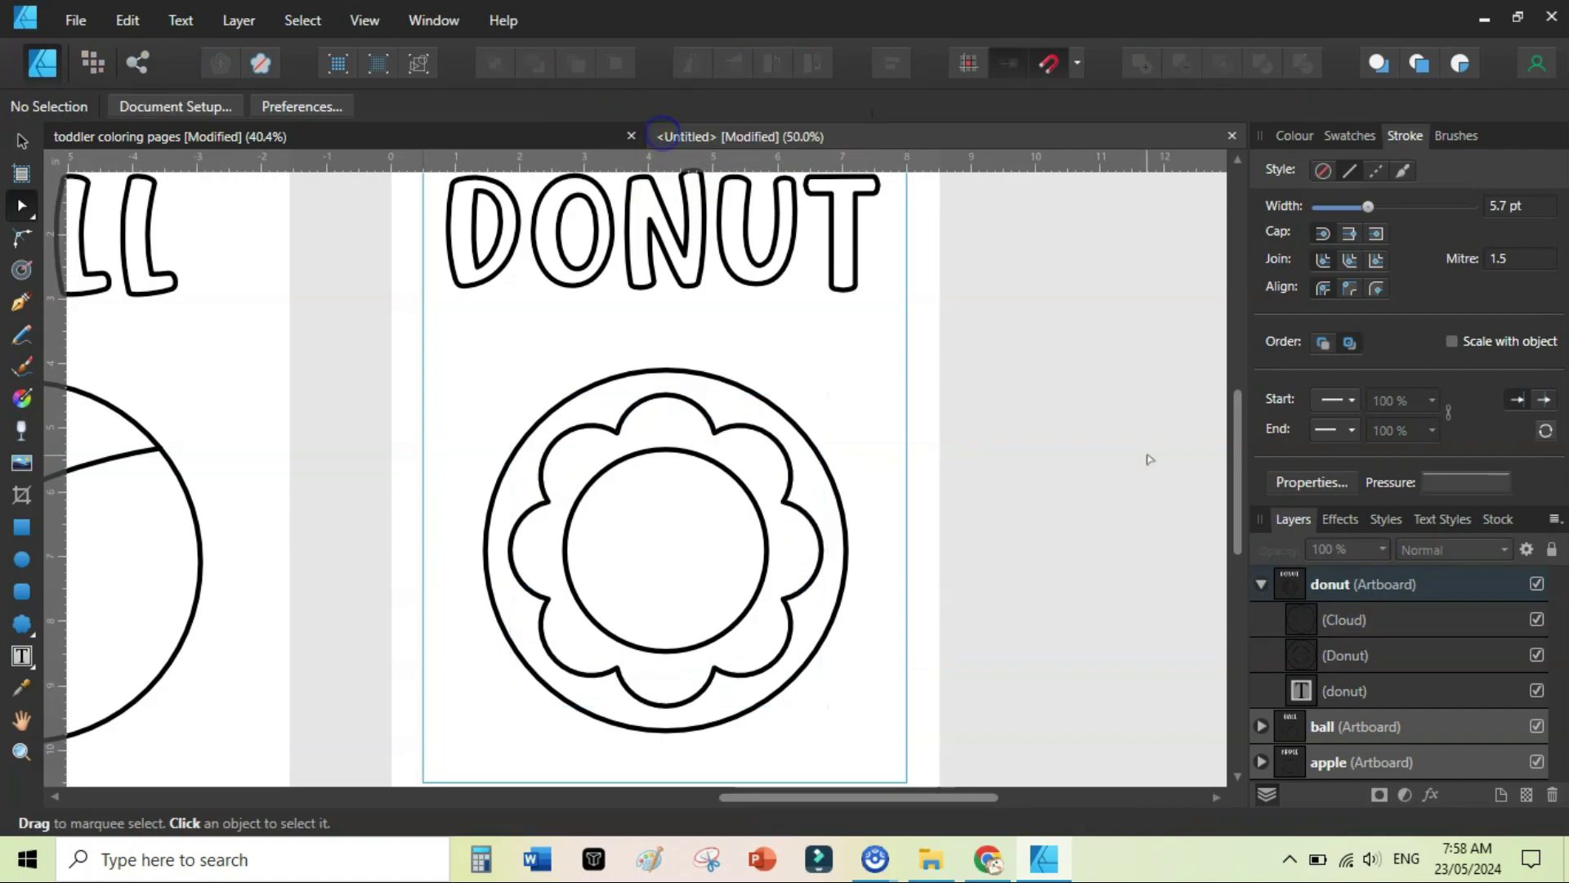
{"action": "key", "text": "ctrl+minus"}
{"action": "key", "text": "ctrl+minus"}
{"action": "key", "text": "ctrl+minus"}
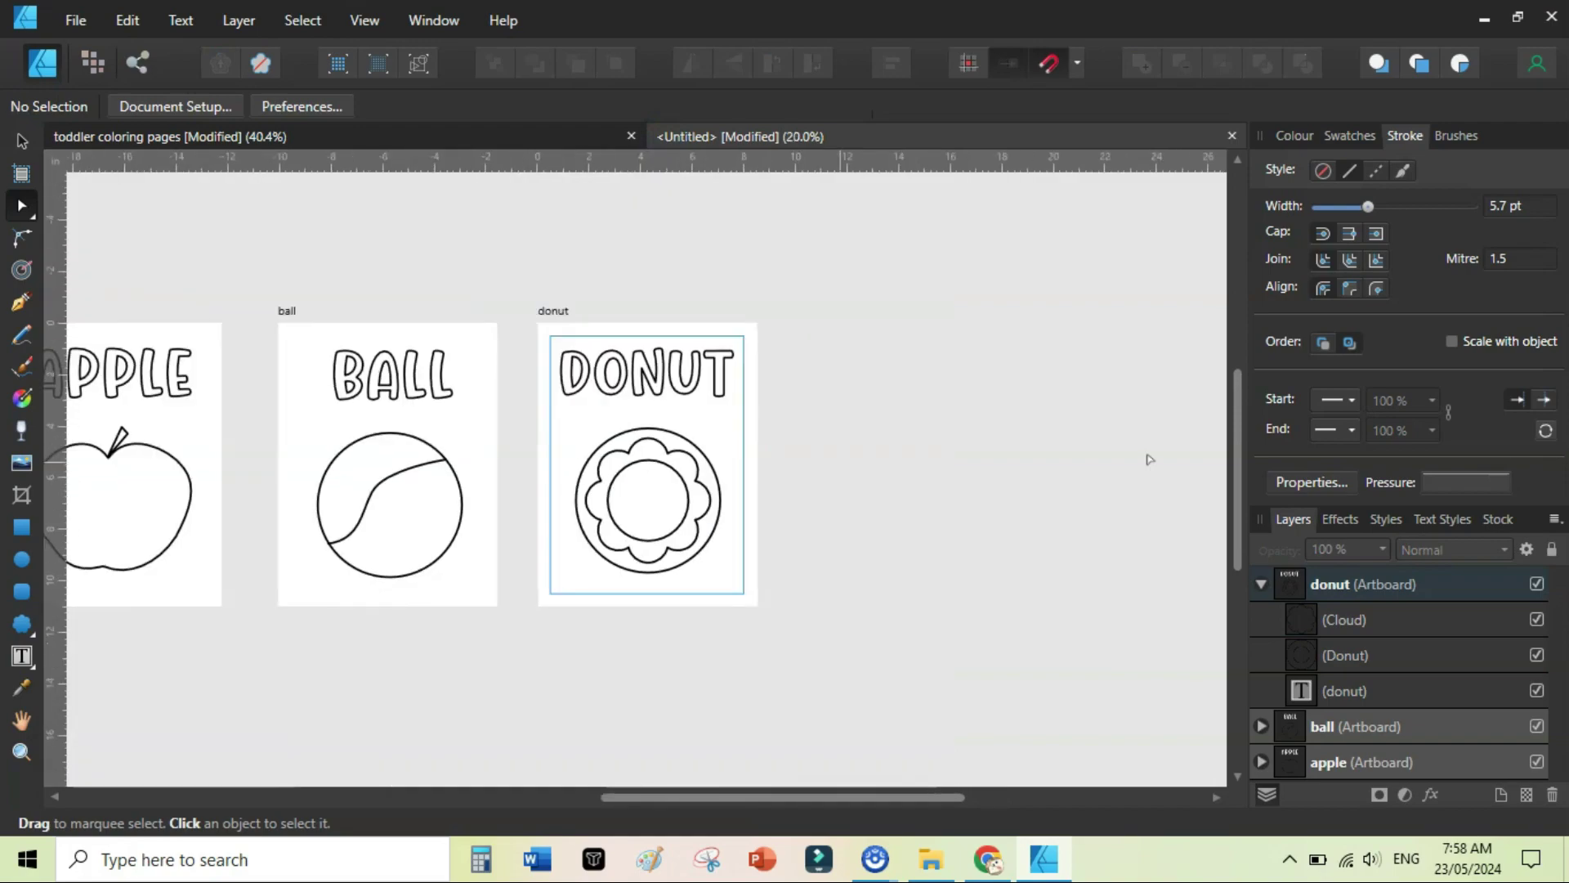
Export the ball artboard as ball.png into a new Temp folder under Toddler Coloring Pages
{"action": "left_click_drag", "start_coordinate": [708, 799], "coordinate": [674, 798]}
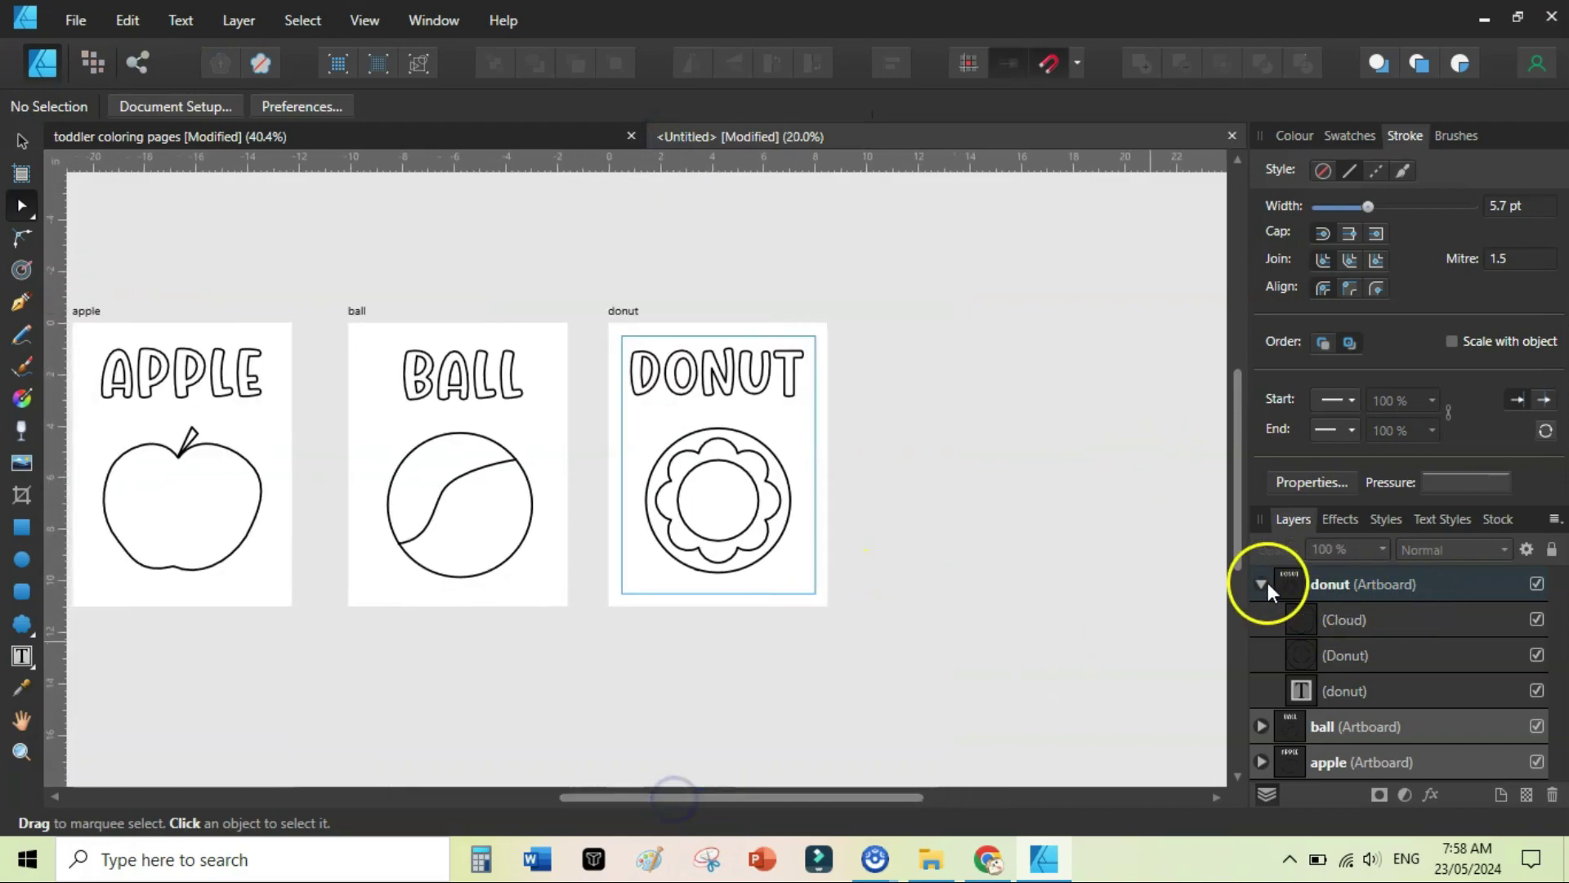
{"action": "left_click", "coordinate": [1264, 583]}
{"action": "left_click", "coordinate": [1326, 624]}
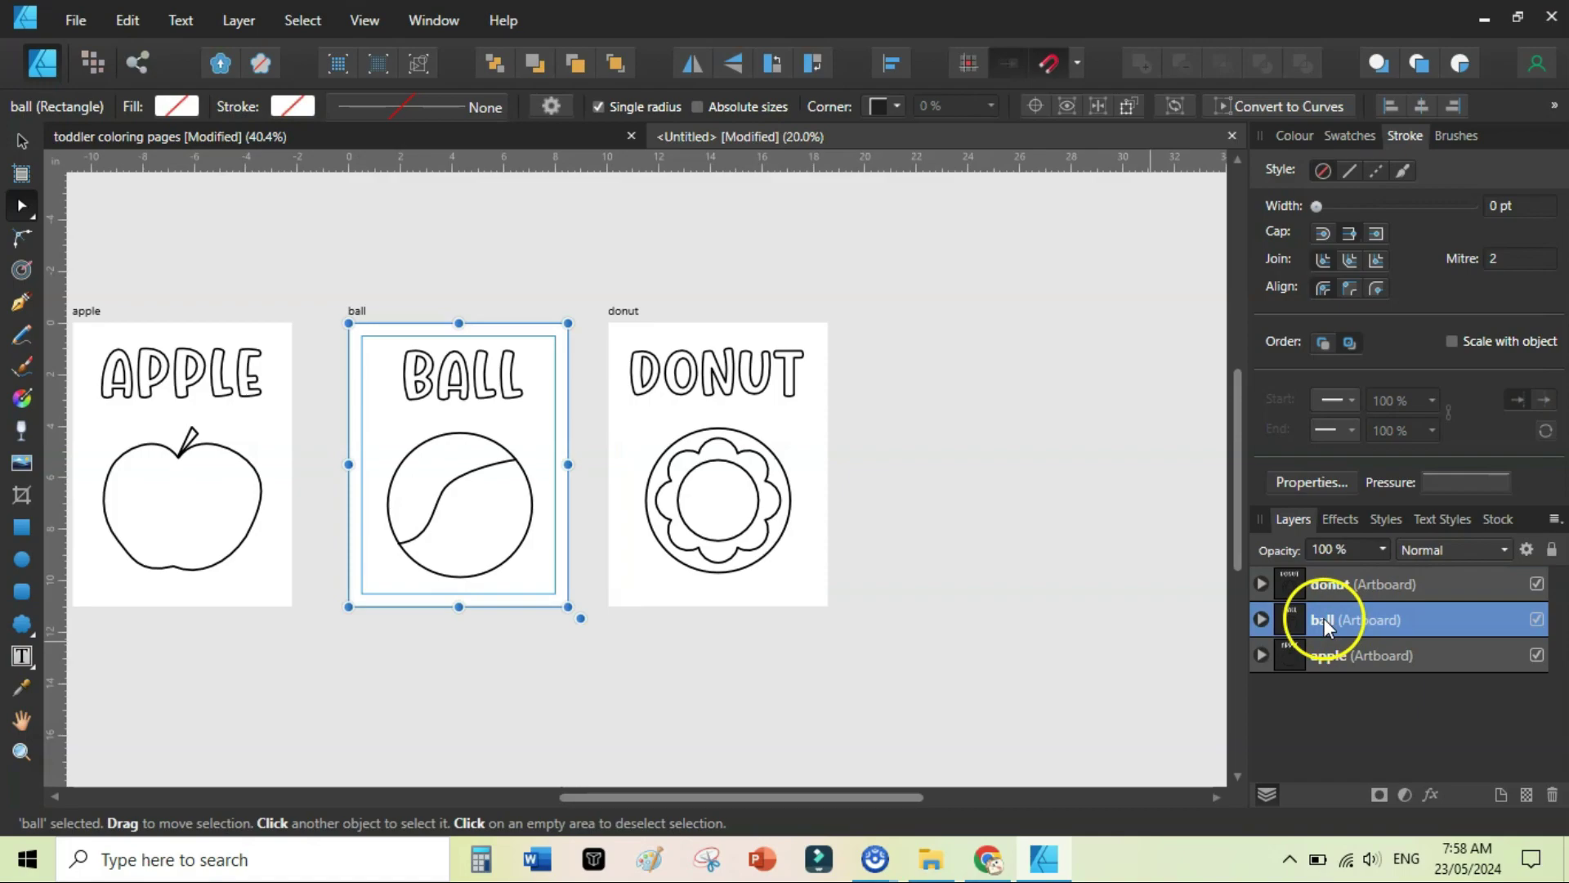
{"action": "left_click", "coordinate": [76, 19]}
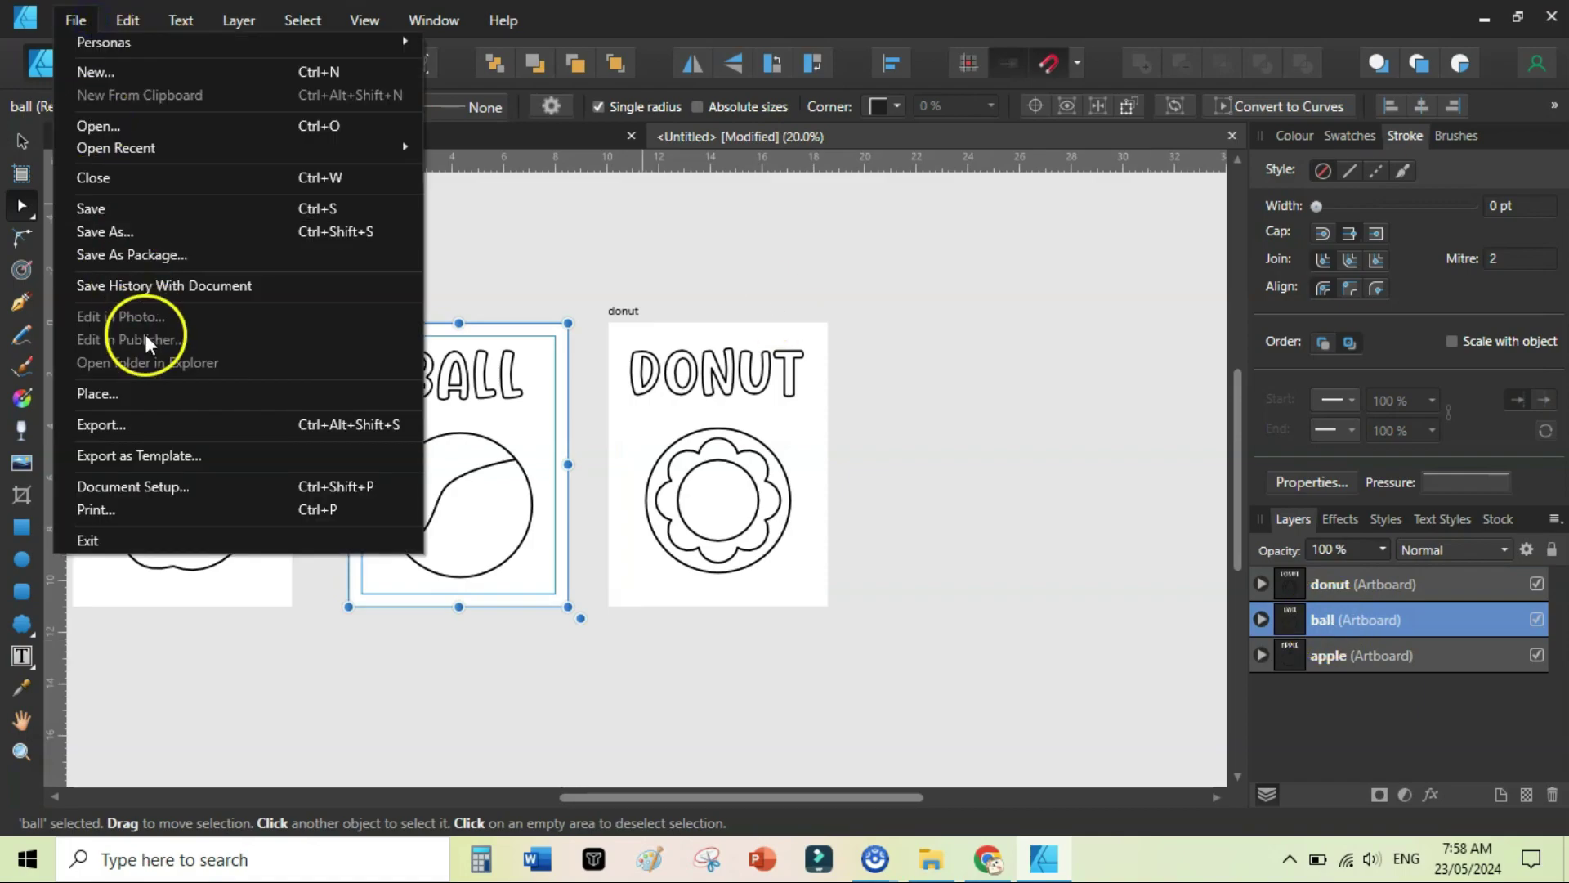
{"action": "left_click", "coordinate": [102, 414]}
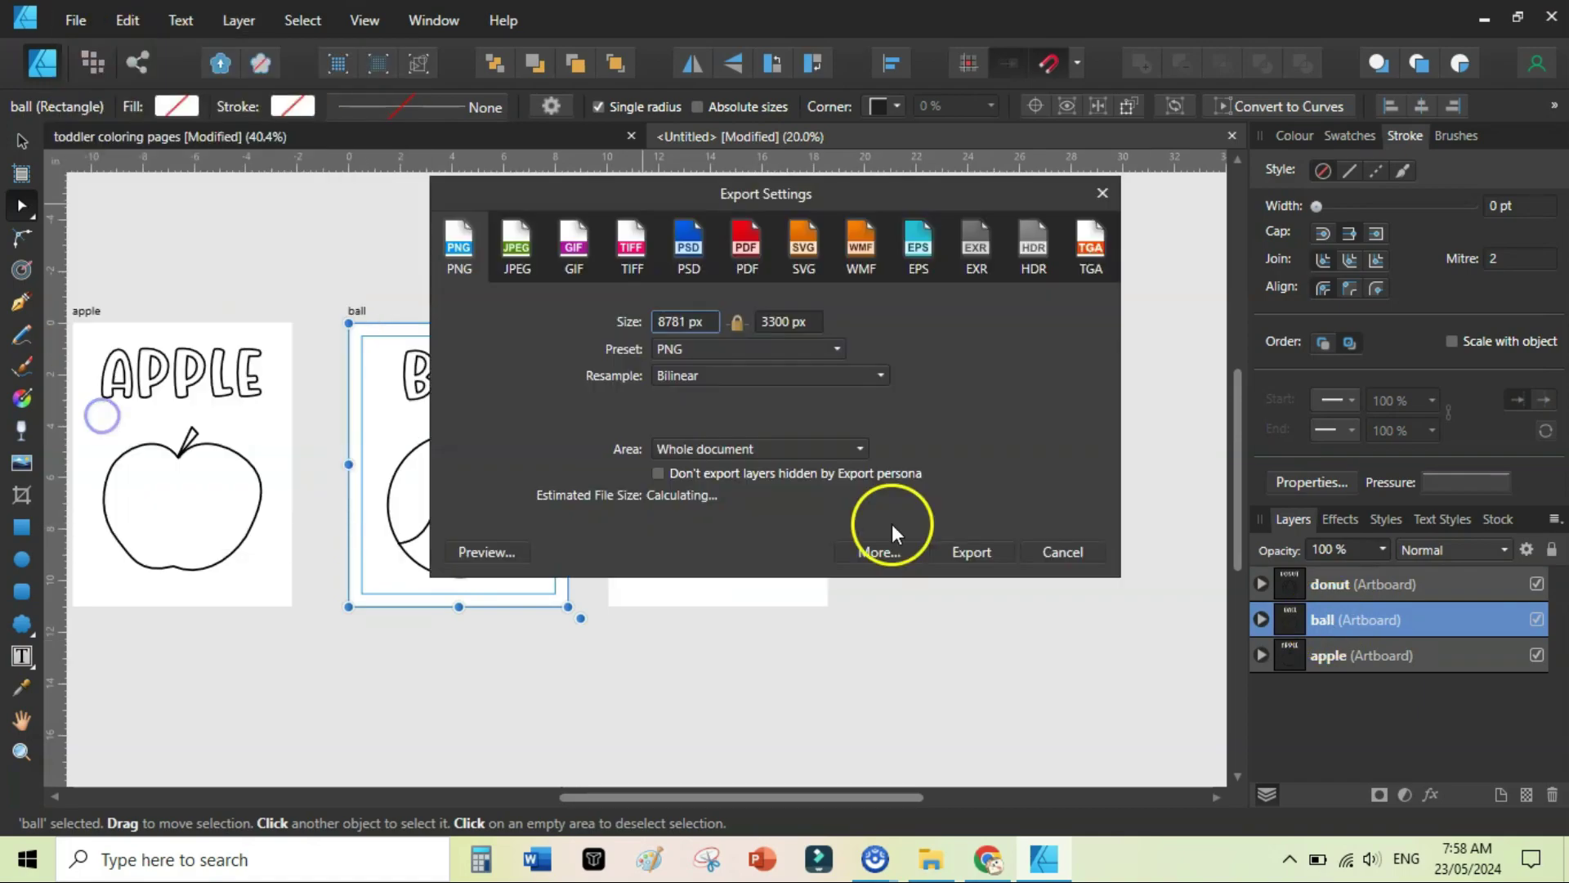
{"action": "left_click", "coordinate": [975, 550]}
{"action": "left_click", "coordinate": [510, 55]}
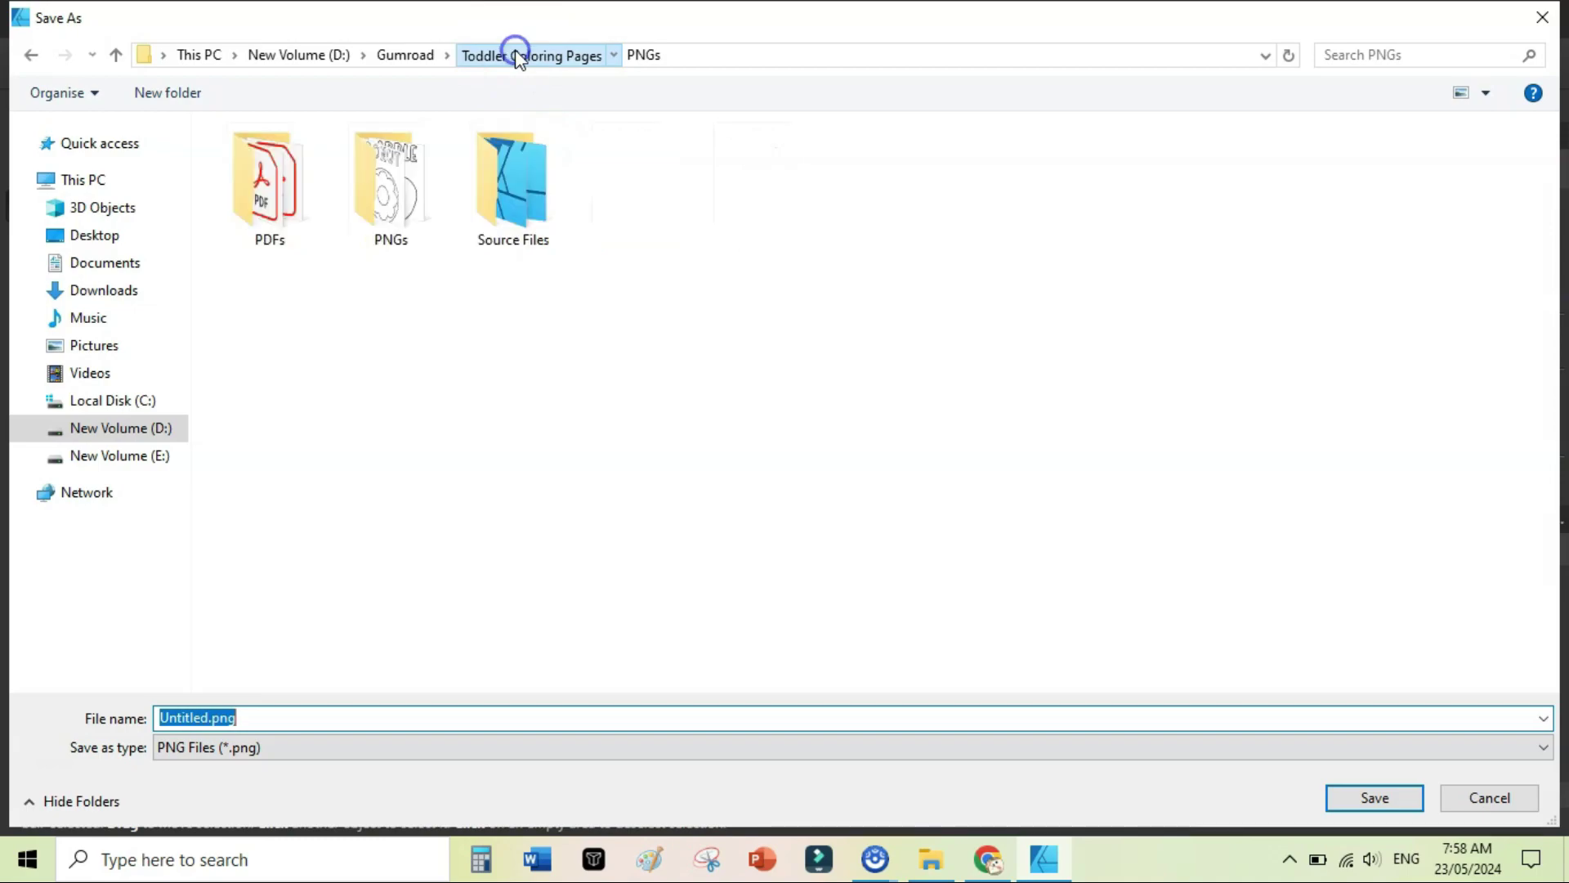
{"action": "left_click", "coordinate": [183, 92]}
{"action": "type", "text": "Temp"}
{"action": "key", "text": "Return"}
{"action": "key", "text": "Return"}
{"action": "left_click", "coordinate": [736, 723]}
{"action": "type", "text": "ball"}
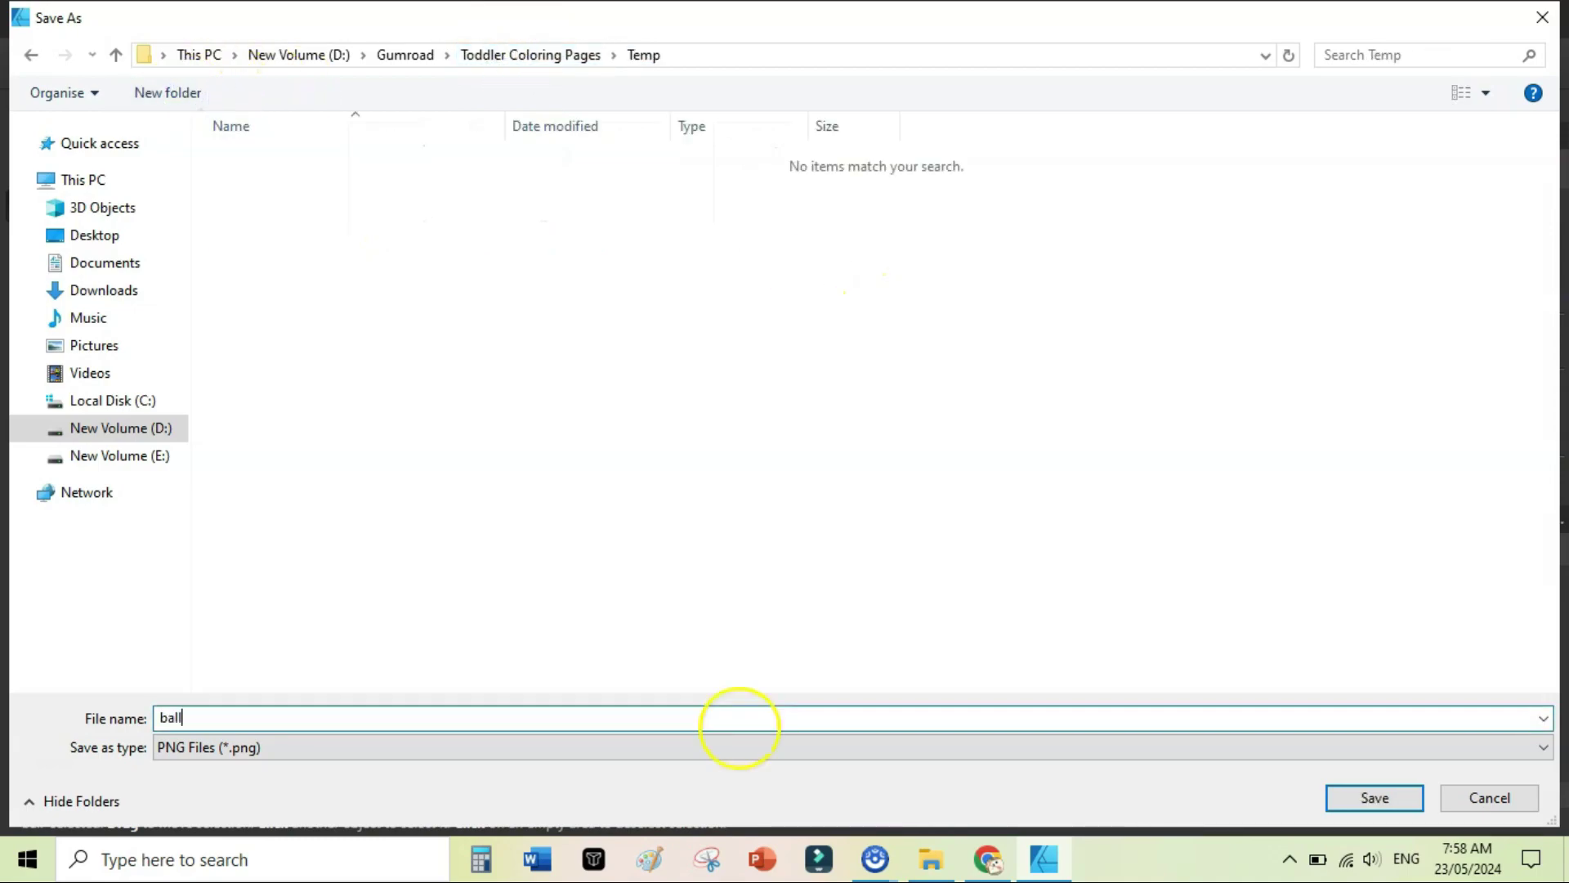
{"action": "key", "text": "Return"}
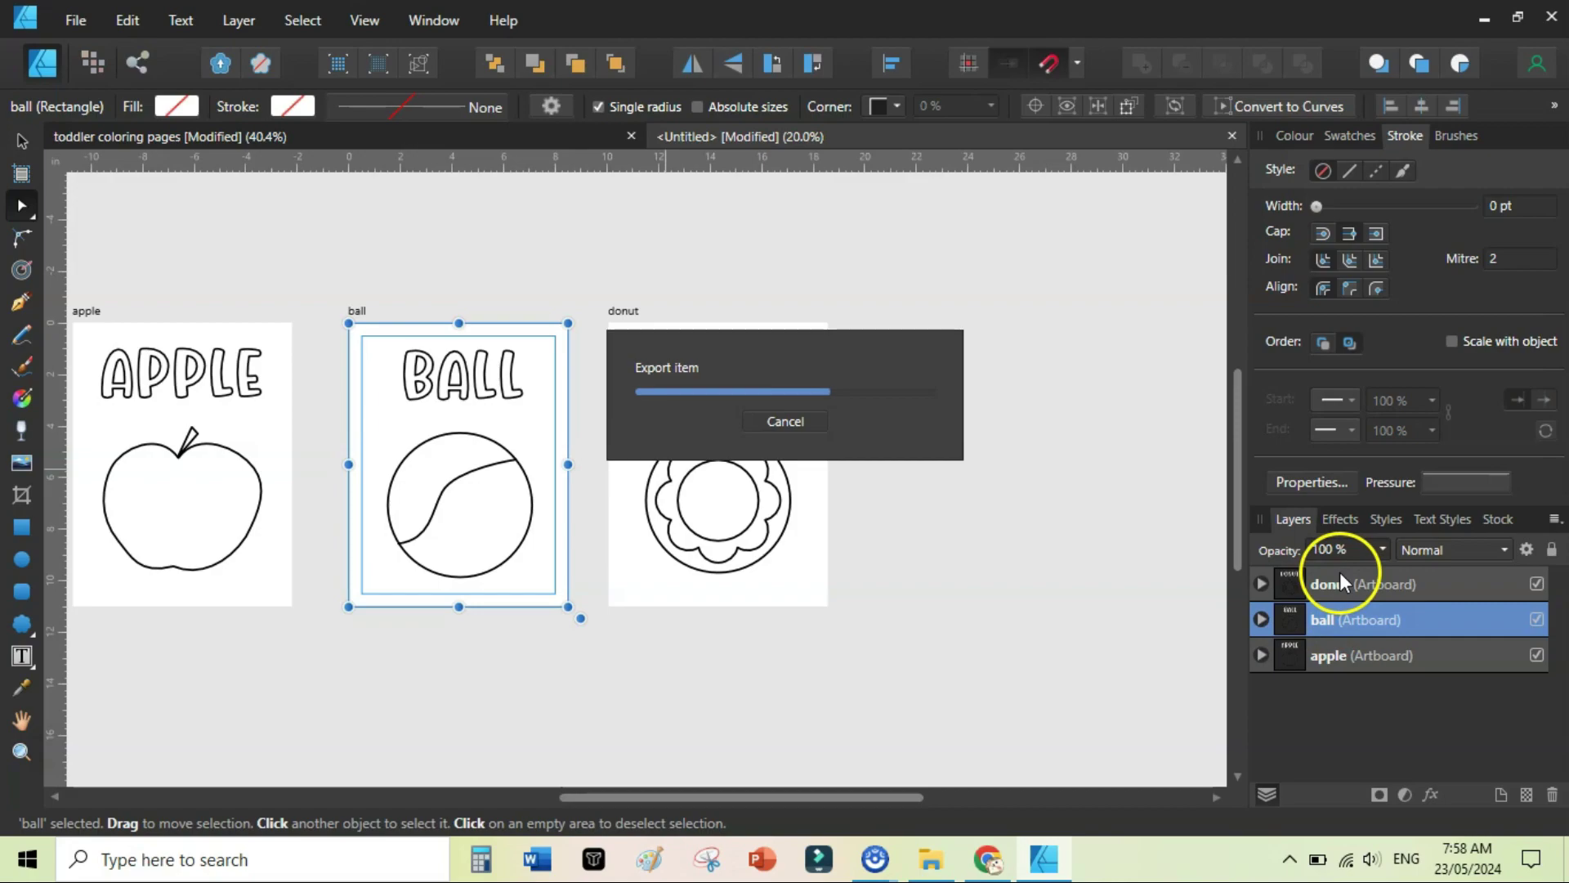
Export the donut artboard as donut.png into the same Temp folder
{"action": "left_click", "coordinate": [1336, 585]}
{"action": "left_click", "coordinate": [75, 19]}
{"action": "left_click", "coordinate": [111, 419]}
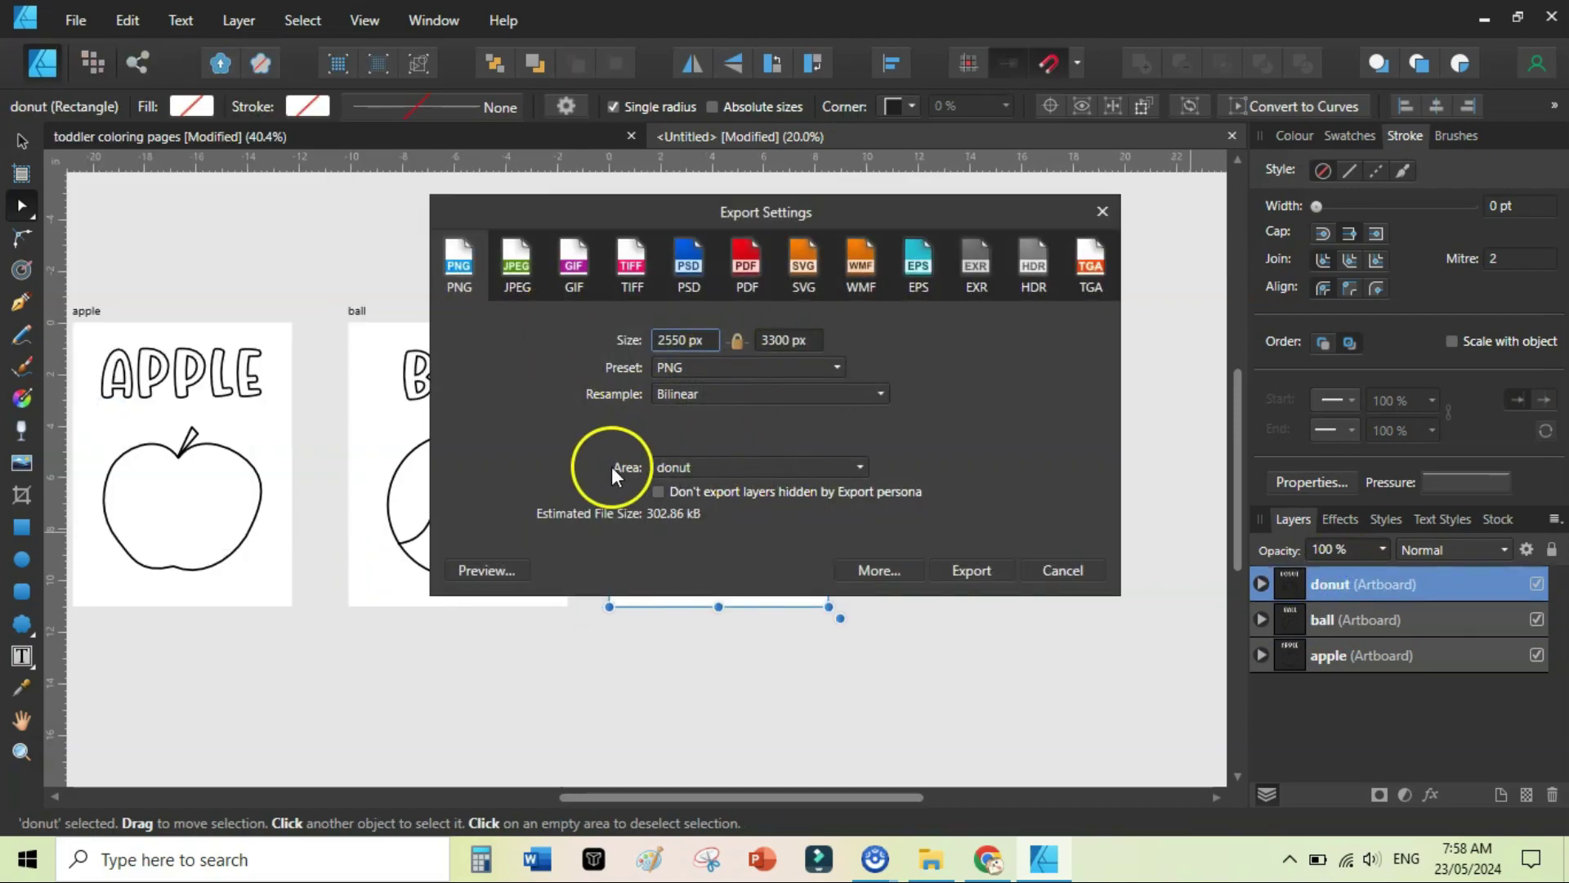
{"action": "left_click", "coordinate": [691, 468]}
{"action": "left_click", "coordinate": [693, 468]}
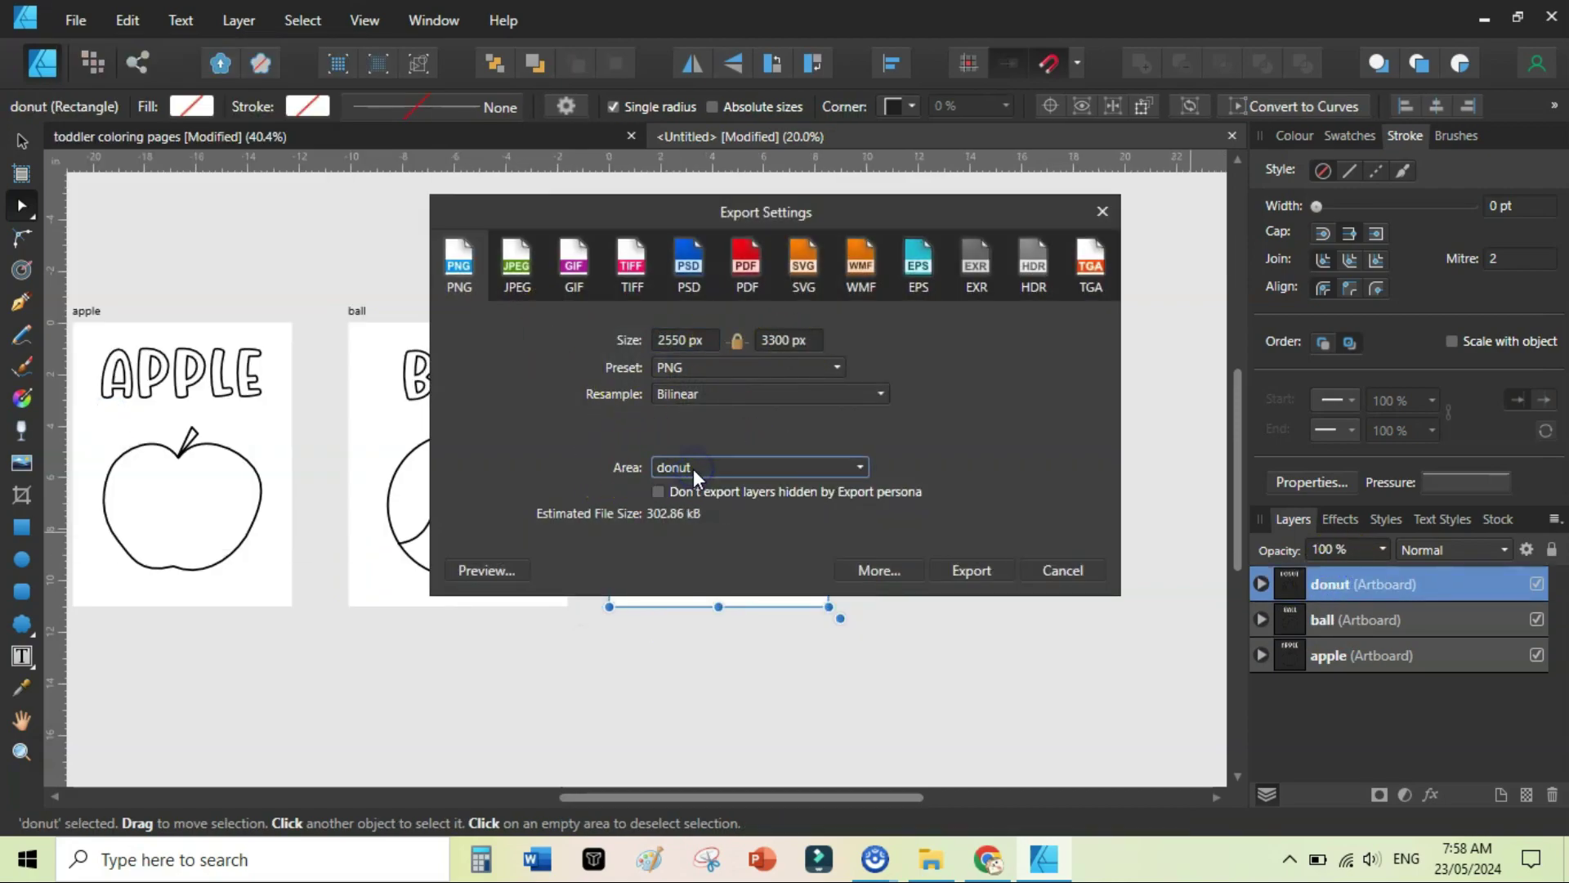
{"action": "left_click", "coordinate": [980, 567]}
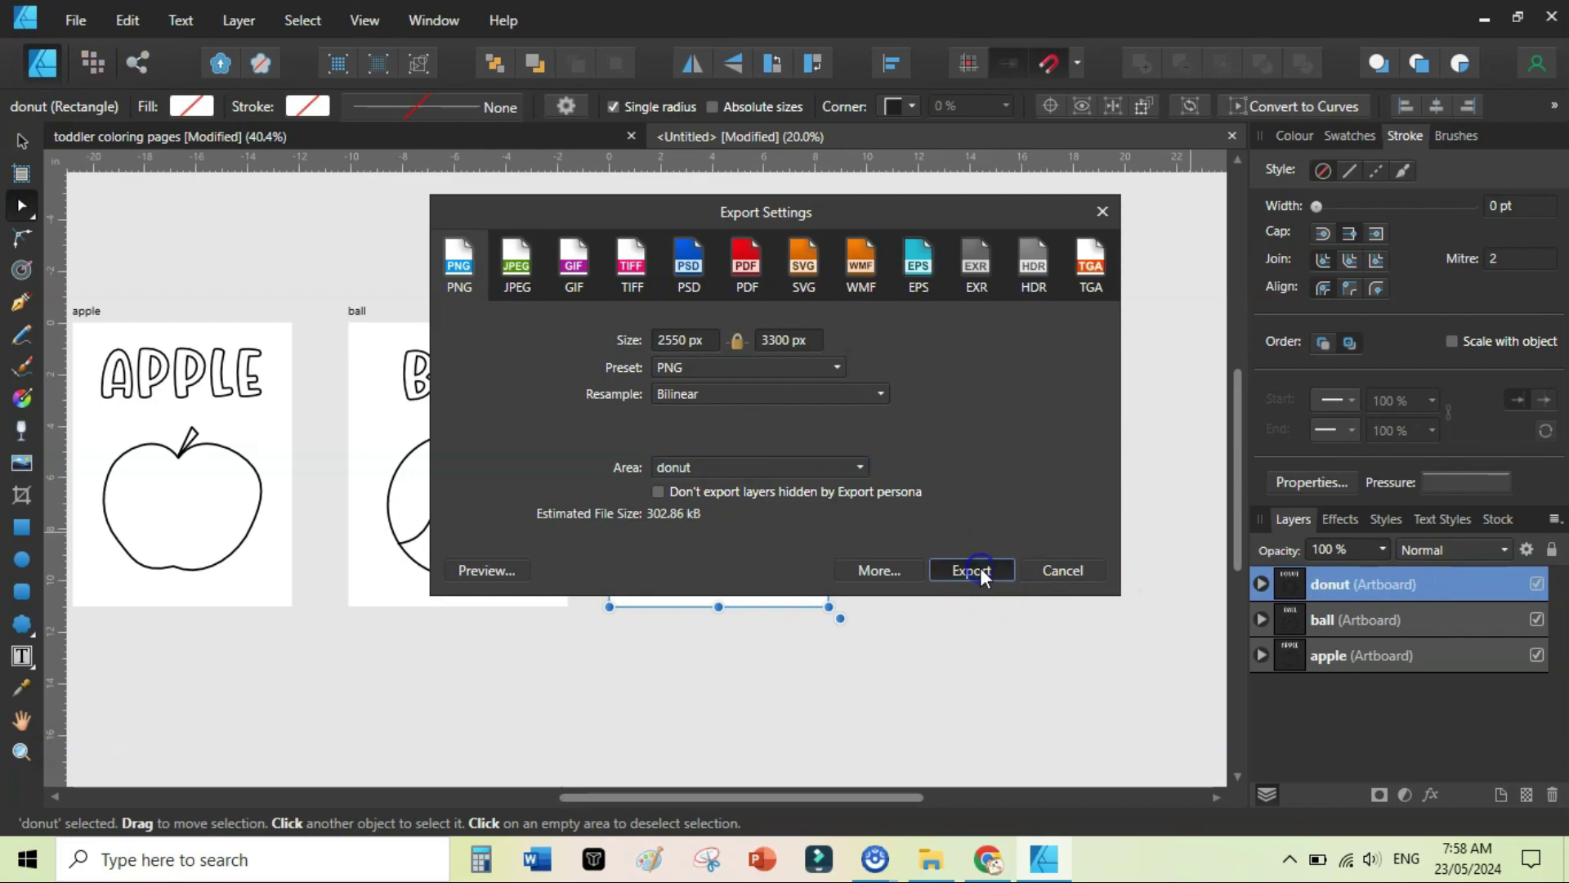
{"action": "key", "text": "Escape"}
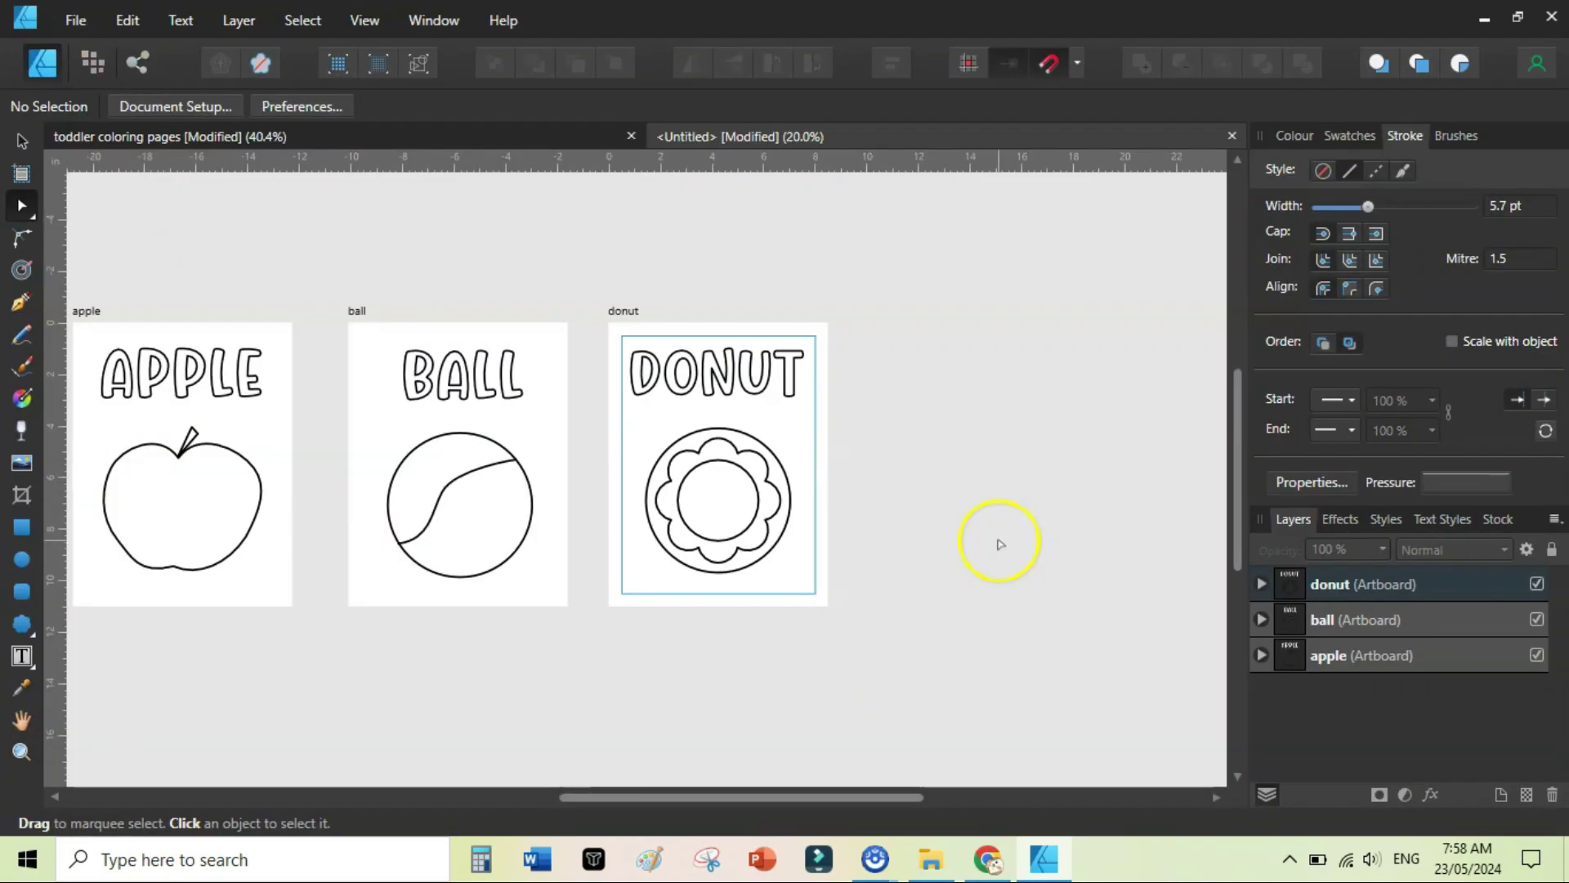
Preview ball.png and donut.png from the Temp folder, then return to Affinity Designer
{"action": "left_click", "coordinate": [929, 860]}
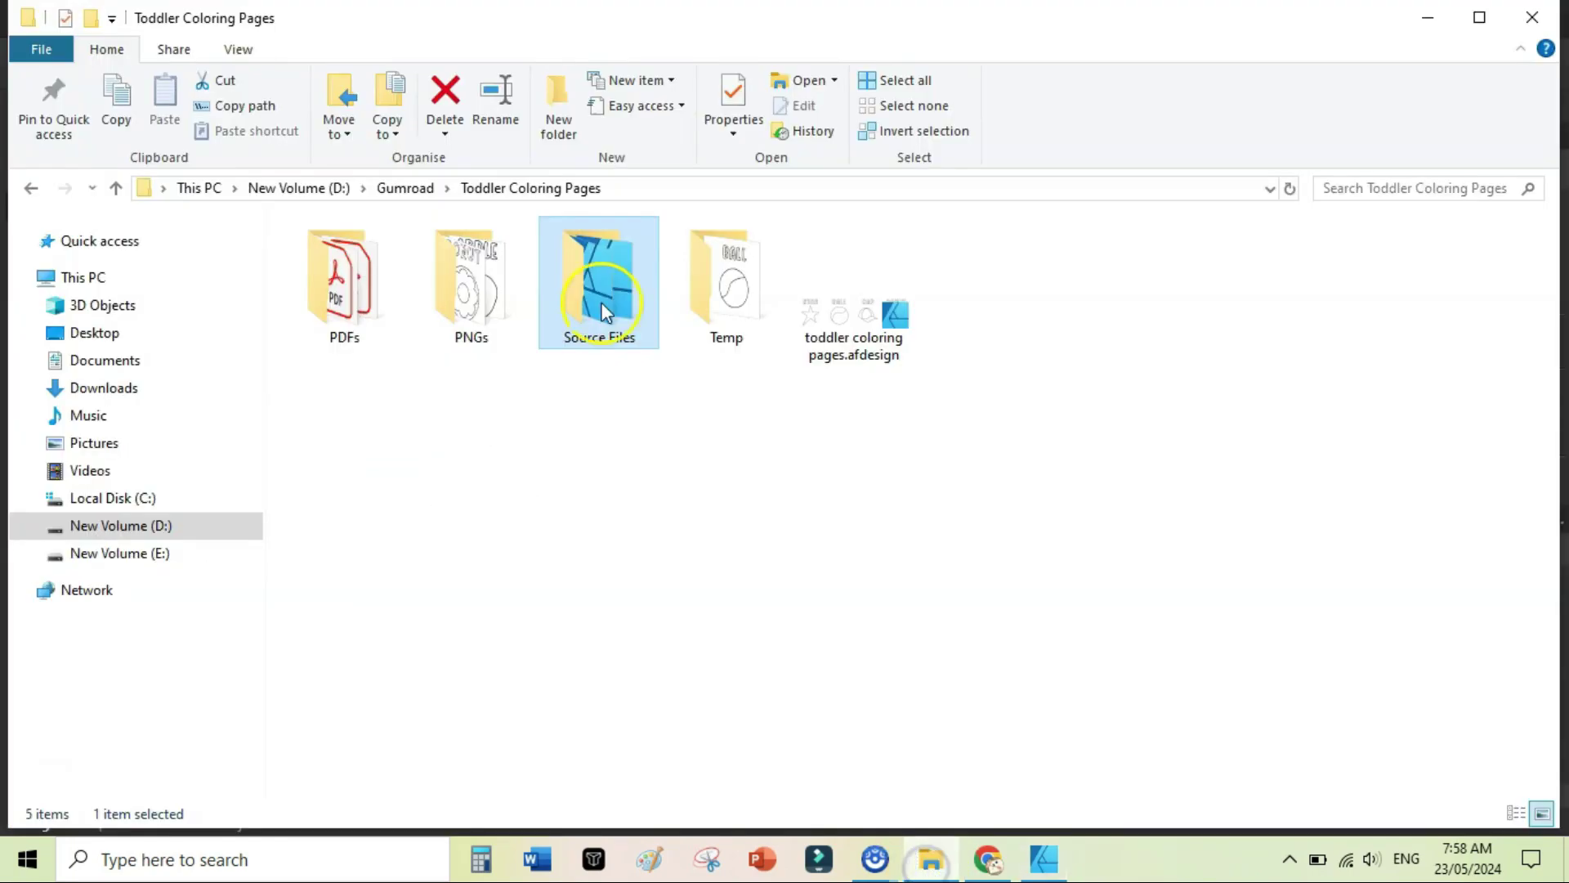
{"action": "double_click", "coordinate": [759, 311]}
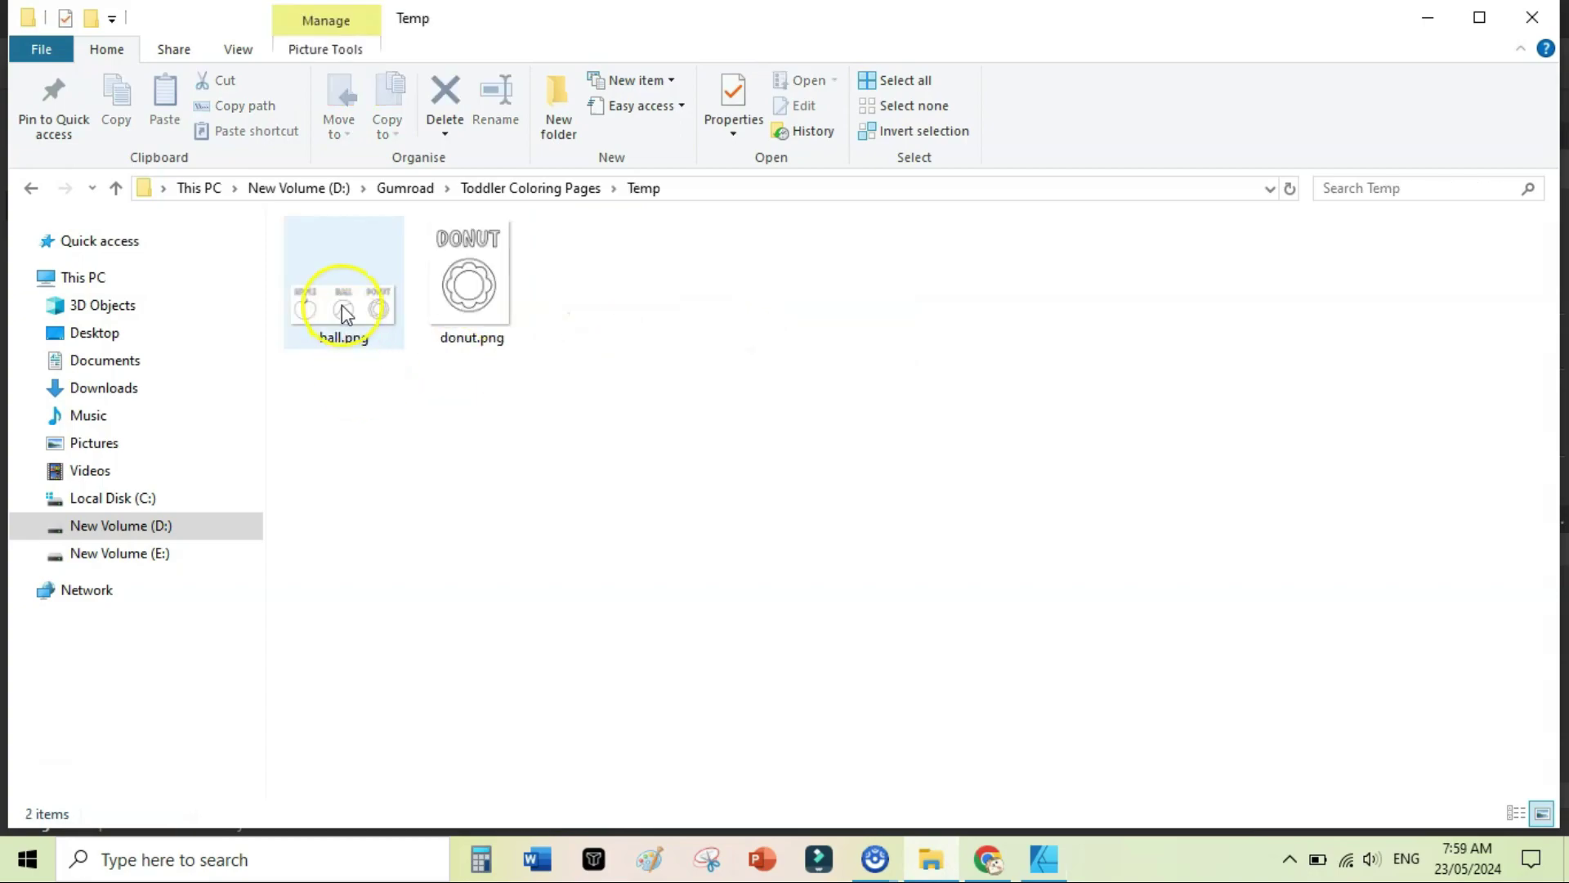
{"action": "double_click", "coordinate": [343, 312]}
{"action": "key", "text": "Right"}
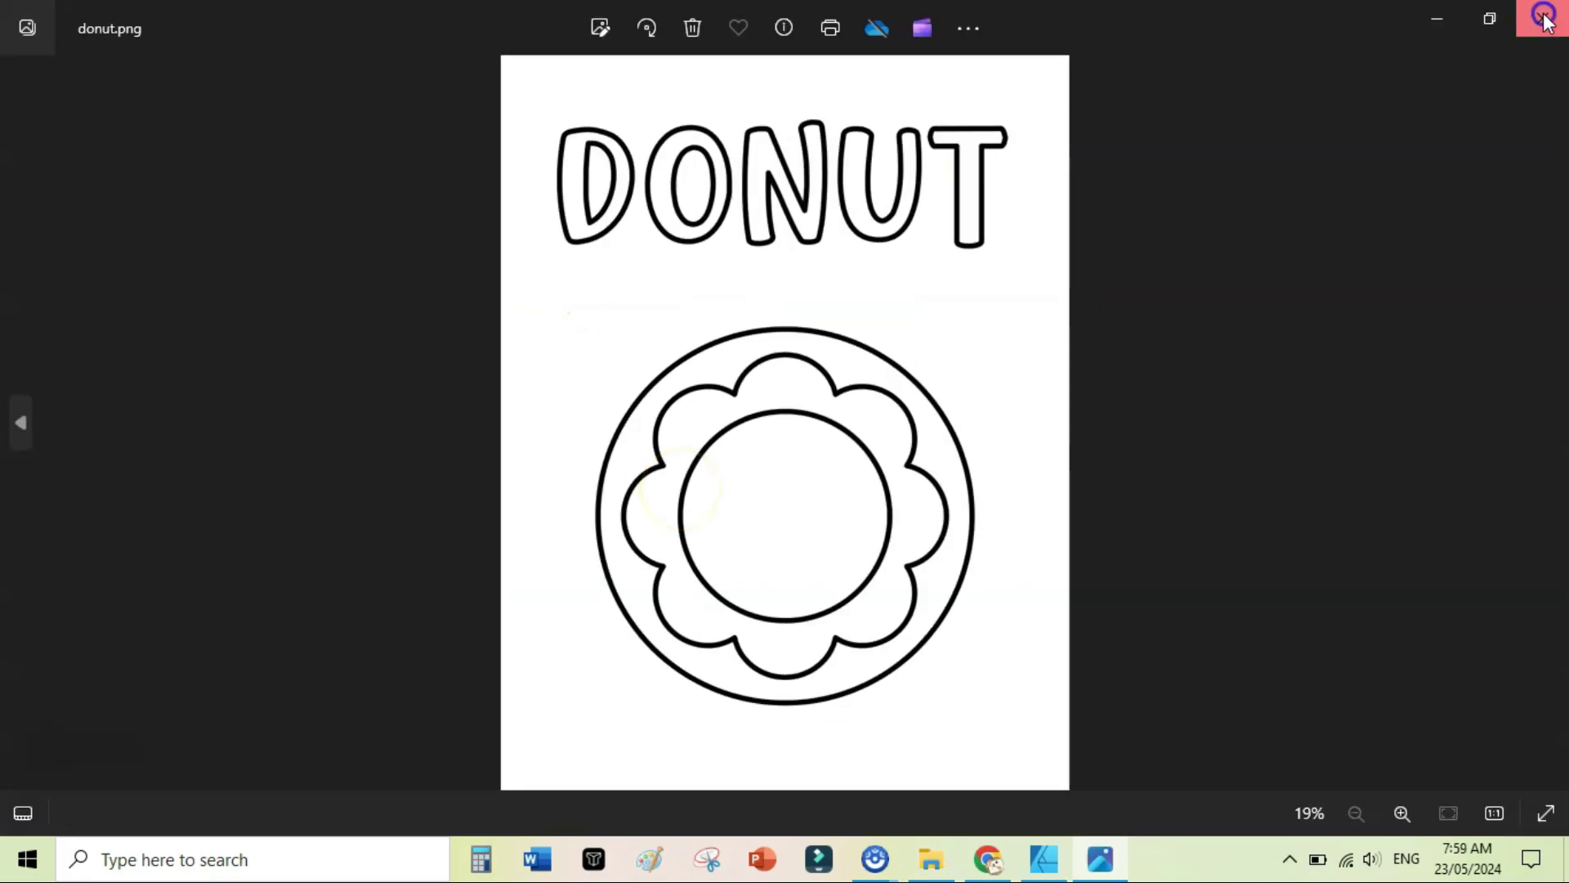
{"action": "left_click", "coordinate": [1542, 18]}
{"action": "left_click", "coordinate": [994, 448]}
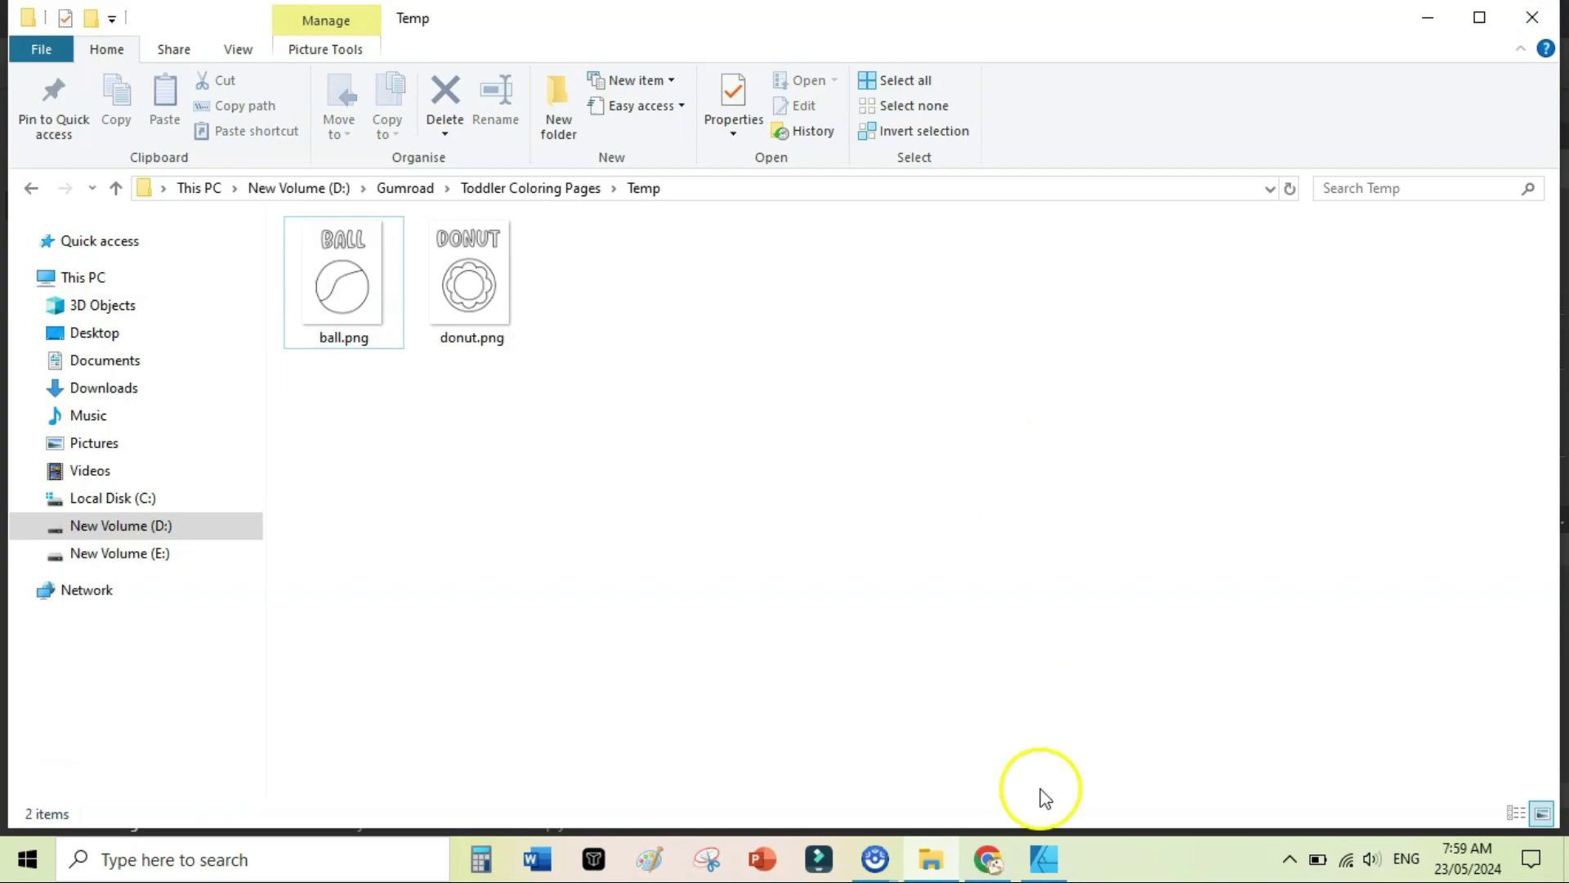
{"action": "left_click", "coordinate": [1046, 858]}
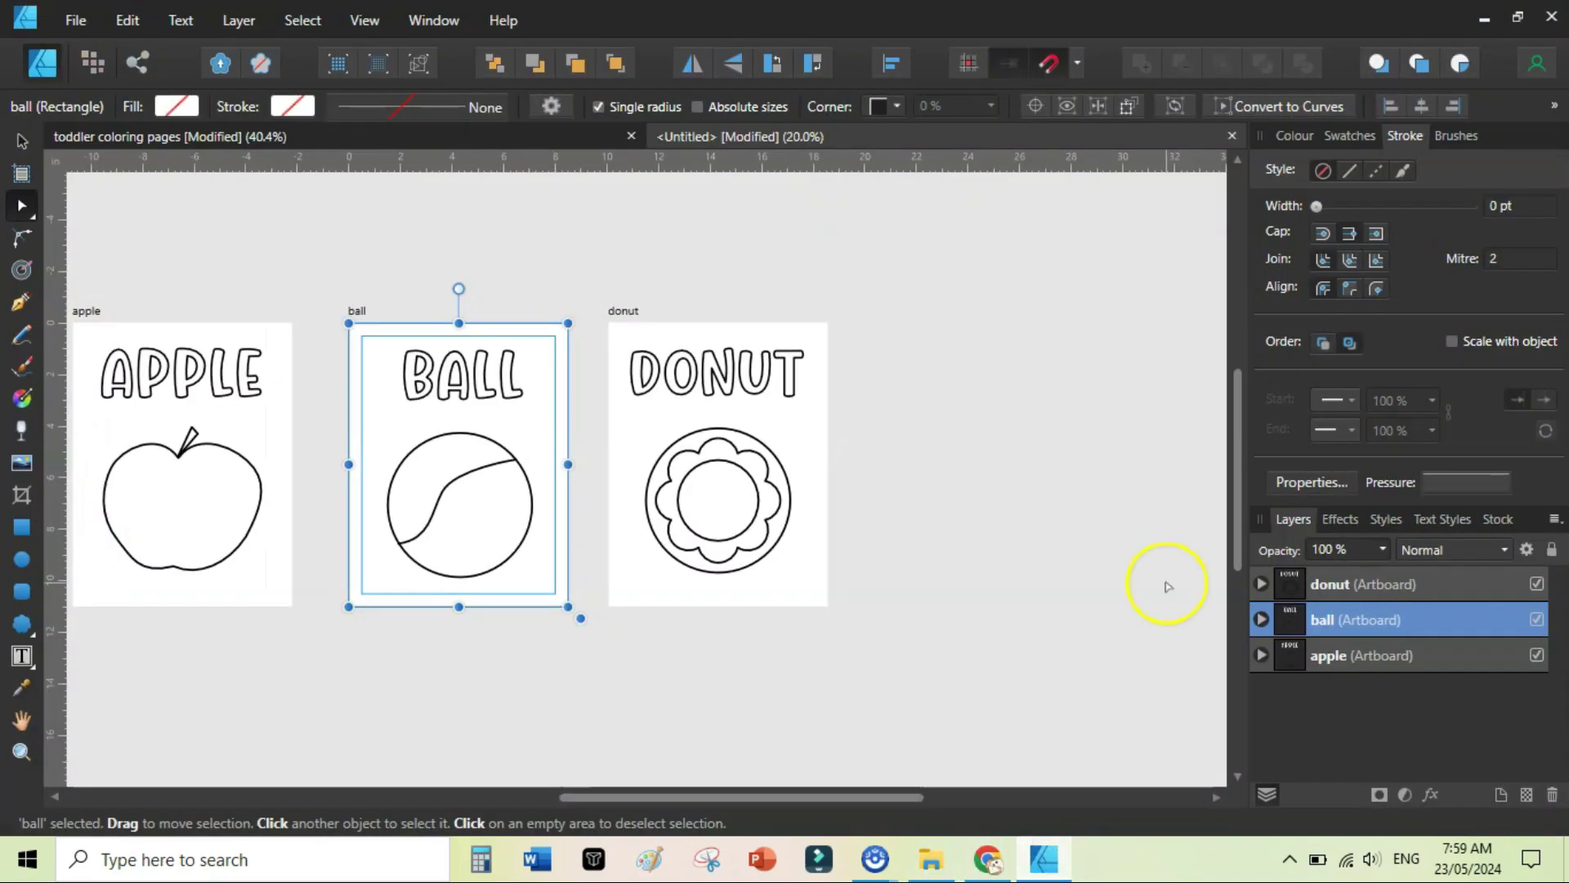
Draw a rectangle frame inside the donut artboard and thin its outline to 1.4 pt
{"action": "left_click", "coordinate": [1256, 585]}
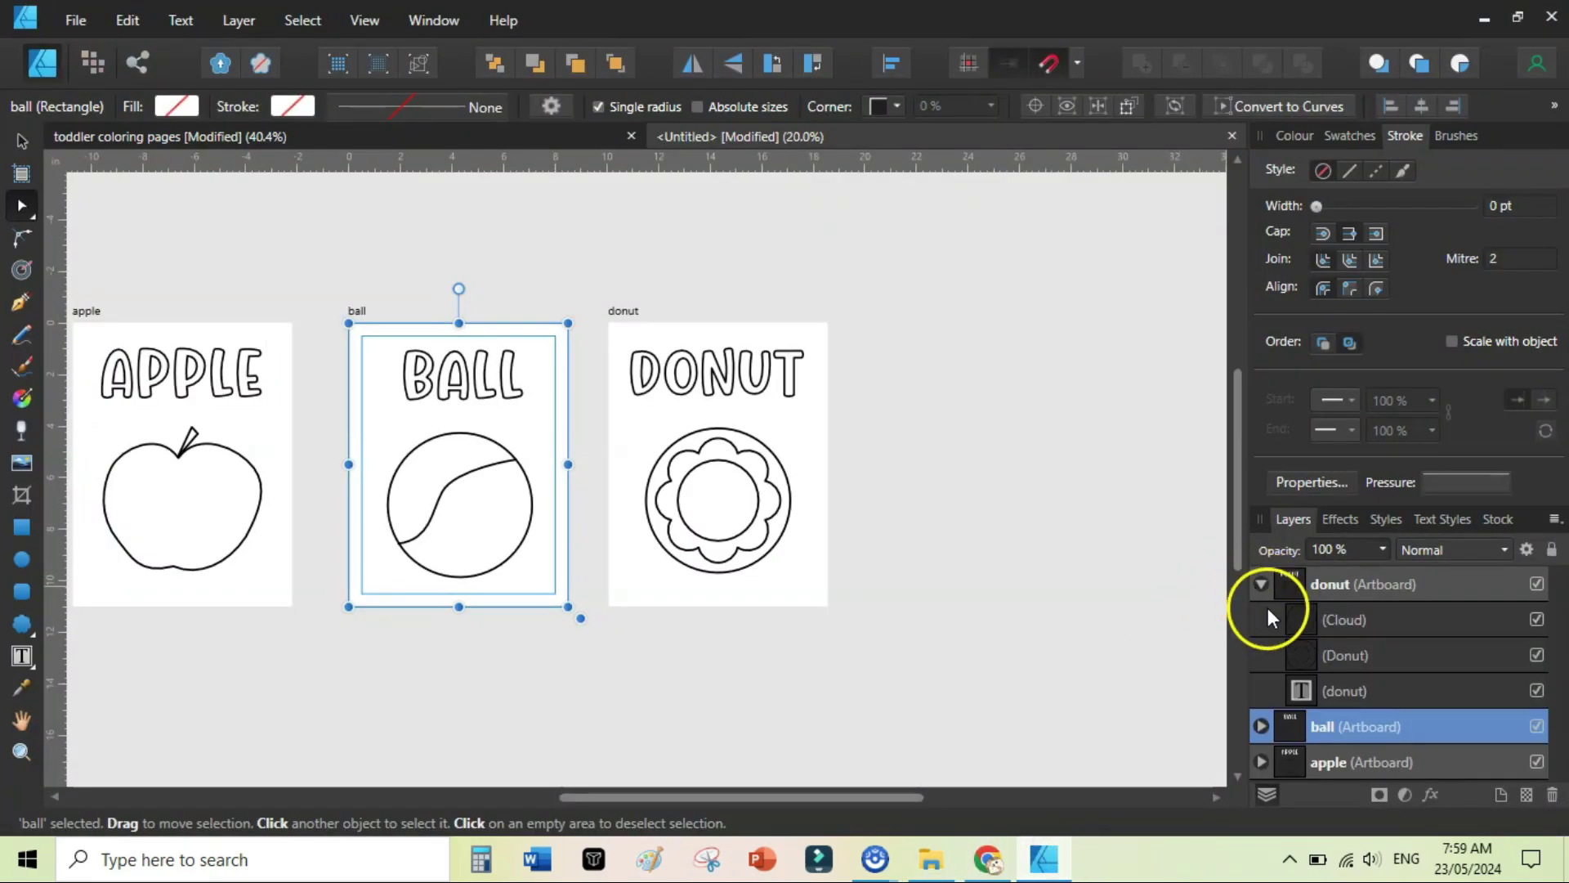
{"action": "left_click", "coordinate": [1325, 586]}
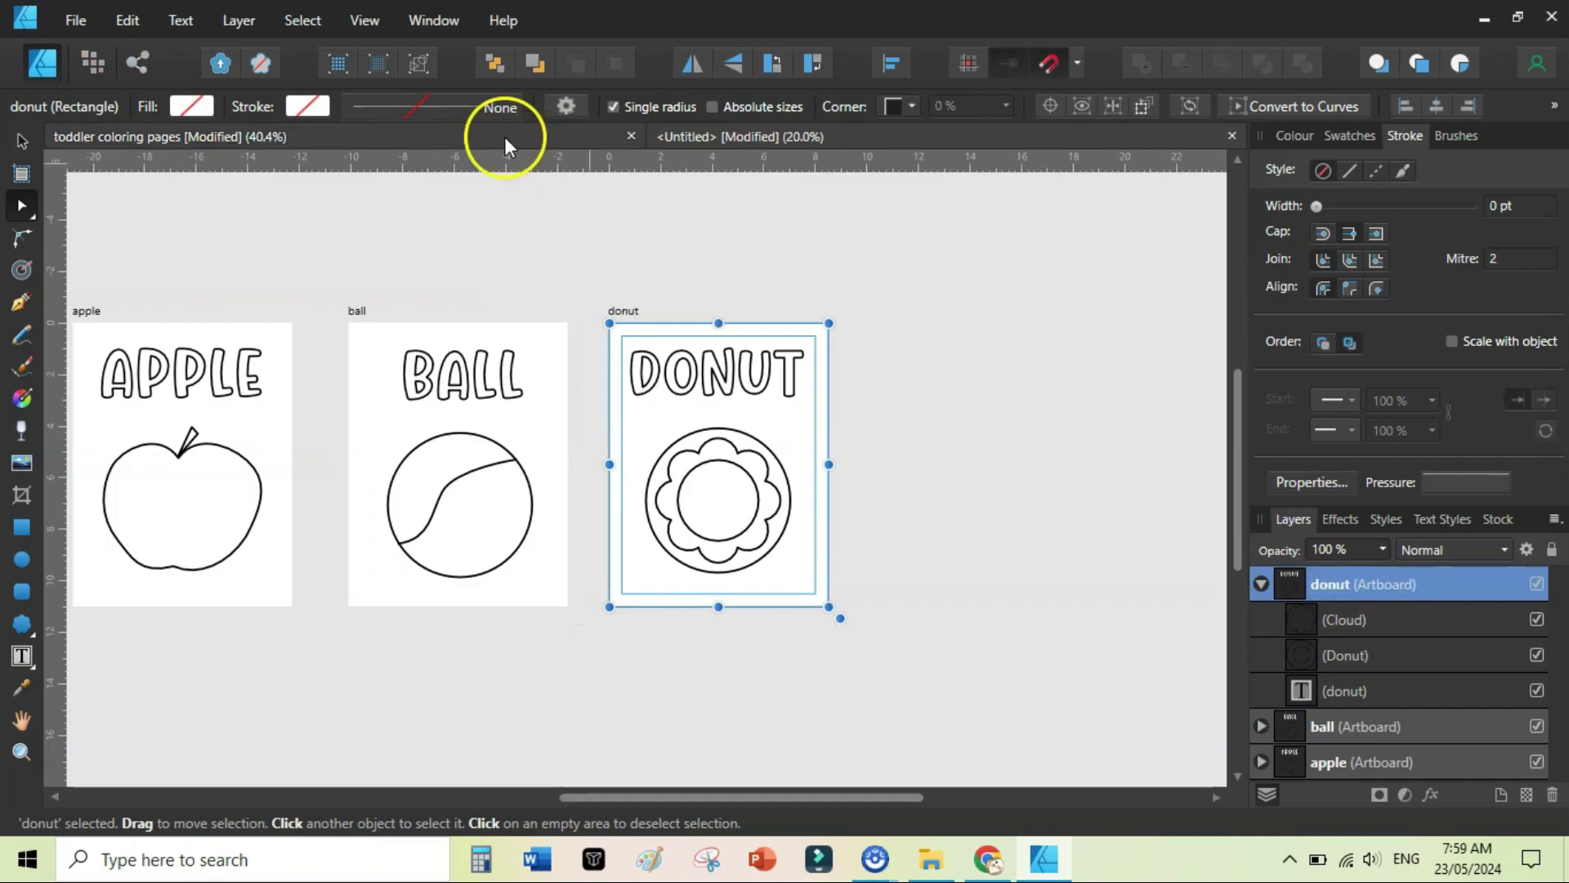
{"action": "left_click", "coordinate": [22, 527]}
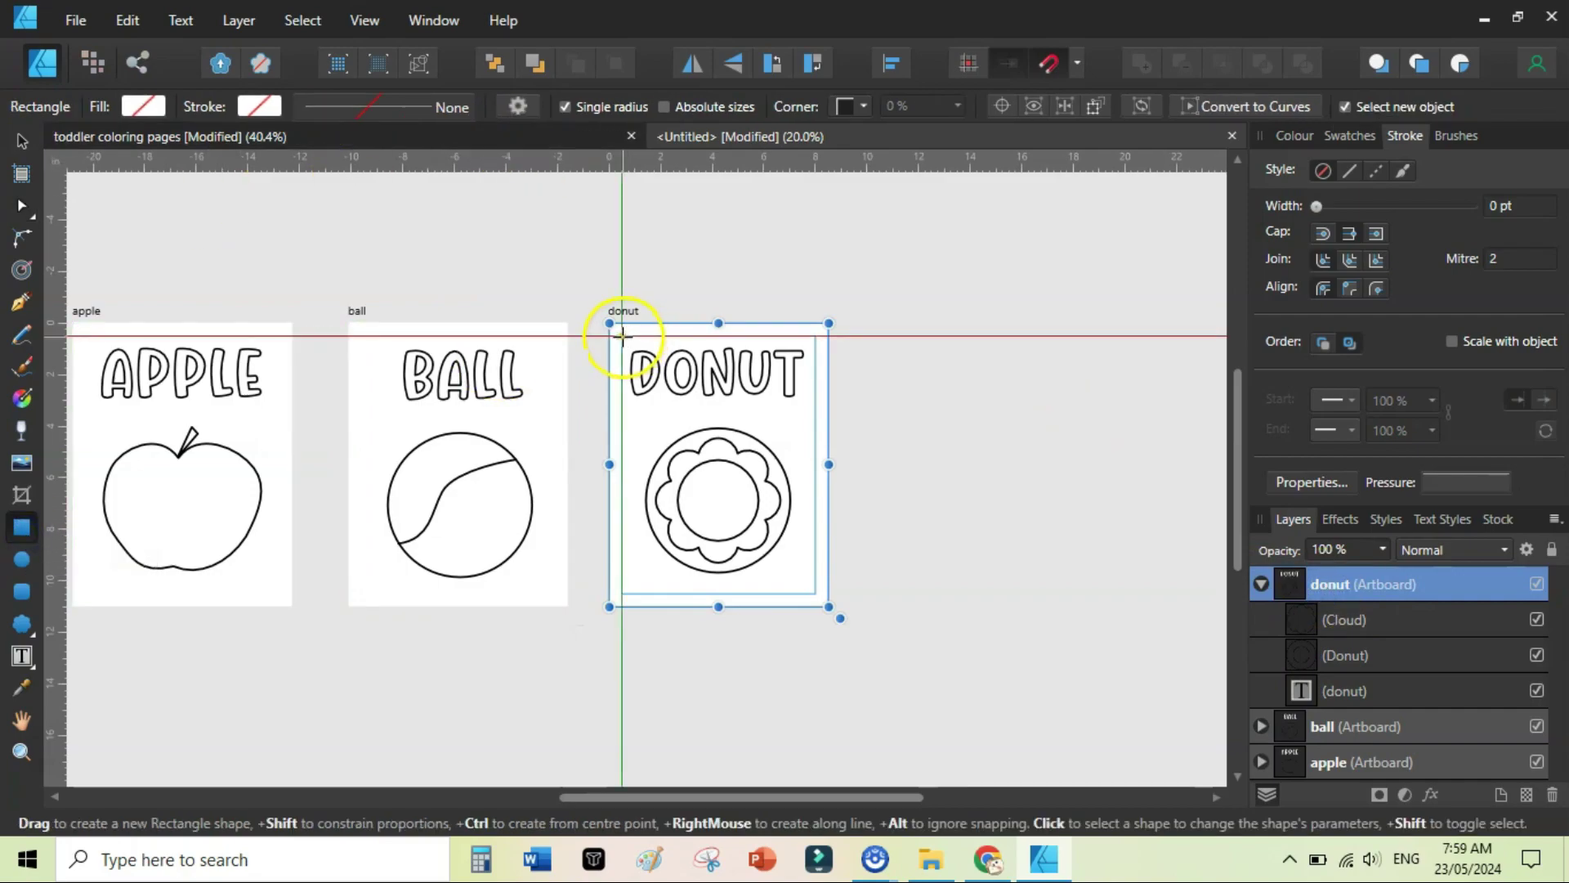
{"action": "left_click_drag", "start_coordinate": [623, 336], "coordinate": [816, 594]}
{"action": "scroll", "coordinate": [1233, 445], "scroll_direction": "up", "scroll_amount": 4}
{"action": "left_click", "coordinate": [1333, 570]}
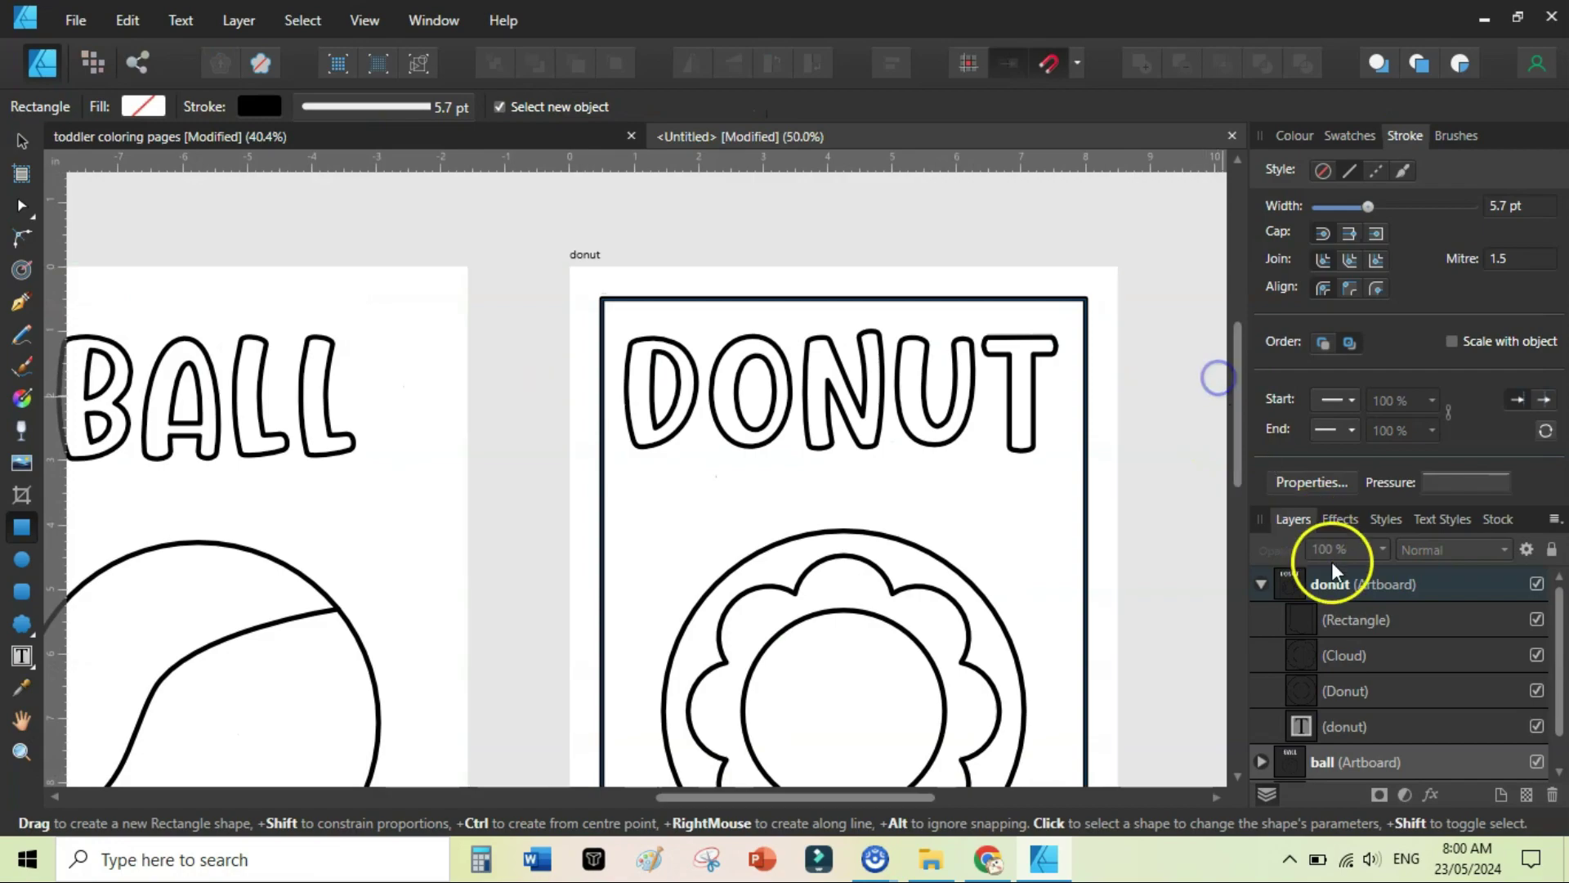
{"action": "left_click", "coordinate": [1306, 615]}
{"action": "left_click_drag", "start_coordinate": [1367, 206], "coordinate": [1353, 206]}
Zoom out and pan to view all three coloring pages
{"action": "key", "text": "ctrl+minus"}
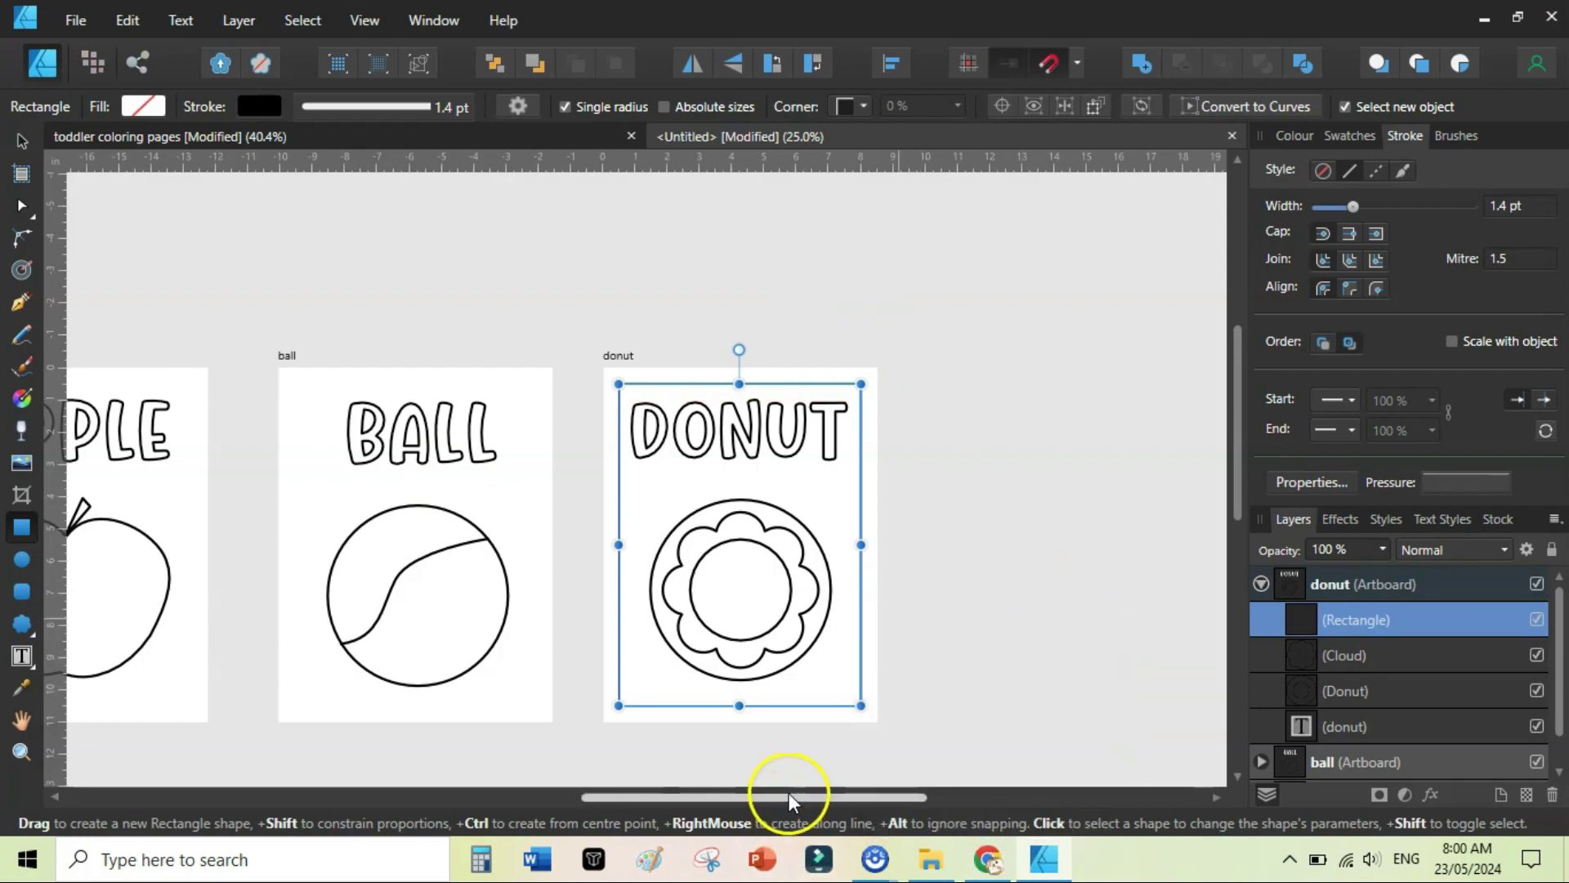
{"action": "scroll", "coordinate": [788, 795], "scroll_direction": "left", "scroll_amount": 5}
{"action": "left_click_drag", "start_coordinate": [1242, 389], "coordinate": [1232, 448]}
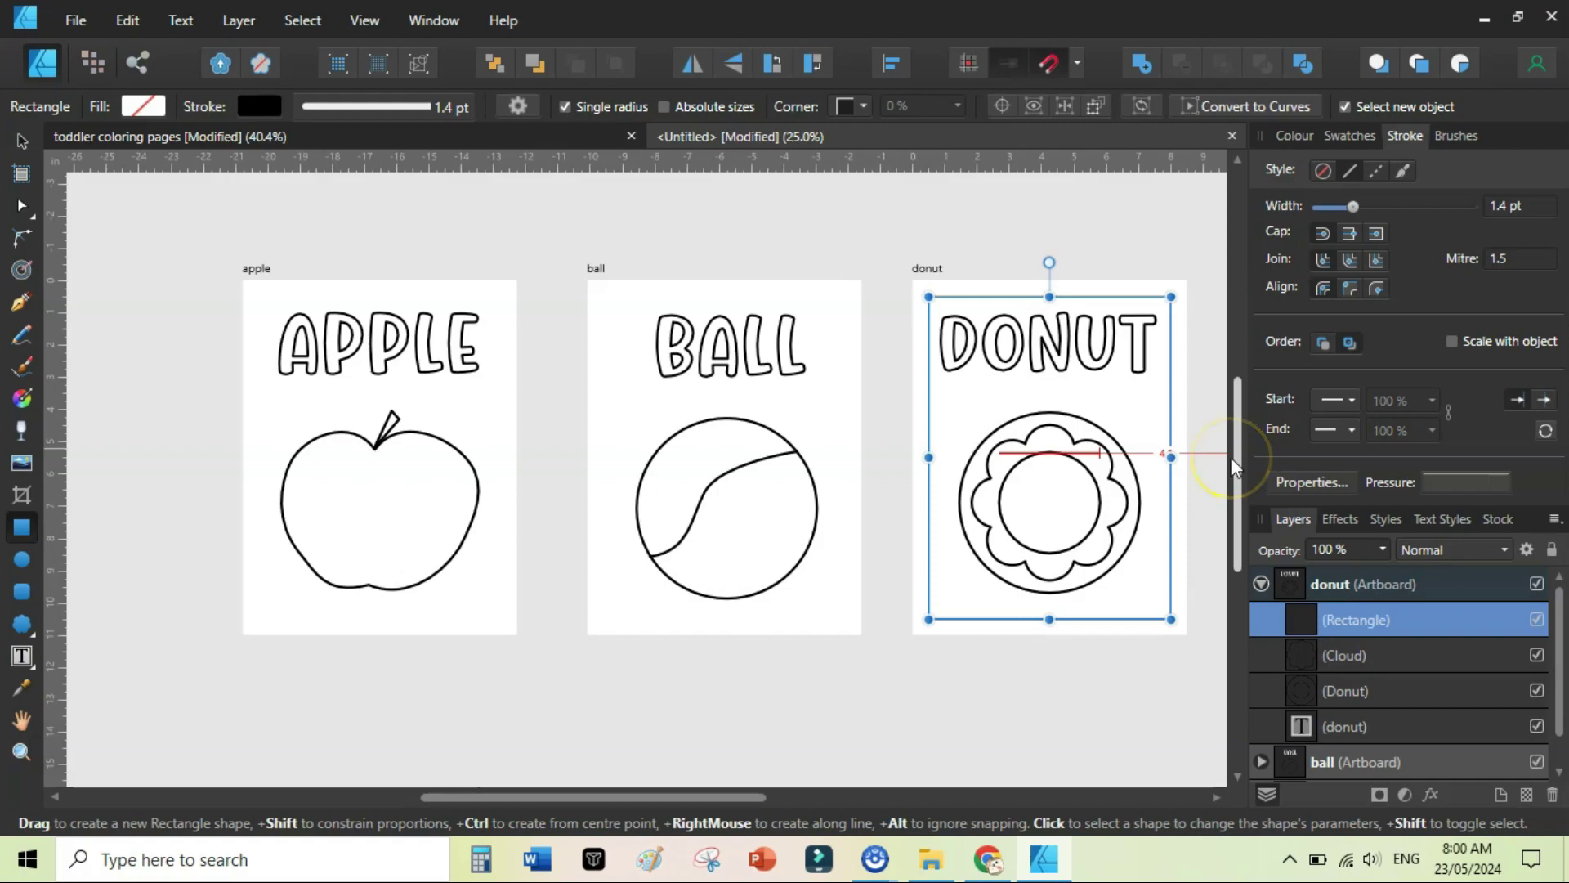
{"action": "scroll", "coordinate": [1013, 783], "scroll_direction": "right", "scroll_amount": 5}
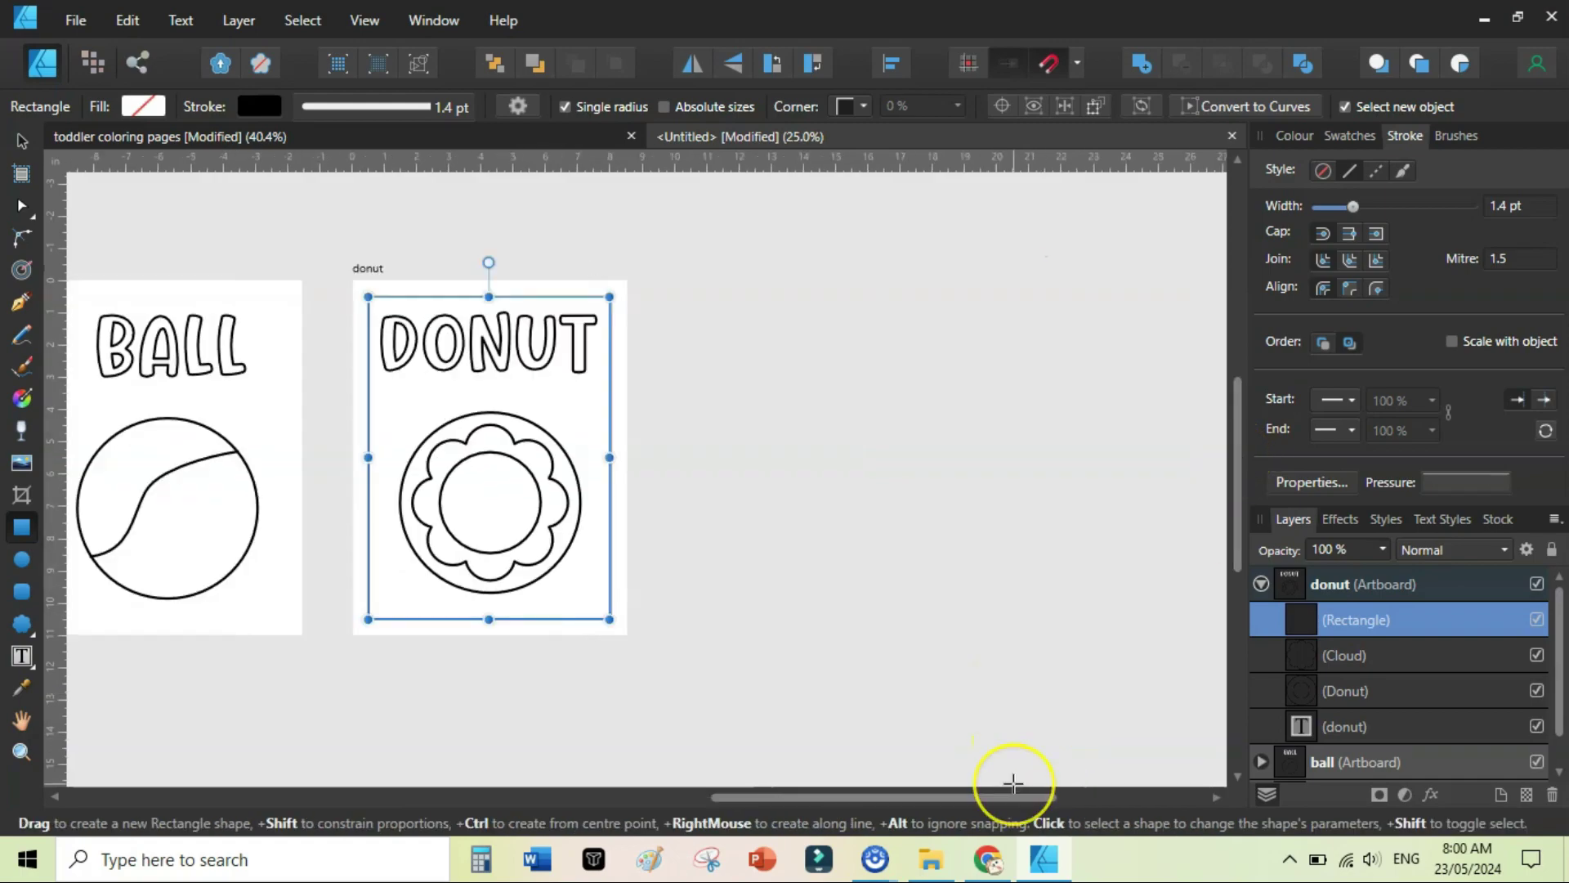
{"action": "left_click_drag", "start_coordinate": [943, 801], "coordinate": [467, 802]}
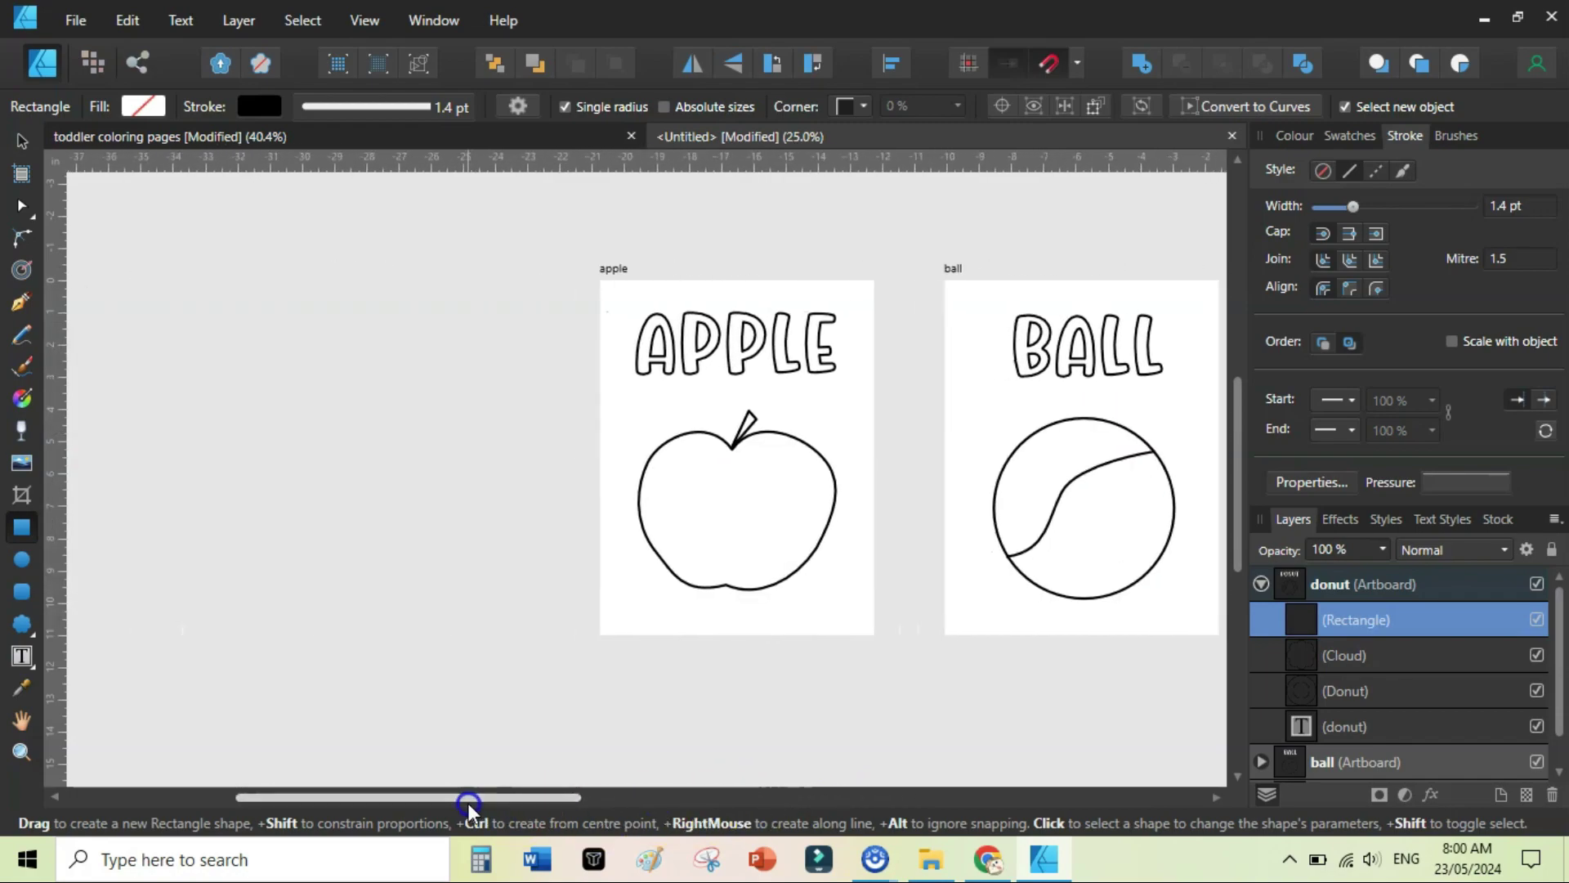